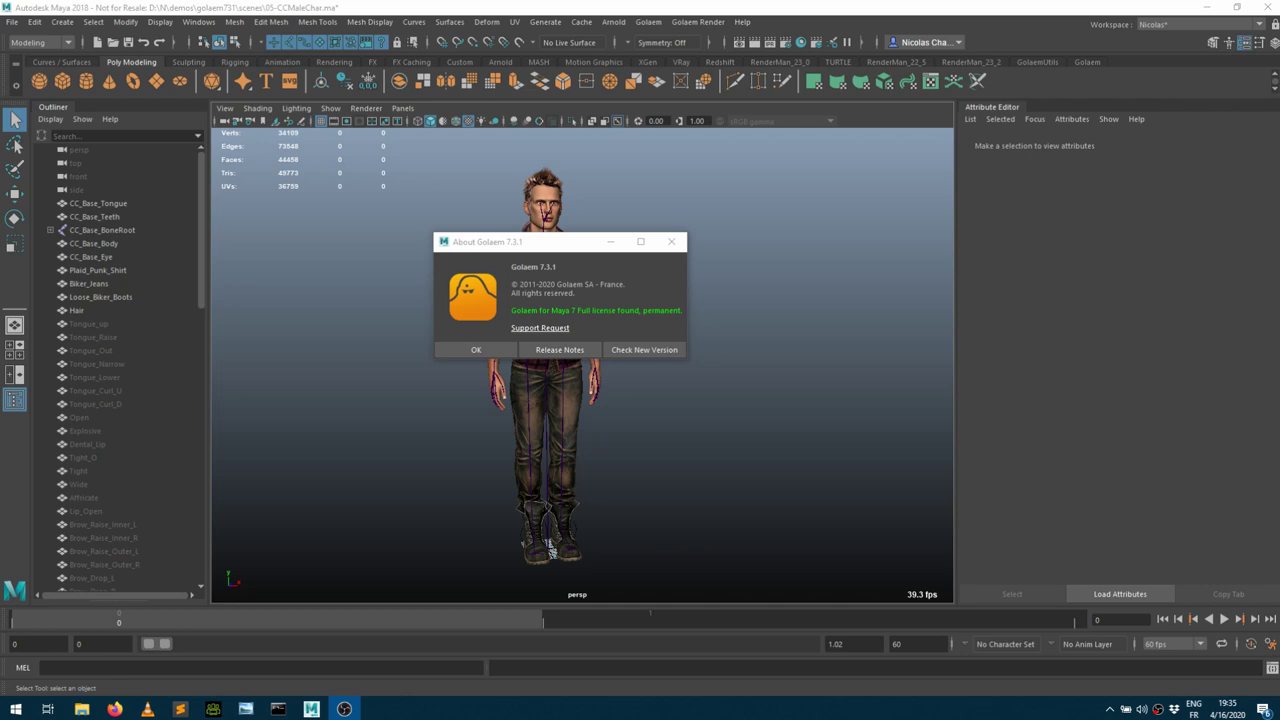
Close the About Golaem 7.3.1 dialog and orbit around the CC male character
{"action": "left_click", "coordinate": [525, 248]}
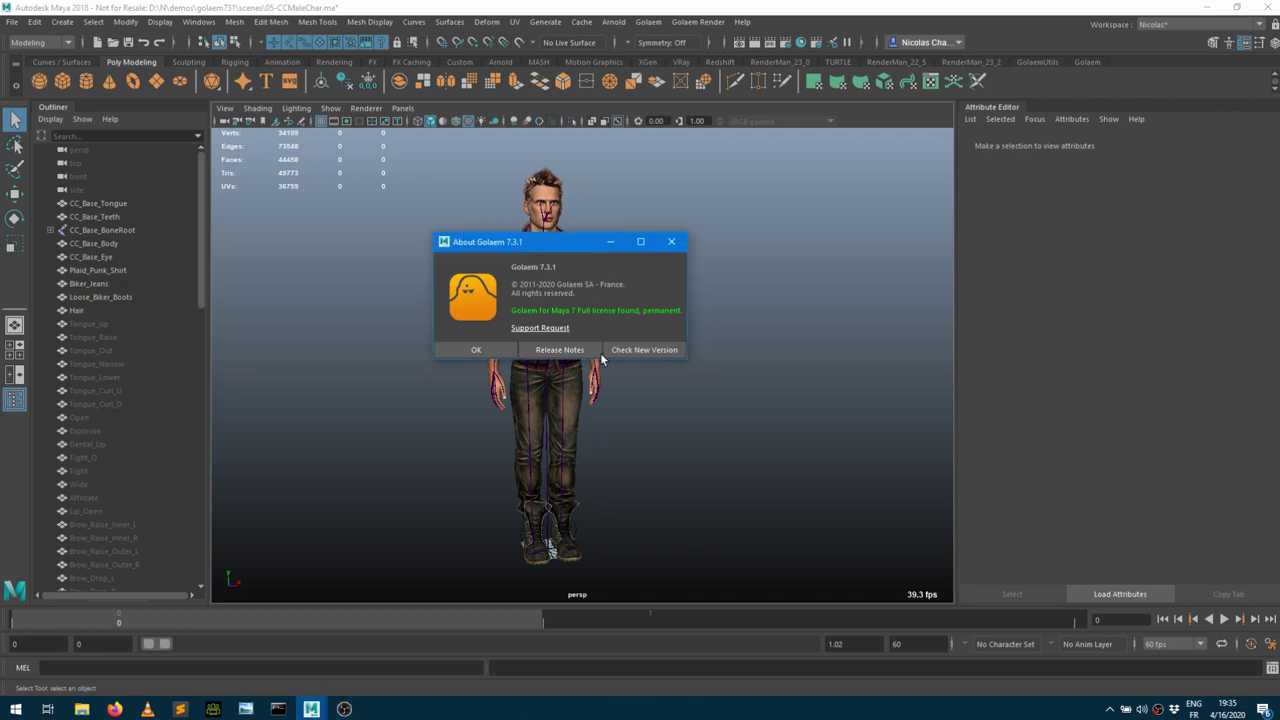
{"action": "left_click", "coordinate": [474, 351]}
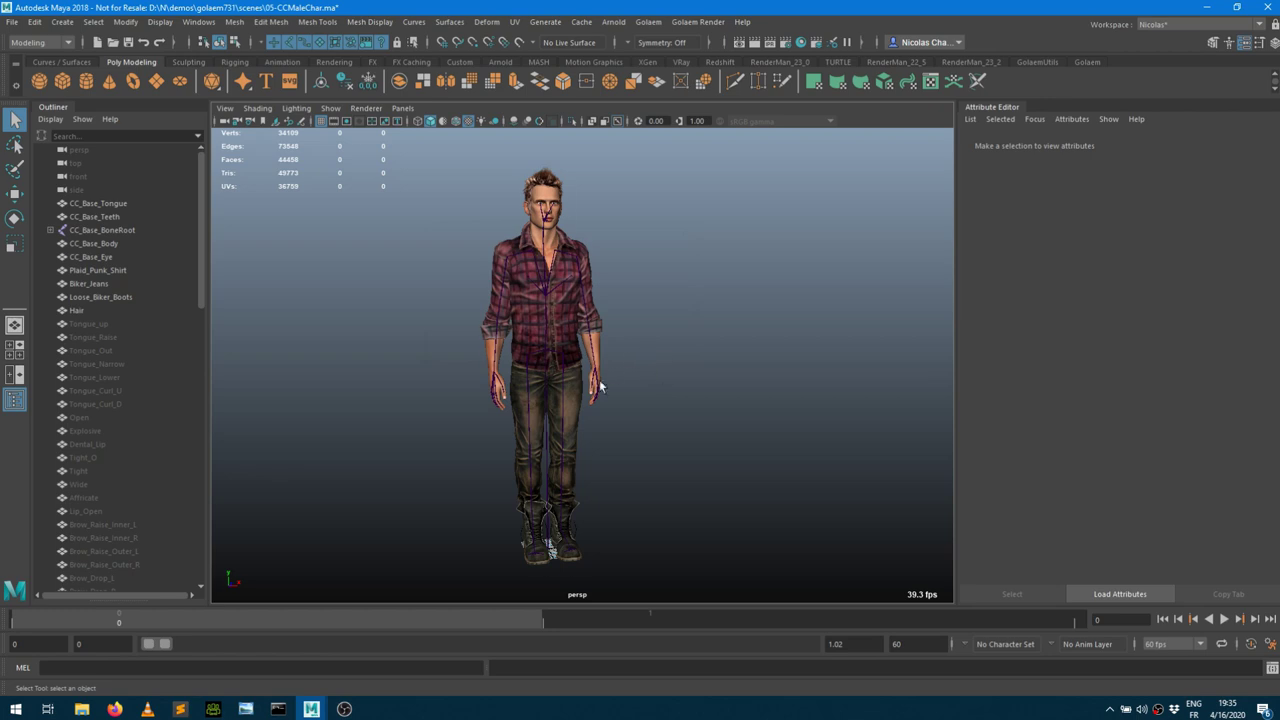
{"action": "mouse_move", "coordinate": [603, 387]}
{"action": "left_mouse_down", "text": "alt"}
{"action": "mouse_move", "coordinate": [738, 387]}
{"action": "mouse_move", "coordinate": [527, 386]}
{"action": "mouse_move", "coordinate": [627, 384]}
{"action": "left_mouse_up", "text": "alt"}
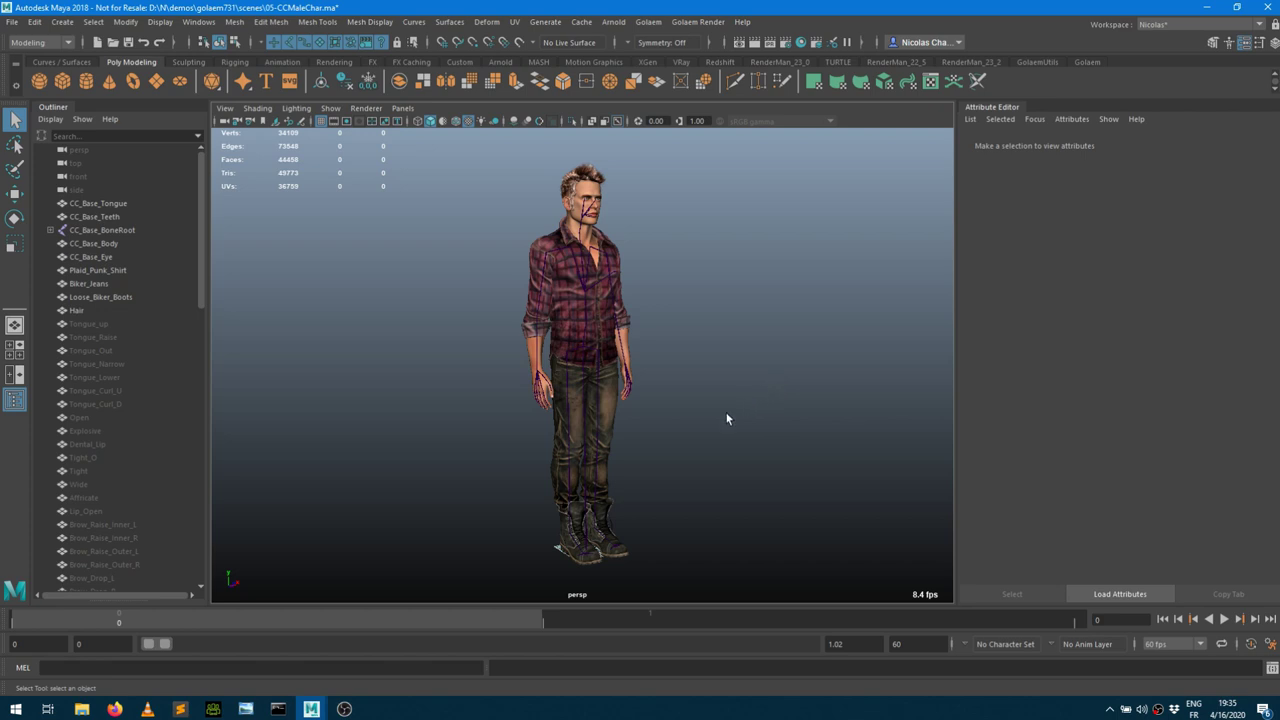
{"action": "left_click", "coordinate": [214, 712]}
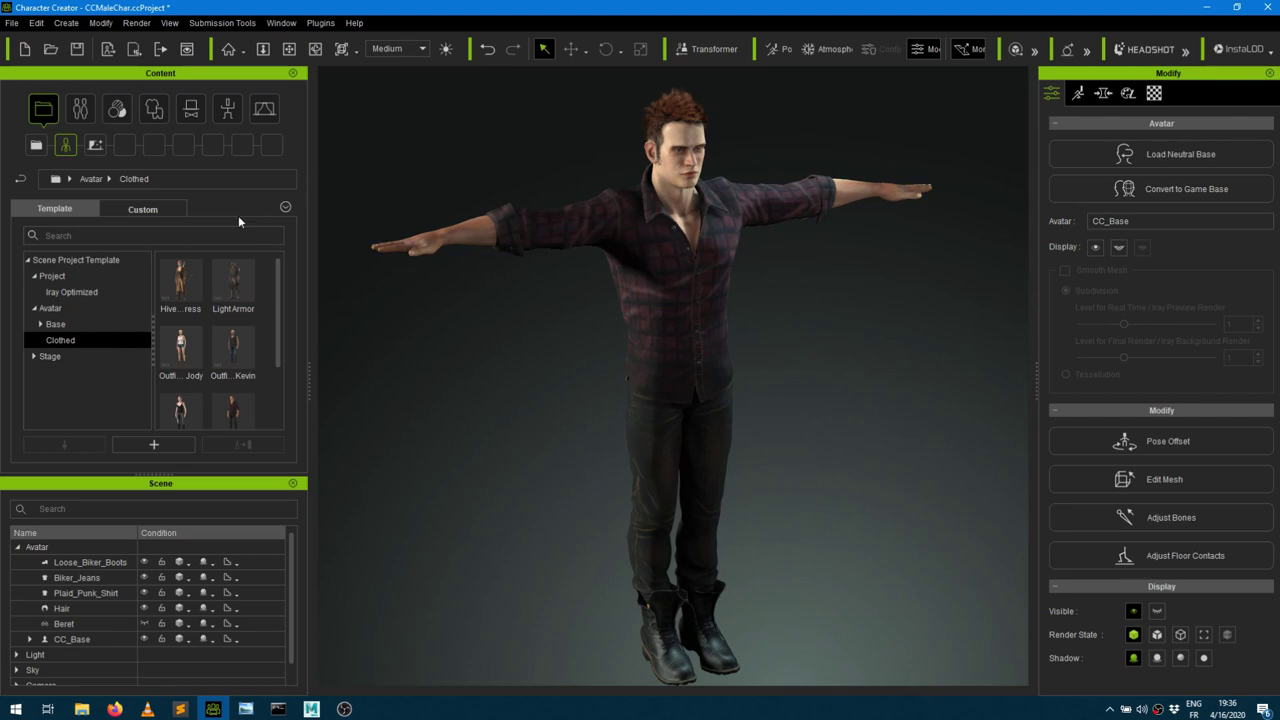
{"action": "scroll", "coordinate": [256, 350], "scroll_direction": "down", "scroll_amount": 2}
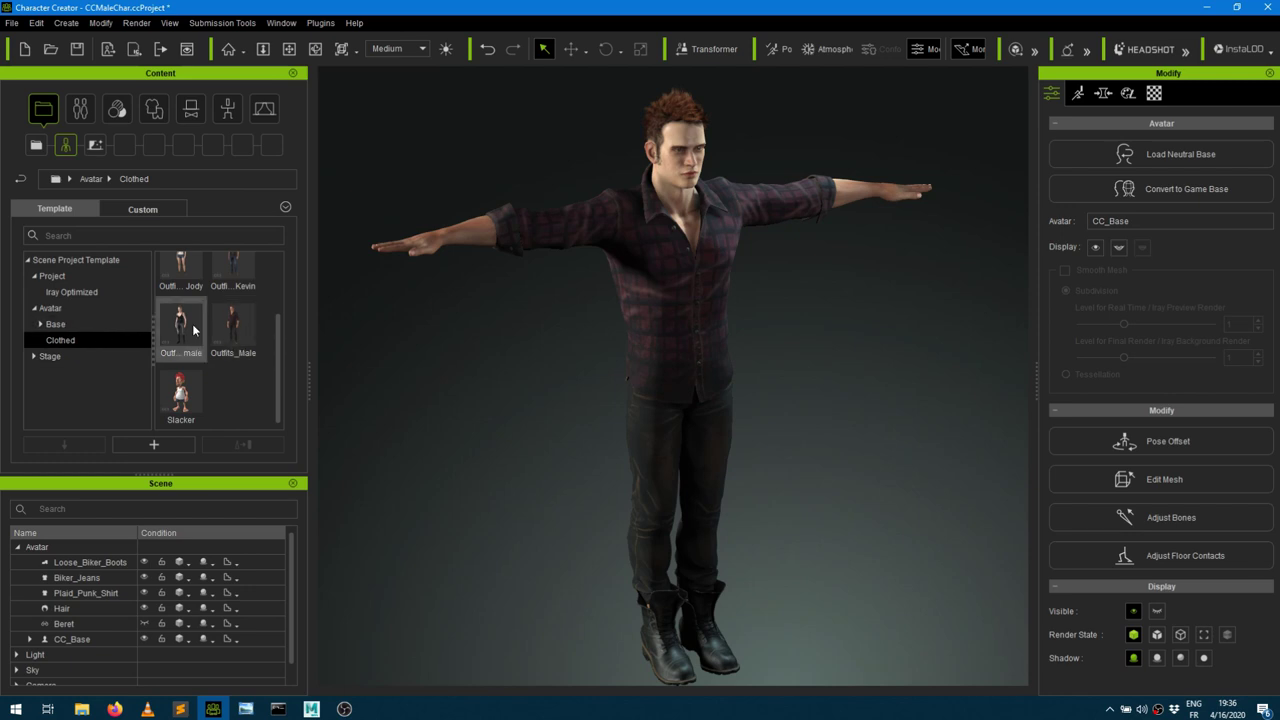
{"action": "scroll", "coordinate": [234, 345], "scroll_direction": "up", "scroll_amount": 2}
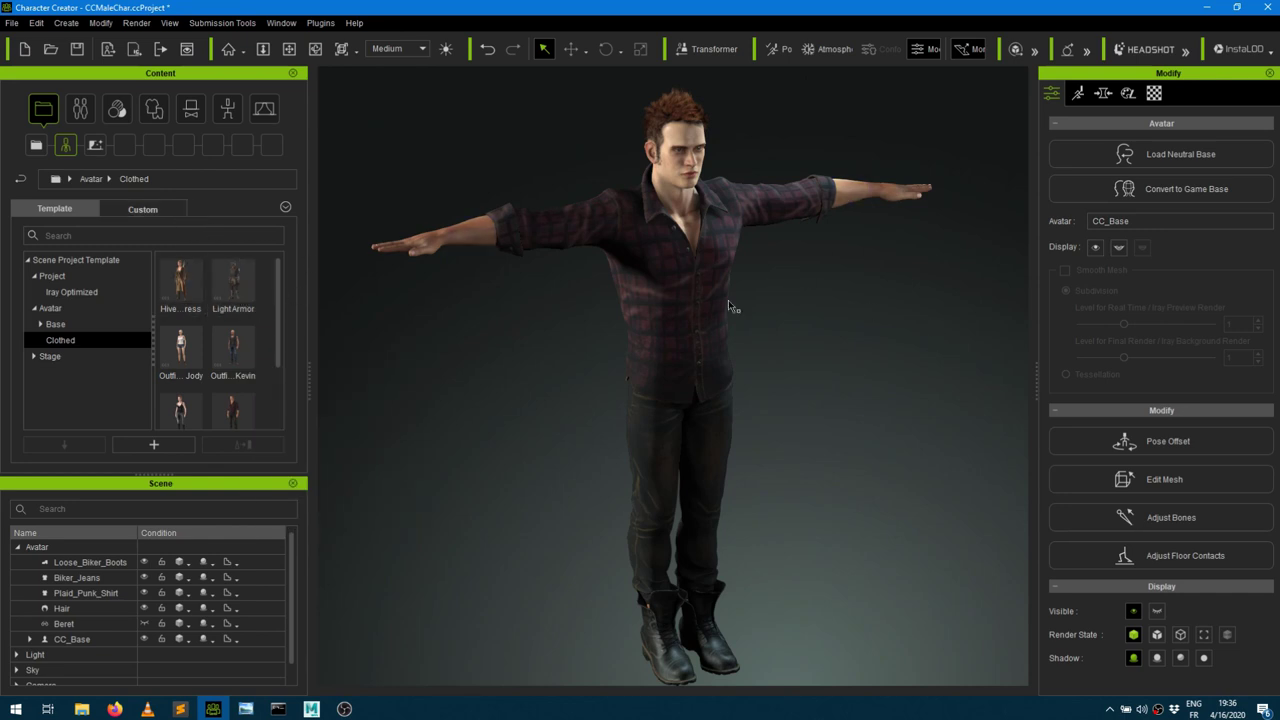
{"action": "right_click_drag", "start_coordinate": [561, 333], "coordinate": [543, 466]}
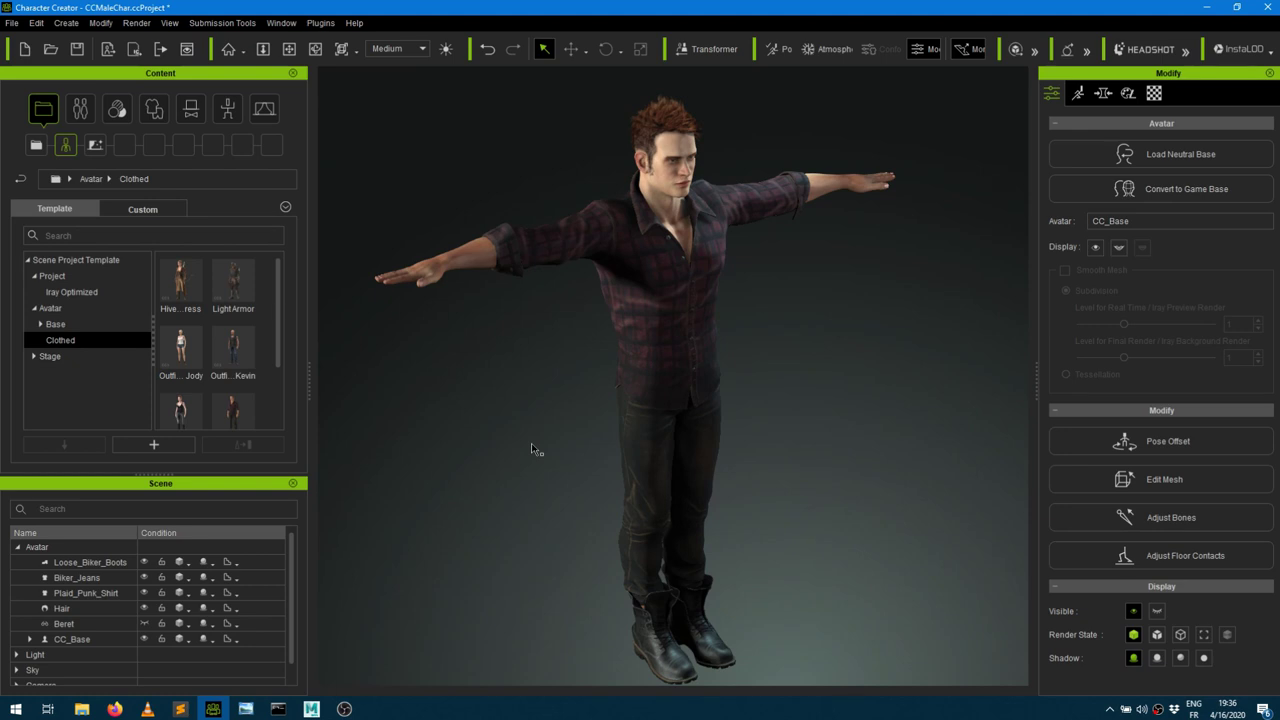
Apply the _Idle Pose from the Motion templates to the clothed avatar
{"action": "left_click", "coordinate": [228, 109]}
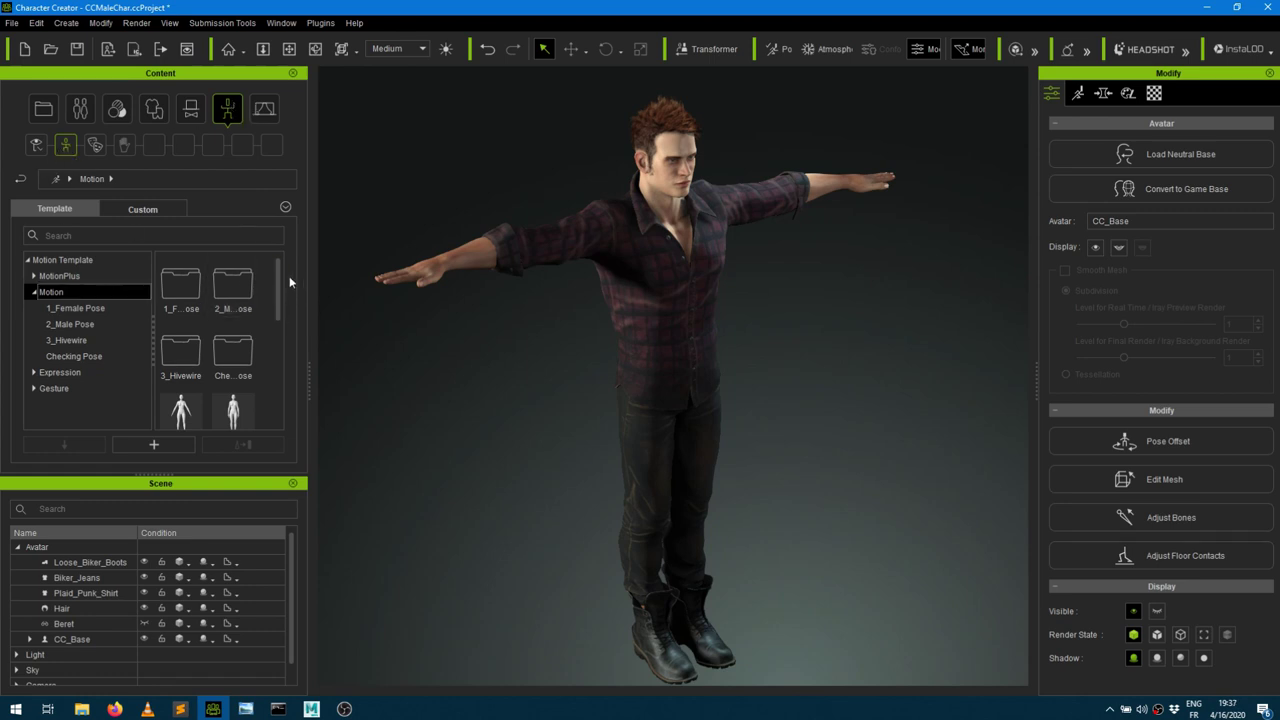
{"action": "scroll", "coordinate": [281, 302], "scroll_direction": "down", "scroll_amount": 1}
{"action": "scroll", "coordinate": [281, 302], "scroll_direction": "down", "scroll_amount": 3}
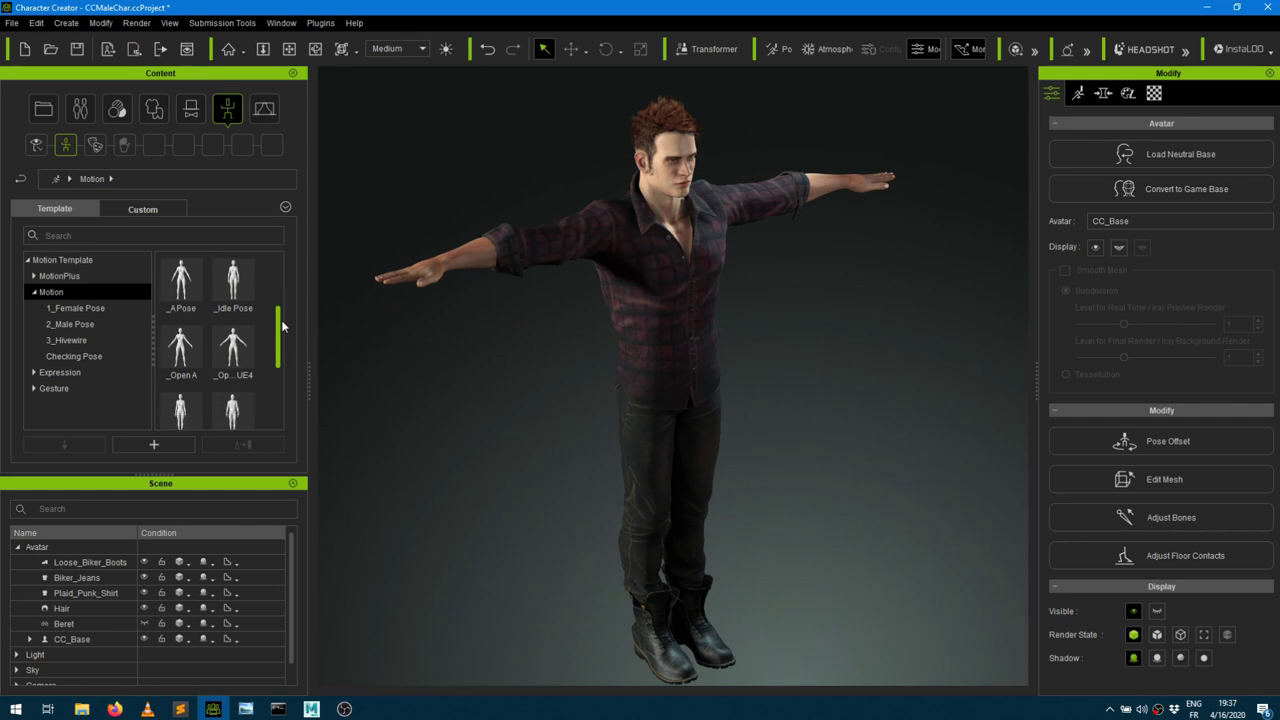
{"action": "scroll", "coordinate": [282, 321], "scroll_direction": "up", "scroll_amount": 1}
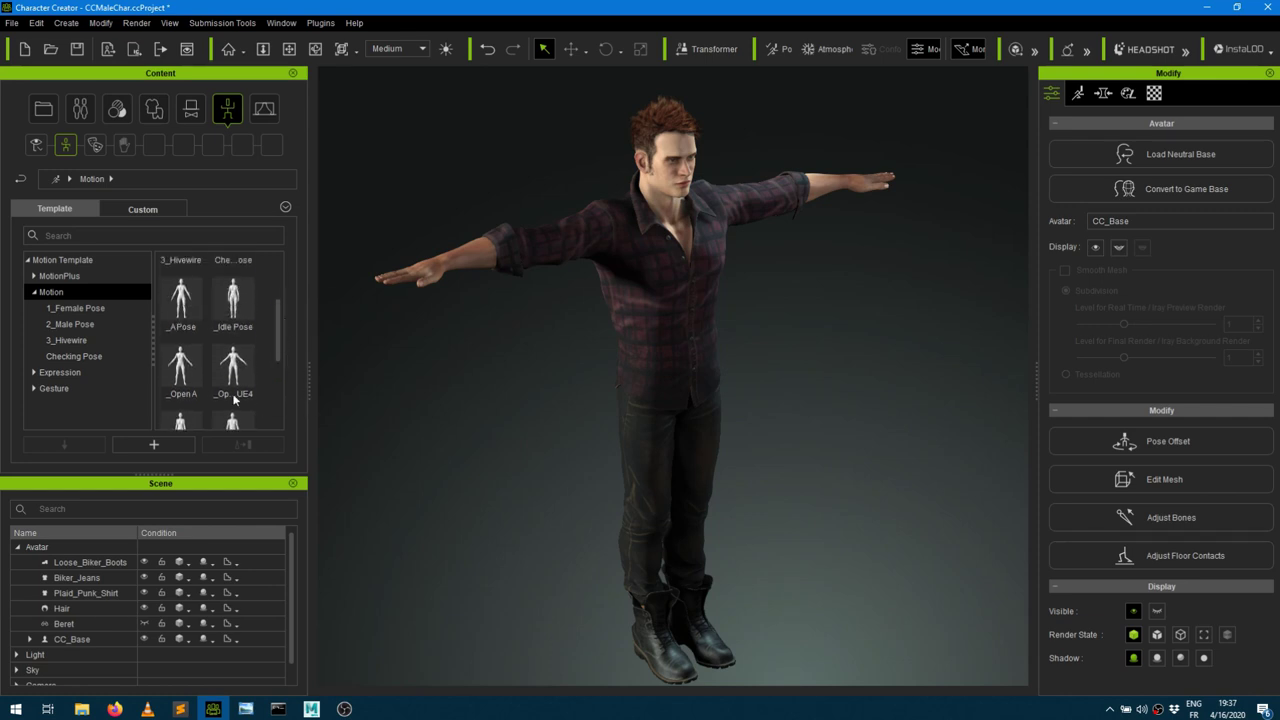
{"action": "double_click", "coordinate": [234, 306]}
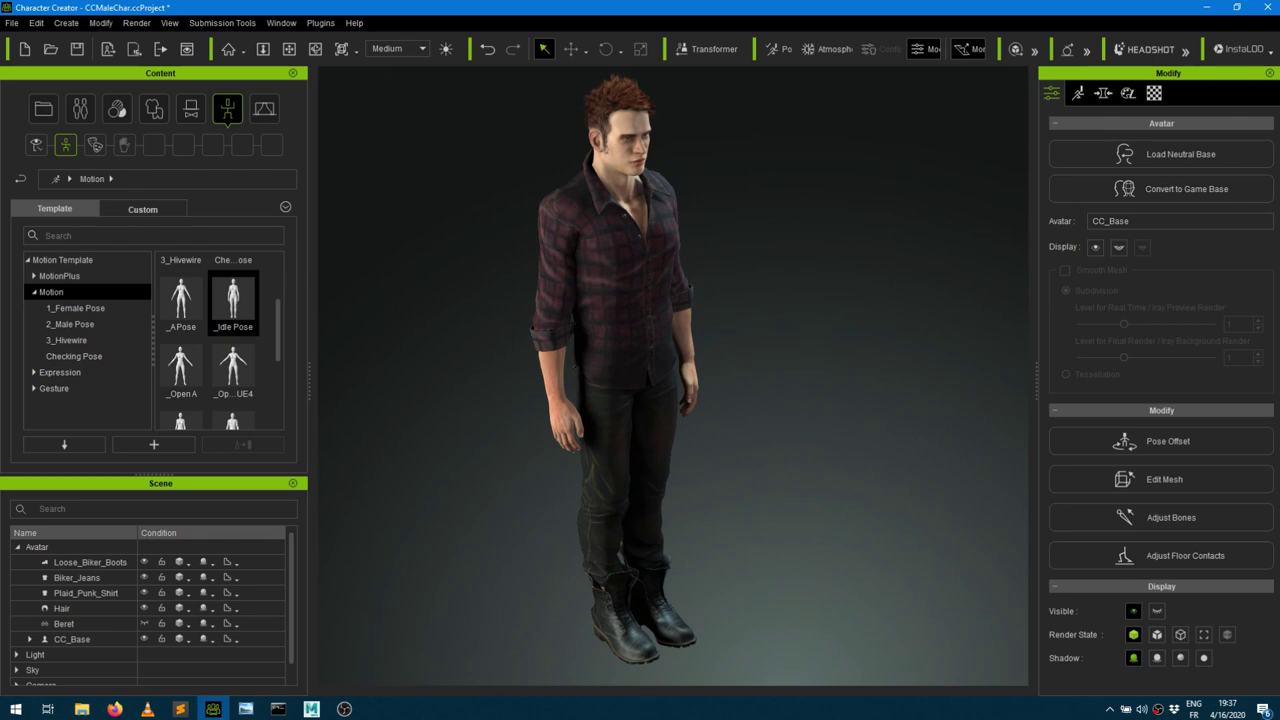
{"action": "left_click", "coordinate": [13, 23]}
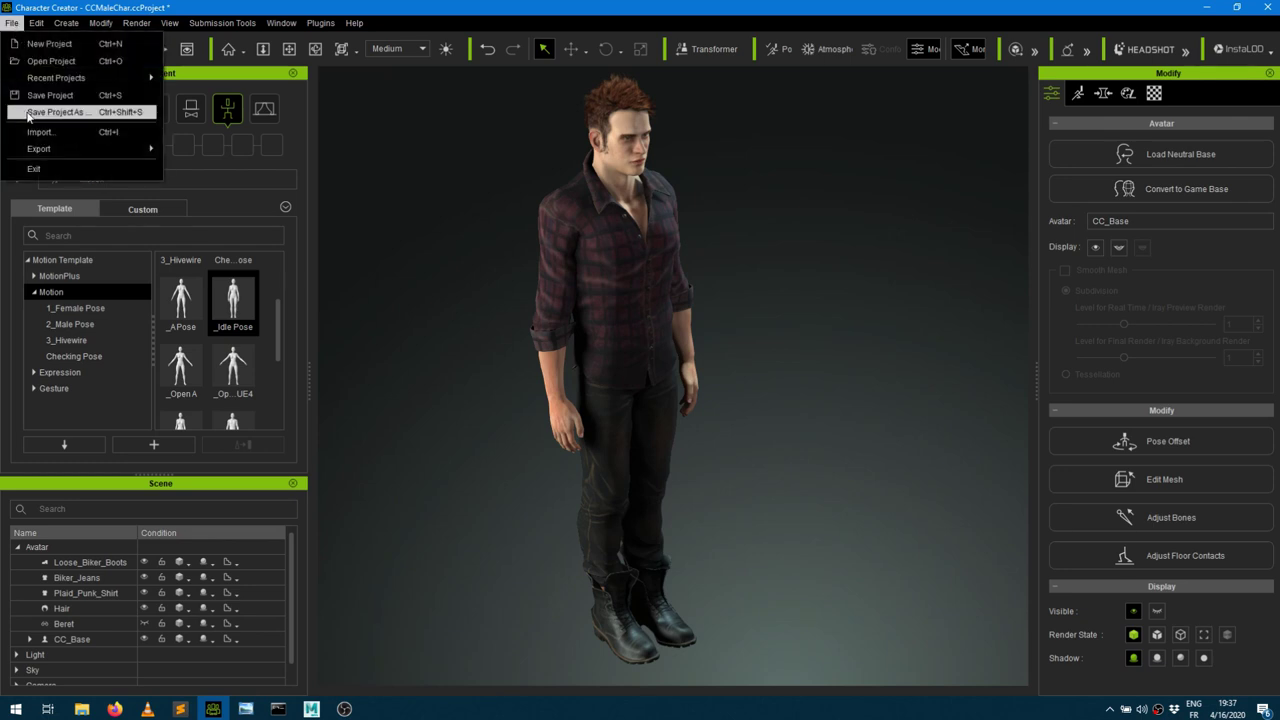
{"action": "mouse_move", "coordinate": [150, 149]}
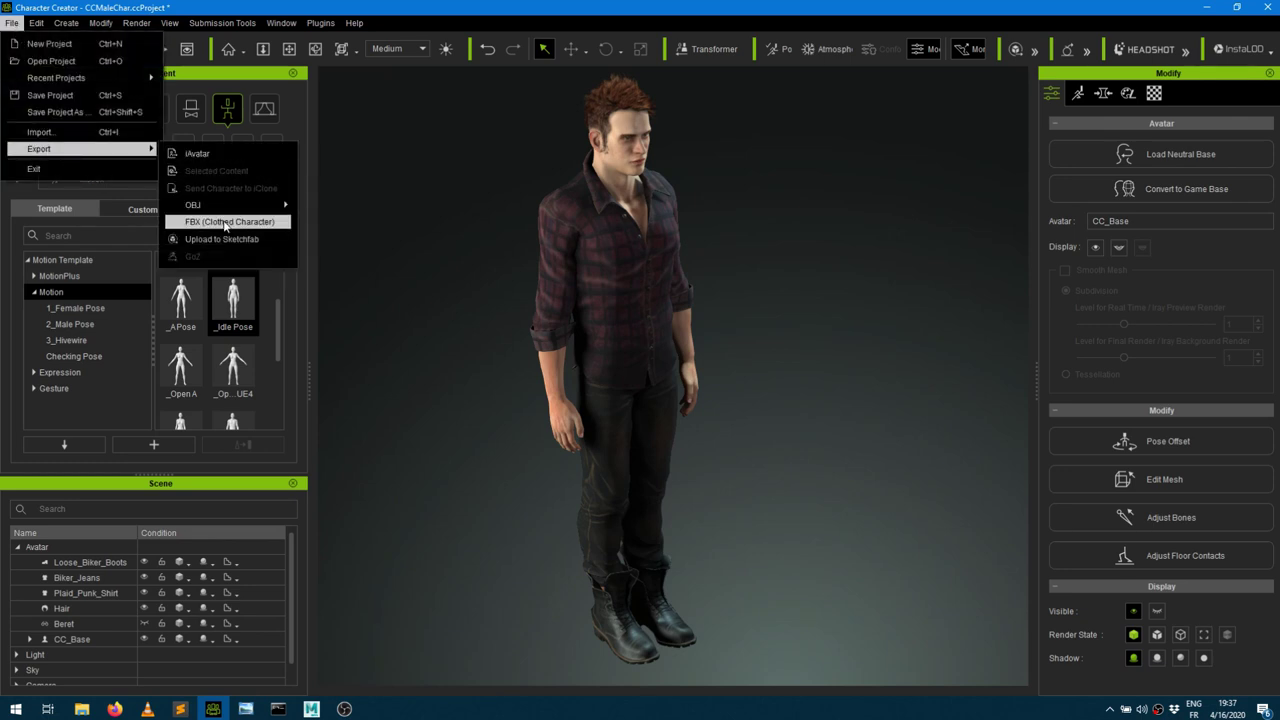
{"action": "left_click", "coordinate": [225, 221]}
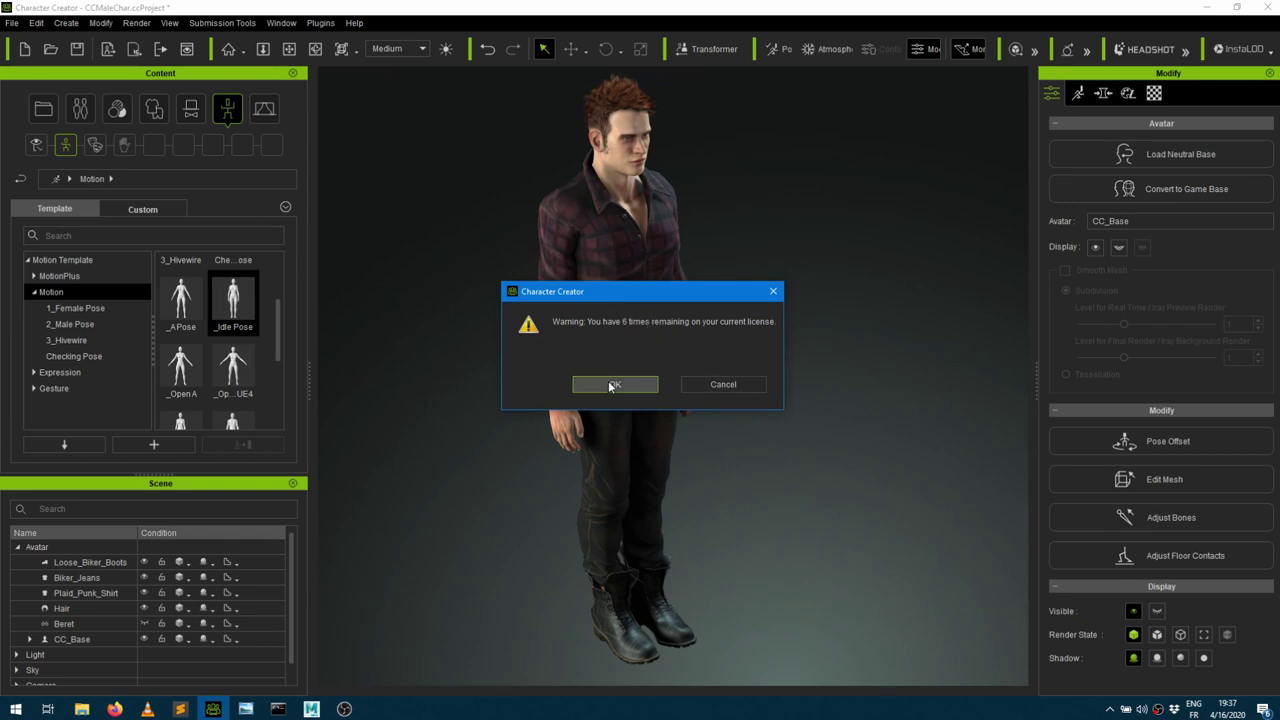
{"action": "left_click", "coordinate": [612, 388]}
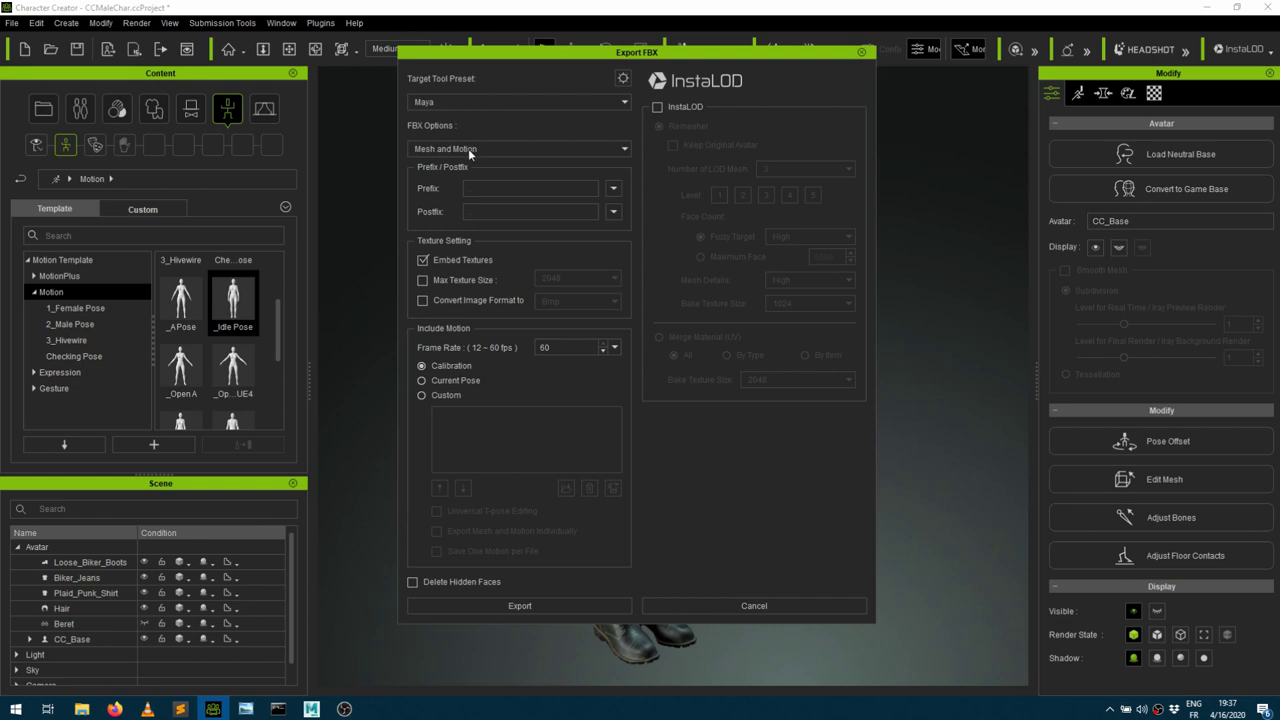
{"action": "left_click", "coordinate": [468, 150]}
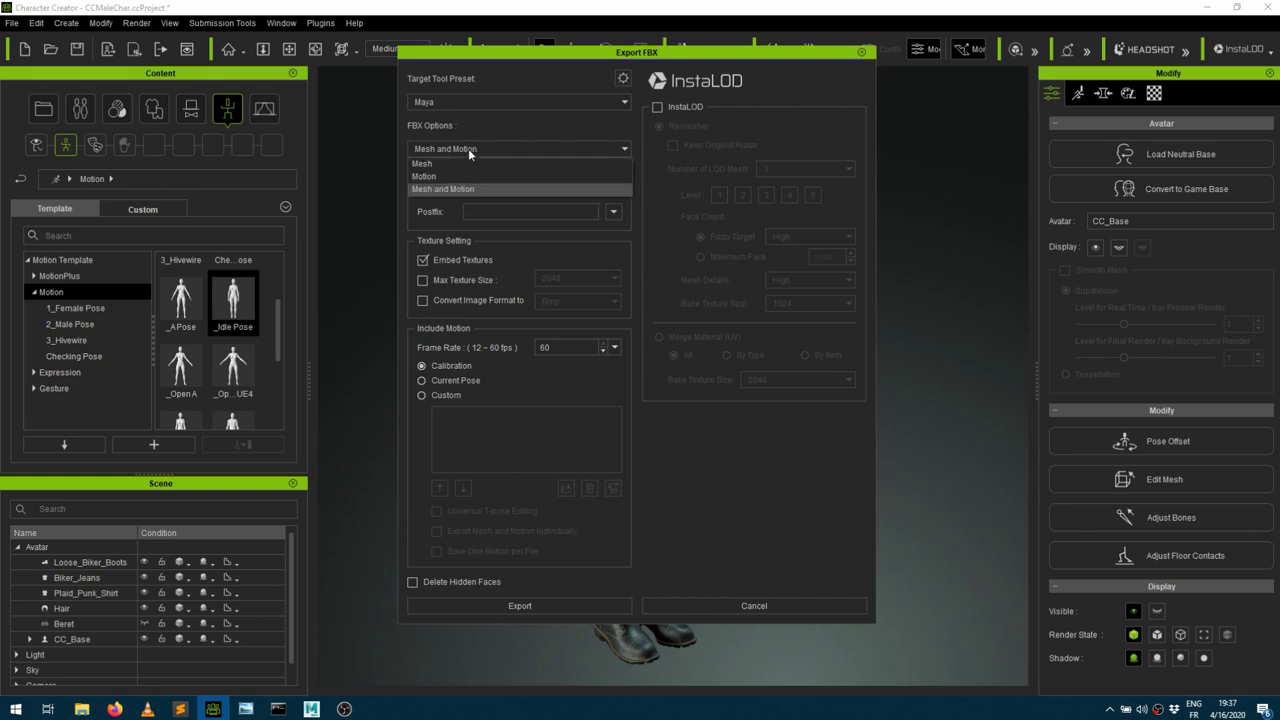
{"action": "left_click", "coordinate": [468, 189]}
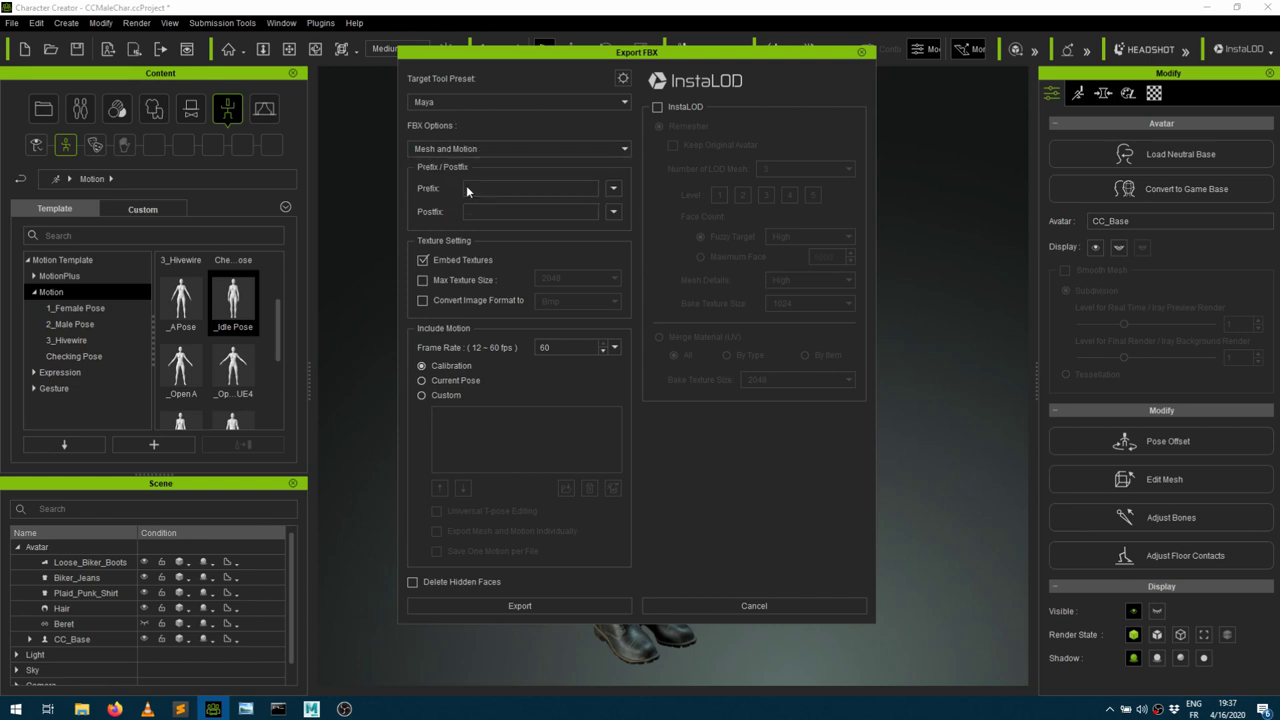
{"action": "left_click", "coordinate": [613, 348]}
{"action": "left_click", "coordinate": [450, 382]}
{"action": "left_click_drag", "start_coordinate": [560, 52], "coordinate": [904, 111]}
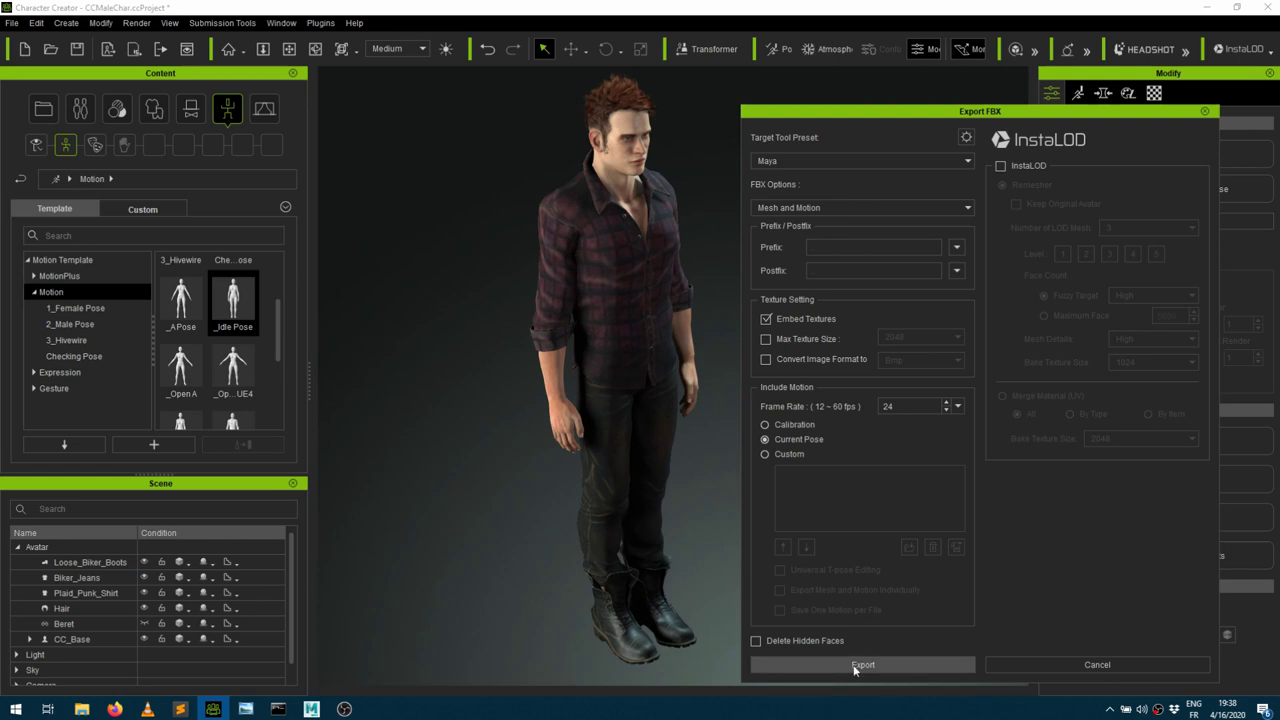
{"action": "left_click", "coordinate": [1056, 665]}
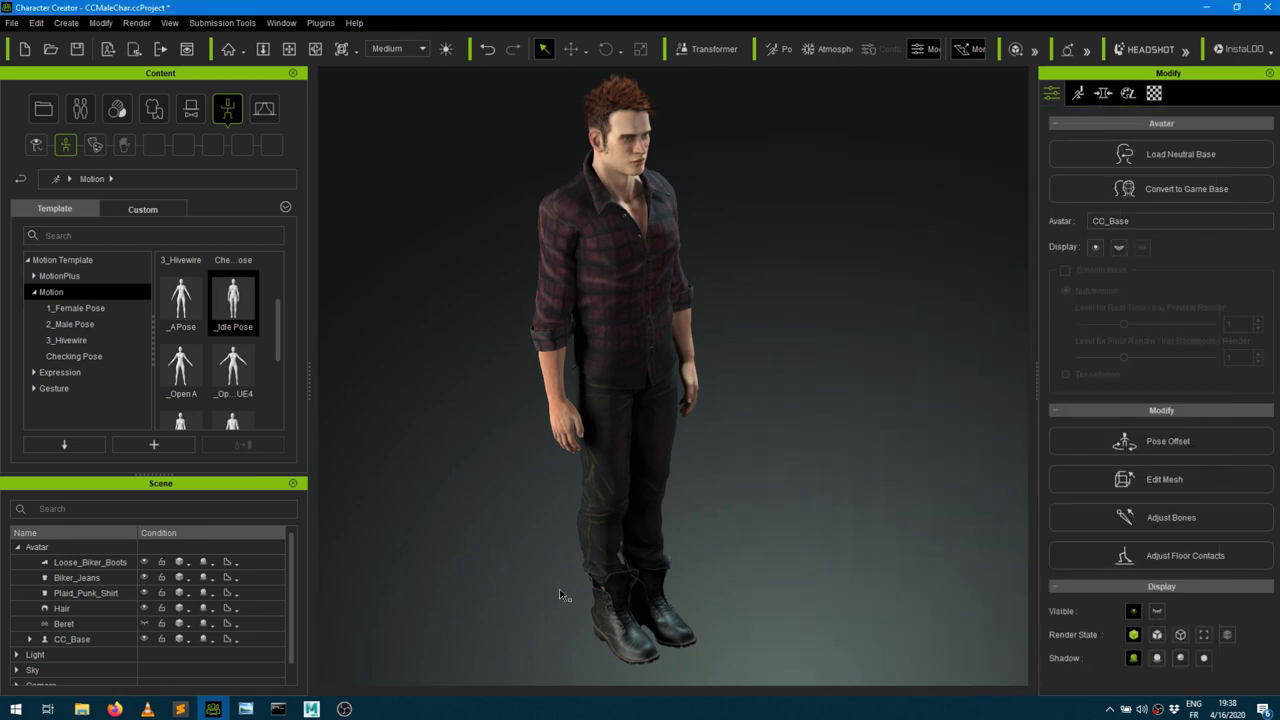
Back in Maya, select CC_Base_BoneRoot and change the scene frame rate to 24 fps
{"action": "mouse_move", "coordinate": [318, 708]}
{"action": "left_click", "coordinate": [364, 668]}
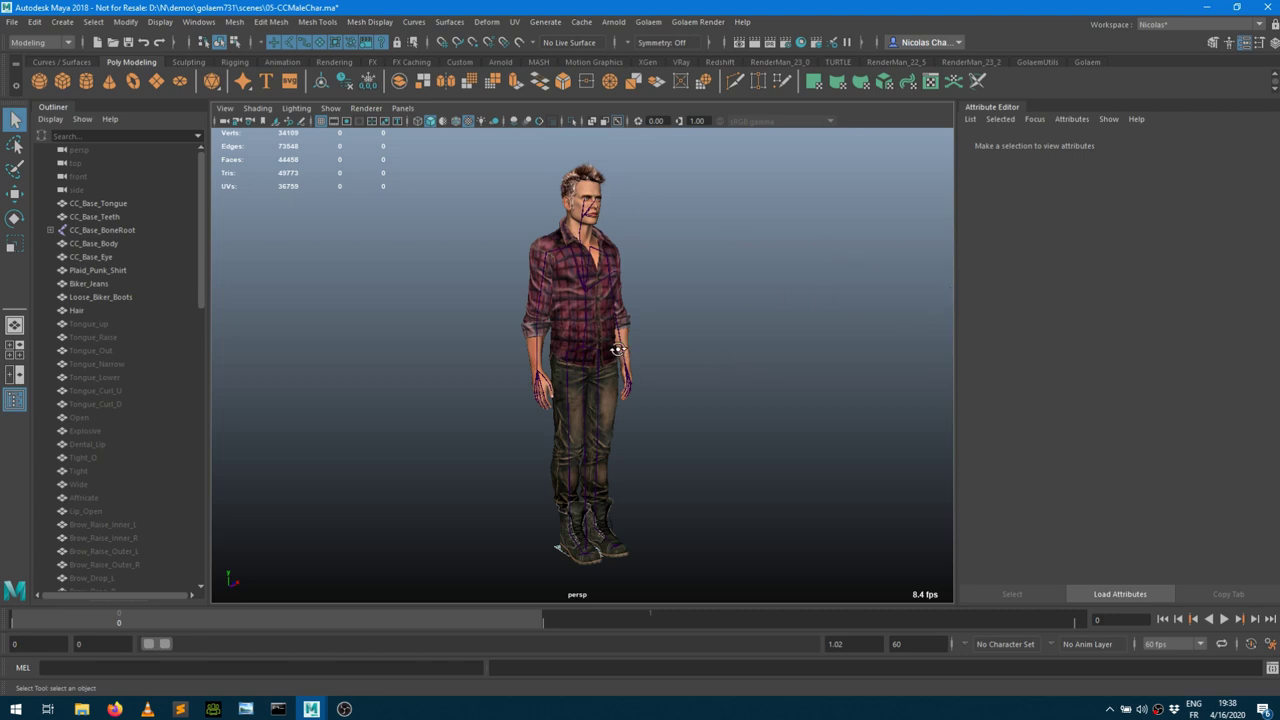
{"action": "mouse_move", "coordinate": [617, 349]}
{"action": "left_mouse_down", "text": "alt"}
{"action": "mouse_move", "coordinate": [580, 352]}
{"action": "mouse_move", "coordinate": [640, 356]}
{"action": "mouse_move", "coordinate": [618, 360]}
{"action": "left_mouse_up", "text": "alt"}
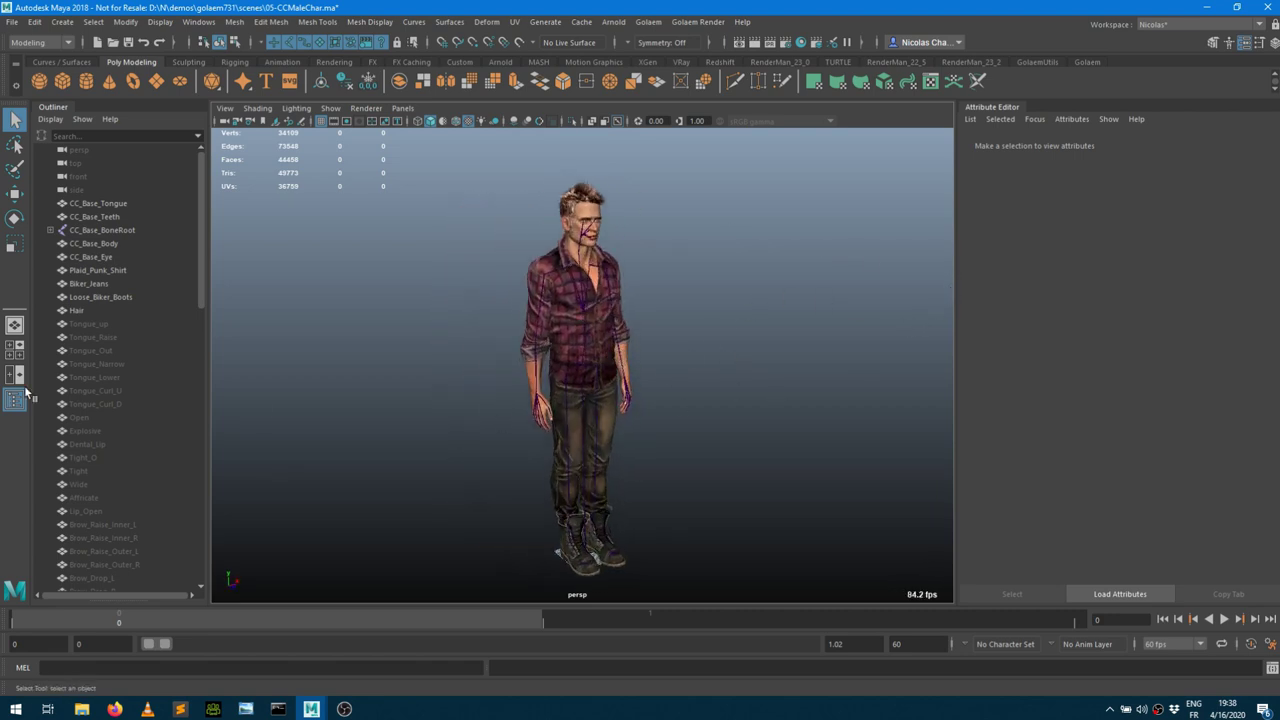
{"action": "left_click", "coordinate": [102, 230]}
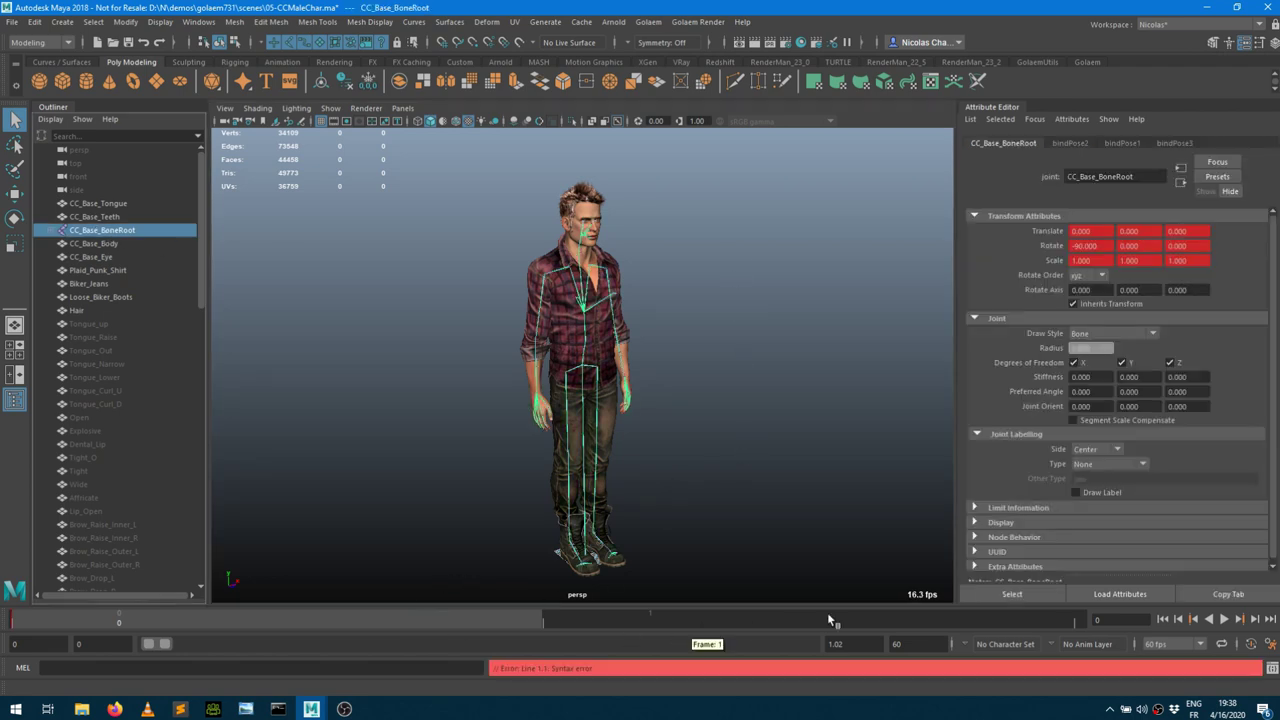
{"action": "left_click", "coordinate": [1175, 644]}
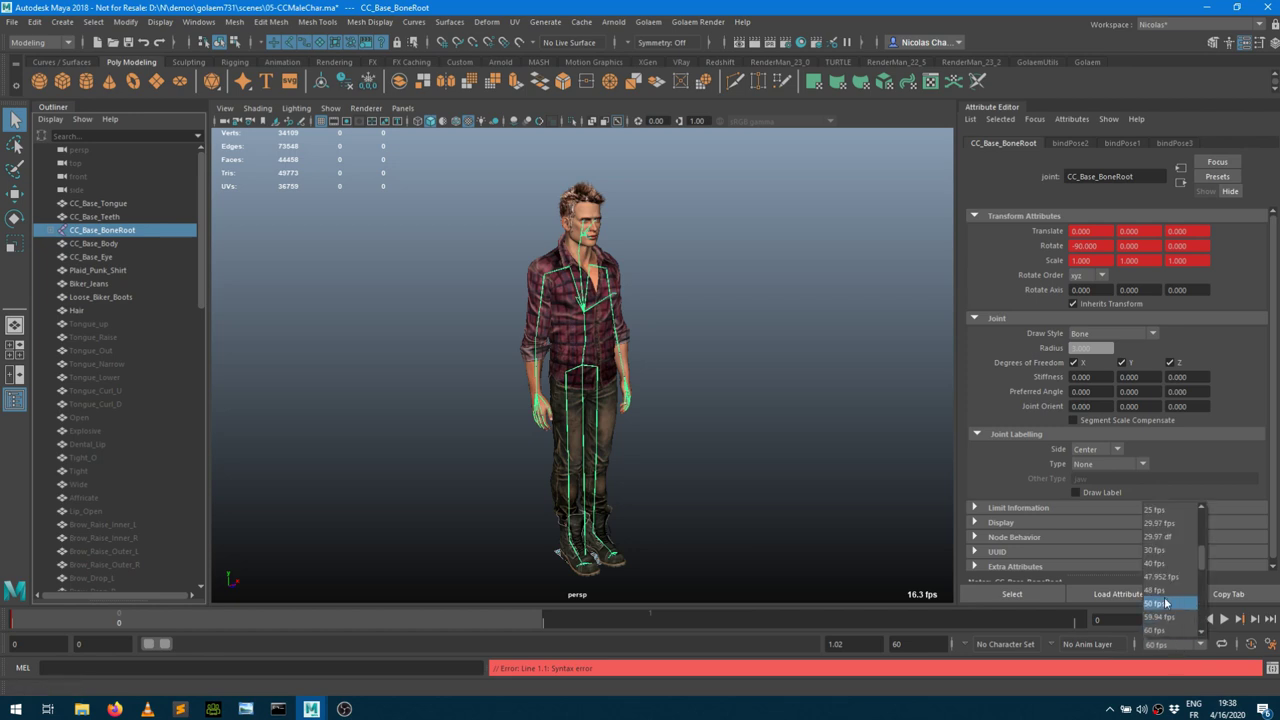
{"action": "scroll", "coordinate": [1165, 578], "scroll_direction": "up", "scroll_amount": 1}
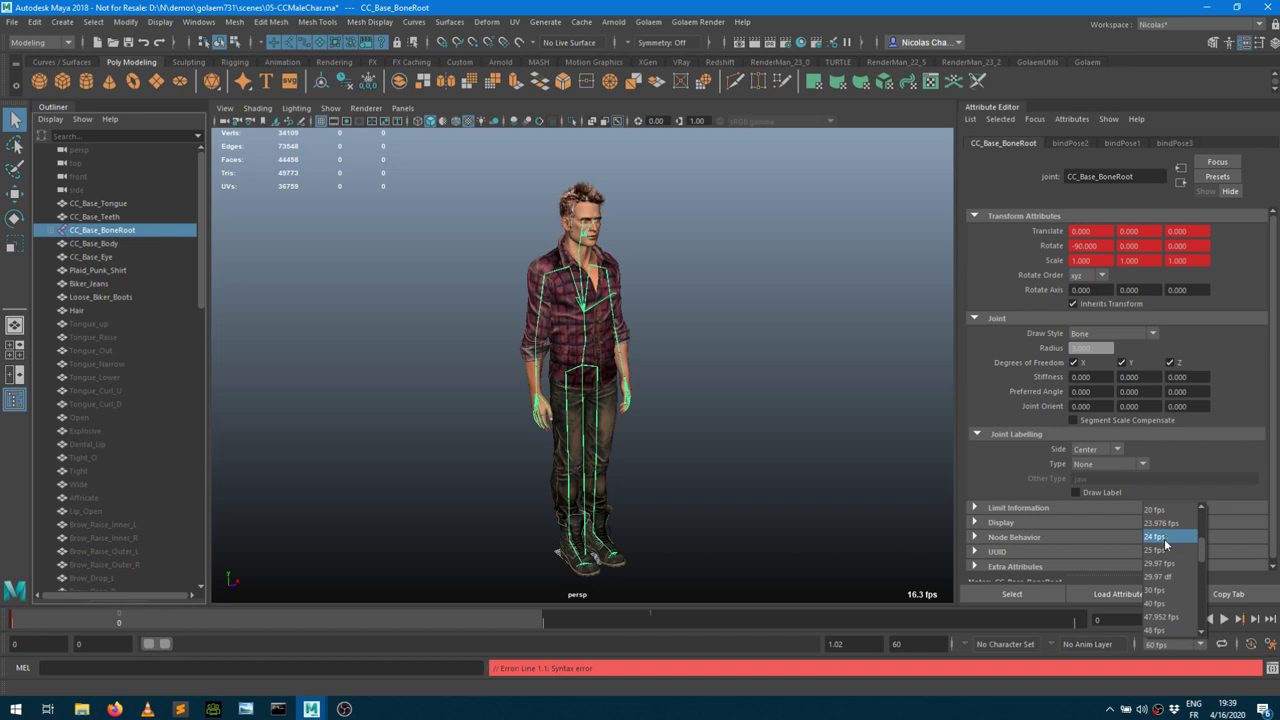
{"action": "left_click", "coordinate": [1163, 537]}
Set the playback end frame to 100
{"action": "left_click", "coordinate": [855, 644]}
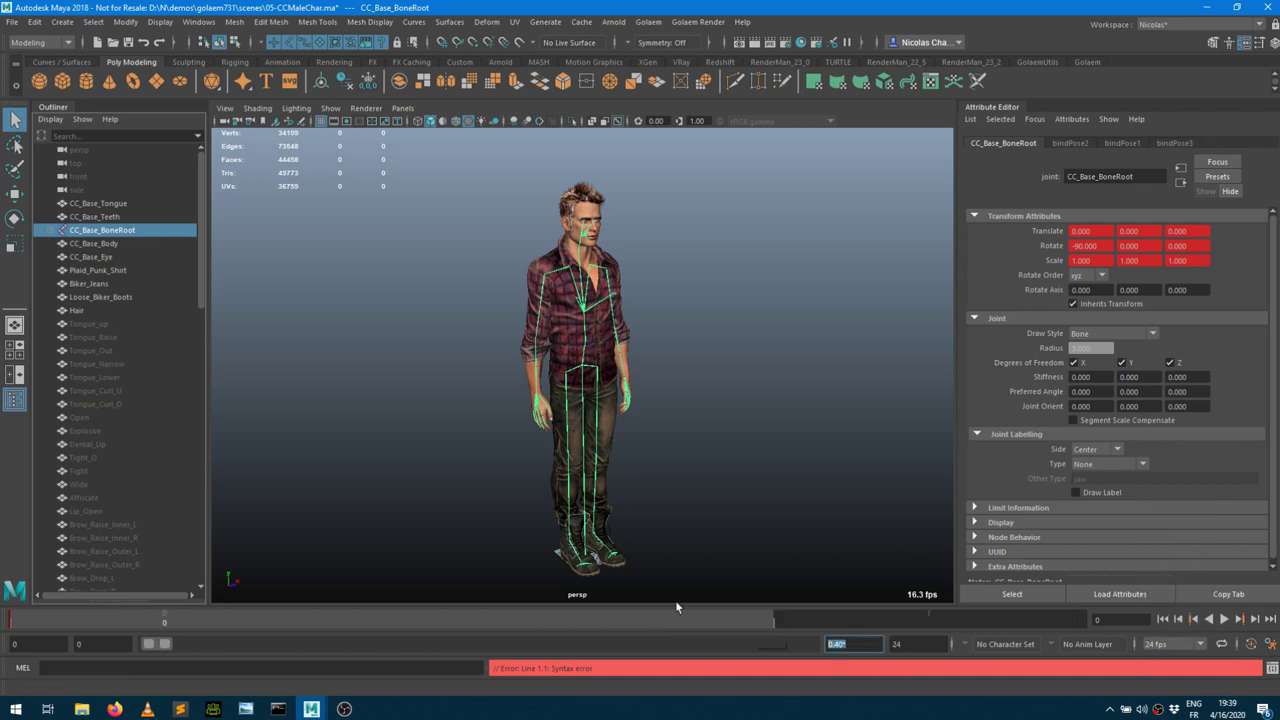
{"action": "type", "text": "100"}
{"action": "key", "text": "Return"}
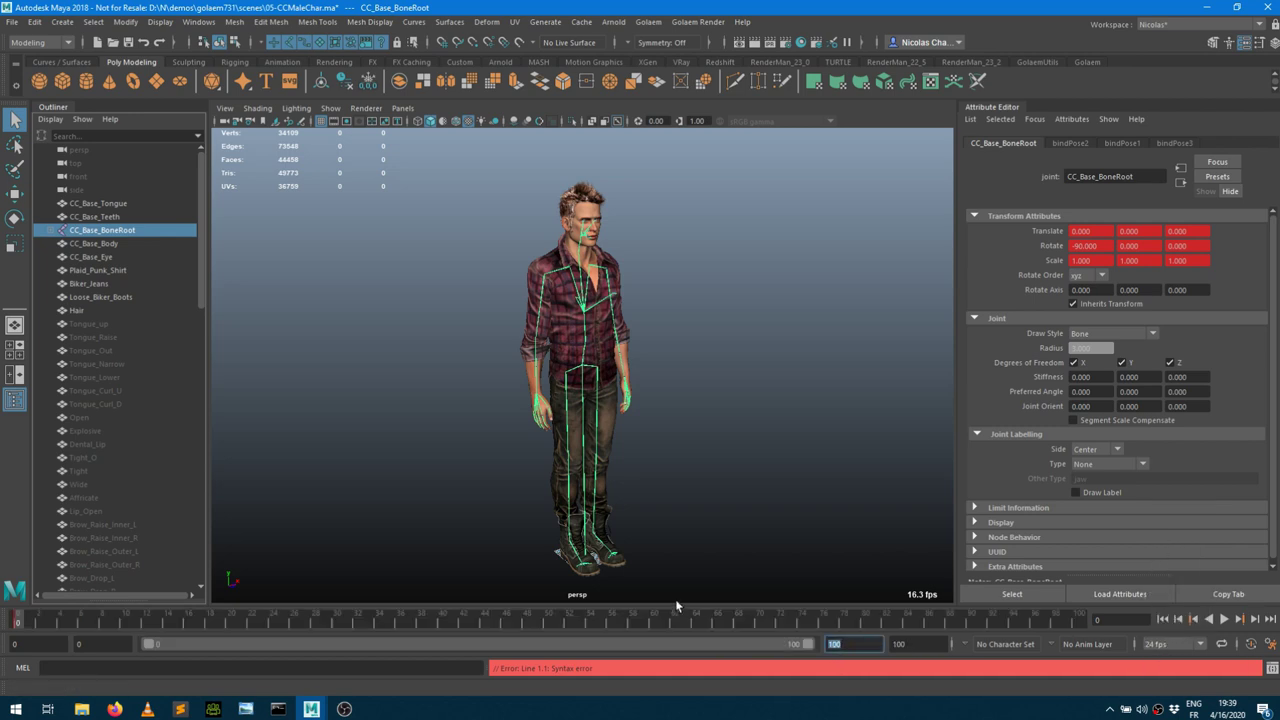
Open the Golaem Character Maker and position its window beside the viewport
{"action": "left_click", "coordinate": [1082, 62]}
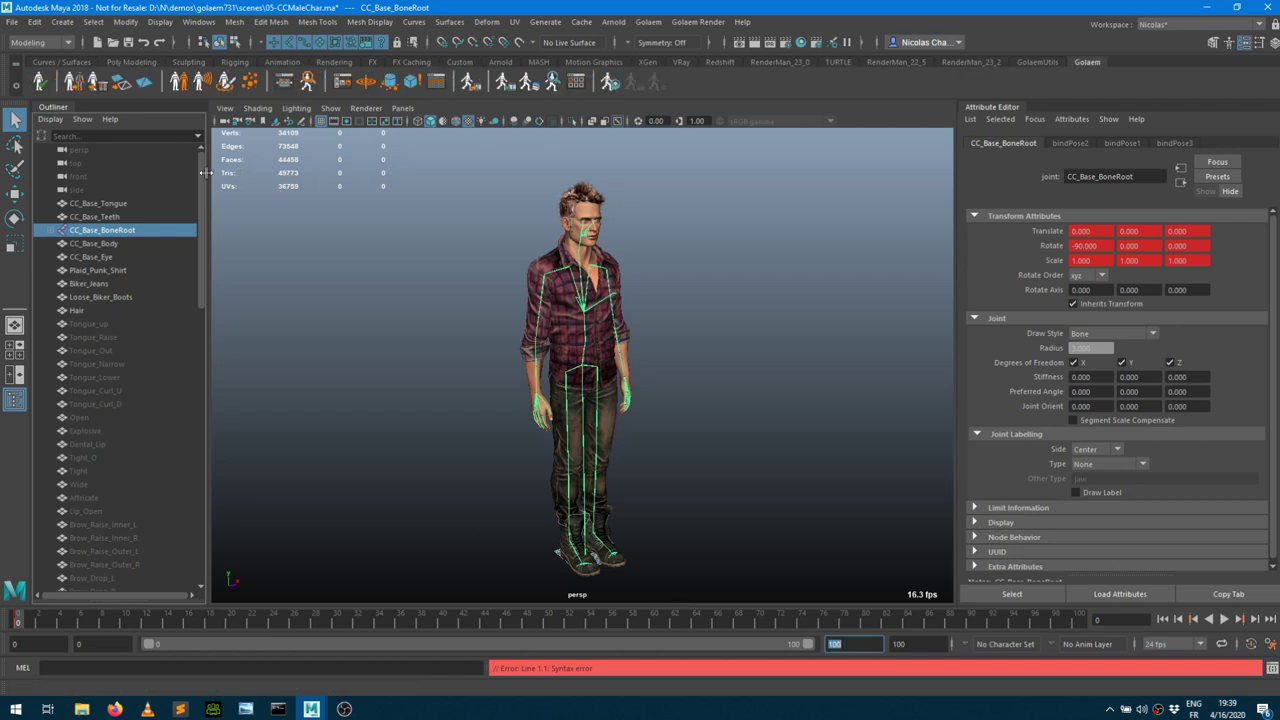
{"action": "left_click", "coordinate": [74, 83]}
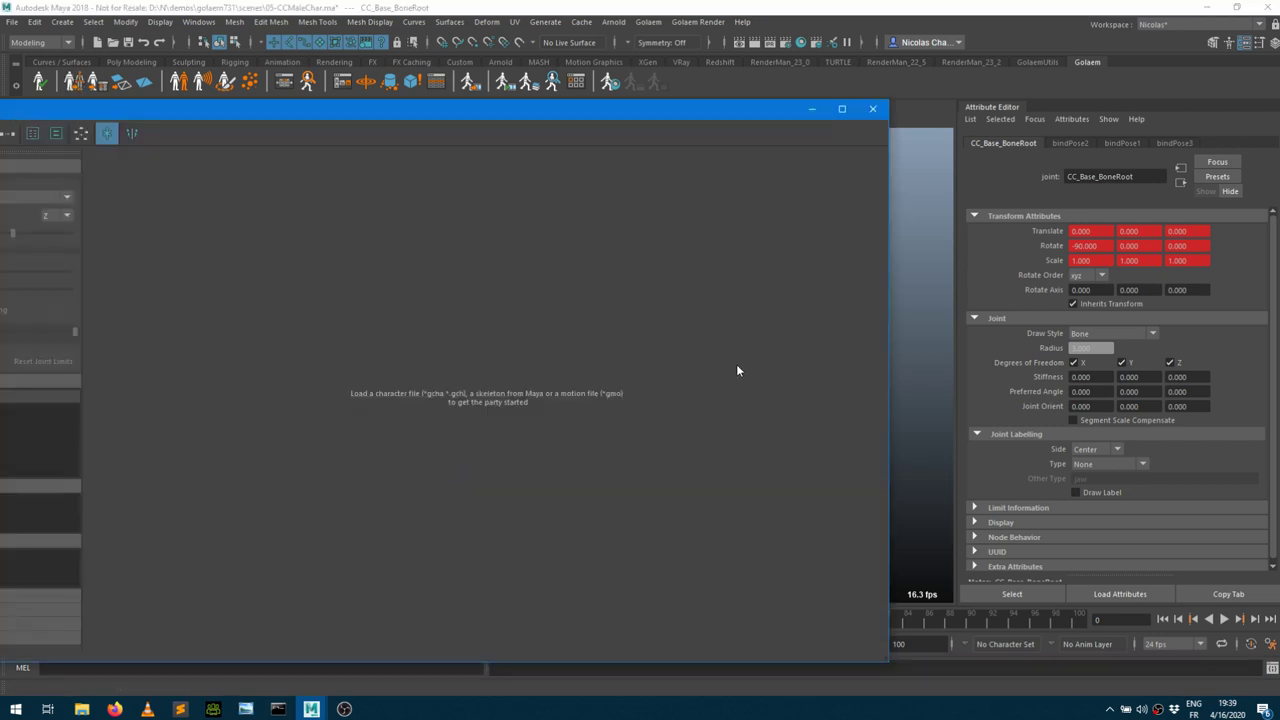
{"action": "left_click_drag", "start_coordinate": [242, 112], "coordinate": [1060, 132]}
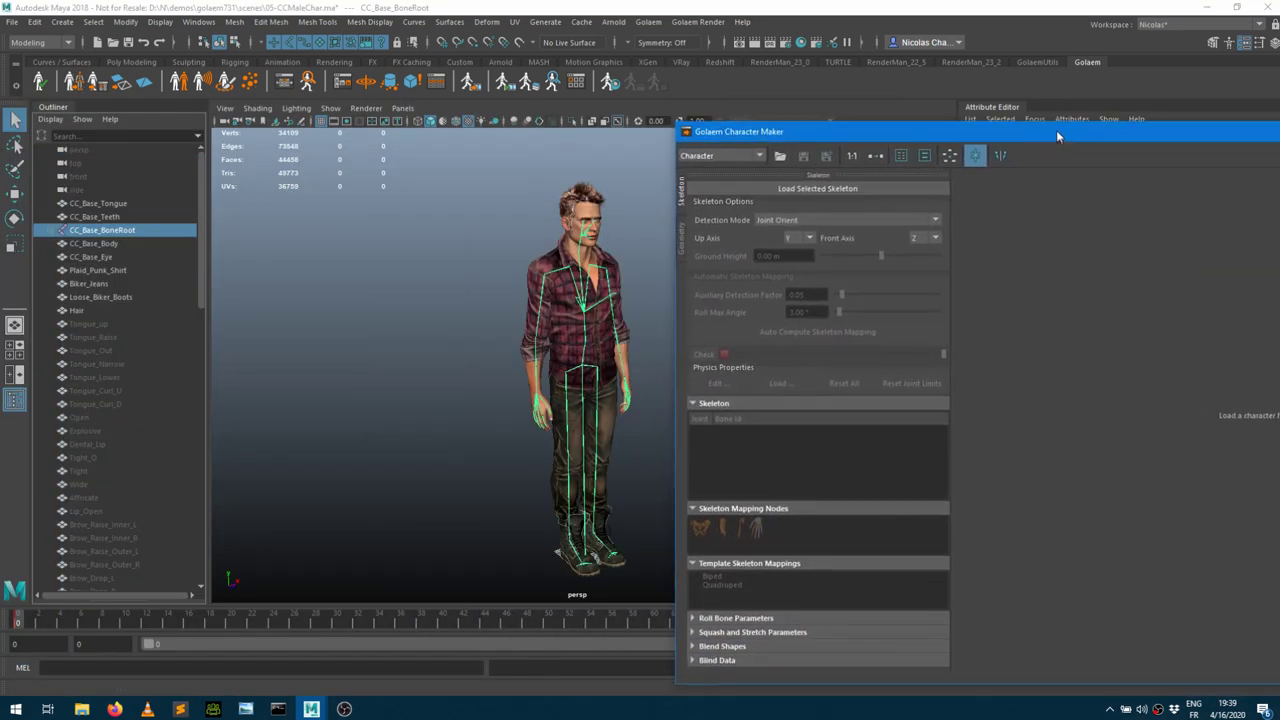
{"action": "left_click_drag", "start_coordinate": [631, 234], "coordinate": [260, 234], "text": "alt"}
{"action": "left_click_drag", "start_coordinate": [893, 137], "coordinate": [697, 142]}
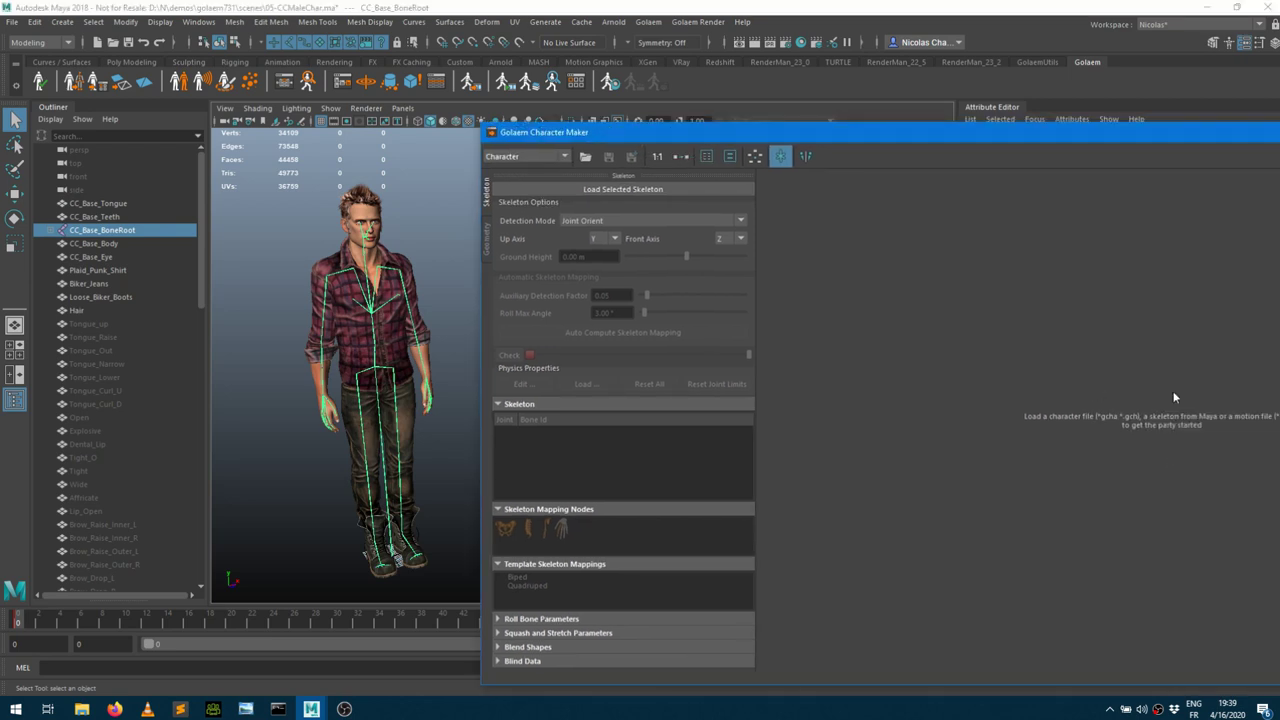
{"action": "left_click_drag", "start_coordinate": [1085, 137], "coordinate": [1010, 142]}
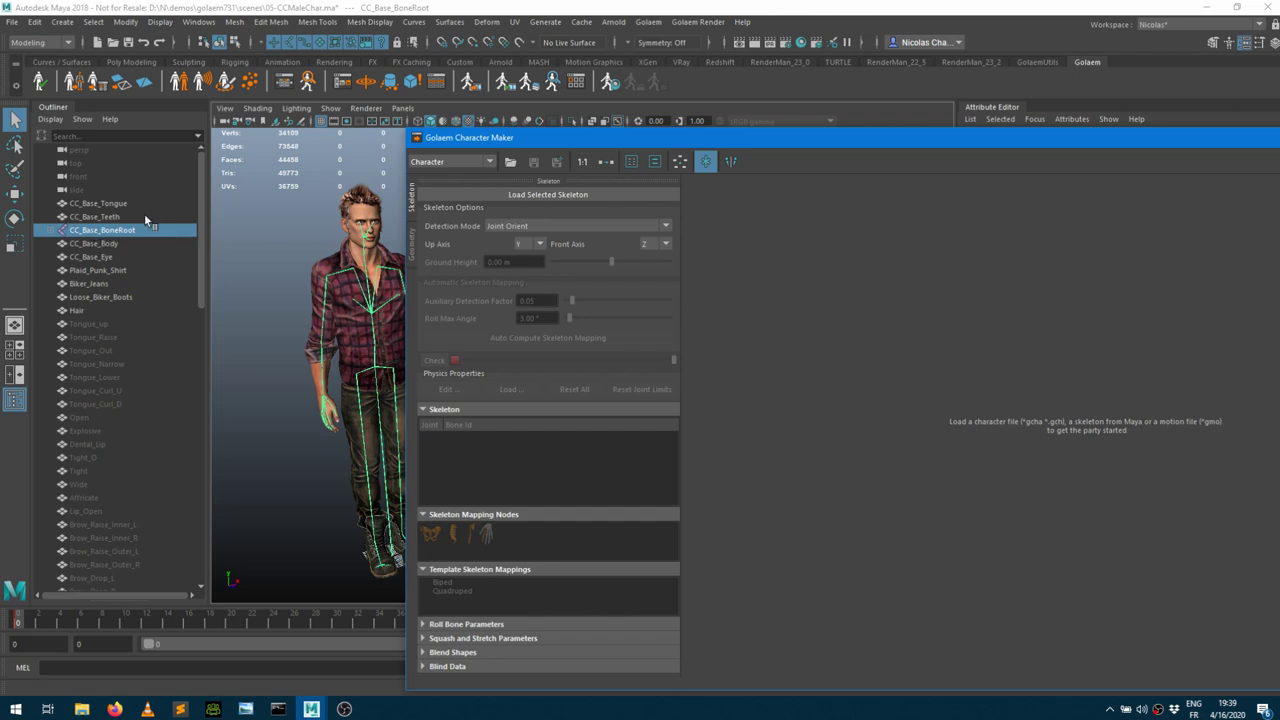
{"action": "left_click", "coordinate": [555, 200]}
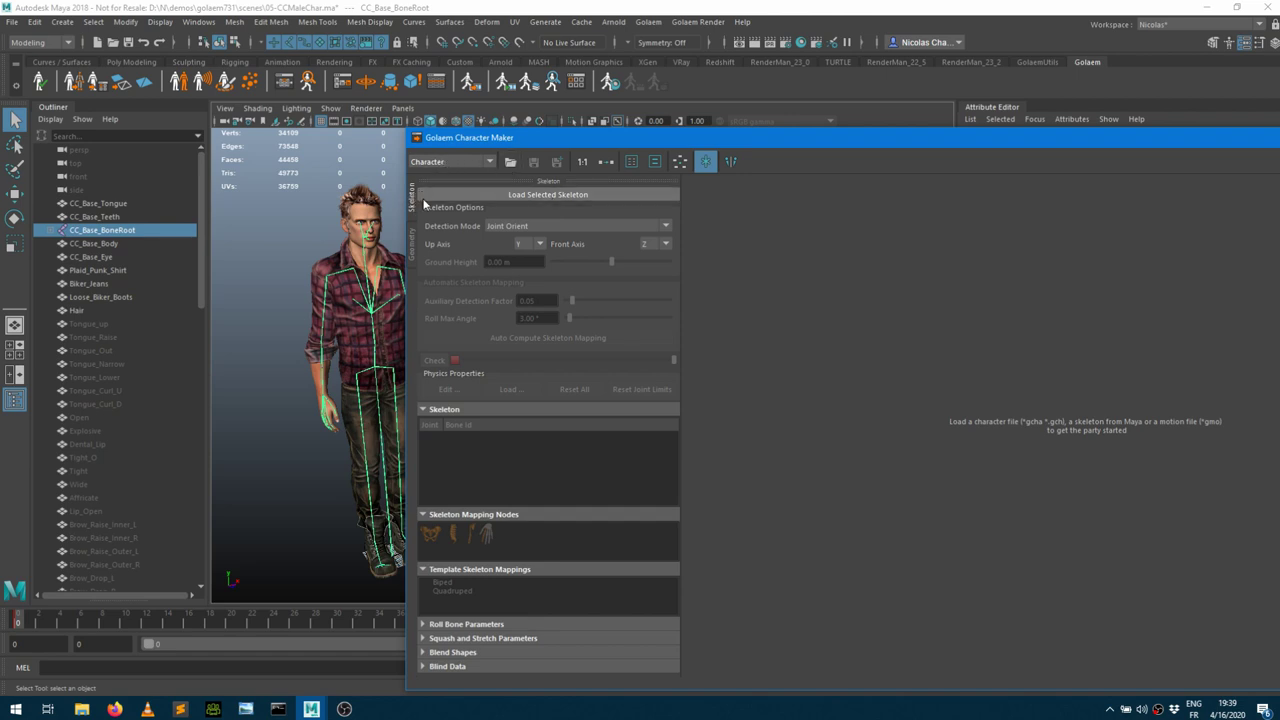
Load CC_Base_BoneRoot as the skeleton with Segment Scale Compensate off, then select CC_Base_Hip
{"action": "left_click", "coordinate": [503, 199]}
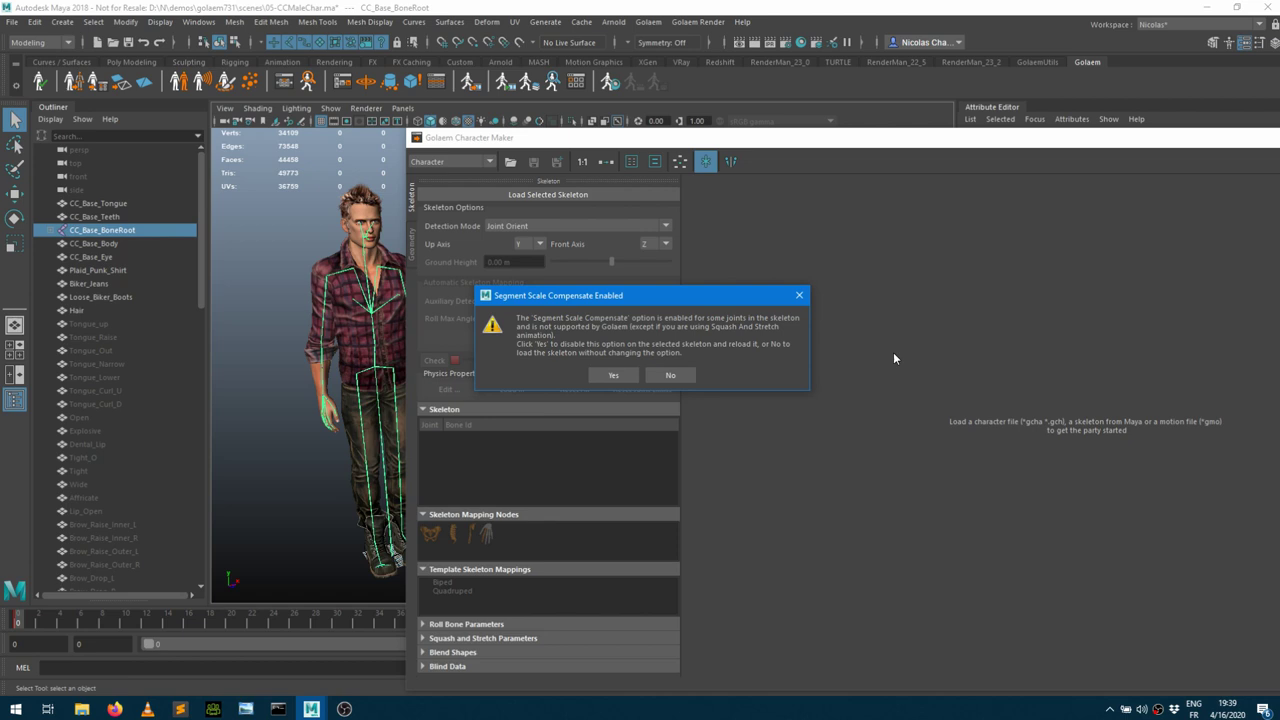
{"action": "left_click", "coordinate": [614, 376]}
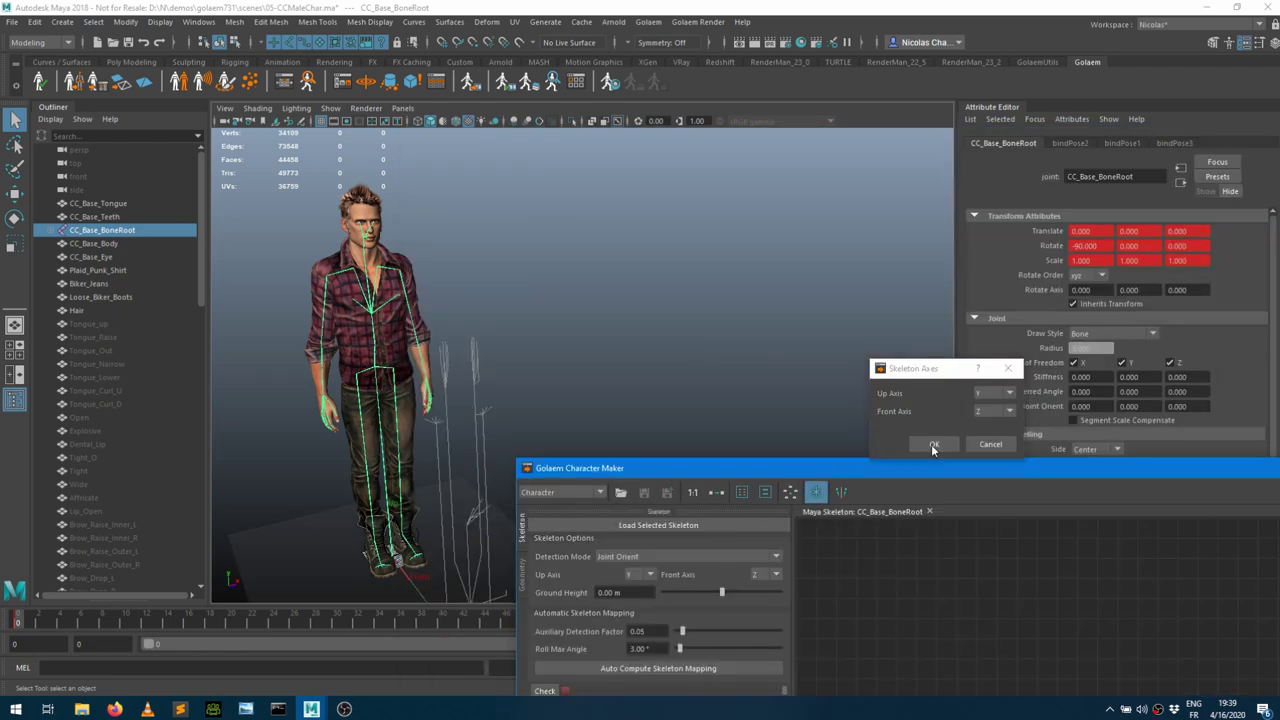
{"action": "left_click_drag", "start_coordinate": [945, 388], "coordinate": [941, 564]}
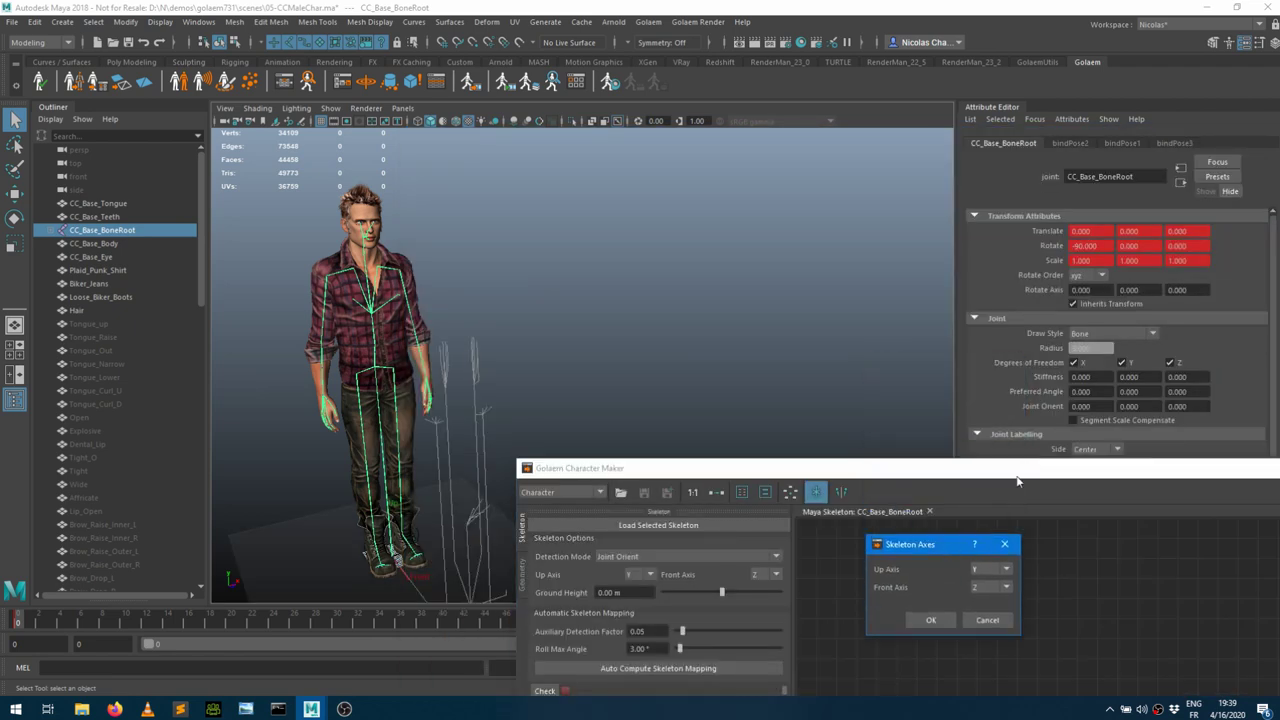
{"action": "left_click", "coordinate": [53, 230]}
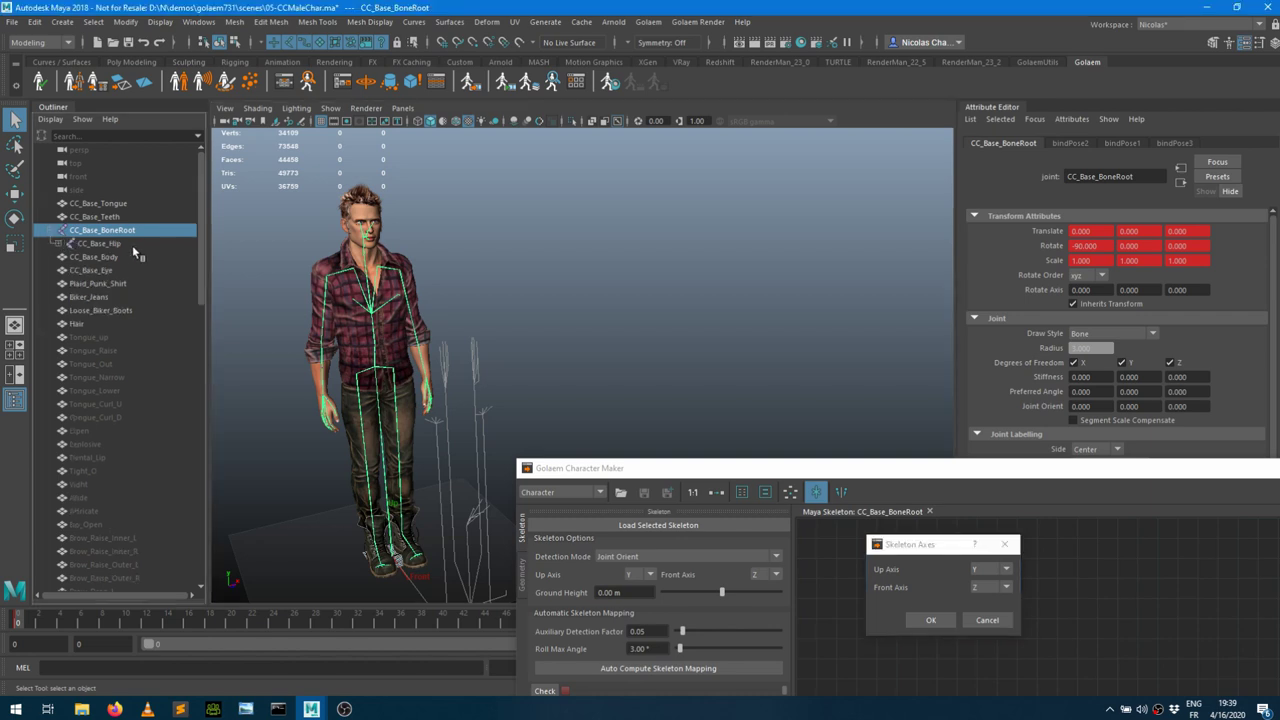
{"action": "left_click", "coordinate": [113, 243]}
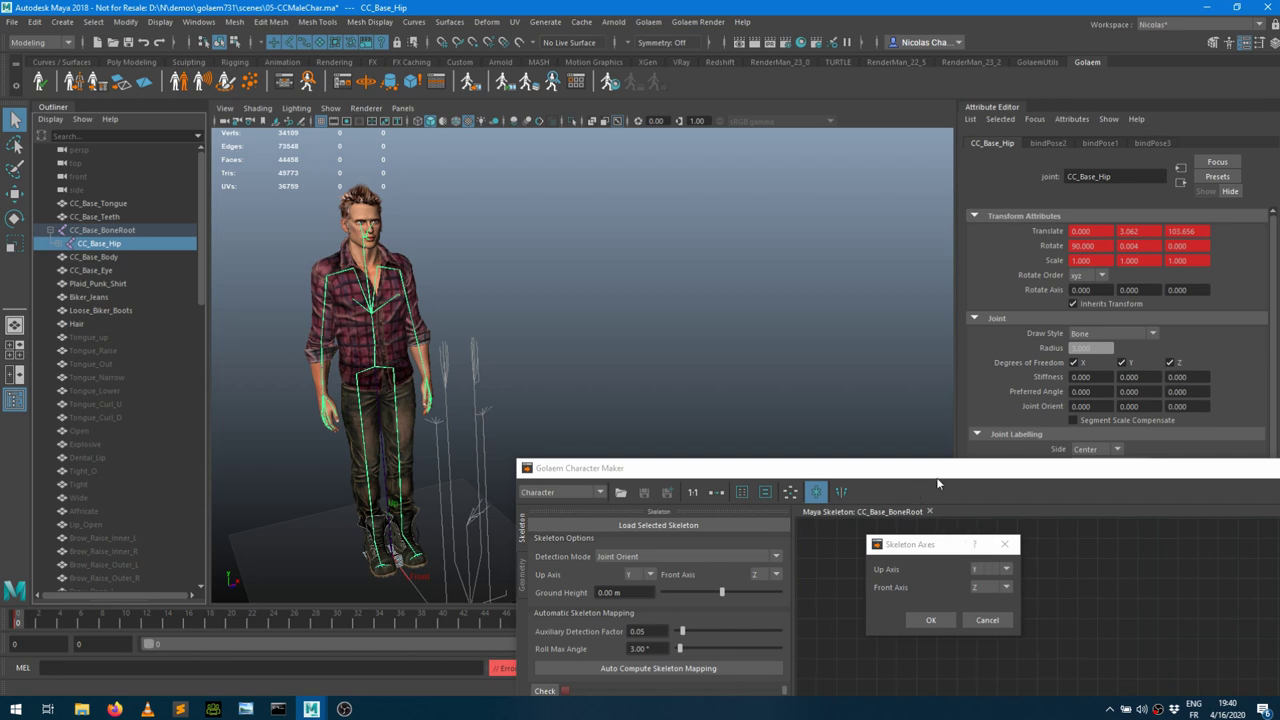
Confirm the skeleton axes as Up Y and Front Z
{"action": "left_click_drag", "start_coordinate": [948, 470], "coordinate": [921, 204]}
{"action": "left_click_drag", "start_coordinate": [929, 544], "coordinate": [941, 458]}
{"action": "middle_click_drag", "start_coordinate": [337, 381], "coordinate": [320, 264], "text": "alt"}
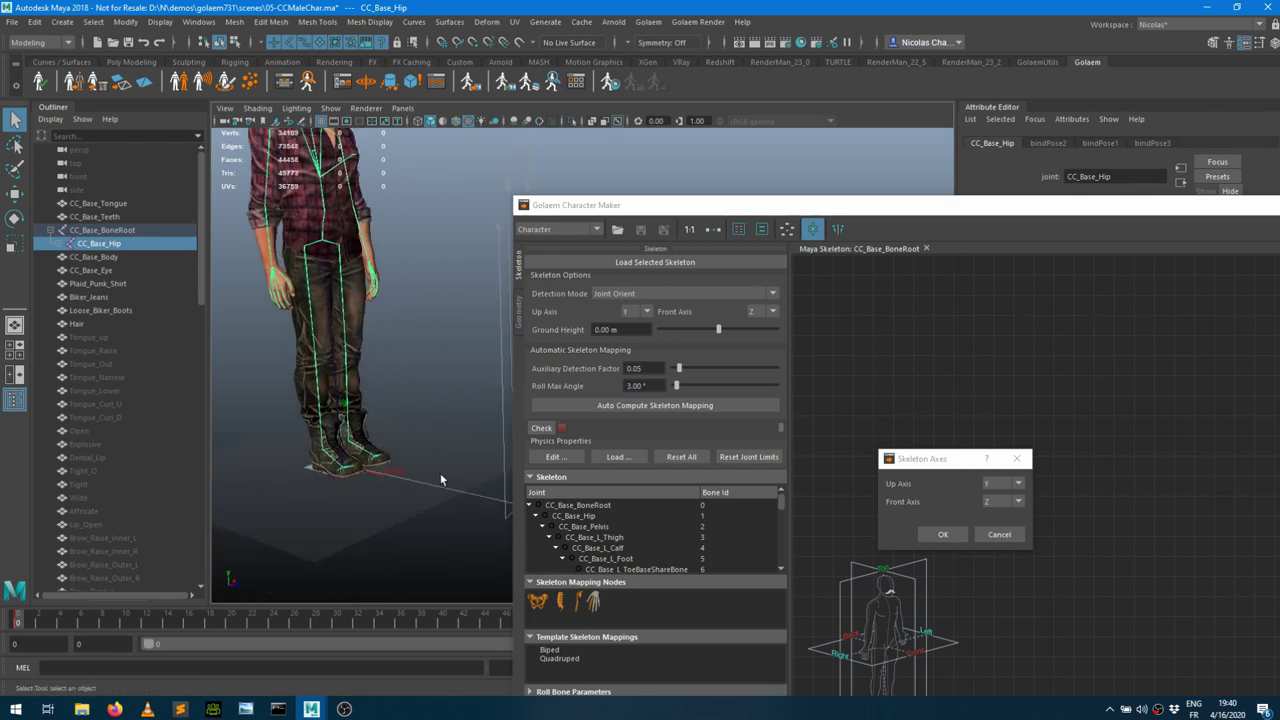
{"action": "left_click", "coordinate": [958, 534]}
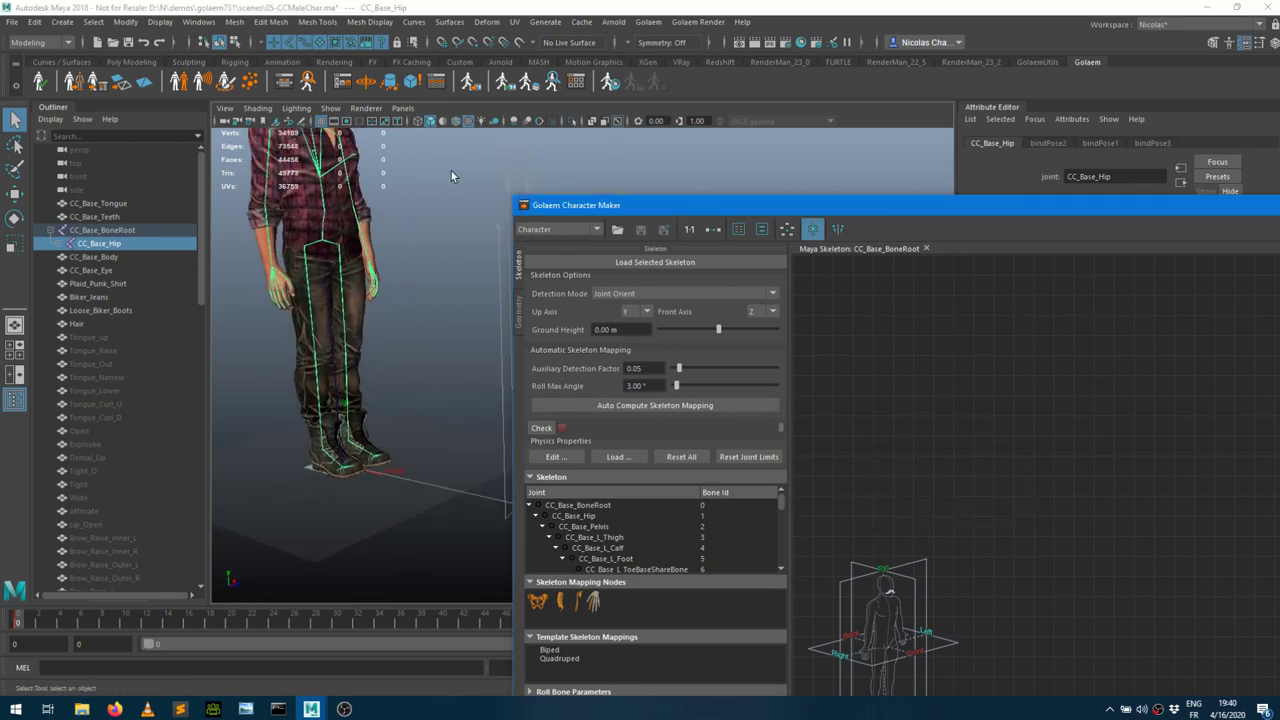
Set characterMakerLocator1's Bone Radius to 50
{"action": "scroll", "coordinate": [190, 478], "scroll_direction": "down", "scroll_amount": 15}
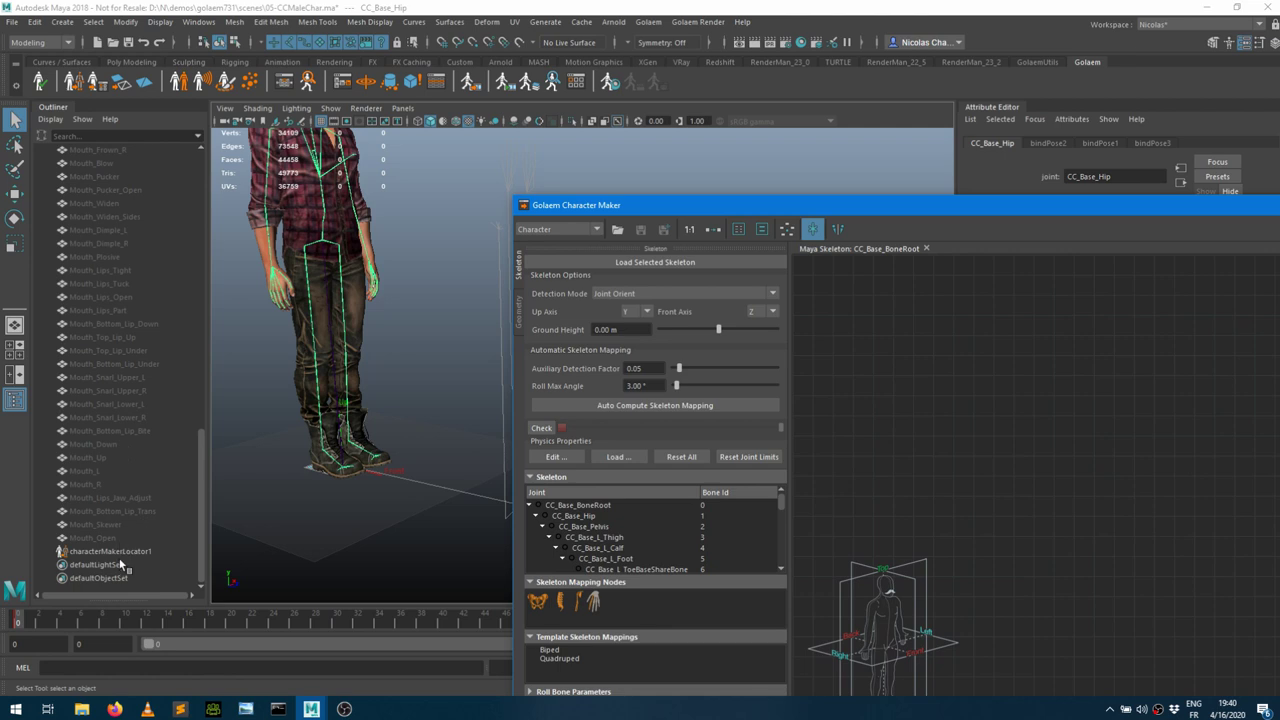
{"action": "left_click", "coordinate": [112, 551]}
{"action": "left_click_drag", "start_coordinate": [662, 216], "coordinate": [775, 357]}
{"action": "left_click", "coordinate": [1097, 243]}
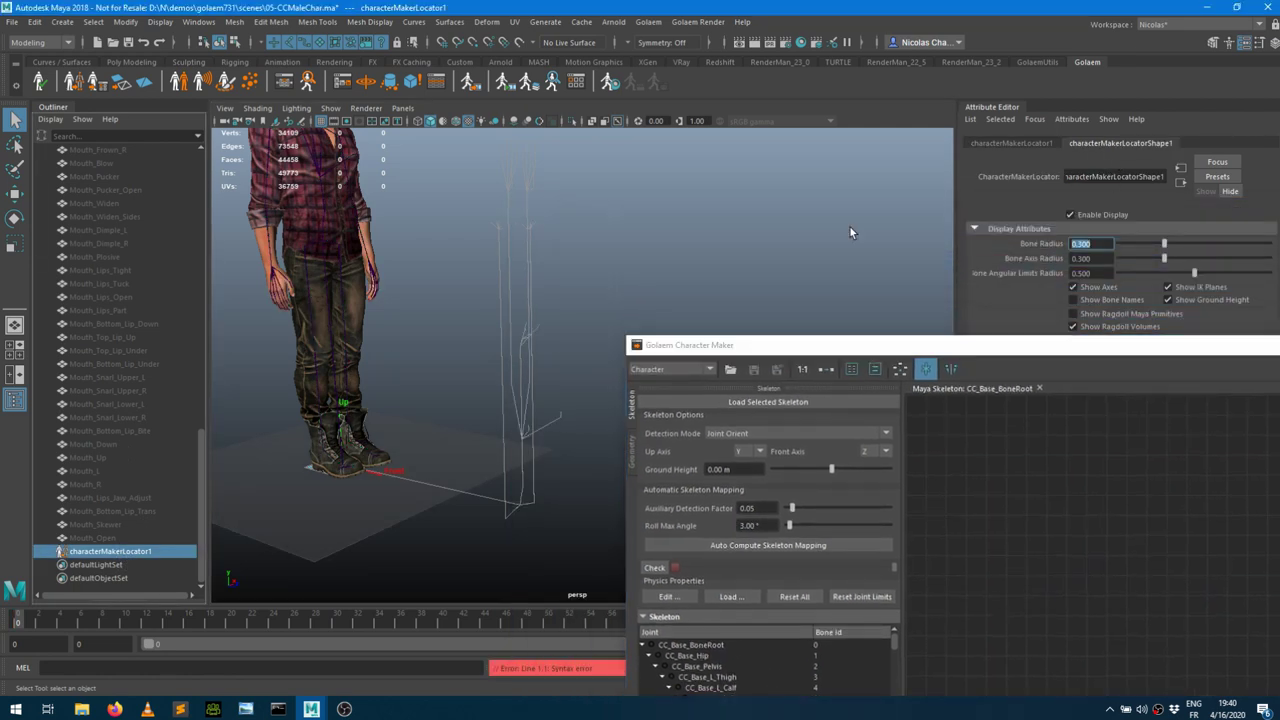
{"action": "type", "text": "10"}
{"action": "key", "text": "Return"}
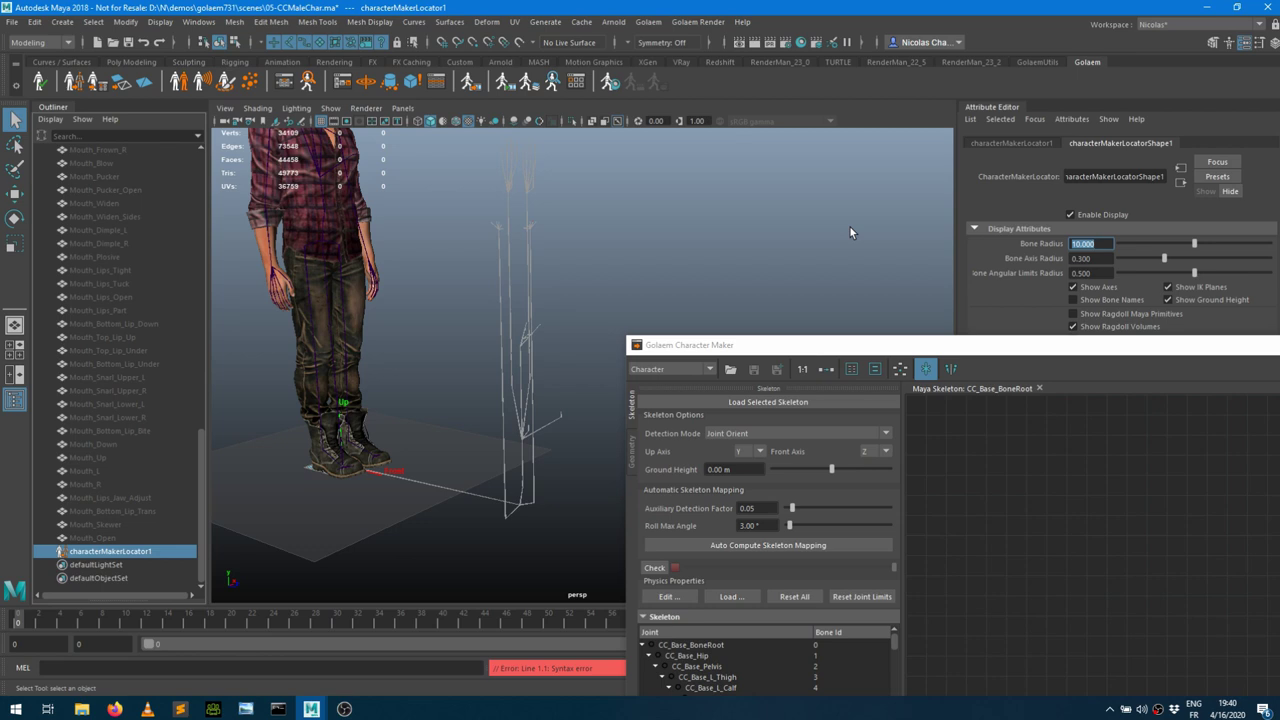
{"action": "type", "text": "30"}
{"action": "key", "text": "Return"}
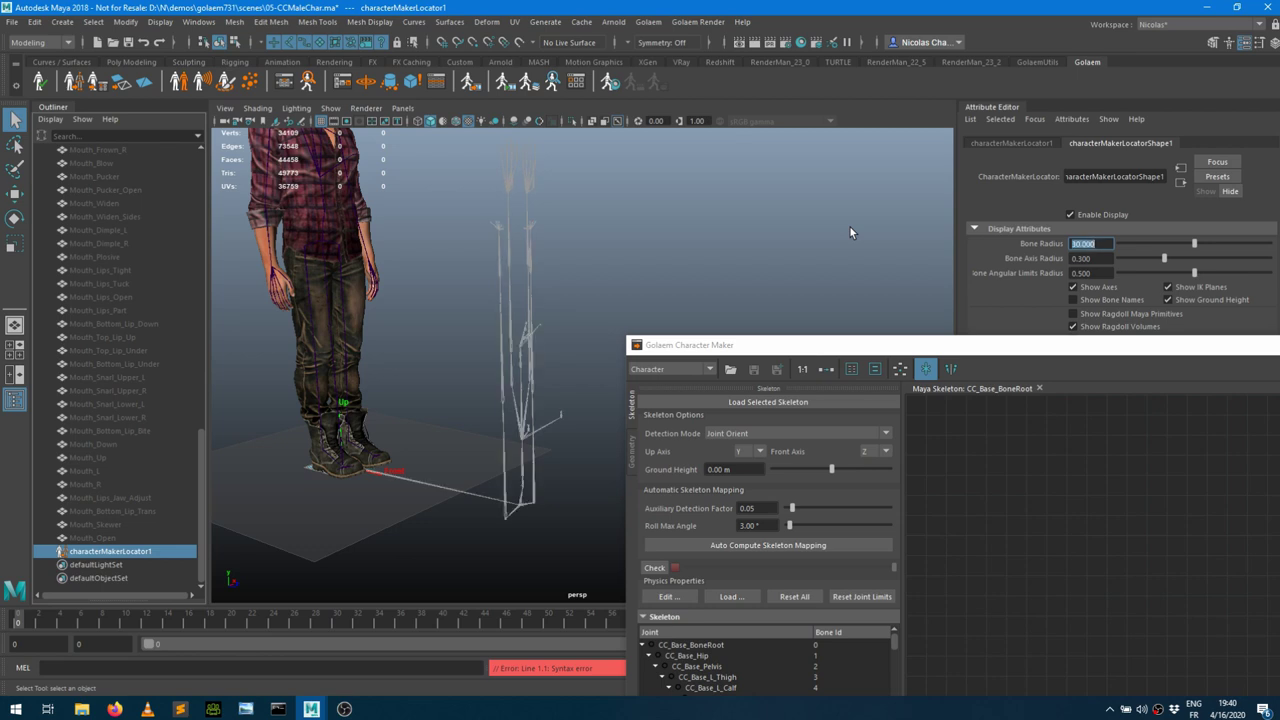
{"action": "type", "text": "500"}
{"action": "key", "text": "Return"}
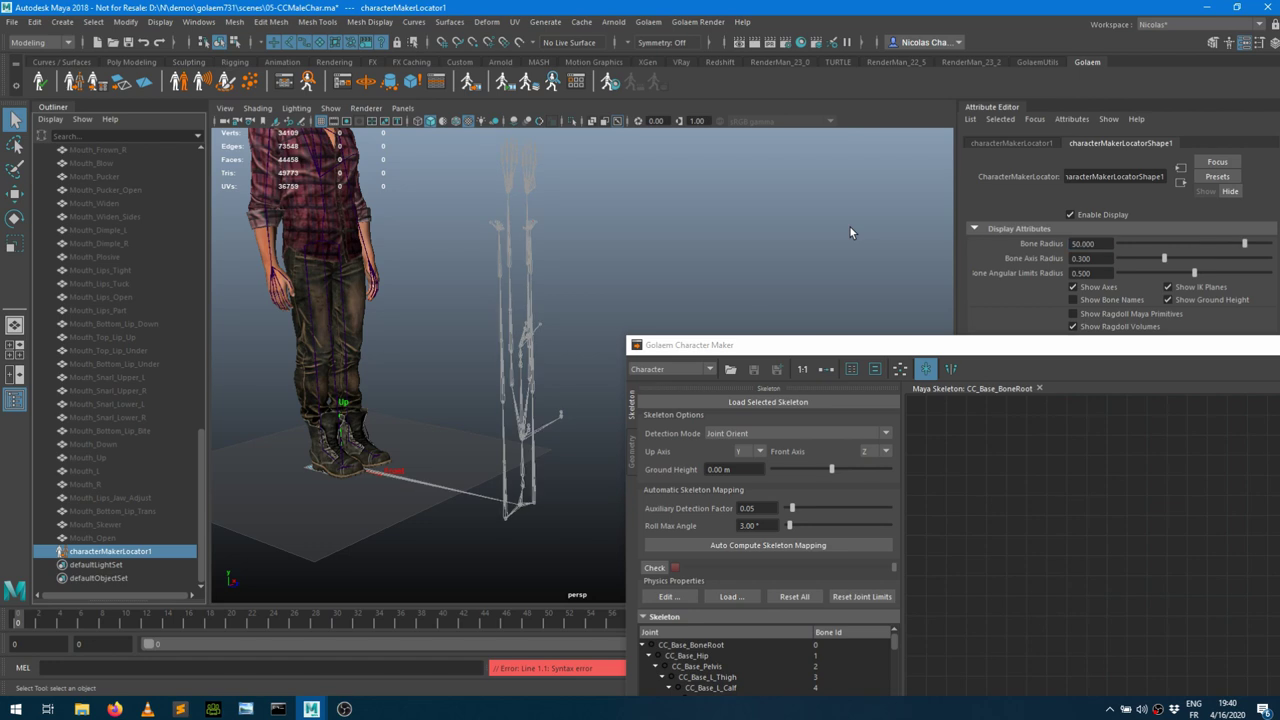
{"action": "left_click_drag", "start_coordinate": [505, 332], "coordinate": [540, 330], "text": "alt"}
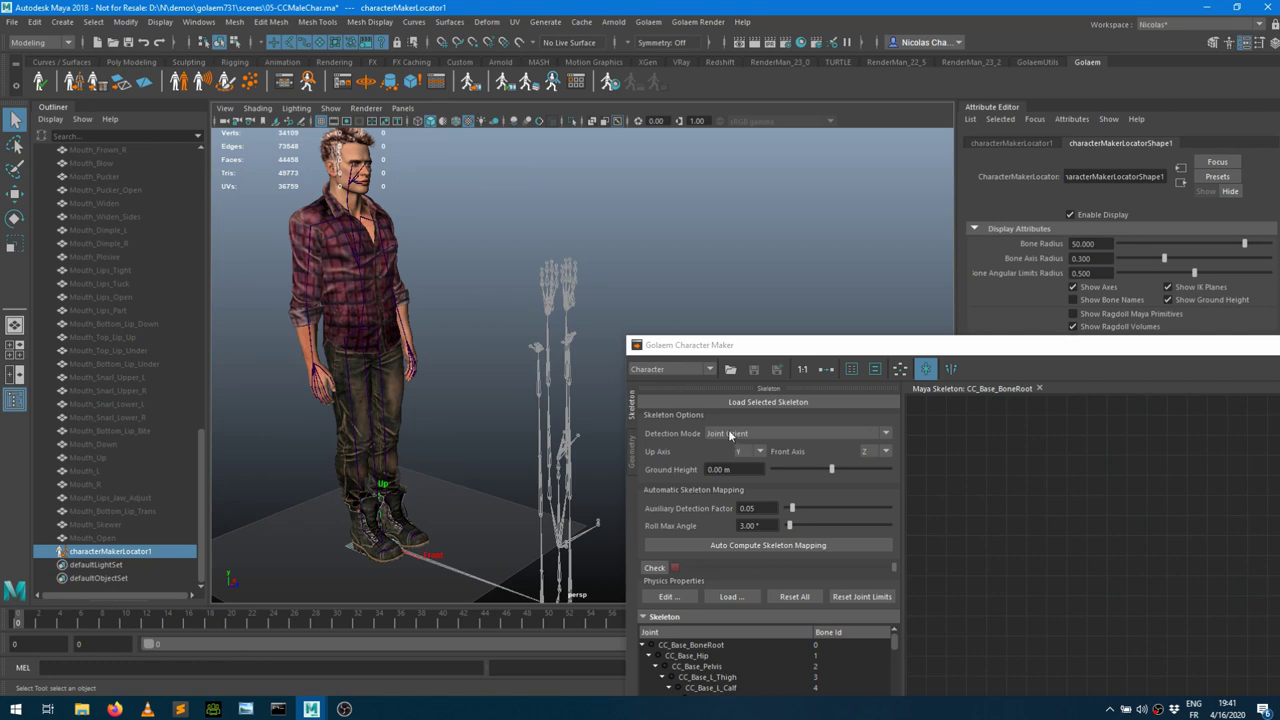
{"action": "scroll", "coordinate": [115, 484], "scroll_direction": "up", "scroll_amount": 10}
{"action": "scroll", "coordinate": [115, 480], "scroll_direction": "up", "scroll_amount": 10}
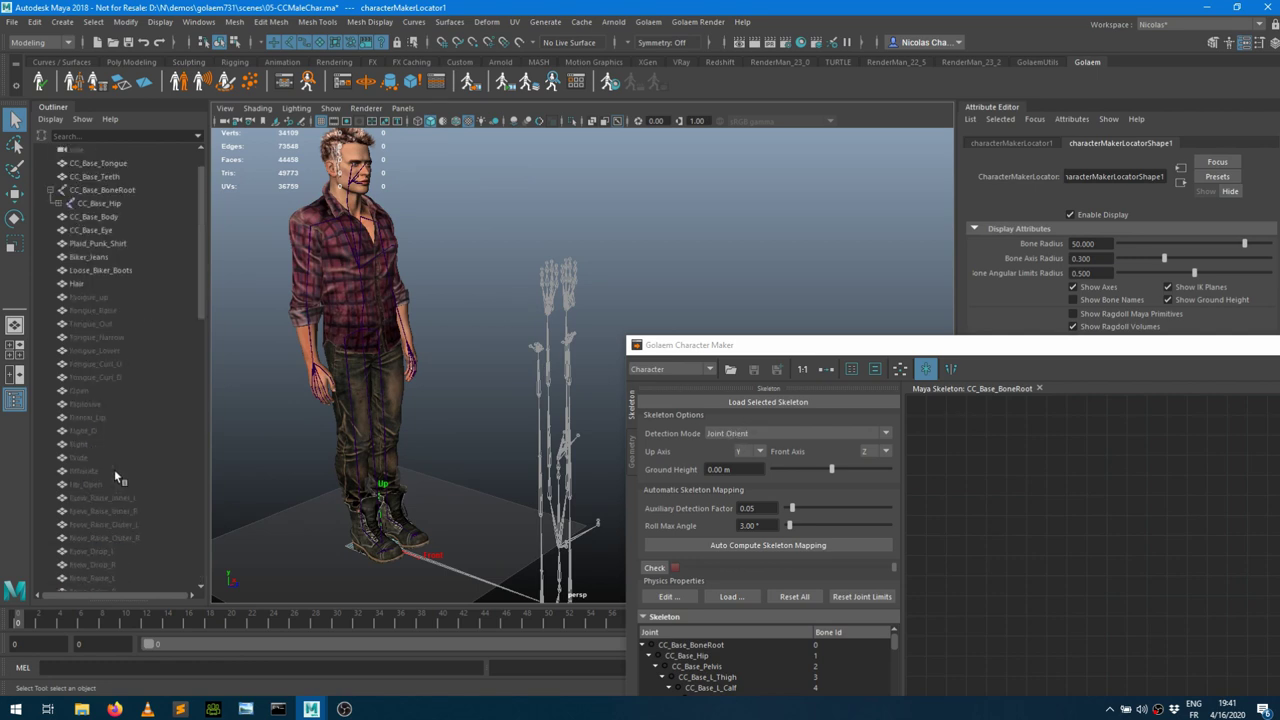
{"action": "left_click", "coordinate": [112, 232]}
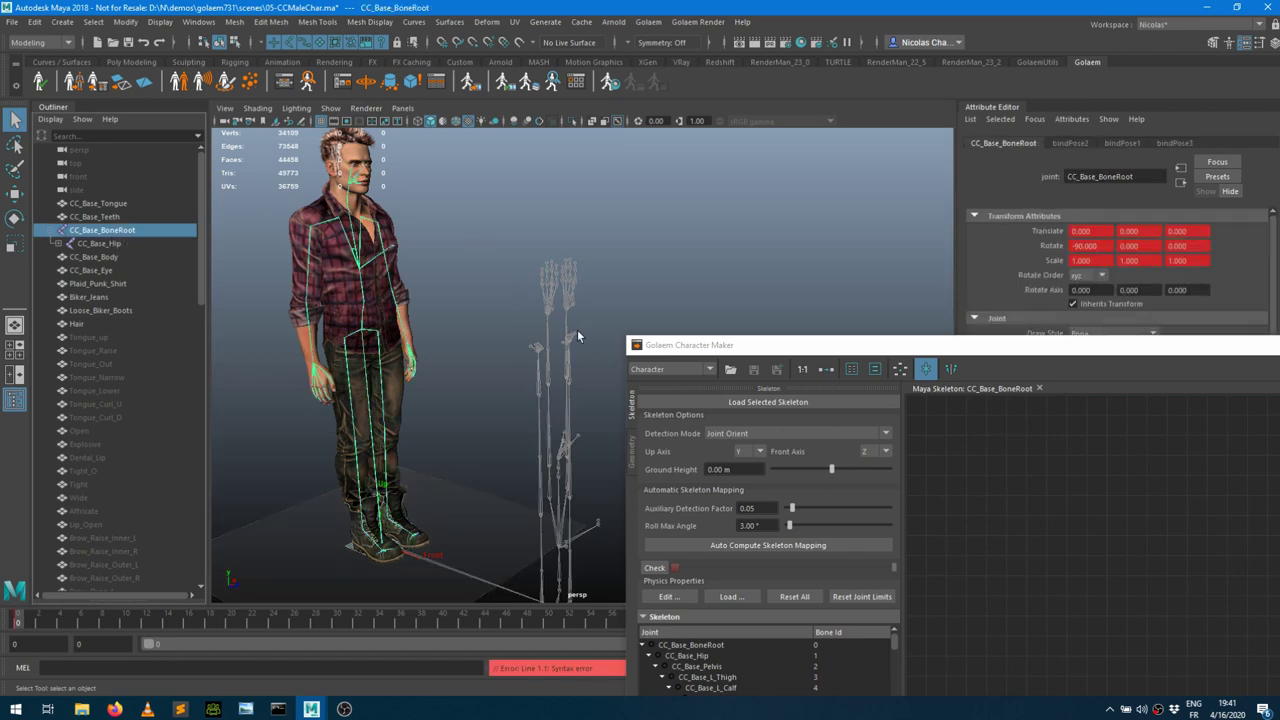
{"action": "left_click_drag", "start_coordinate": [1040, 345], "coordinate": [1024, 483]}
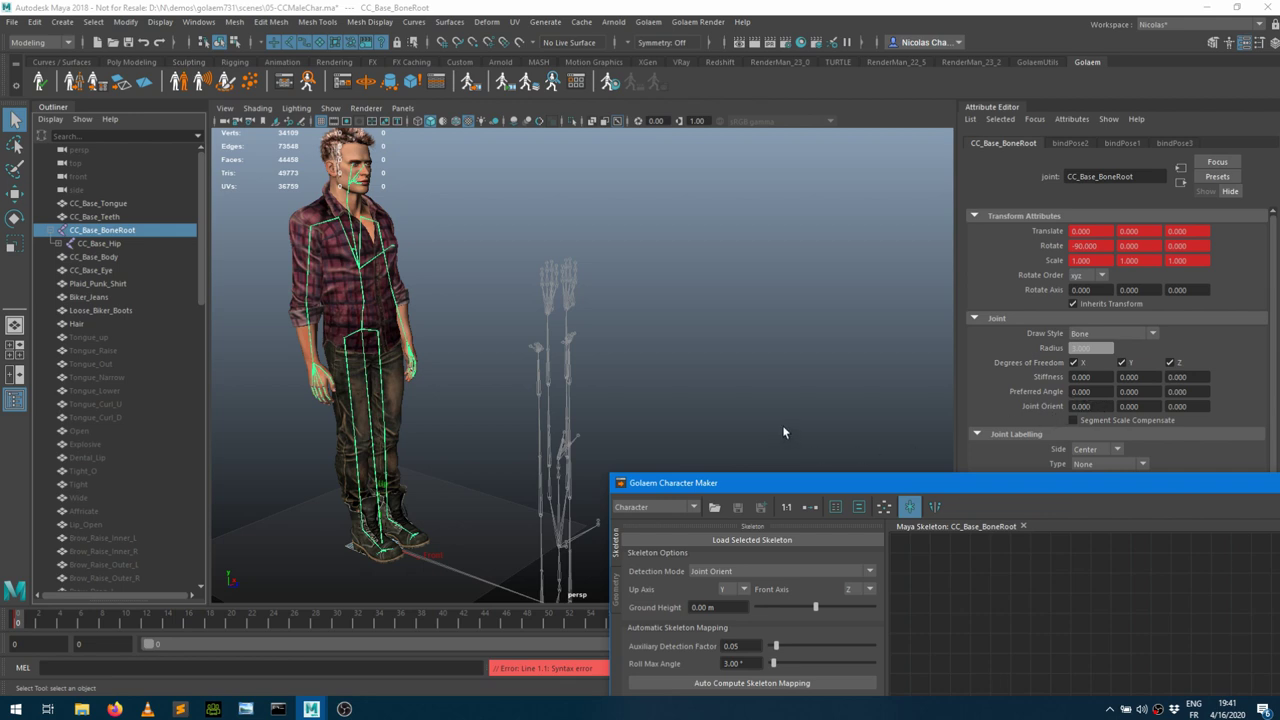
Change the Character Maker's Detection Mode from Bind Pose to Current Values
{"action": "left_click", "coordinate": [748, 572]}
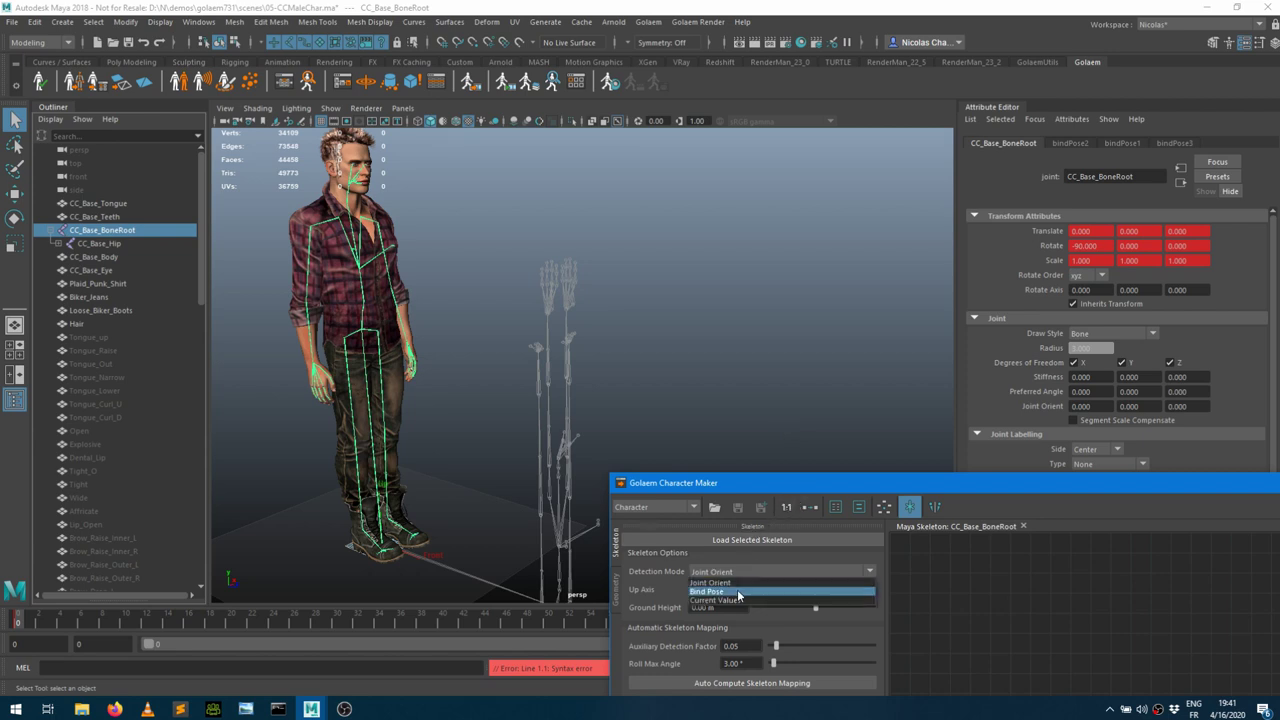
{"action": "left_click", "coordinate": [739, 583]}
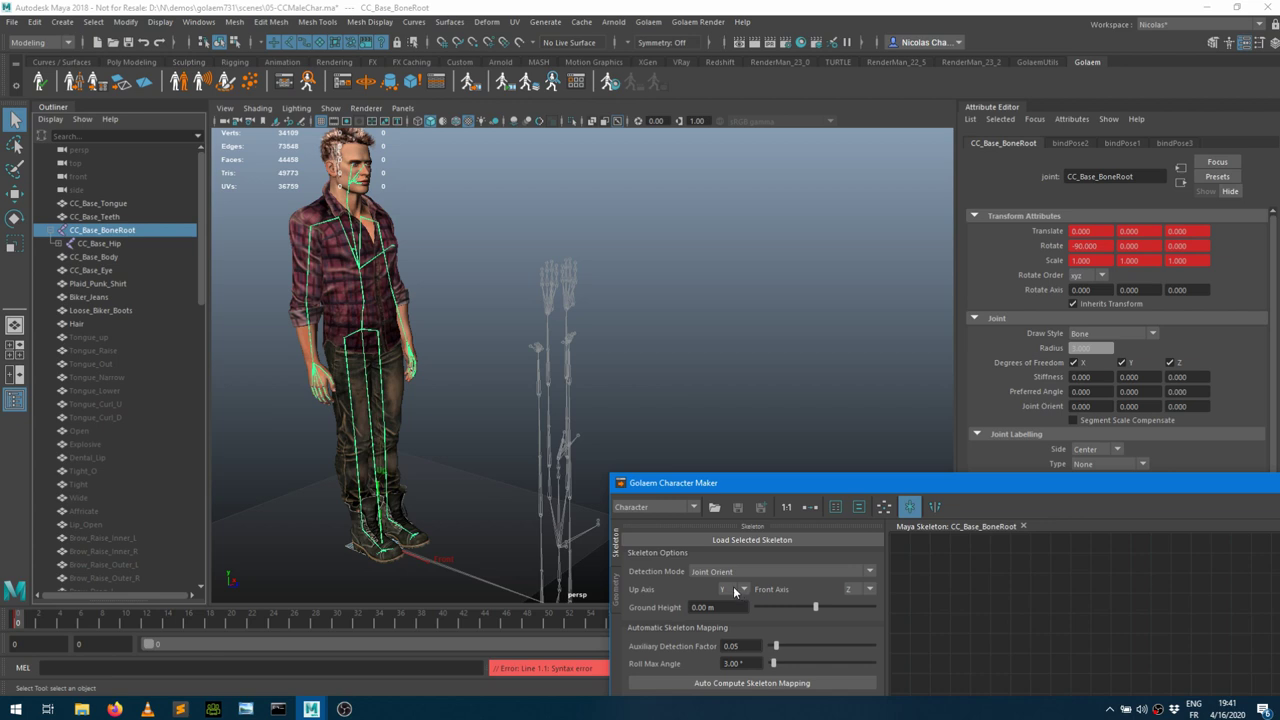
{"action": "left_click_drag", "start_coordinate": [465, 345], "coordinate": [541, 281], "text": "alt"}
{"action": "left_click", "coordinate": [726, 570]}
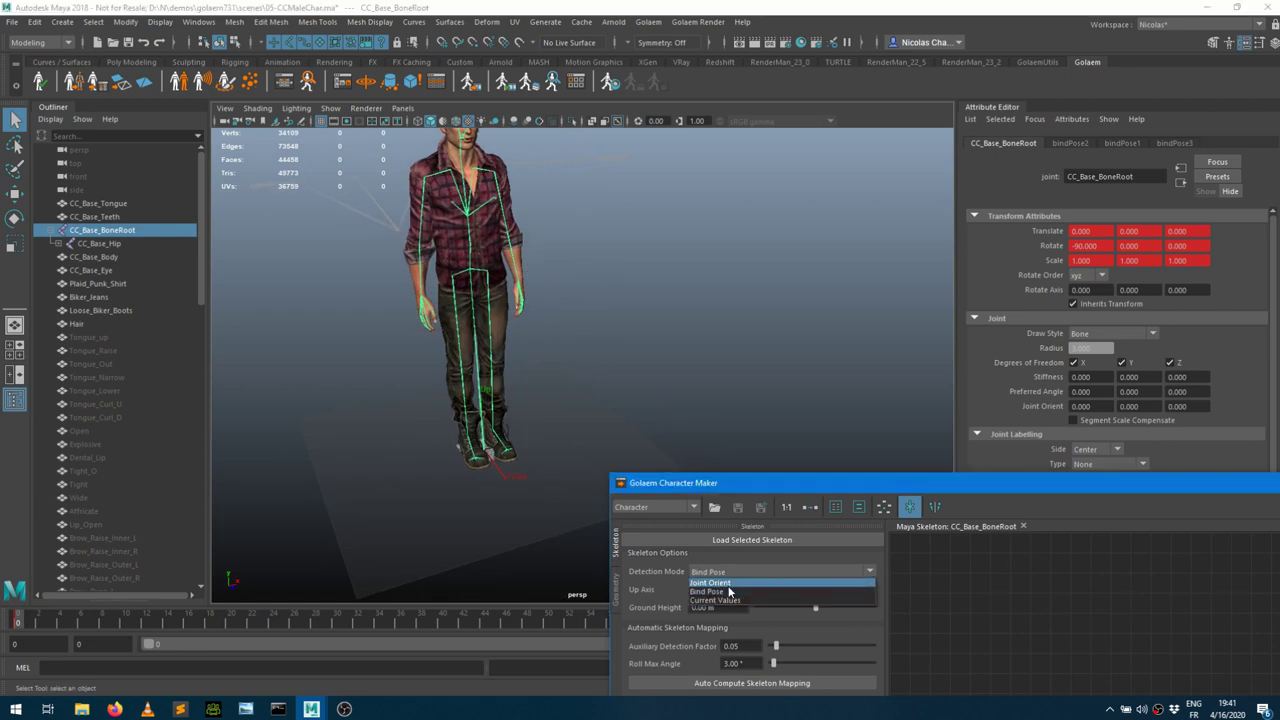
{"action": "left_click", "coordinate": [723, 597]}
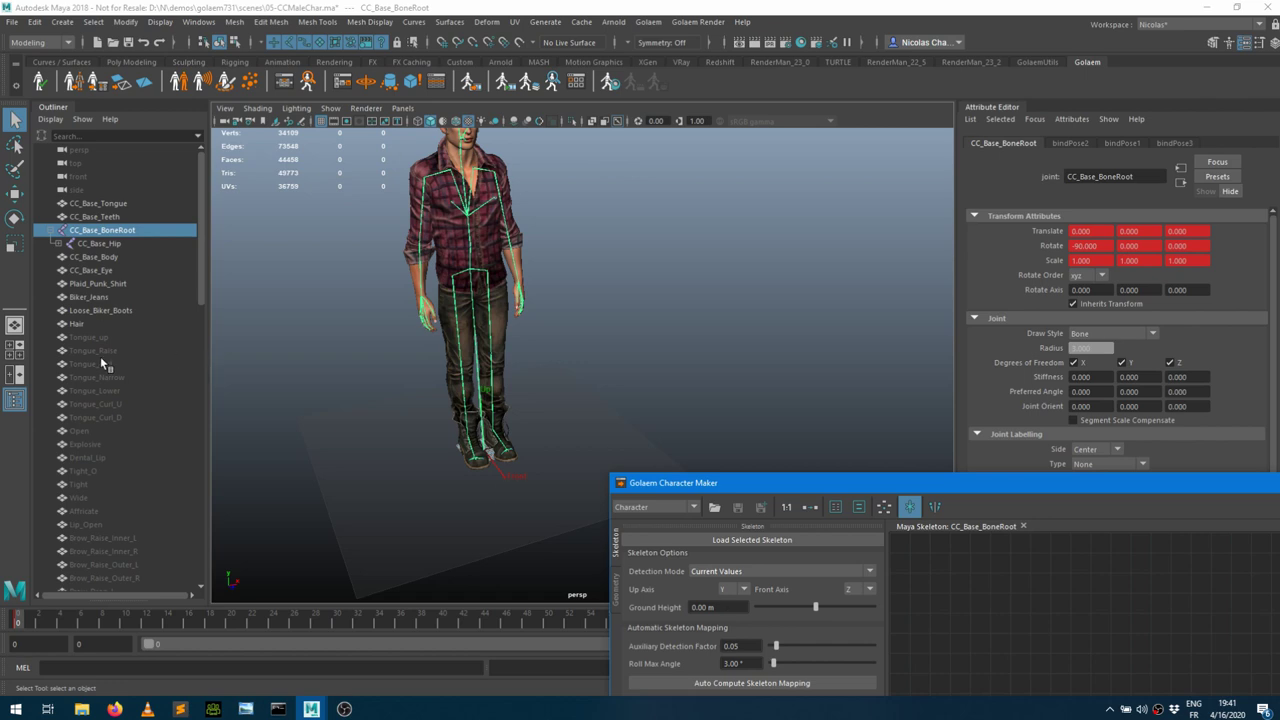
{"action": "scroll", "coordinate": [107, 429], "scroll_direction": "down", "scroll_amount": 20}
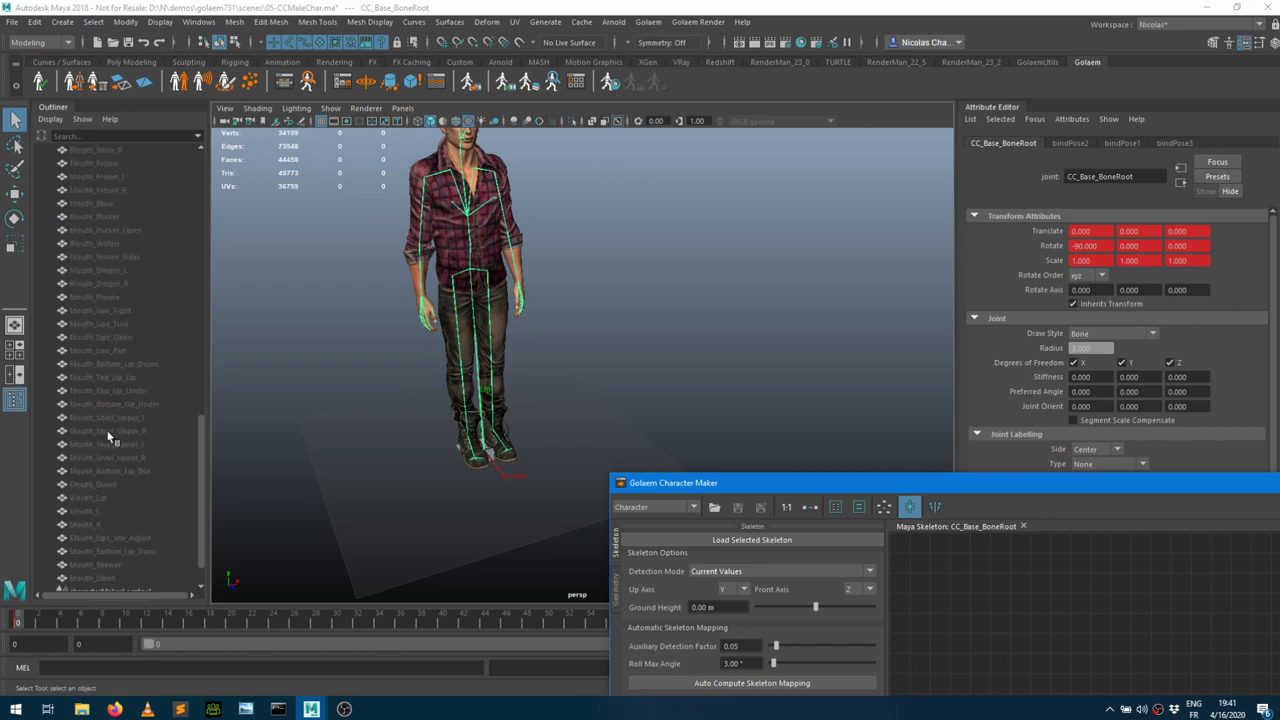
Move characterMakerLocator1 along X so its skeleton stands beside the character mesh
{"action": "left_click", "coordinate": [118, 553]}
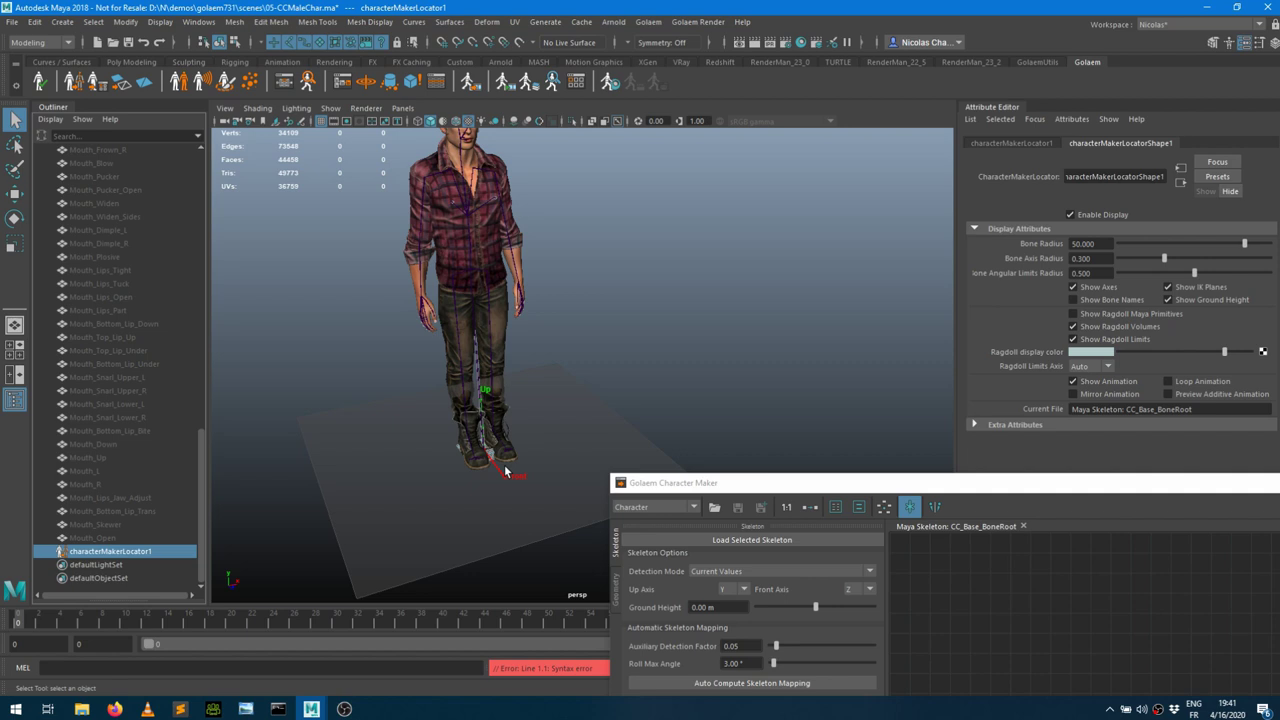
{"action": "key", "text": "w"}
{"action": "mouse_move", "coordinate": [508, 466]}
{"action": "left_mouse_down"}
{"action": "mouse_move", "coordinate": [535, 502]}
{"action": "mouse_move", "coordinate": [630, 480]}
{"action": "mouse_move", "coordinate": [522, 448]}
{"action": "mouse_move", "coordinate": [443, 459]}
{"action": "mouse_move", "coordinate": [492, 460]}
{"action": "left_mouse_up"}
{"action": "mouse_move", "coordinate": [498, 388]}
{"action": "left_mouse_down", "text": "alt"}
{"action": "mouse_move", "coordinate": [482, 392]}
{"action": "mouse_move", "coordinate": [511, 399]}
{"action": "left_mouse_up", "text": "alt"}
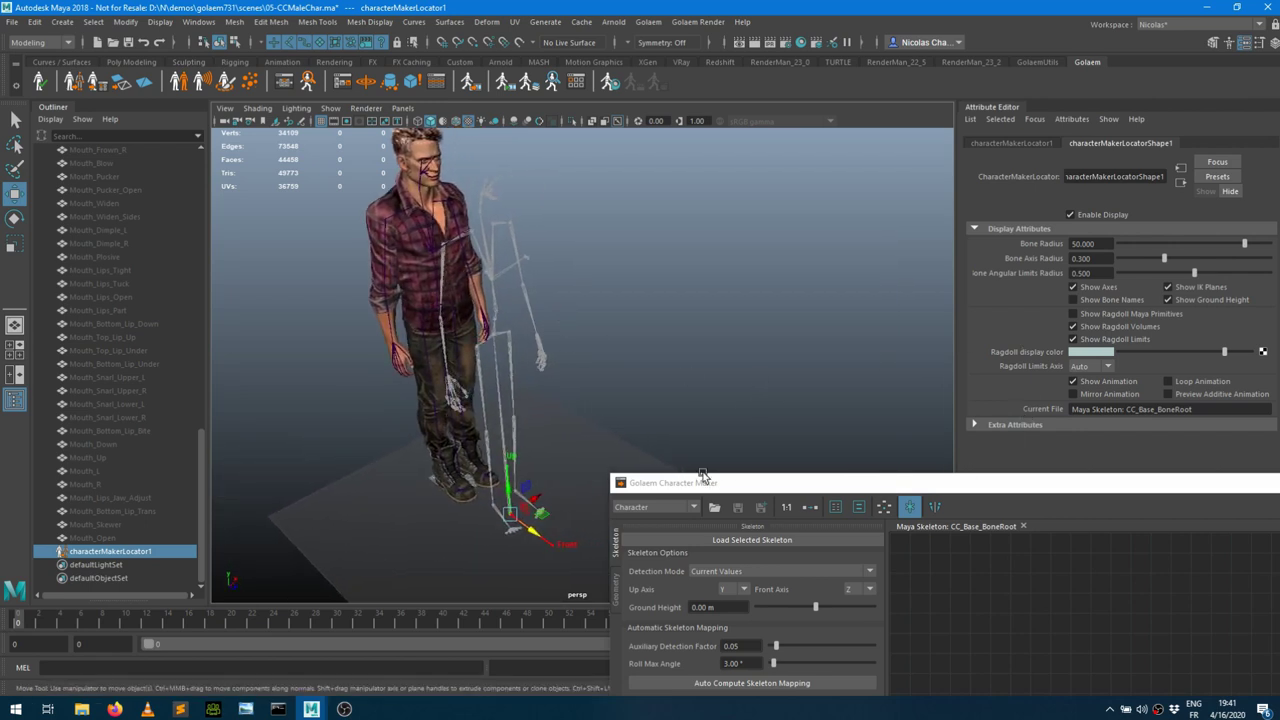
{"action": "left_click_drag", "start_coordinate": [792, 484], "coordinate": [747, 42]}
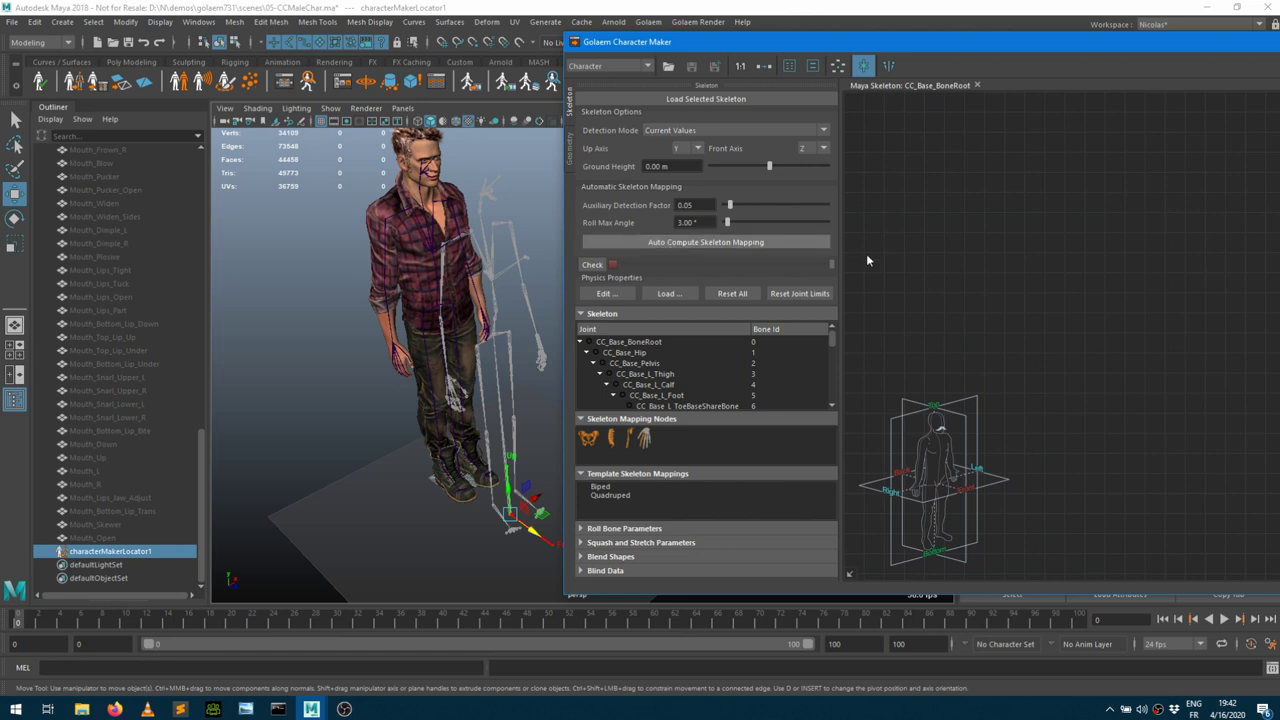
Auto-map the skeleton onto the template and pan the graph to the Rib nodes
{"action": "left_click", "coordinate": [710, 244]}
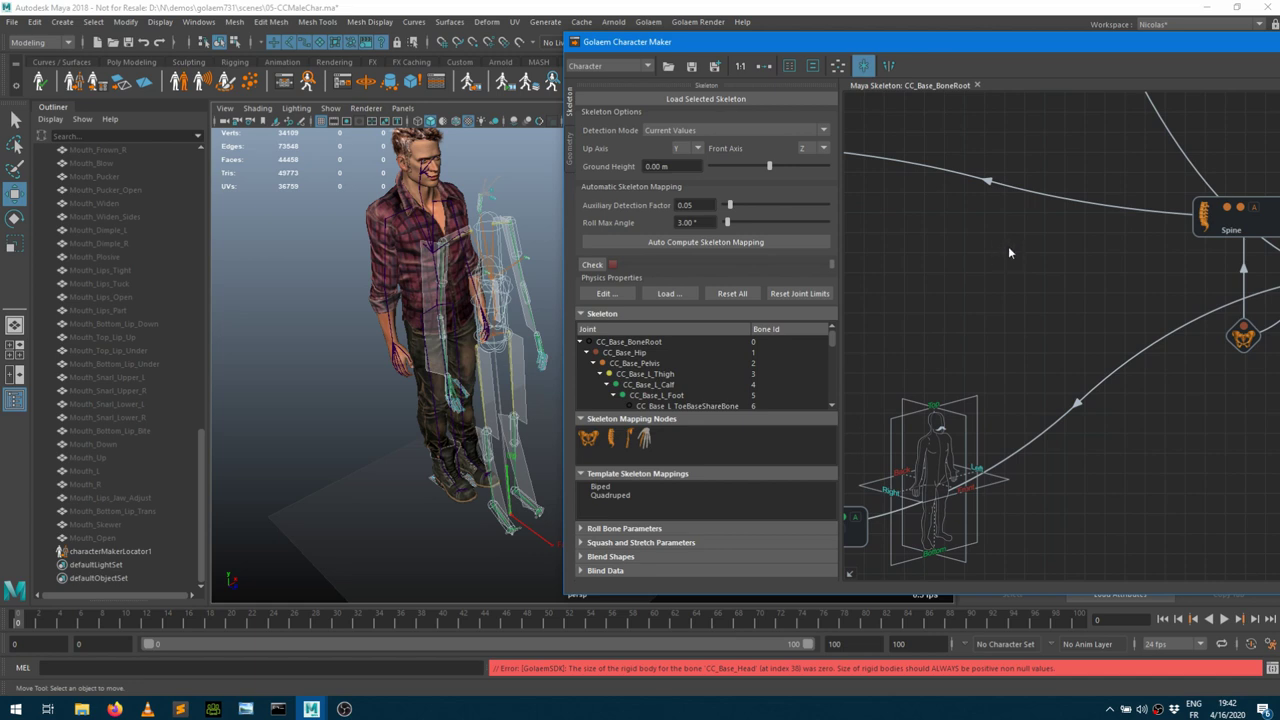
{"action": "scroll", "coordinate": [1014, 320], "scroll_direction": "down", "scroll_amount": 5}
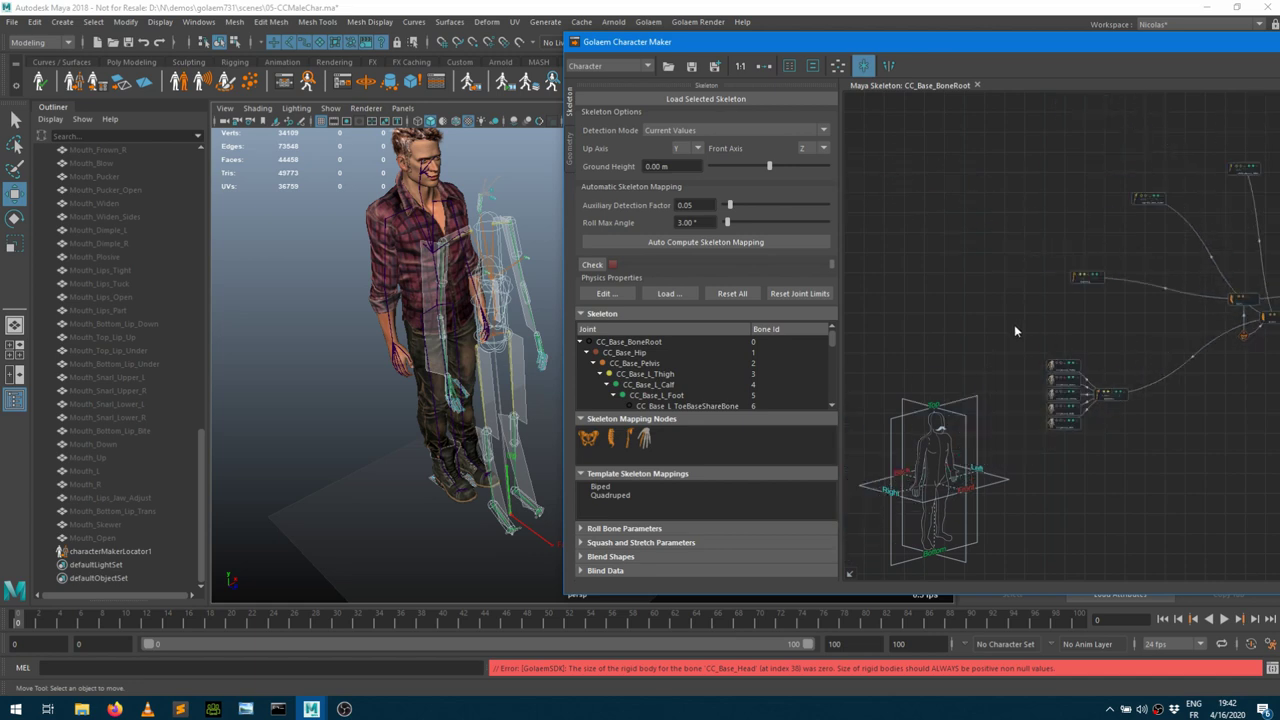
{"action": "key", "text": "f"}
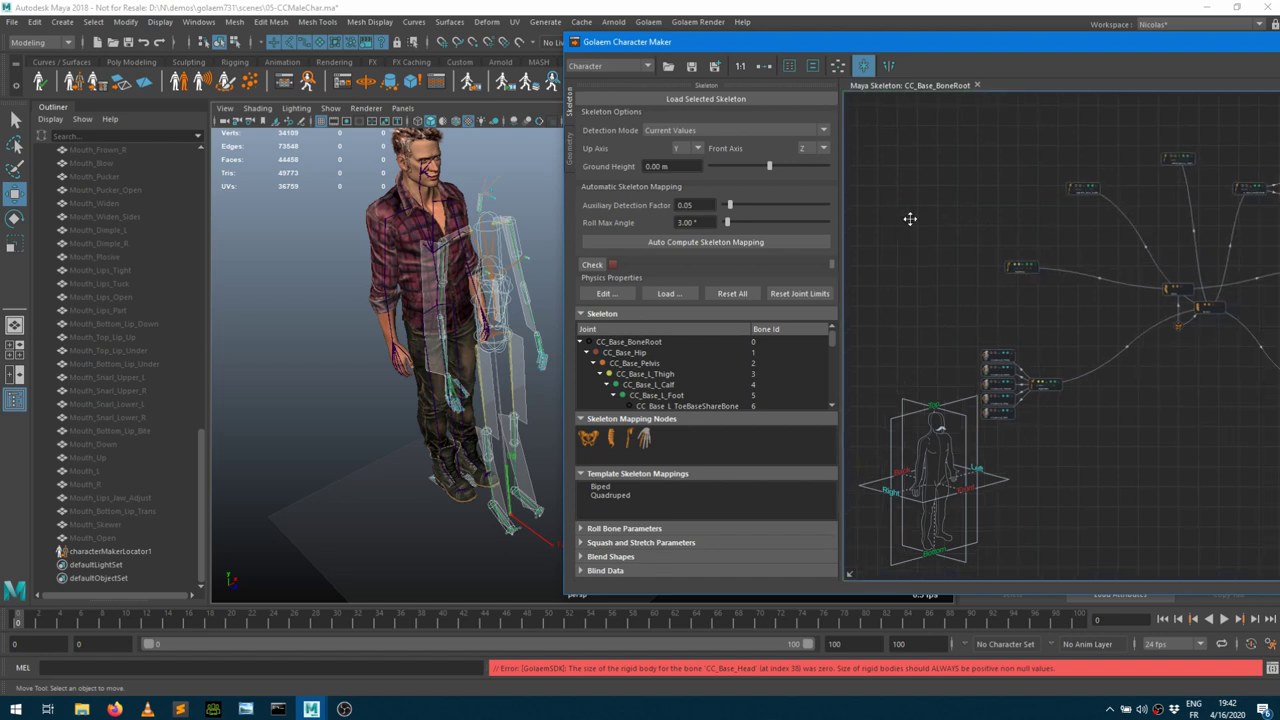
{"action": "scroll", "coordinate": [1009, 248], "scroll_direction": "up", "scroll_amount": 4}
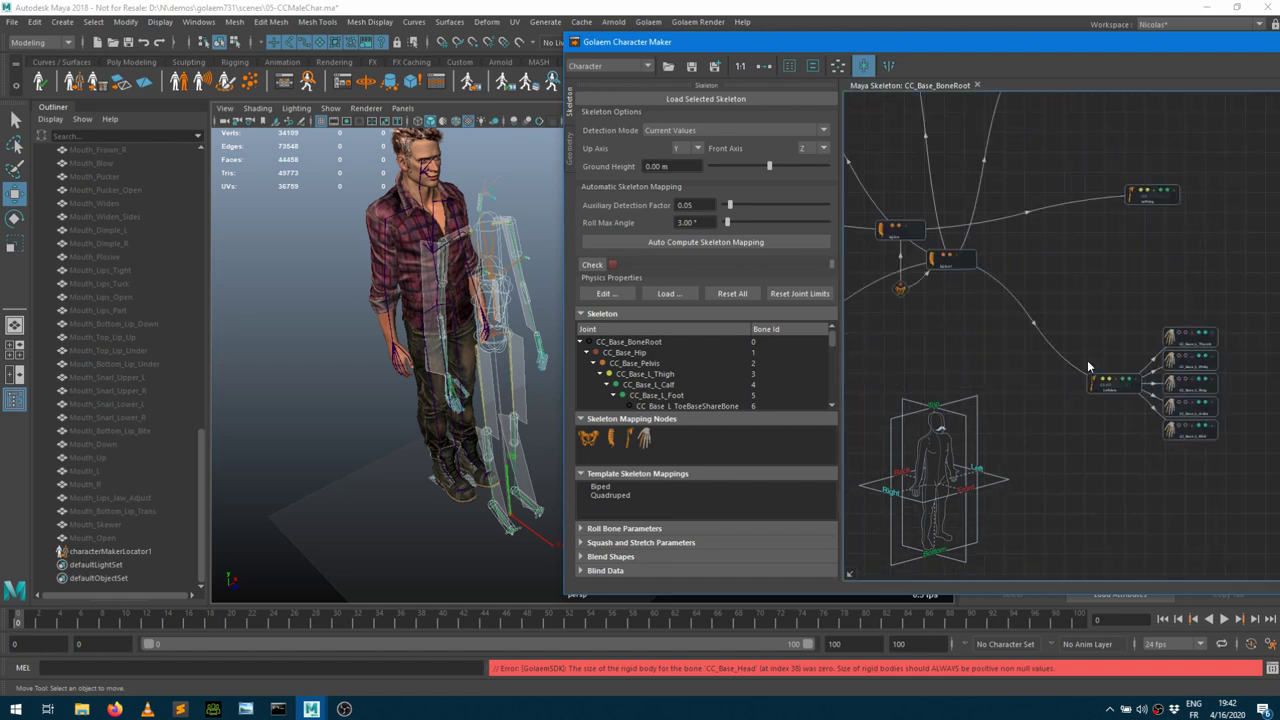
{"action": "scroll", "coordinate": [1209, 224], "scroll_direction": "up", "scroll_amount": 2}
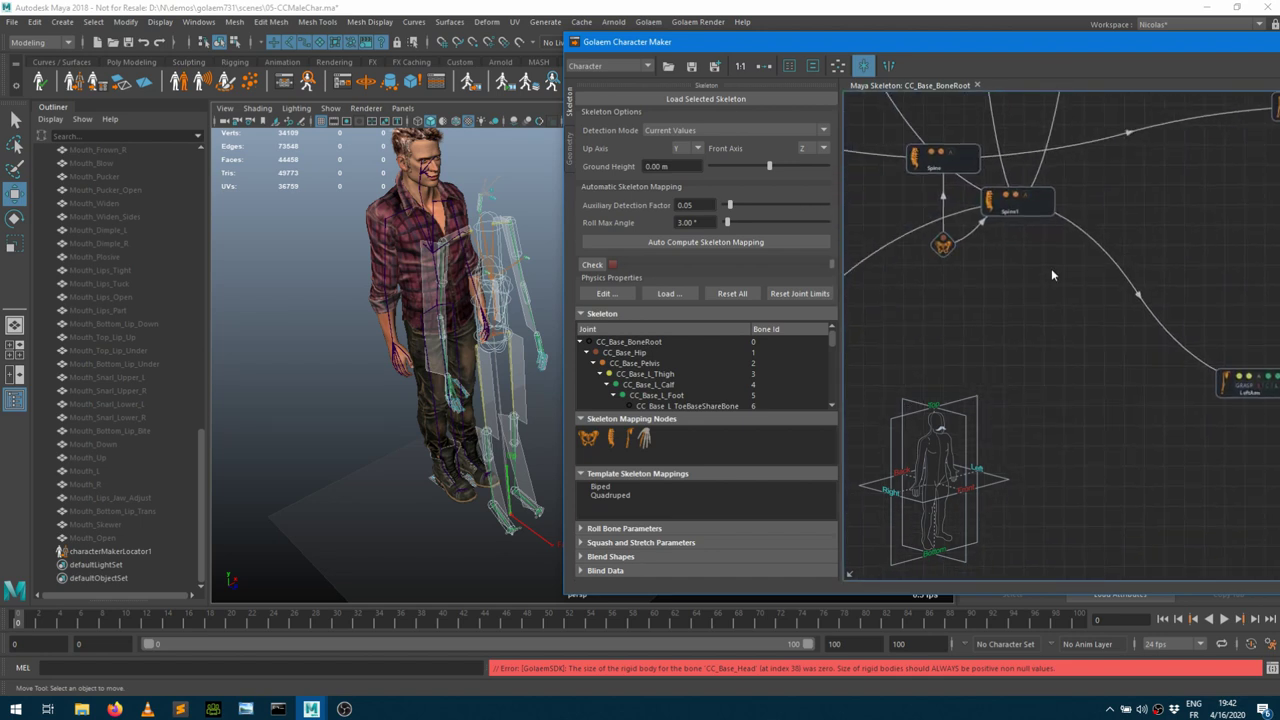
{"action": "middle_click_drag", "start_coordinate": [1051, 268], "coordinate": [1143, 466]}
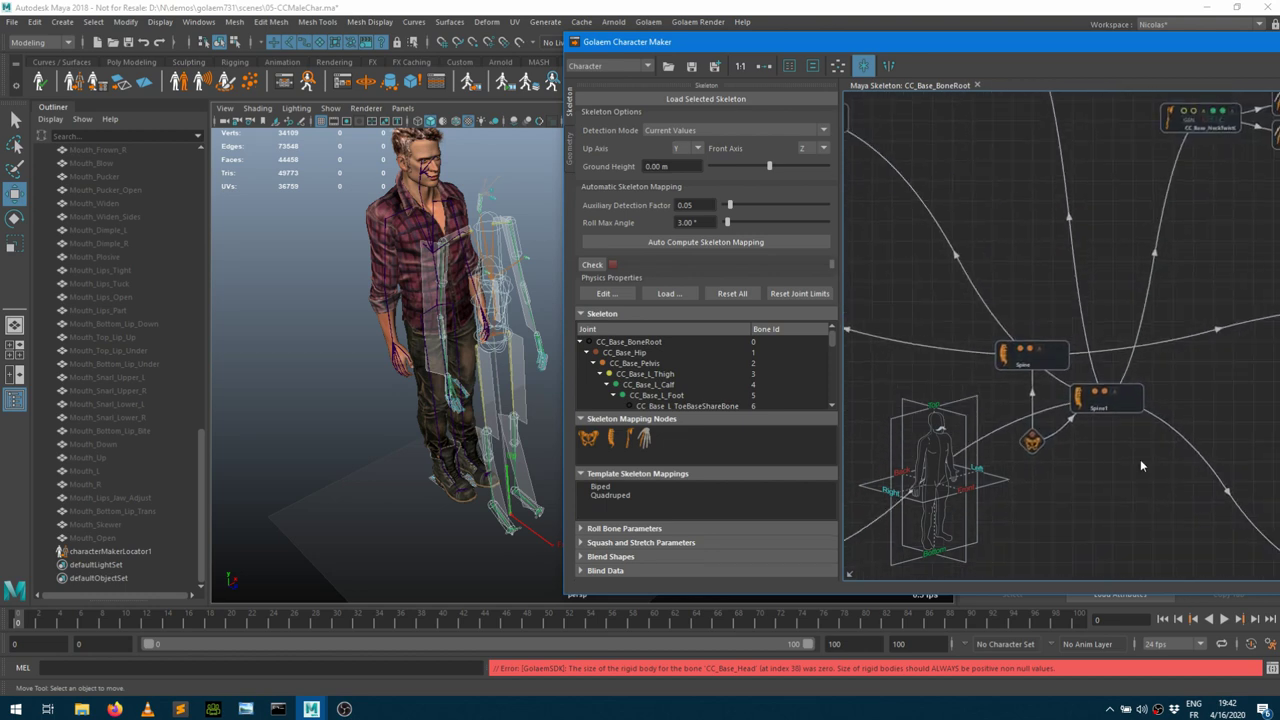
{"action": "middle_click_drag", "start_coordinate": [1000, 389], "coordinate": [1140, 455]}
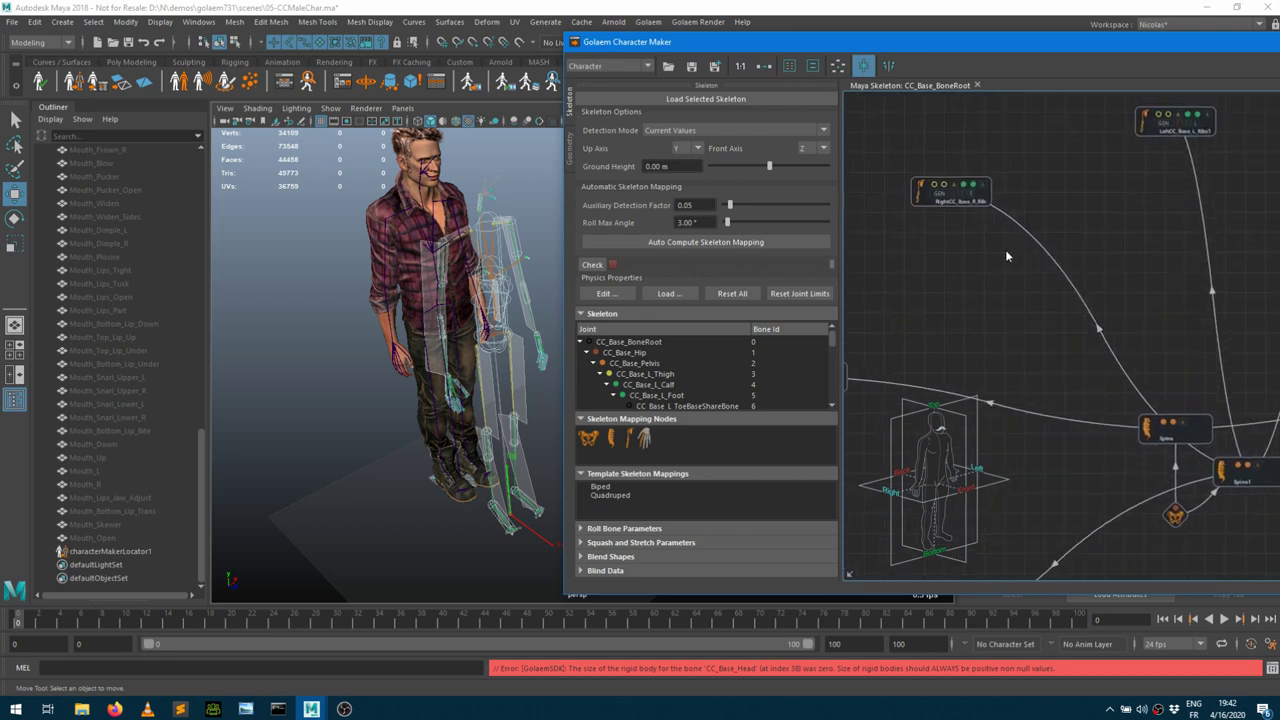
Delete the RightCC_Base_R_Rib and LeftCC_Base_L_Ribs mapping nodes from the graph
{"action": "left_click", "coordinate": [988, 200]}
{"action": "right_click_drag", "start_coordinate": [268, 304], "coordinate": [410, 313], "text": "alt"}
{"action": "left_click_drag", "start_coordinate": [281, 266], "coordinate": [317, 277], "text": "alt"}
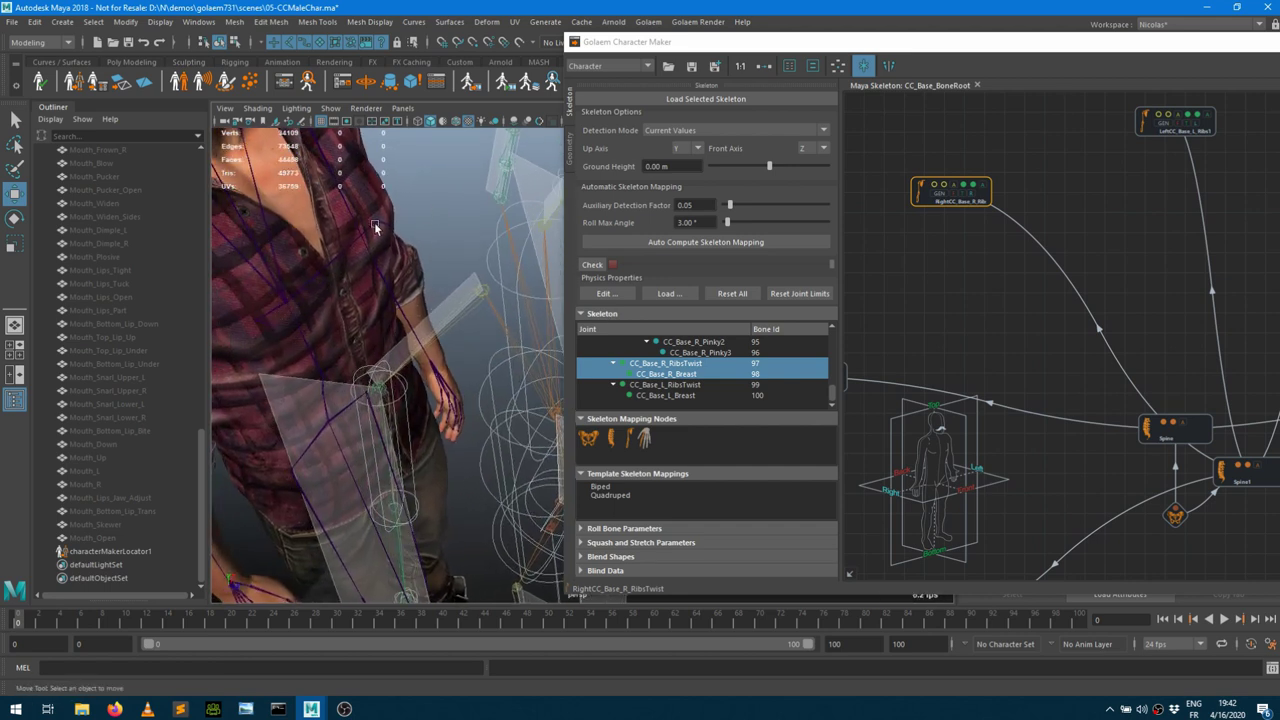
{"action": "left_click_drag", "start_coordinate": [375, 228], "coordinate": [363, 256], "text": "alt"}
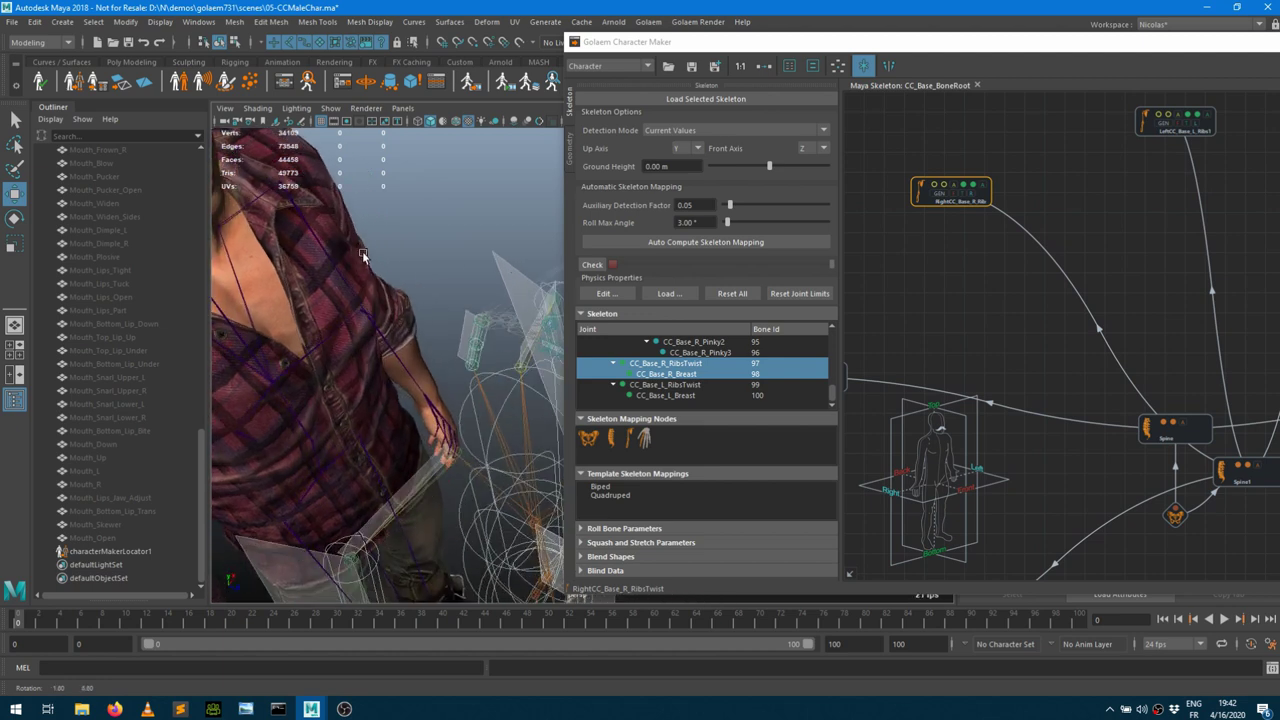
{"action": "right_click_drag", "start_coordinate": [363, 256], "coordinate": [240, 262], "text": "alt"}
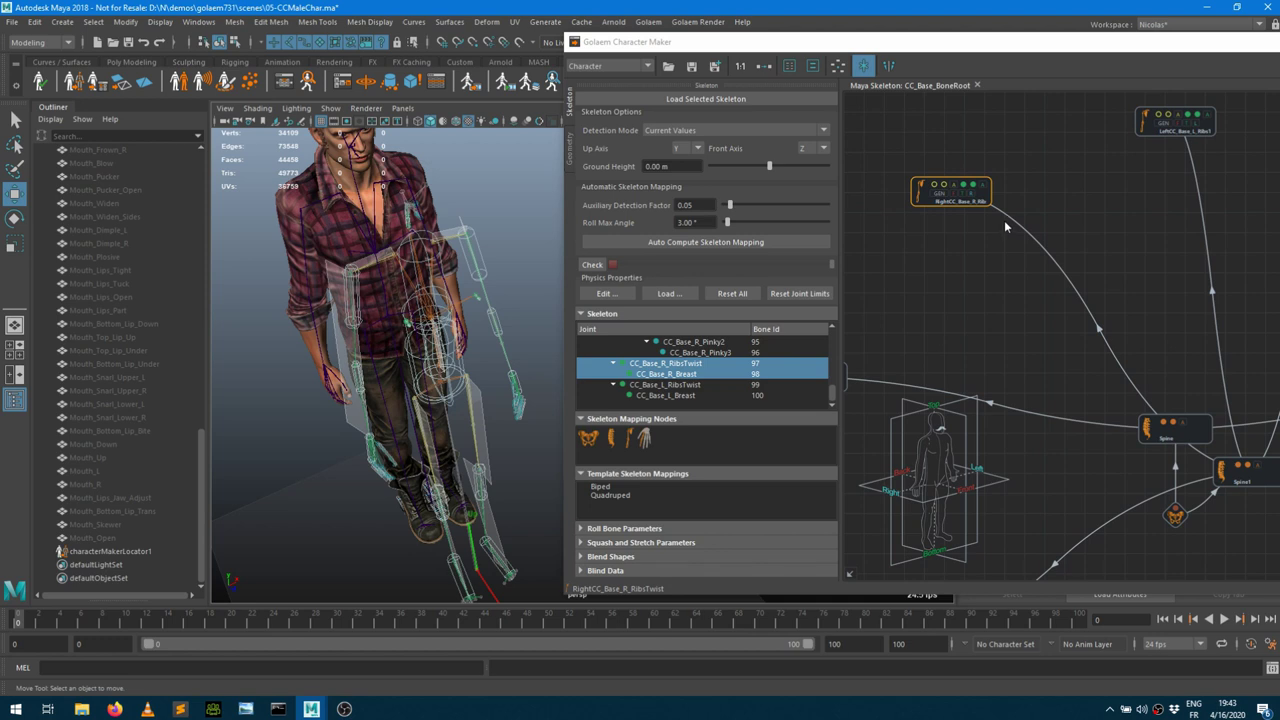
{"action": "left_click", "coordinate": [988, 200]}
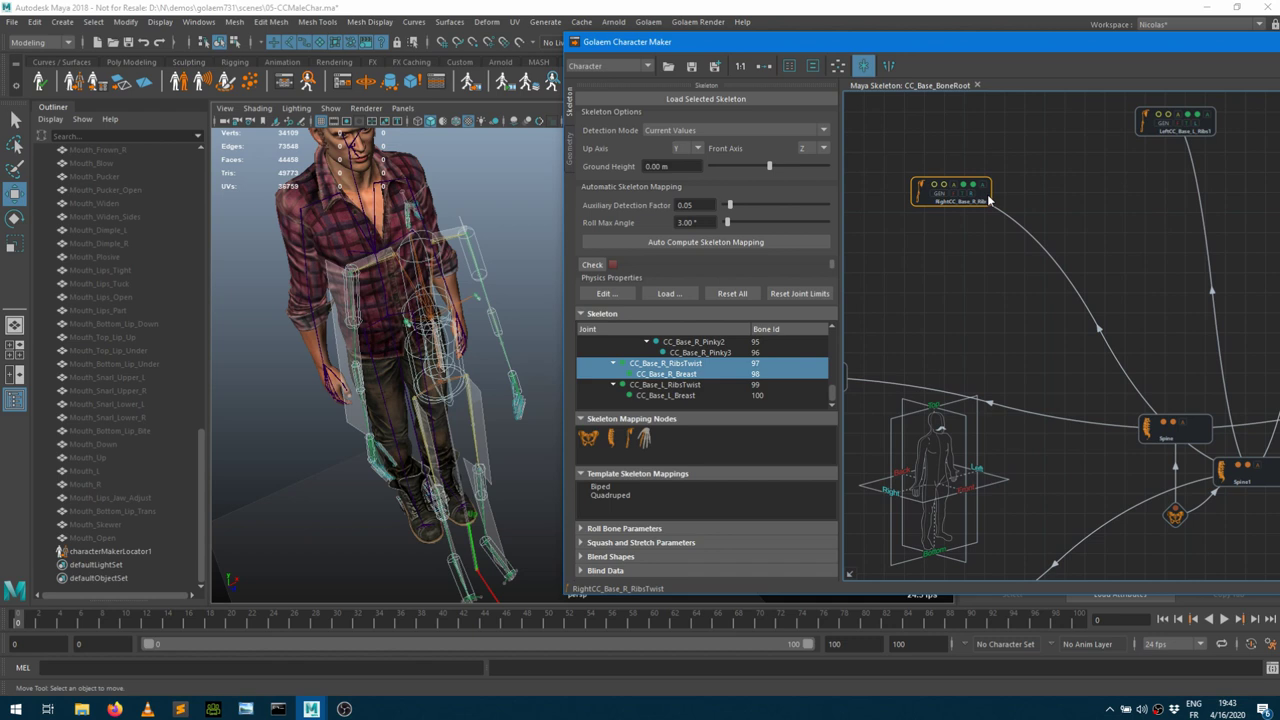
{"action": "key", "text": "Delete"}
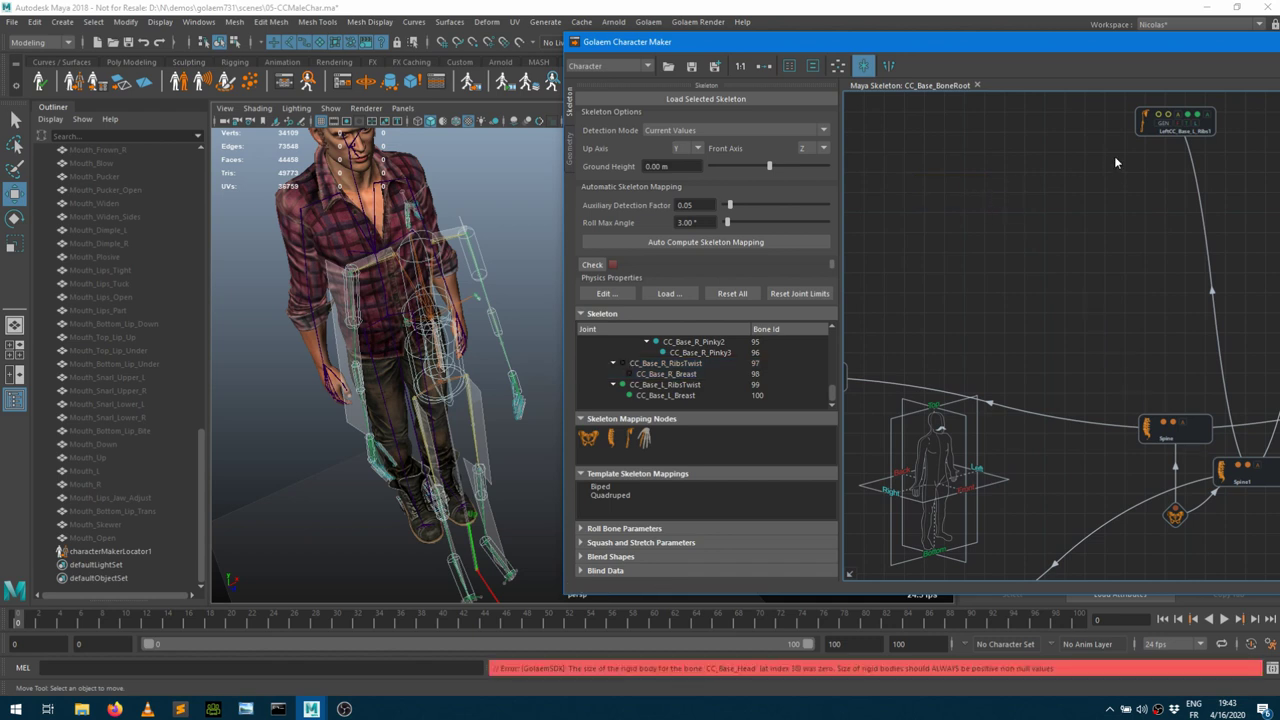
{"action": "left_click", "coordinate": [1210, 127]}
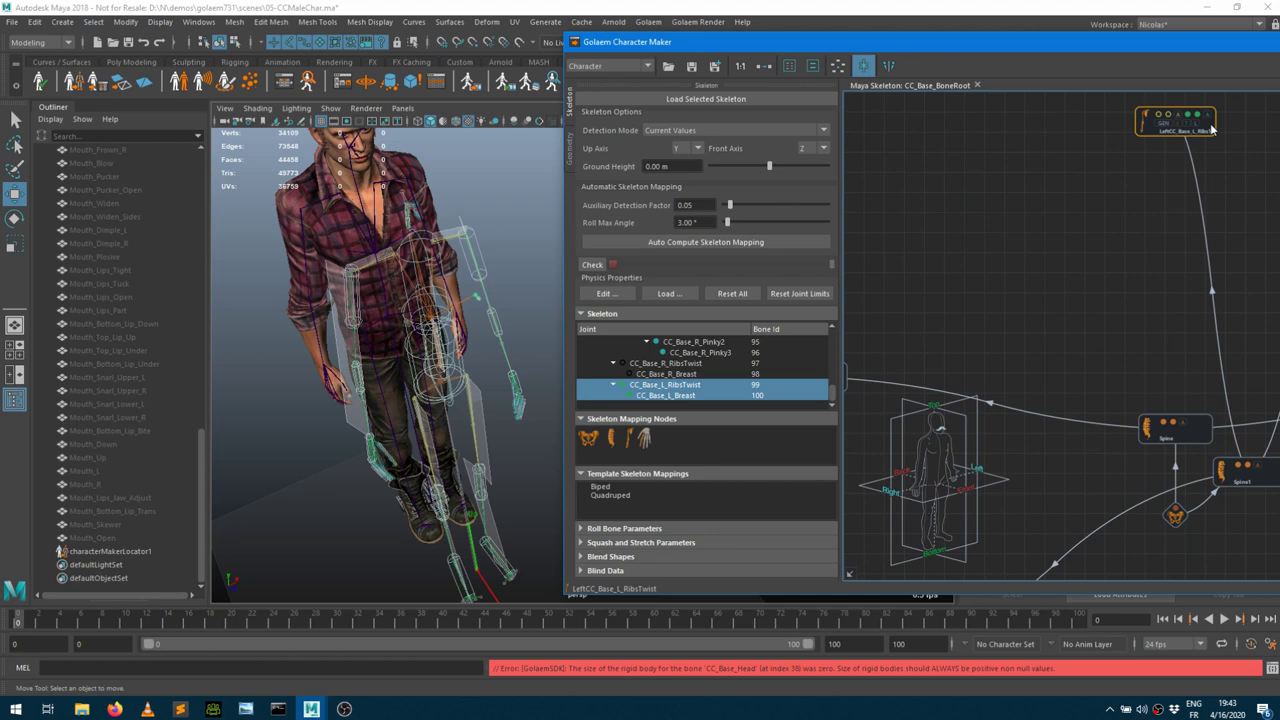
{"action": "key", "text": "Delete"}
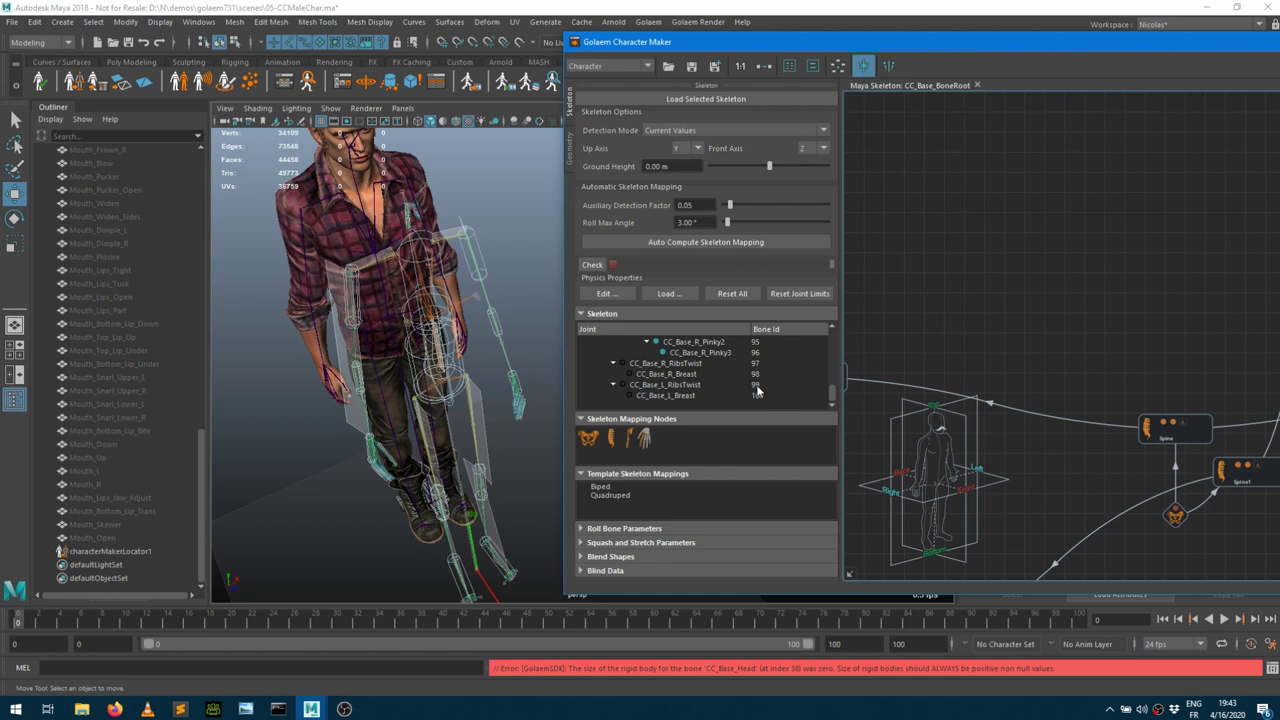
{"action": "middle_click_drag", "start_coordinate": [1051, 296], "coordinate": [926, 157]}
Select CC_Base_BoneRoot in the Outliner and orbit the viewport to inspect the skeleton
{"action": "middle_click_drag", "start_coordinate": [1023, 147], "coordinate": [1141, 175]}
{"action": "left_click", "coordinate": [1073, 382]}
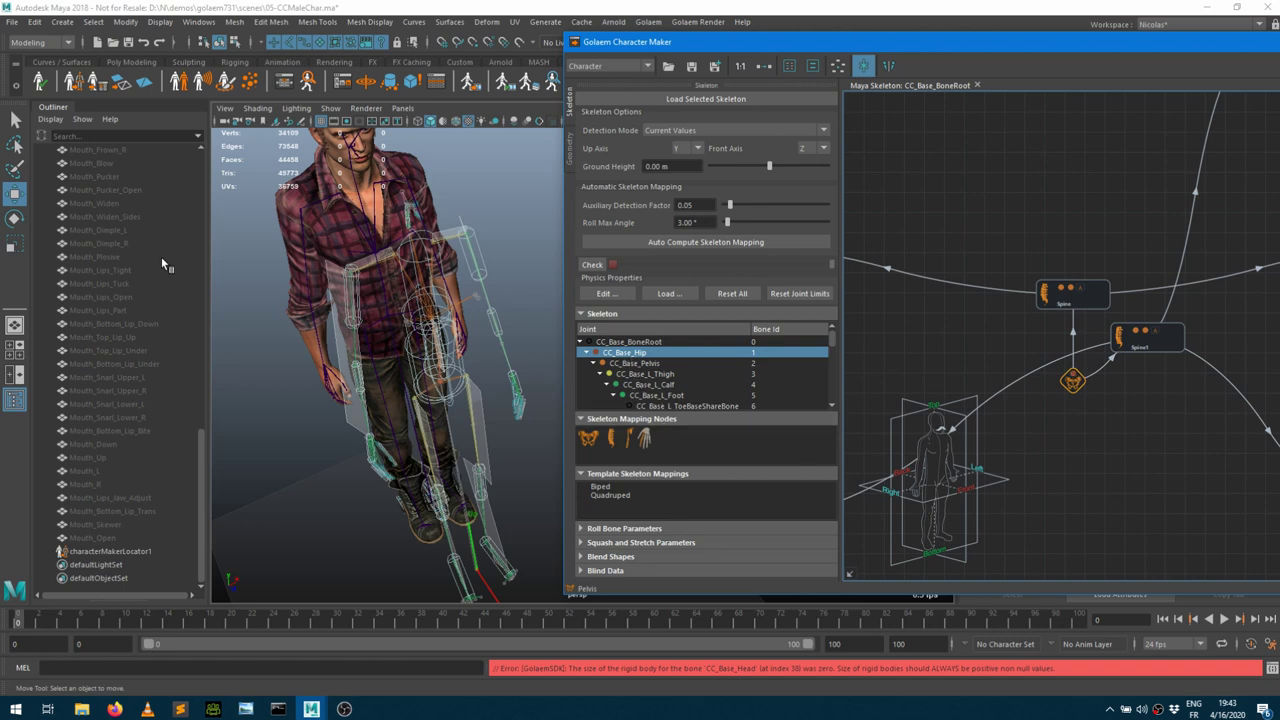
{"action": "scroll", "coordinate": [161, 256], "scroll_direction": "up", "scroll_amount": 10}
{"action": "left_click", "coordinate": [116, 230]}
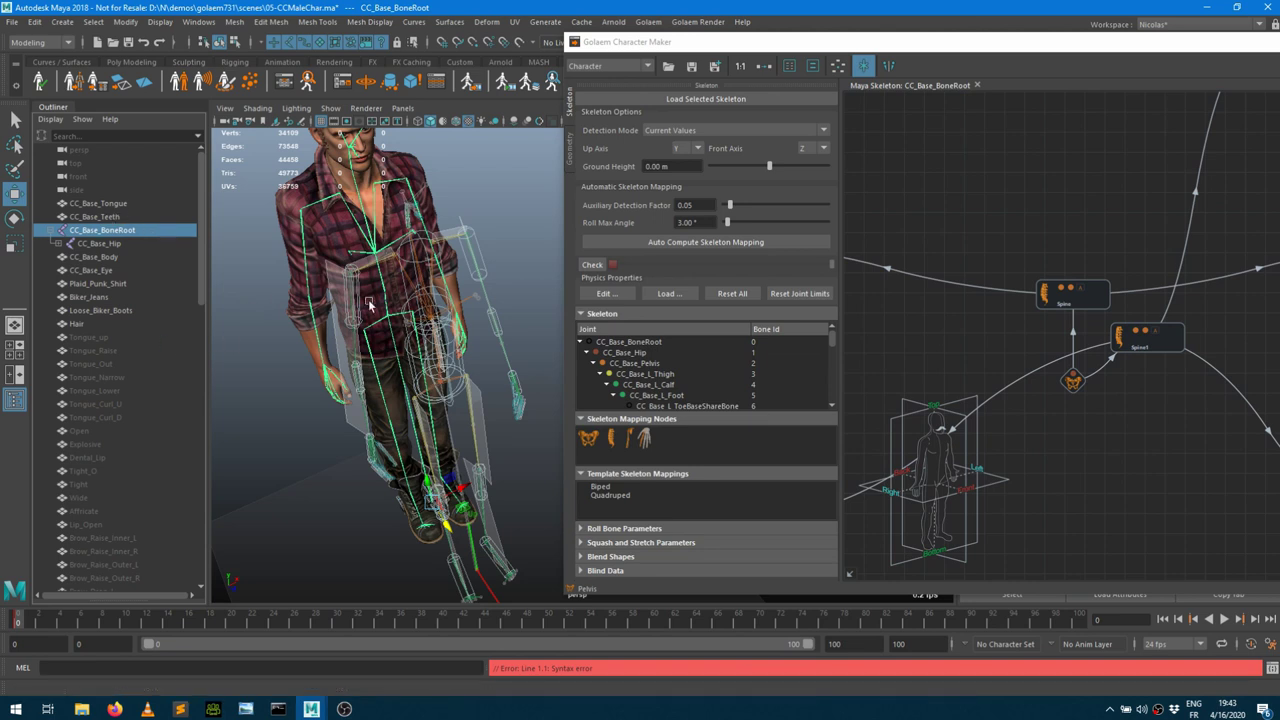
{"action": "left_click_drag", "start_coordinate": [368, 305], "coordinate": [405, 299], "text": "alt"}
{"action": "left_click_drag", "start_coordinate": [472, 515], "coordinate": [424, 498], "text": "alt"}
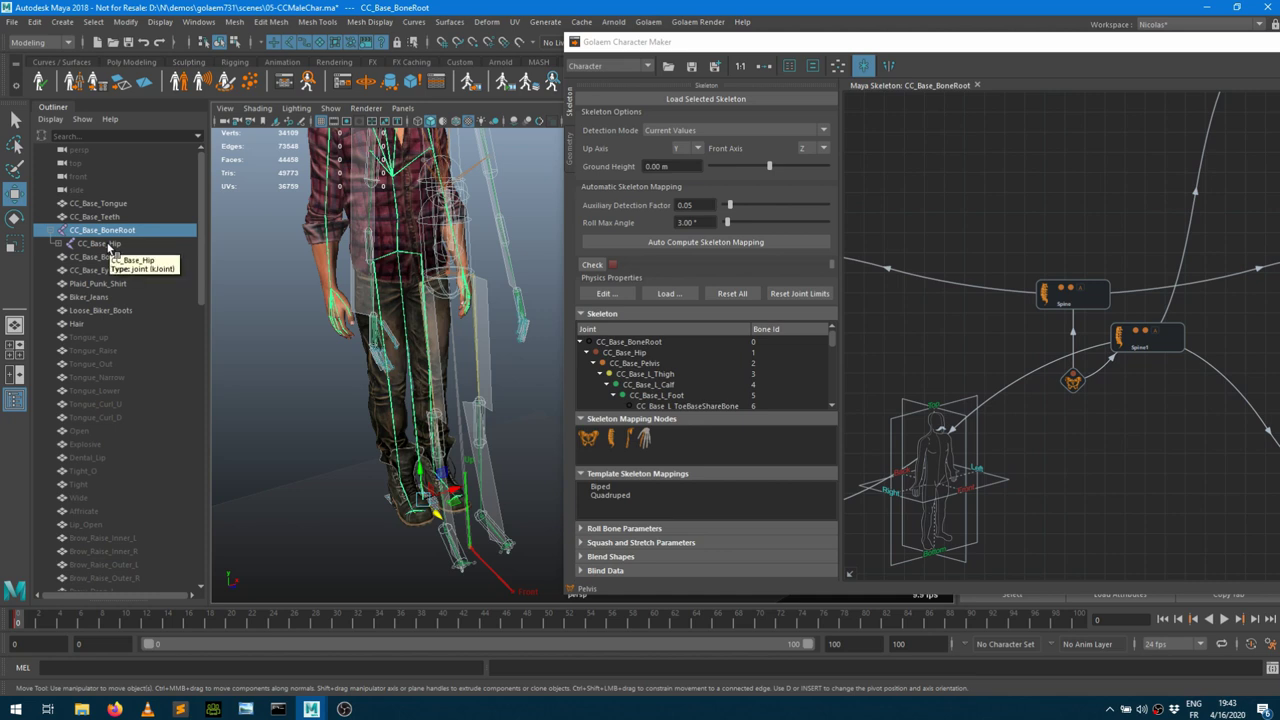
Expand CC_Base_Hip and select its child joints CC_Base_Pelvis and CC_Base_Waist
{"action": "left_click", "coordinate": [110, 248]}
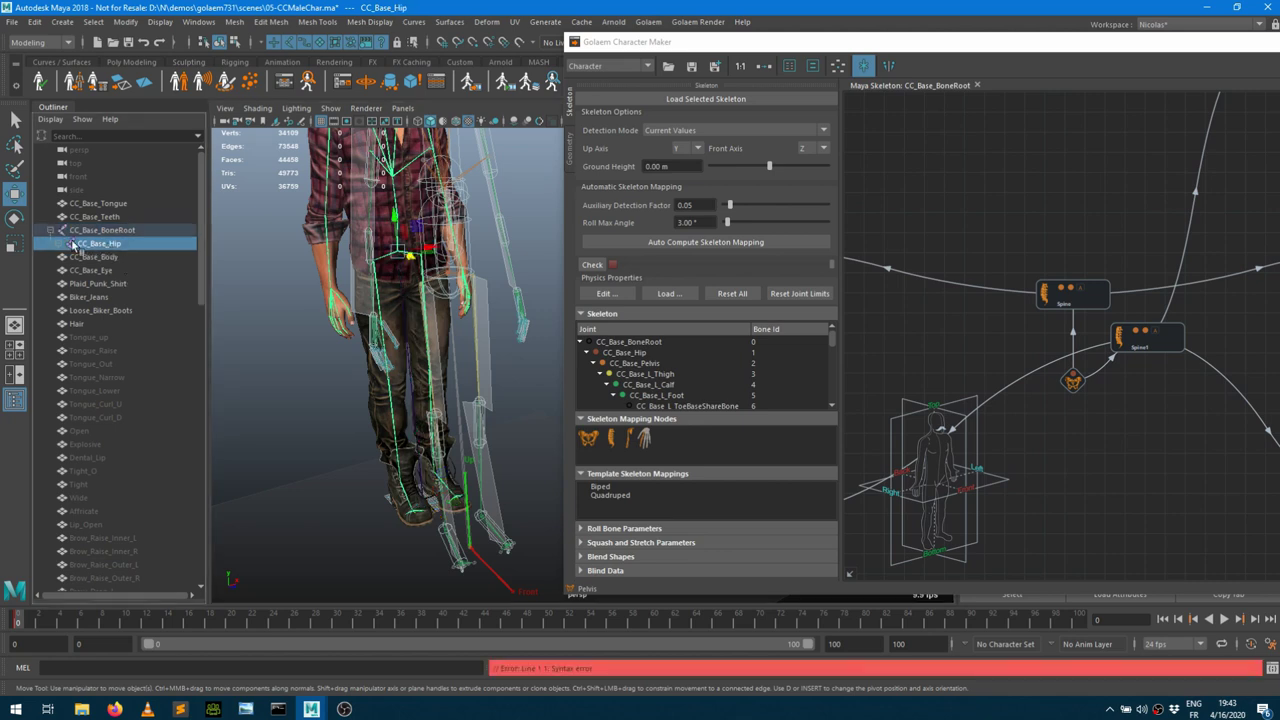
{"action": "left_click", "coordinate": [1074, 388]}
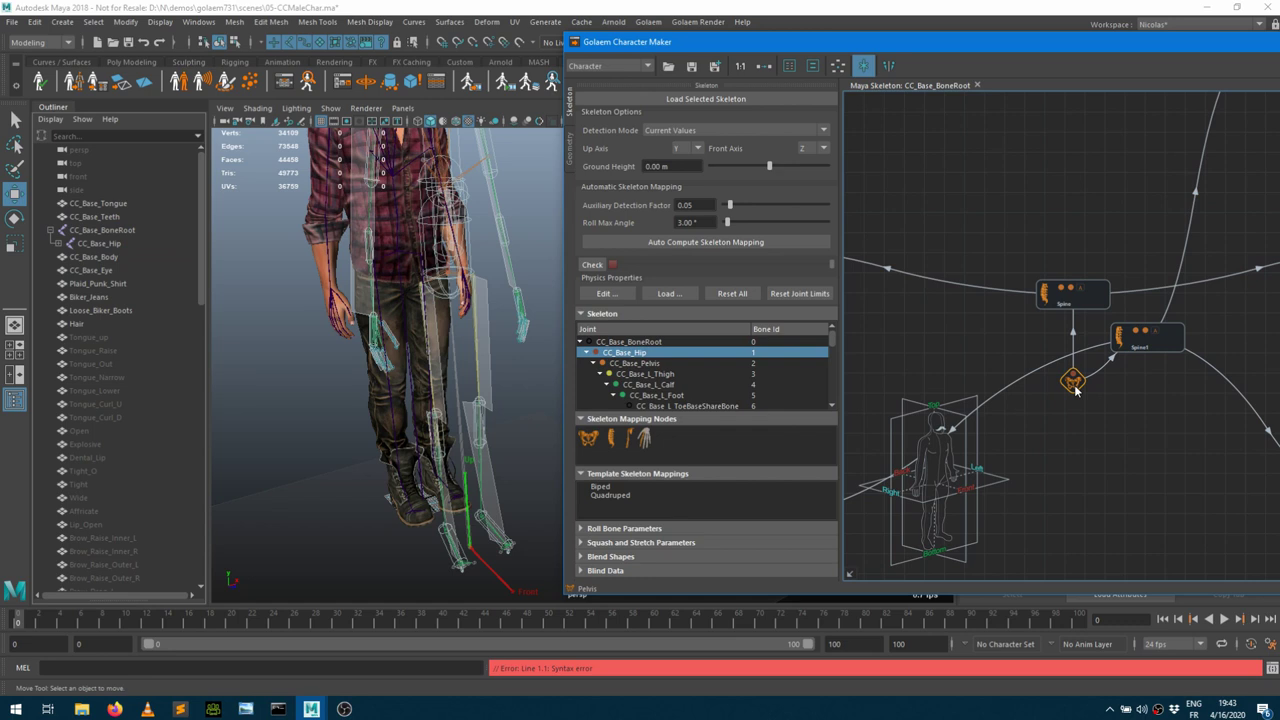
{"action": "left_click", "coordinate": [59, 244]}
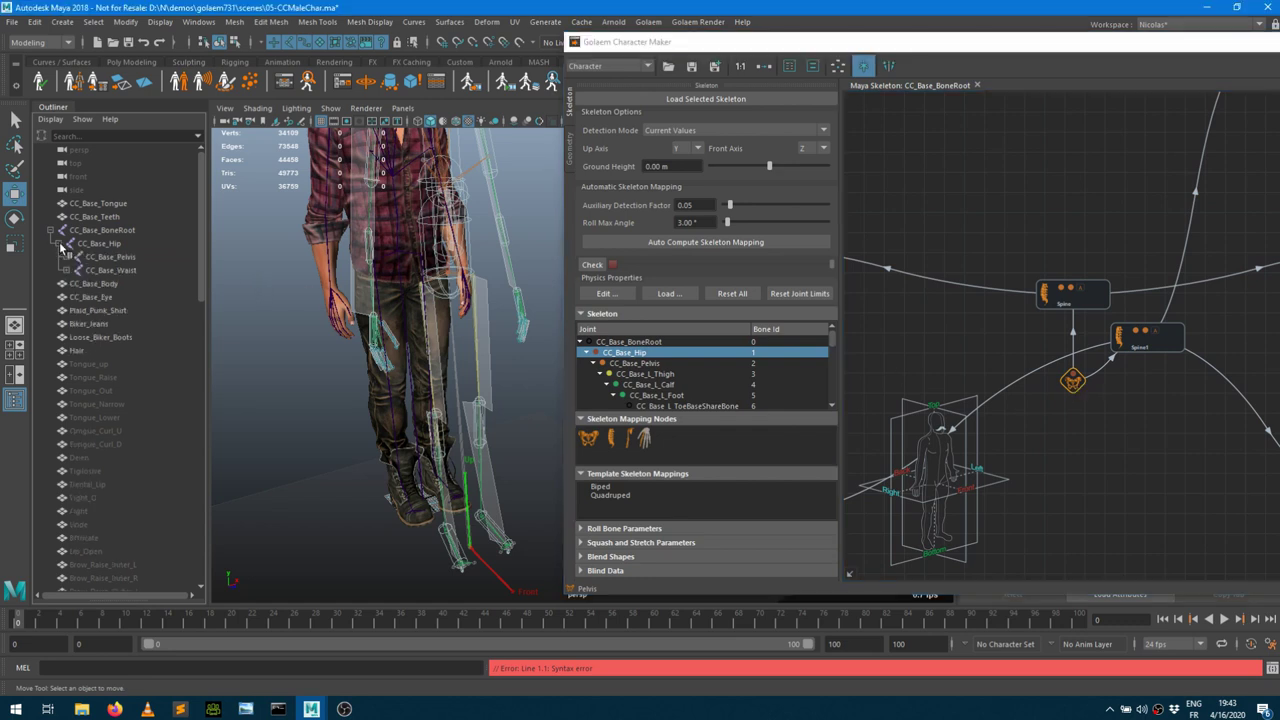
{"action": "left_click", "coordinate": [110, 262]}
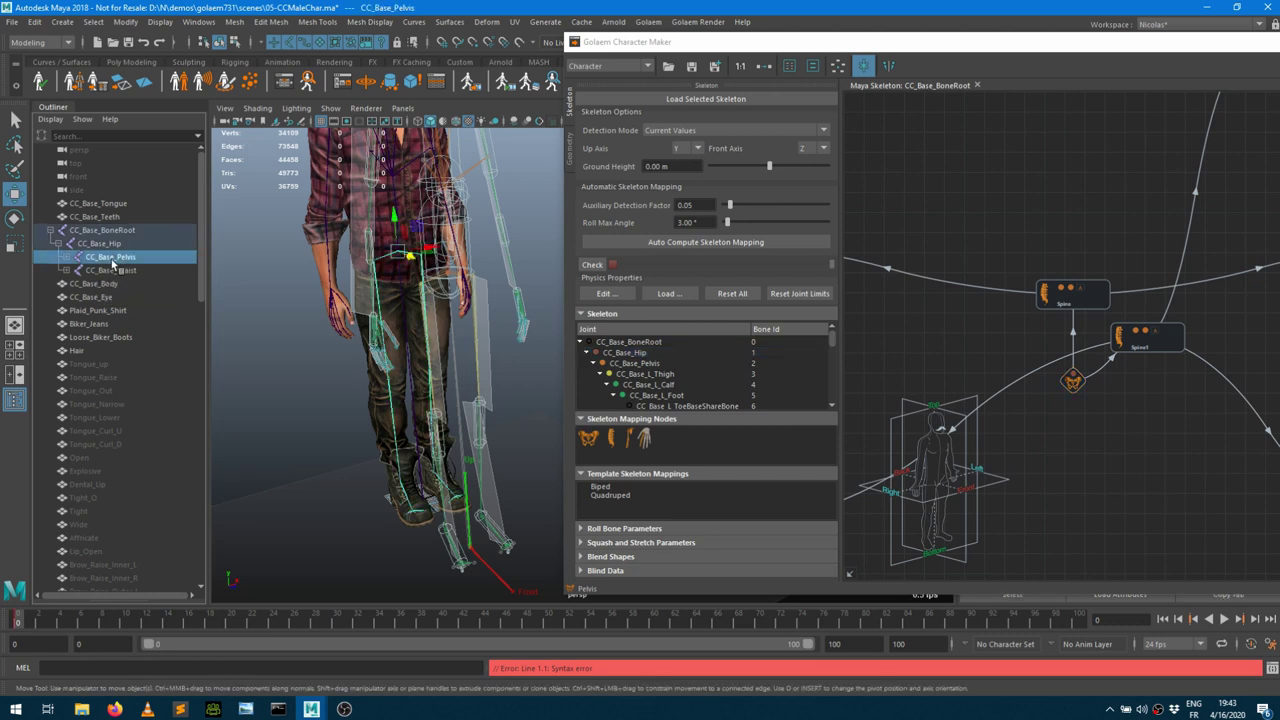
{"action": "left_click", "coordinate": [115, 274]}
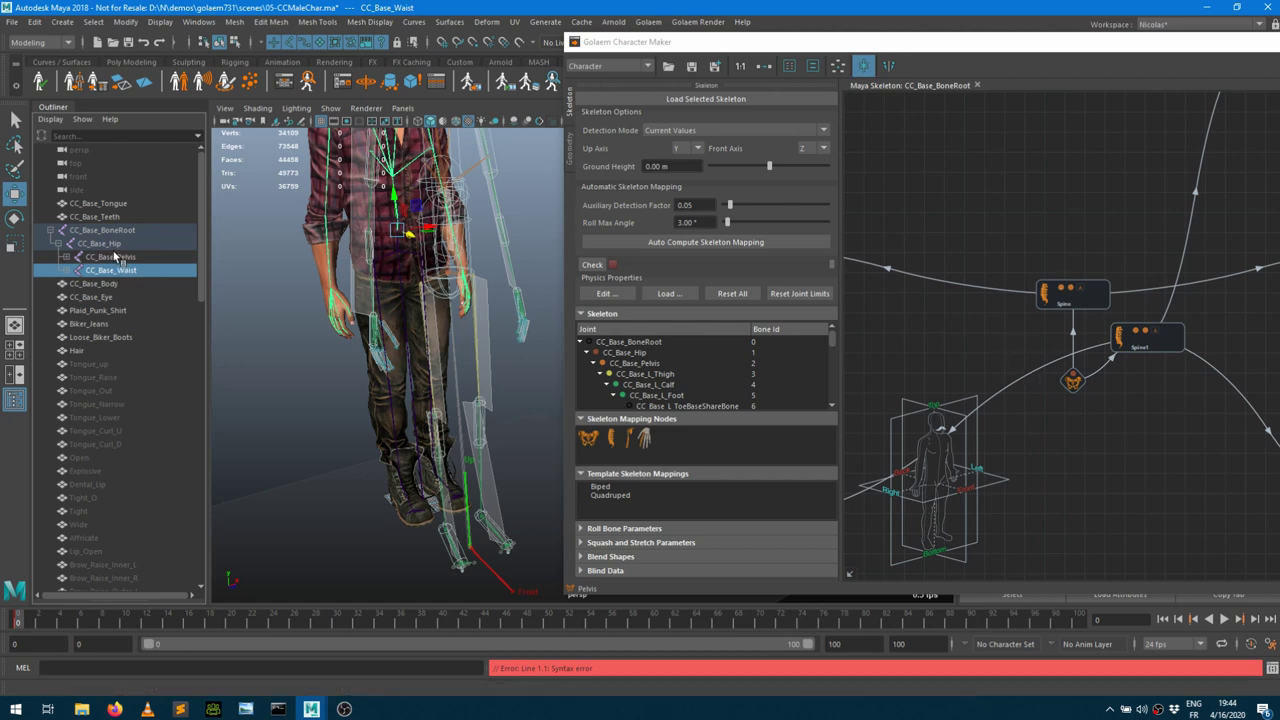
{"action": "left_click", "coordinate": [116, 257]}
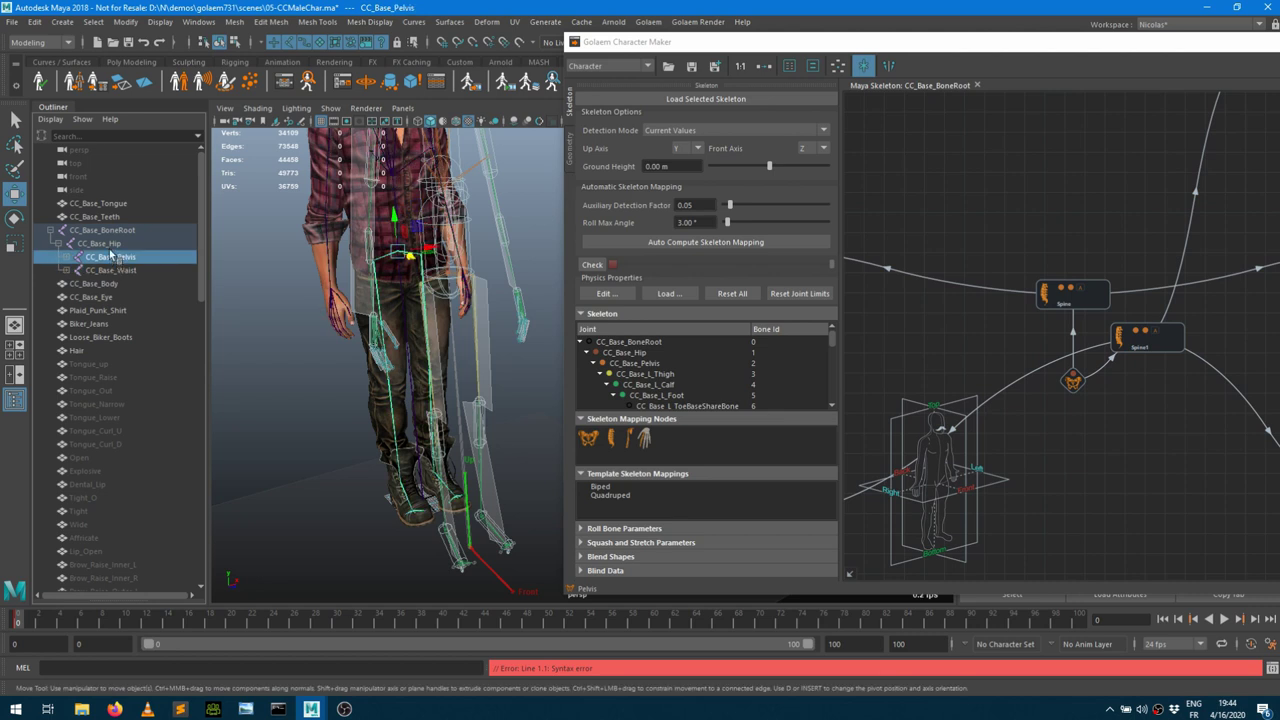
Switch repeatedly between CC_Base_Hip and CC_Base_Pelvis to compare their joint positions
{"action": "left_click", "coordinate": [111, 246]}
{"action": "left_click", "coordinate": [115, 258]}
{"action": "left_click", "coordinate": [111, 246]}
{"action": "left_click", "coordinate": [116, 258]}
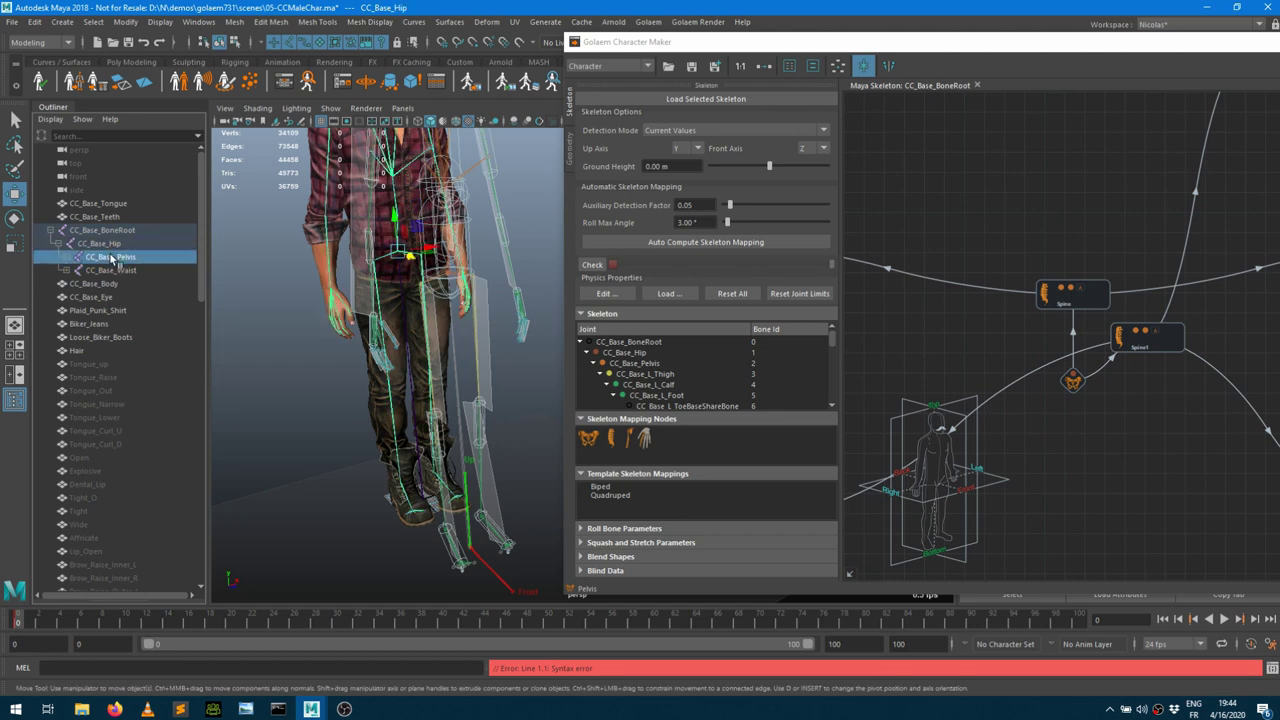
{"action": "left_click", "coordinate": [111, 246]}
{"action": "left_click", "coordinate": [117, 259]}
{"action": "left_click", "coordinate": [111, 246]}
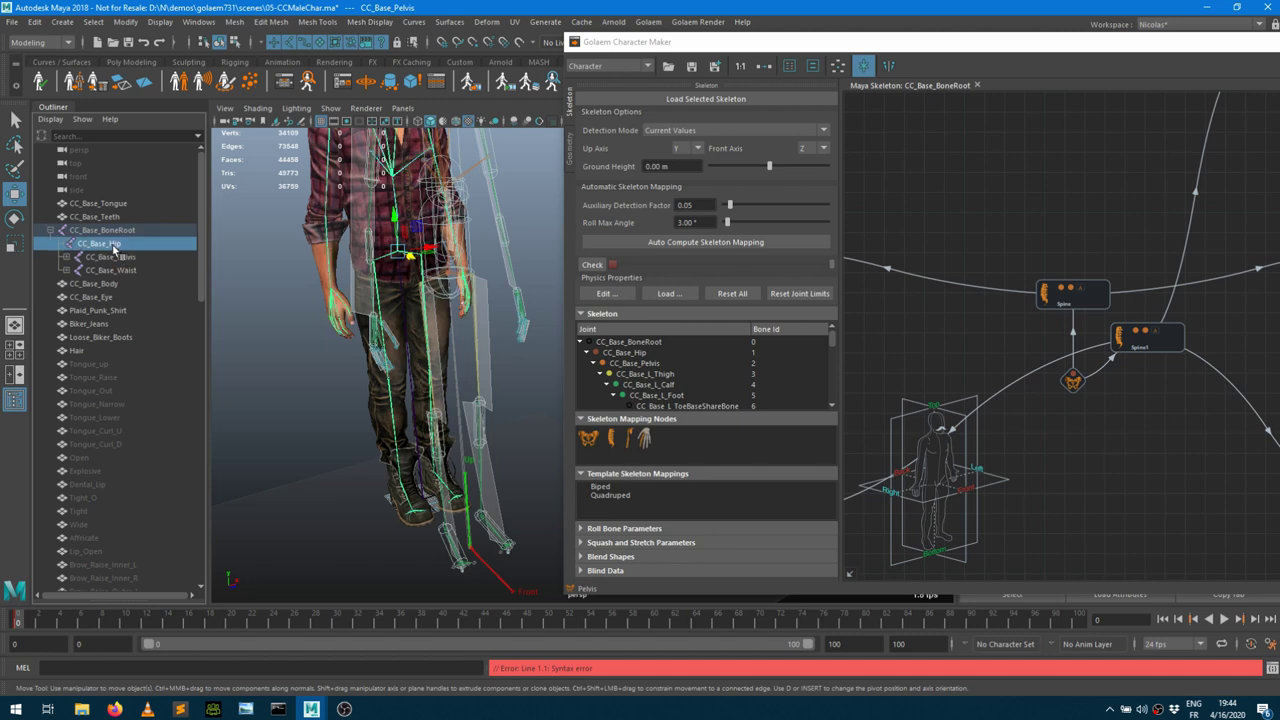
{"action": "left_click", "coordinate": [116, 258]}
{"action": "left_click", "coordinate": [110, 248]}
{"action": "left_click", "coordinate": [116, 258]}
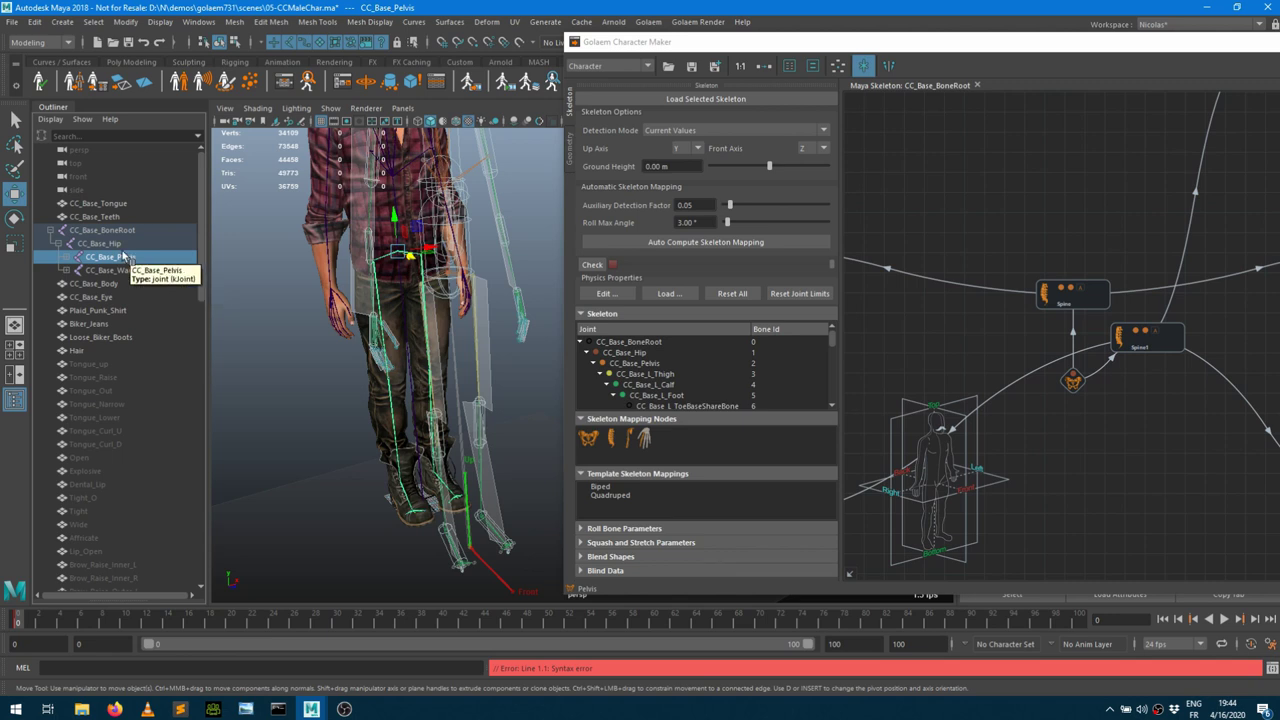
{"action": "left_click", "coordinate": [112, 246]}
{"action": "left_click", "coordinate": [118, 258]}
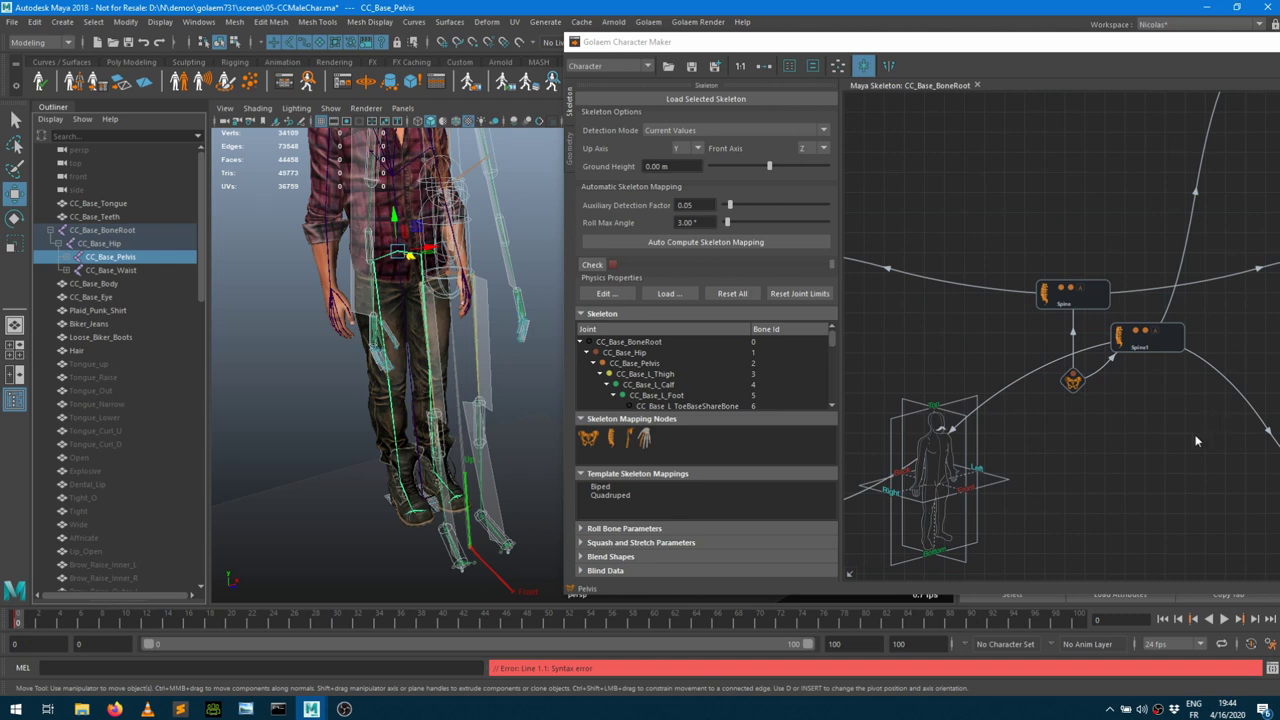
Delete the Spine mapping node, then auto-arrange the graph around the LeftLeg node
{"action": "left_click", "coordinate": [1091, 297]}
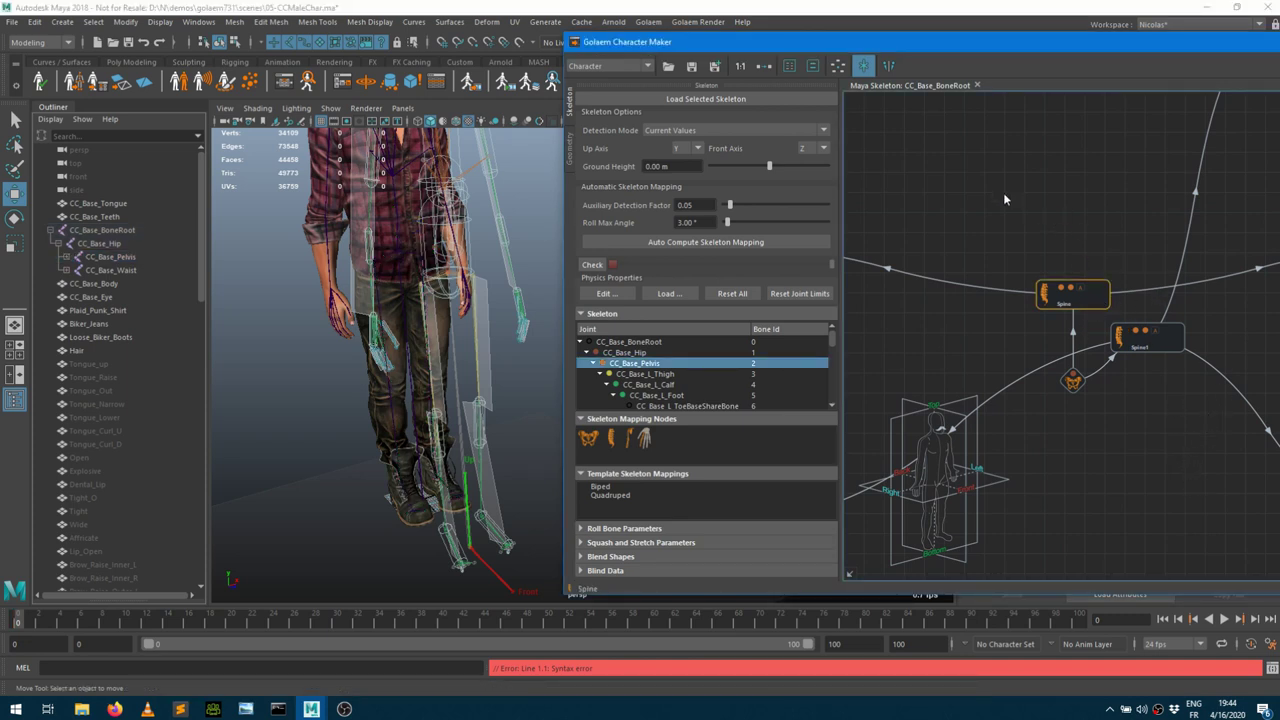
{"action": "middle_click_drag", "start_coordinate": [1005, 212], "coordinate": [973, 210]}
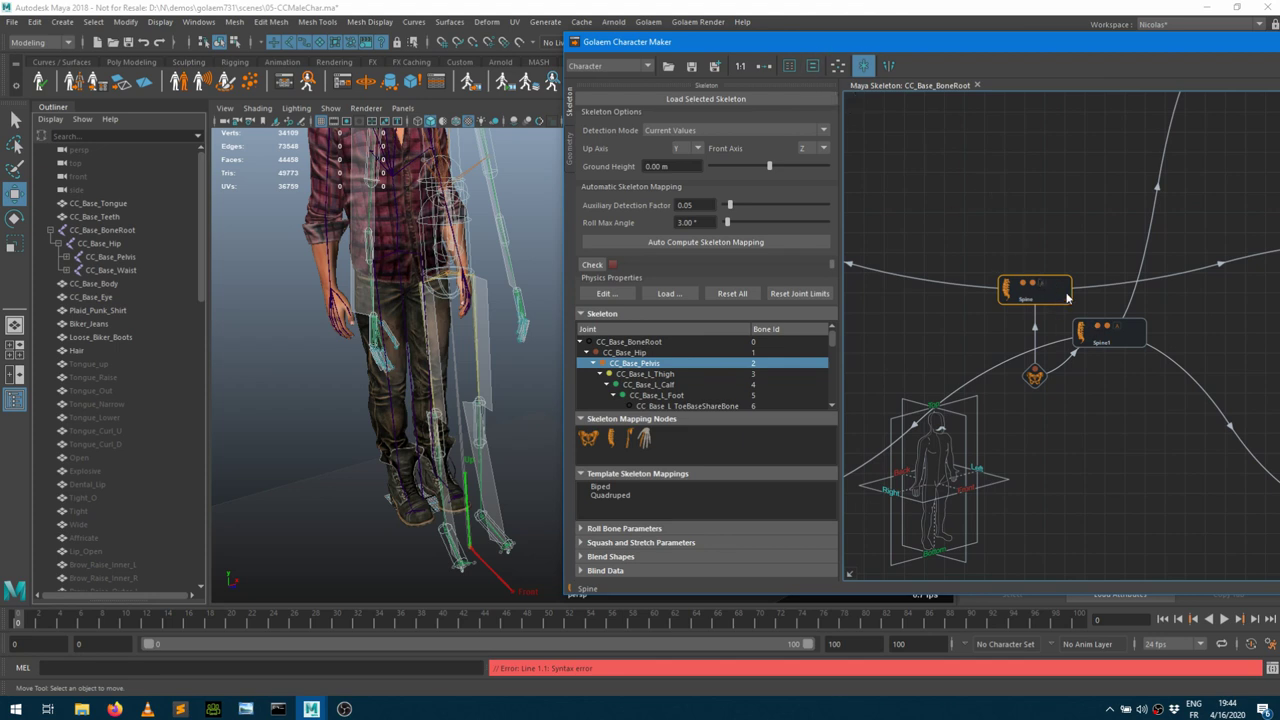
{"action": "mouse_move", "coordinate": [1067, 297]}
{"action": "key", "text": "Delete"}
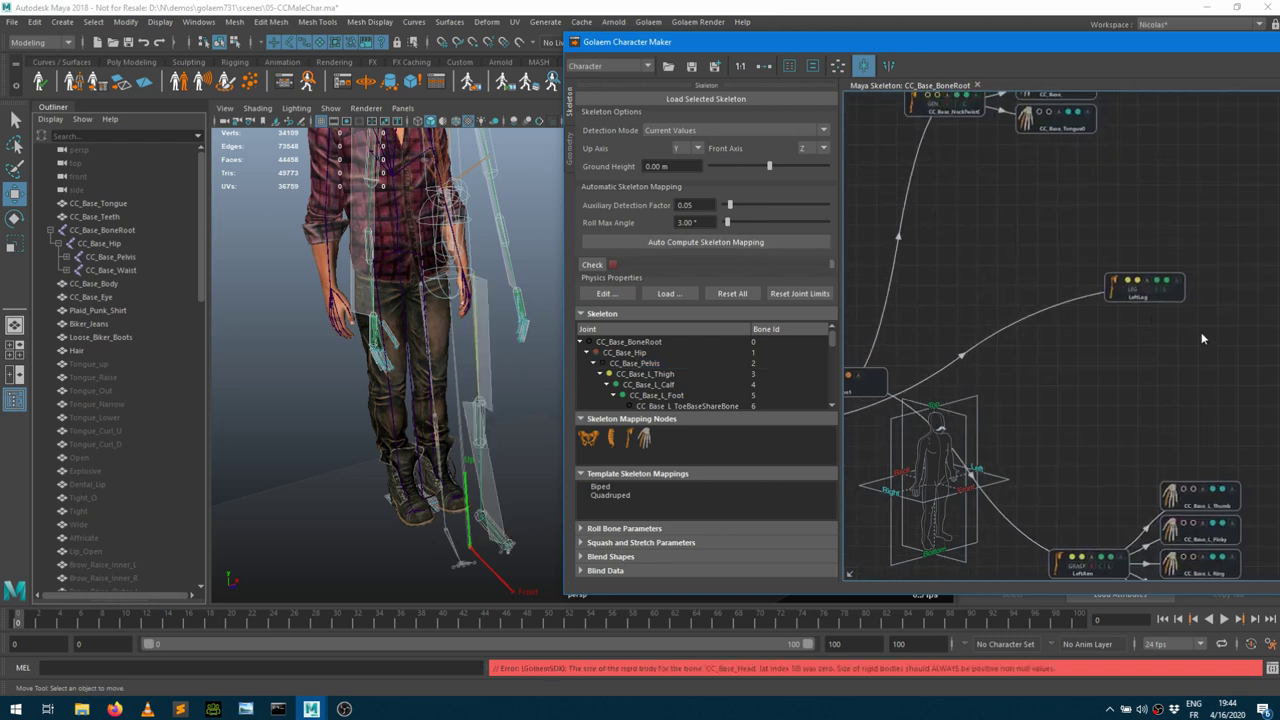
{"action": "left_click", "coordinate": [1174, 294]}
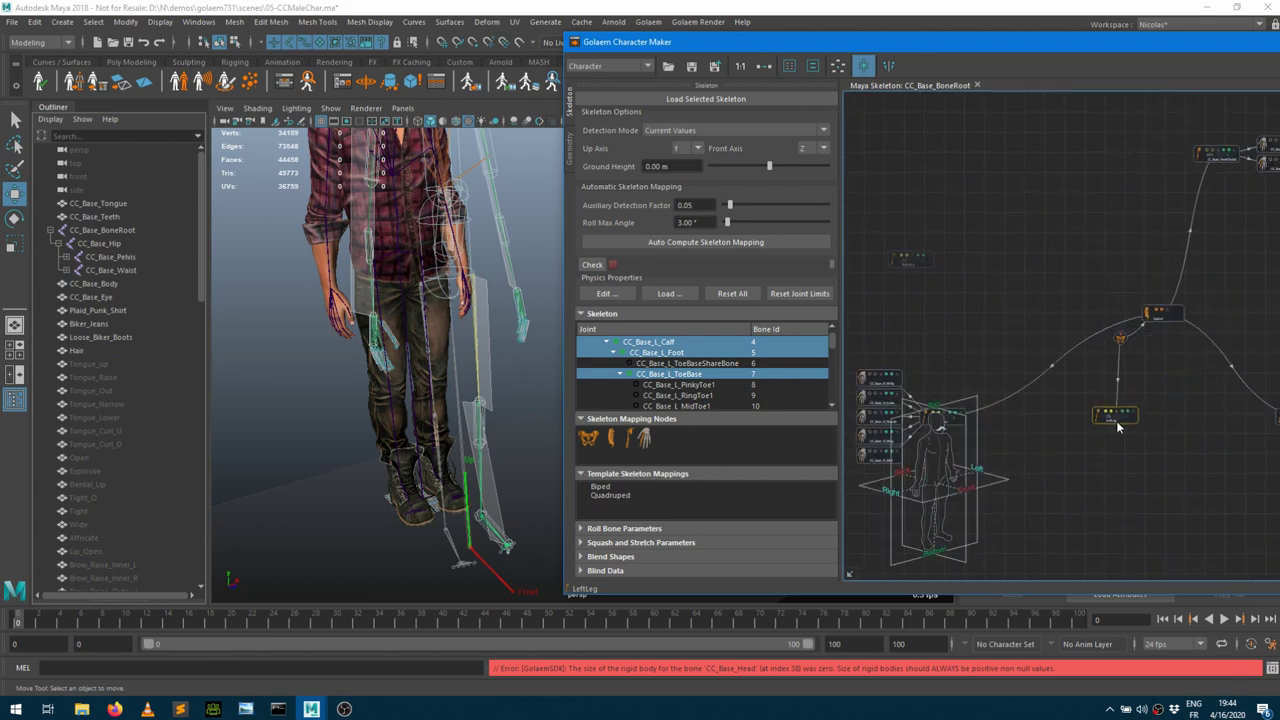
{"action": "left_click", "coordinate": [838, 65]}
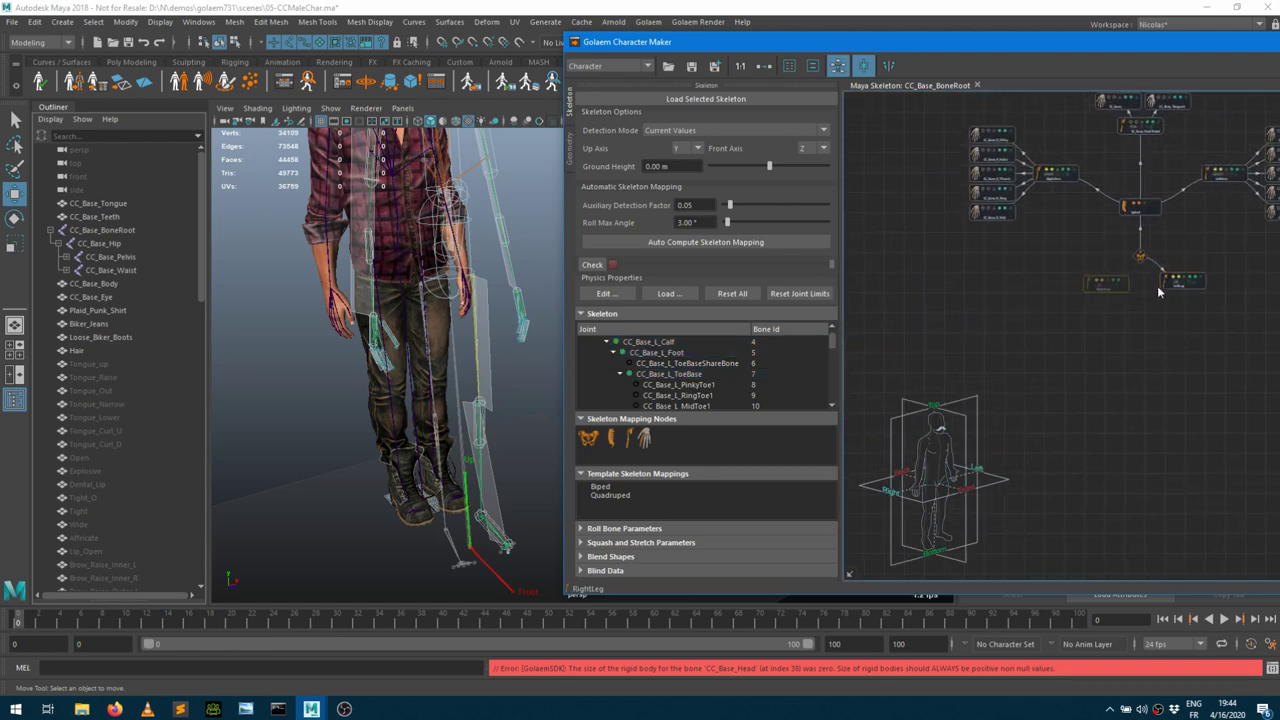
Pan the node graph to bring the Spine1, RightArm and hip nodes into view
{"action": "scroll", "coordinate": [1165, 341], "scroll_direction": "up", "scroll_amount": 3}
{"action": "left_click_drag", "start_coordinate": [981, 140], "coordinate": [934, 192]}
{"action": "middle_click_drag", "start_coordinate": [1027, 282], "coordinate": [1160, 399]}
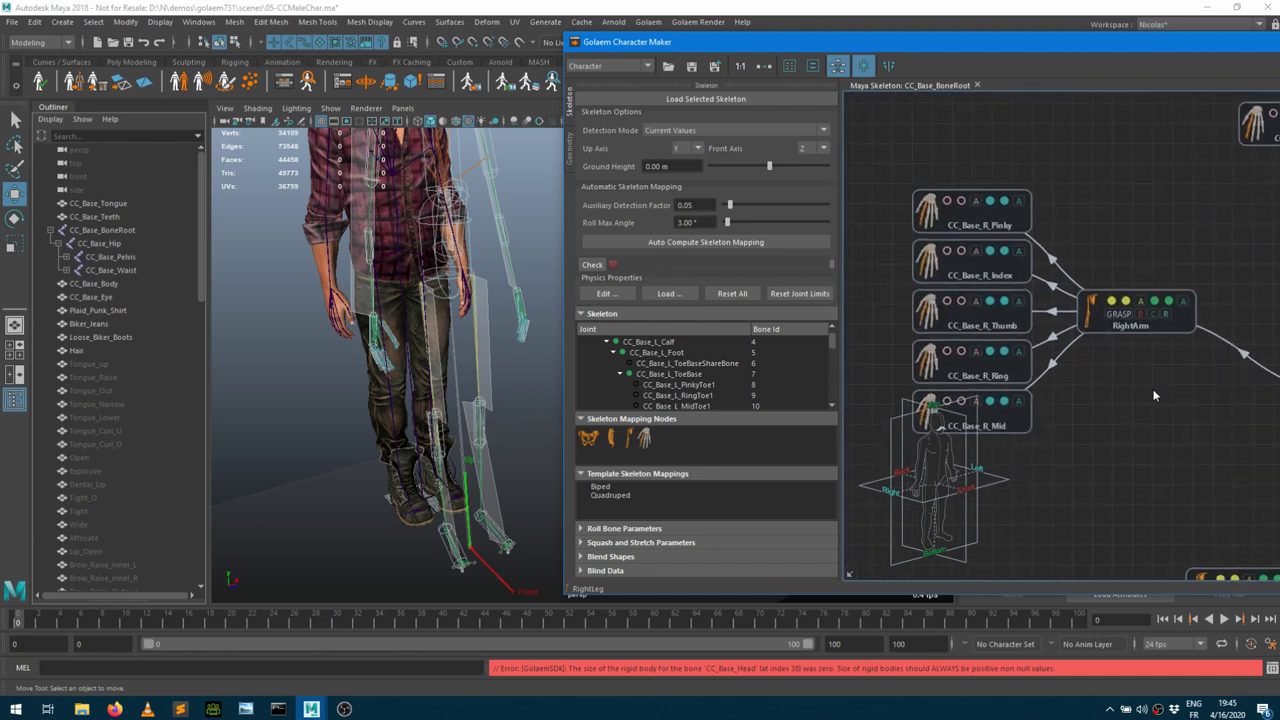
Orbit and zoom over the legs and textured right arm, then pan to the Spine1, hip and leg nodes
{"action": "left_click_drag", "start_coordinate": [410, 330], "coordinate": [364, 307], "text": "alt"}
{"action": "right_click_drag", "start_coordinate": [364, 307], "coordinate": [430, 310], "text": "alt"}
{"action": "left_click_drag", "start_coordinate": [430, 310], "coordinate": [328, 300], "text": "alt"}
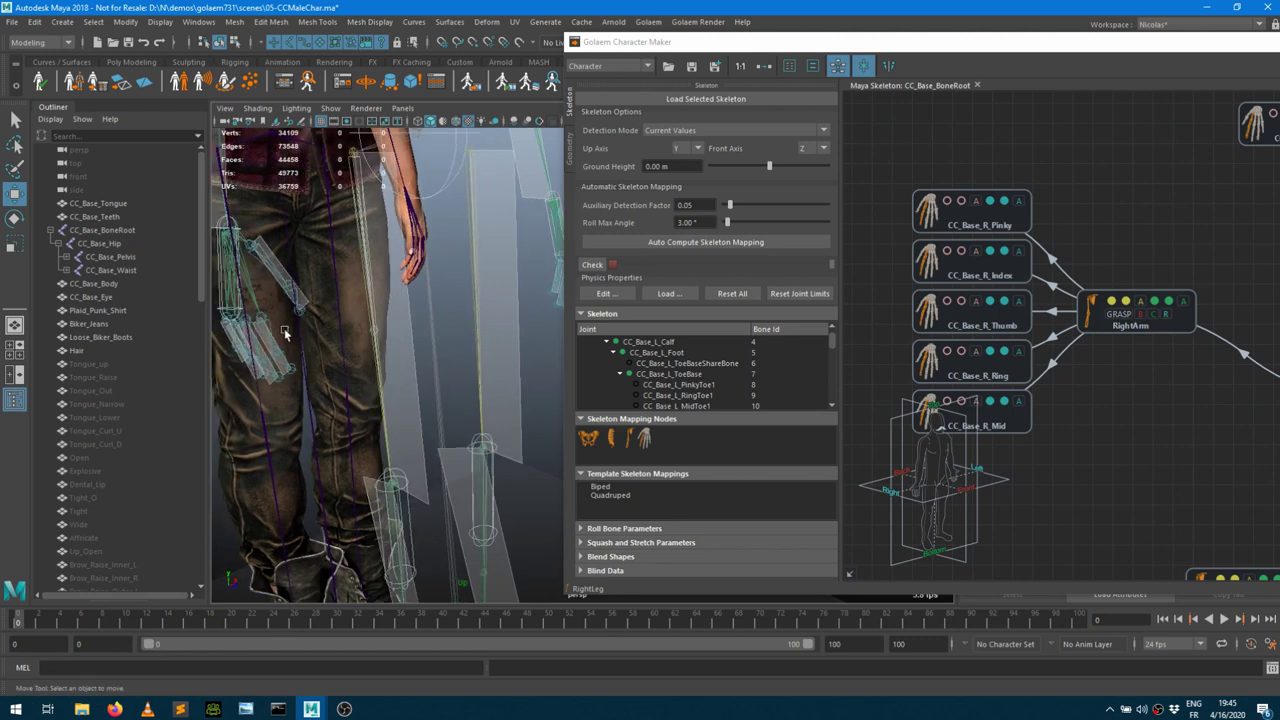
{"action": "left_click_drag", "start_coordinate": [389, 352], "coordinate": [395, 342], "text": "alt"}
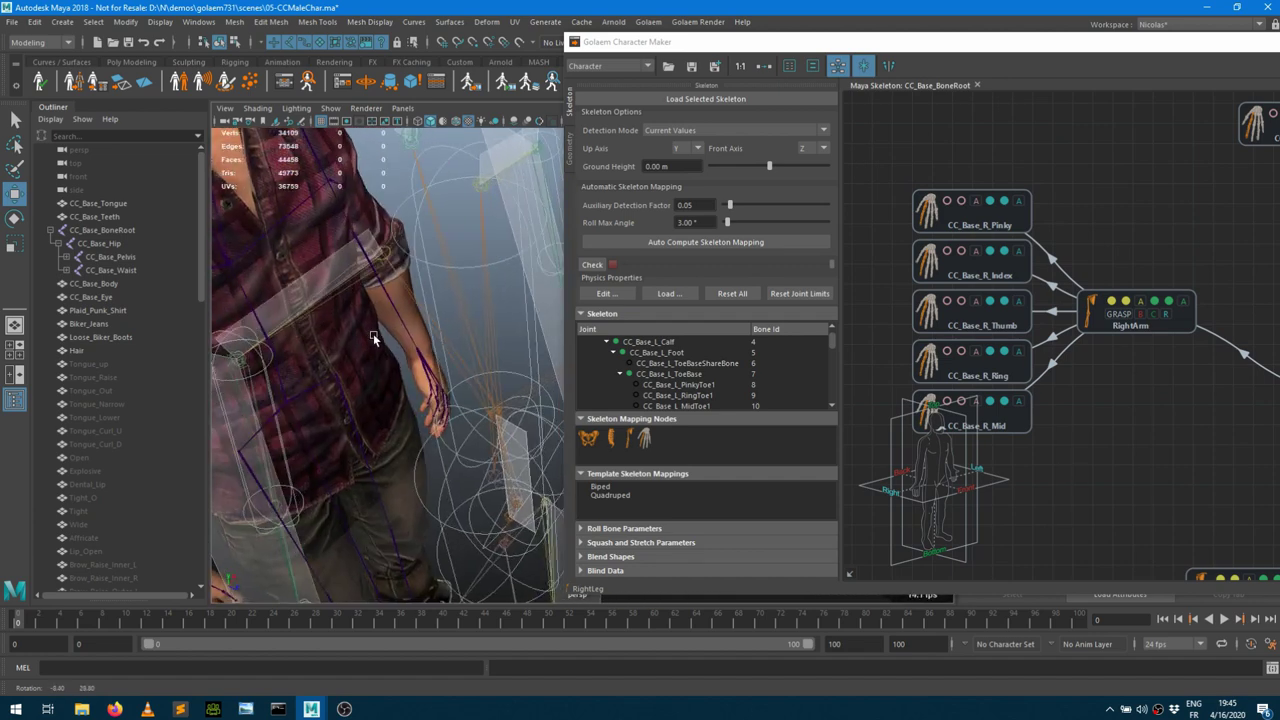
{"action": "left_click_drag", "start_coordinate": [373, 338], "coordinate": [299, 262], "text": "alt"}
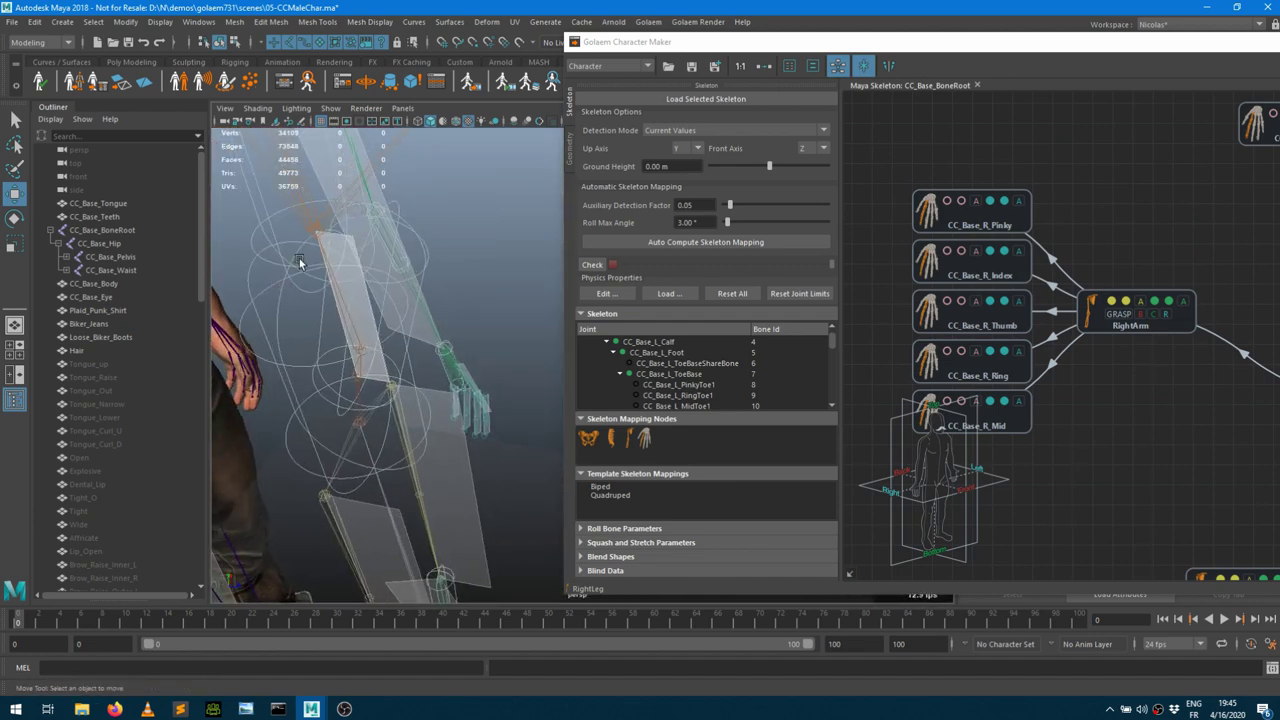
{"action": "mouse_move", "coordinate": [355, 377]}
{"action": "left_mouse_down", "text": "alt"}
{"action": "mouse_move", "coordinate": [391, 373]}
{"action": "mouse_move", "coordinate": [345, 374]}
{"action": "left_mouse_up", "text": "alt"}
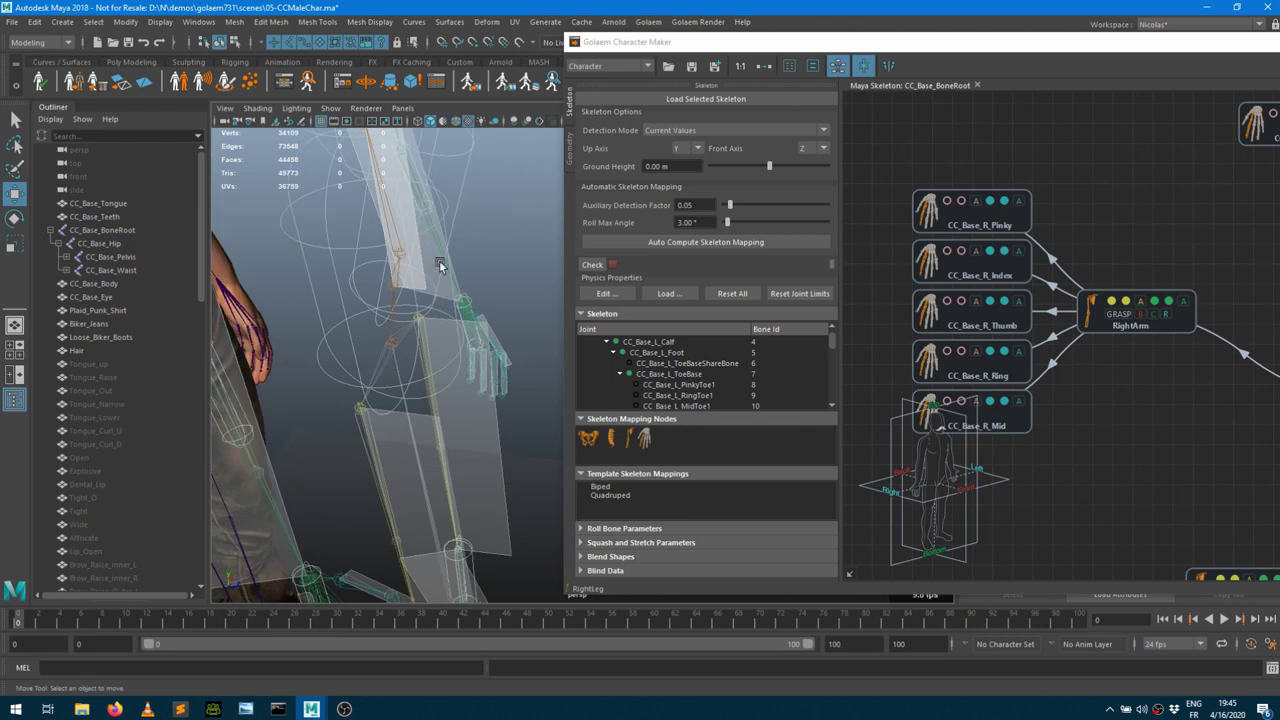
{"action": "left_click_drag", "start_coordinate": [441, 265], "coordinate": [350, 233], "text": "alt"}
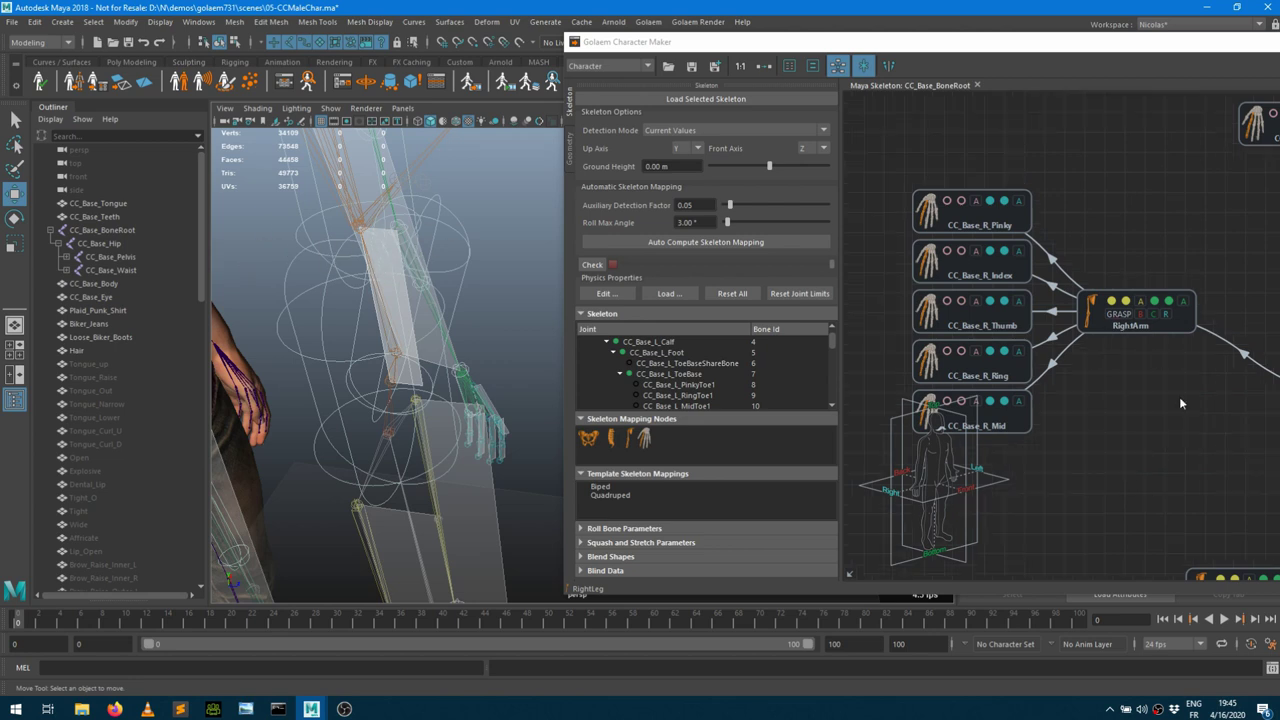
{"action": "middle_click_drag", "start_coordinate": [1180, 403], "coordinate": [1133, 291]}
Select characterMakerLocator1 and uncheck Show Ragdoll Volumes, leaving only the bones and planes
{"action": "left_click", "coordinate": [1060, 288]}
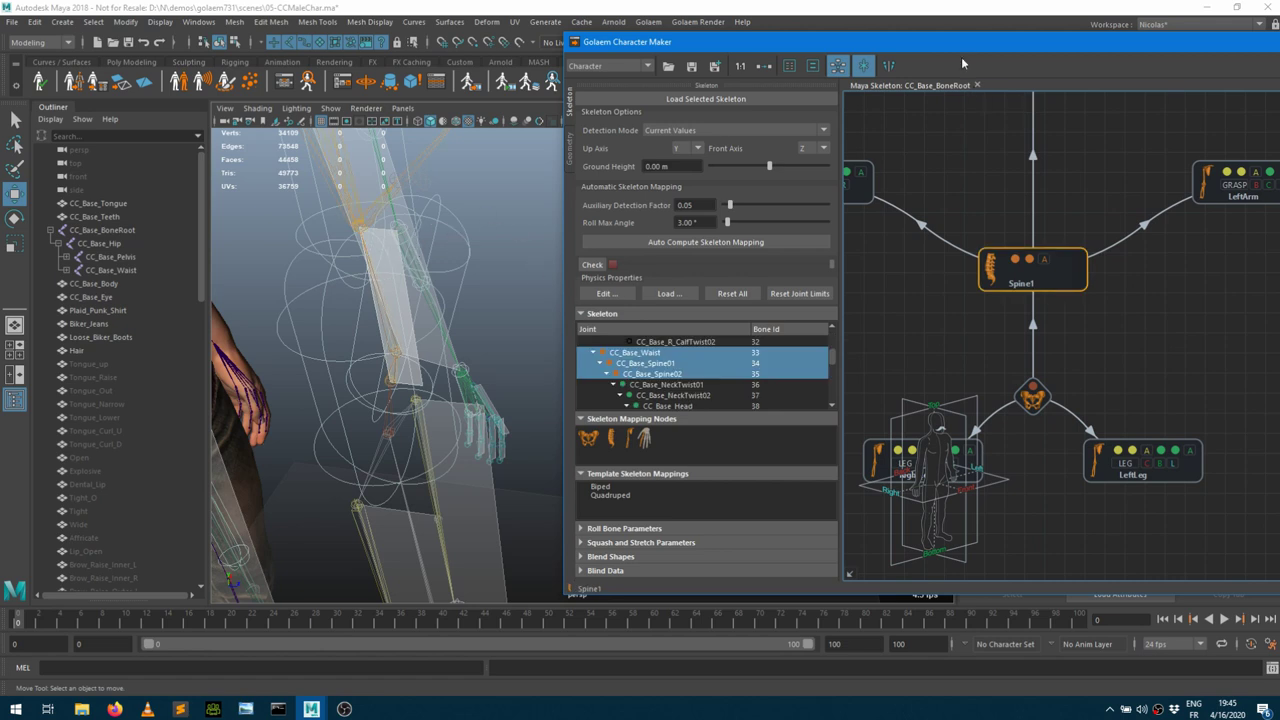
{"action": "left_click_drag", "start_coordinate": [959, 48], "coordinate": [710, 440]}
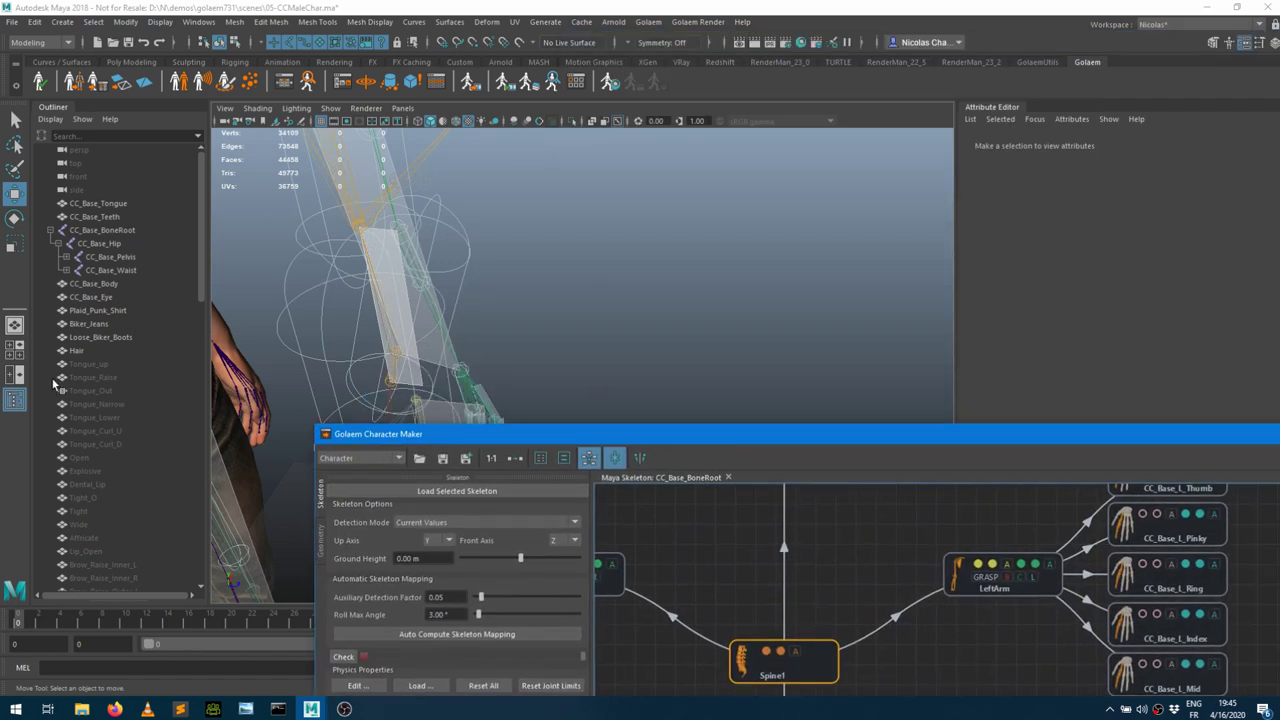
{"action": "scroll", "coordinate": [60, 420], "scroll_direction": "down", "scroll_amount": 15}
{"action": "left_click", "coordinate": [110, 551]}
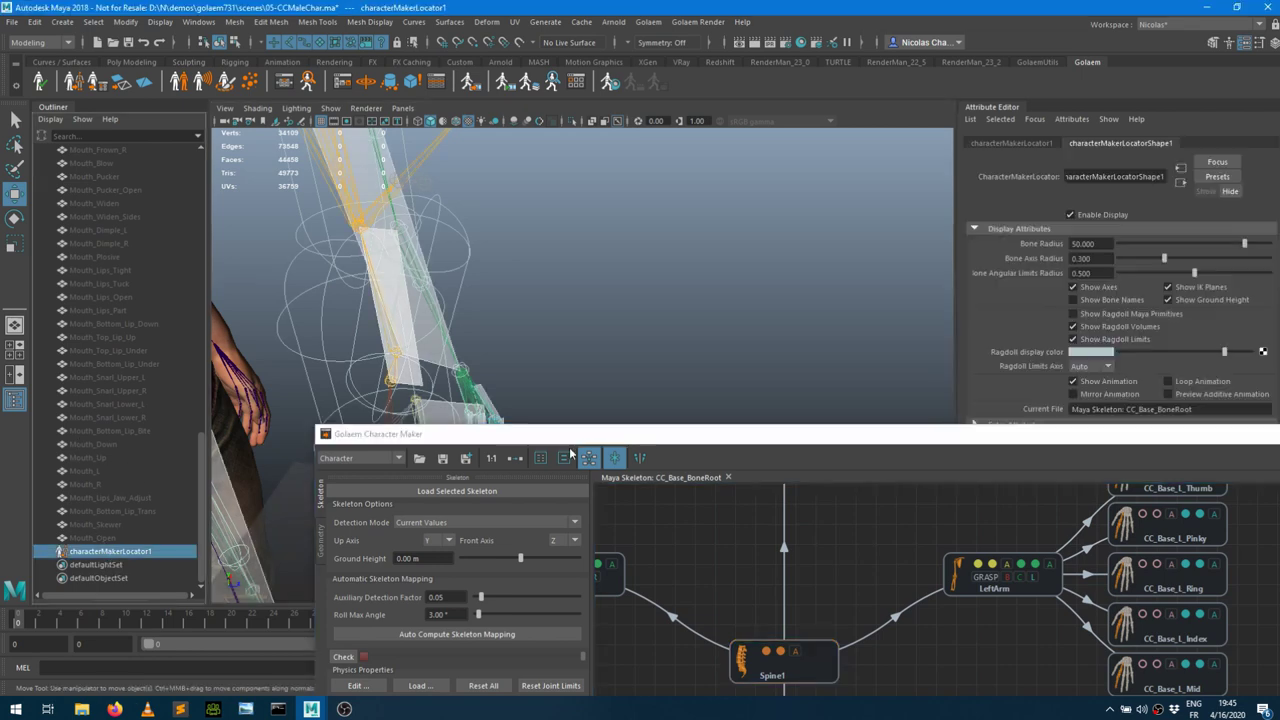
{"action": "left_click", "coordinate": [1073, 327]}
{"action": "left_click_drag", "start_coordinate": [600, 257], "coordinate": [651, 223], "text": "alt"}
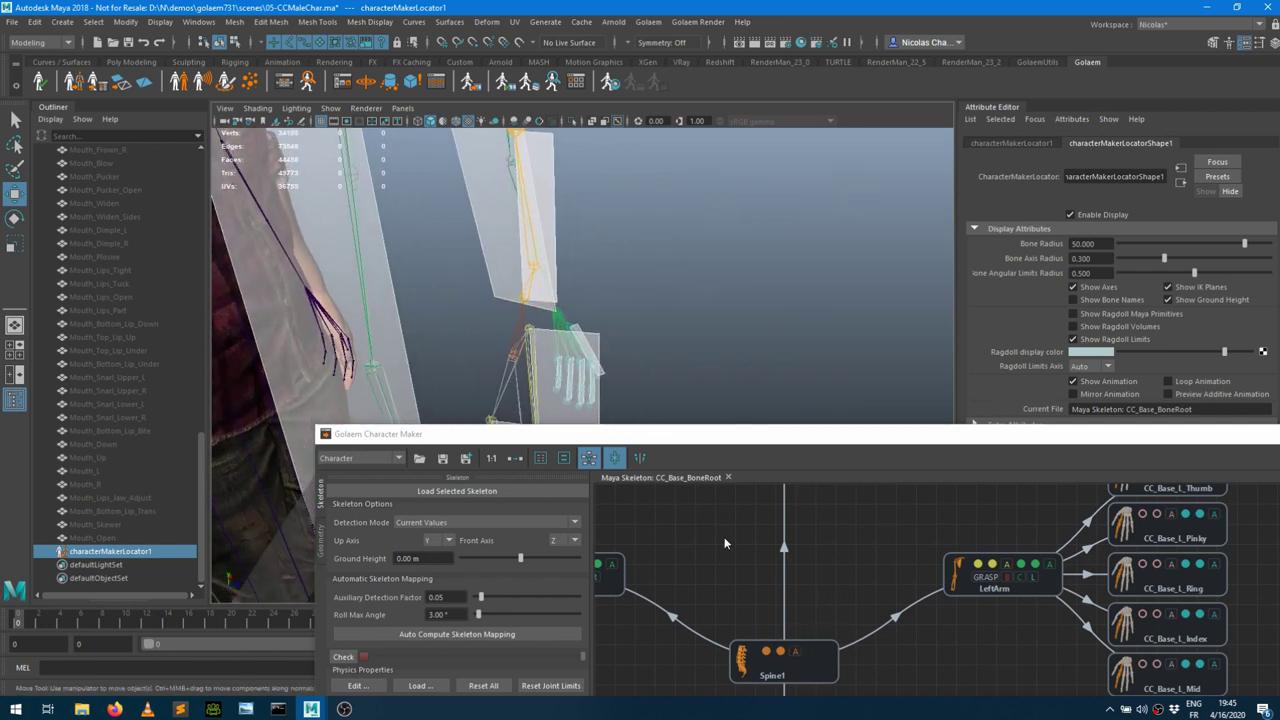
{"action": "left_click_drag", "start_coordinate": [614, 177], "coordinate": [575, 252], "text": "alt"}
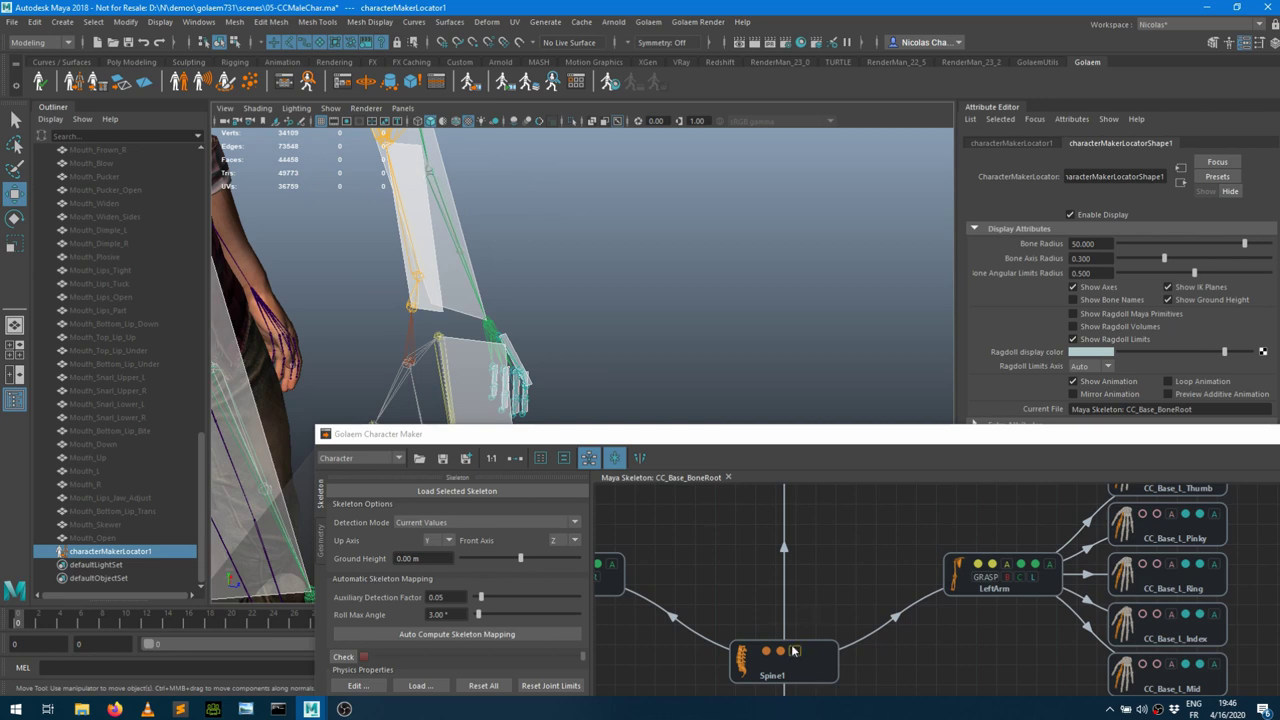
{"action": "left_click_drag", "start_coordinate": [768, 433], "coordinate": [947, 266]}
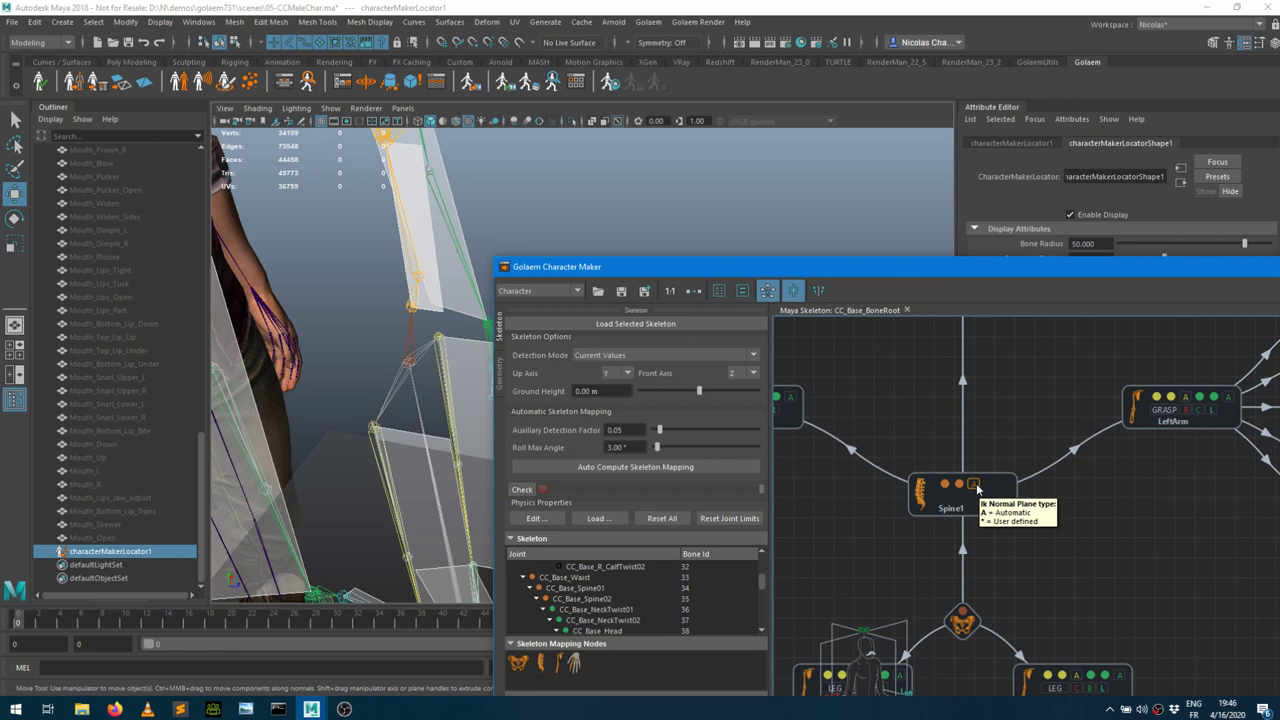
Cycle Spine1's Ik Normal Plane type button away from automatic (A) to reorient its plane
{"action": "left_click", "coordinate": [977, 487]}
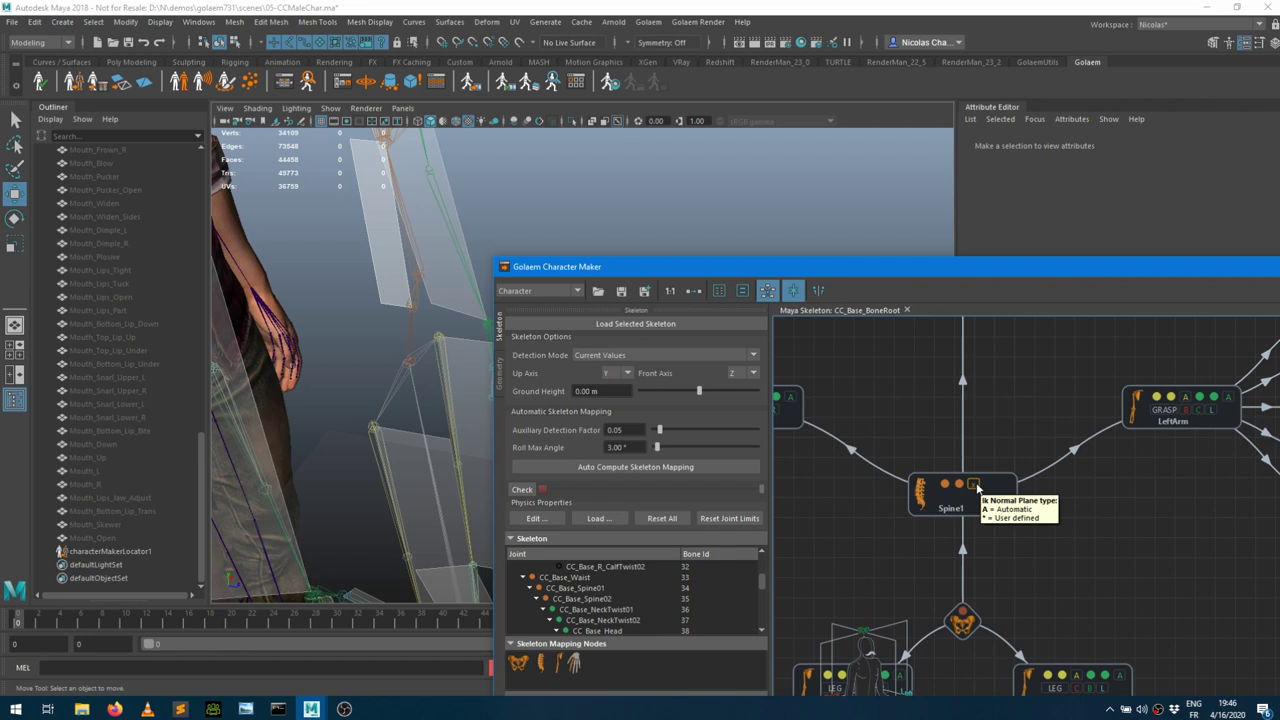
{"action": "left_click", "coordinate": [977, 488]}
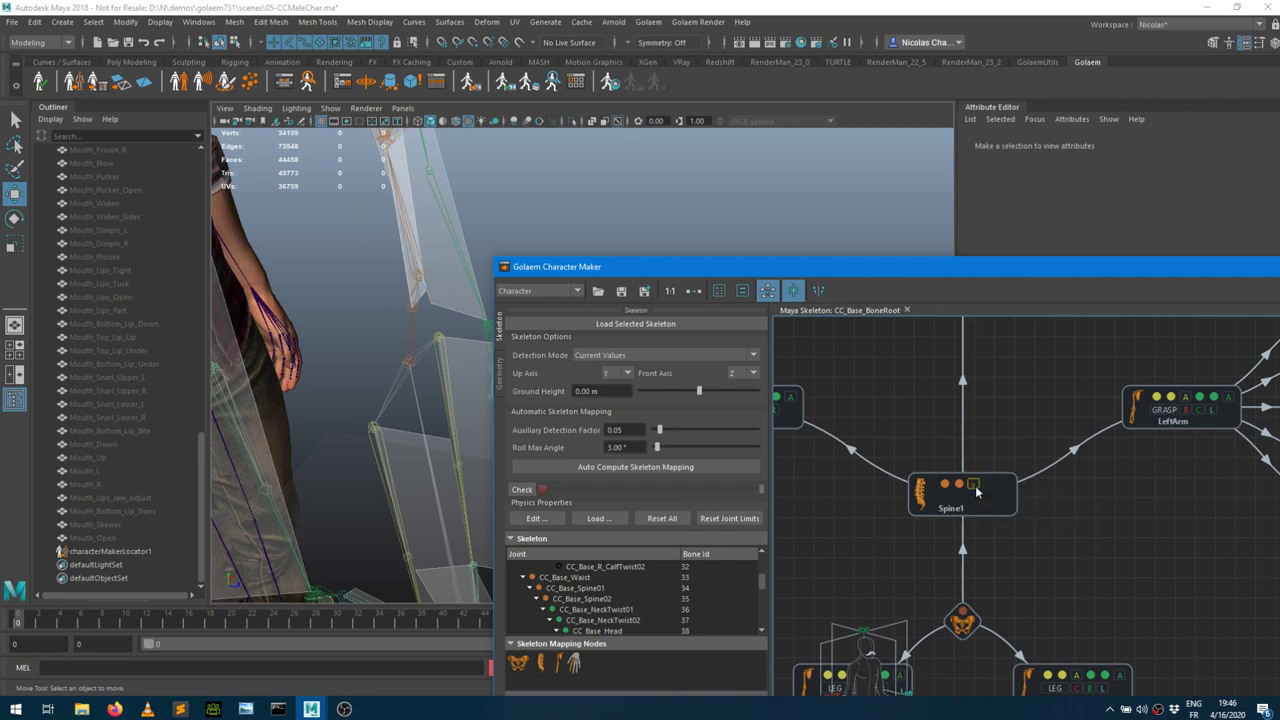
{"action": "left_click", "coordinate": [977, 488]}
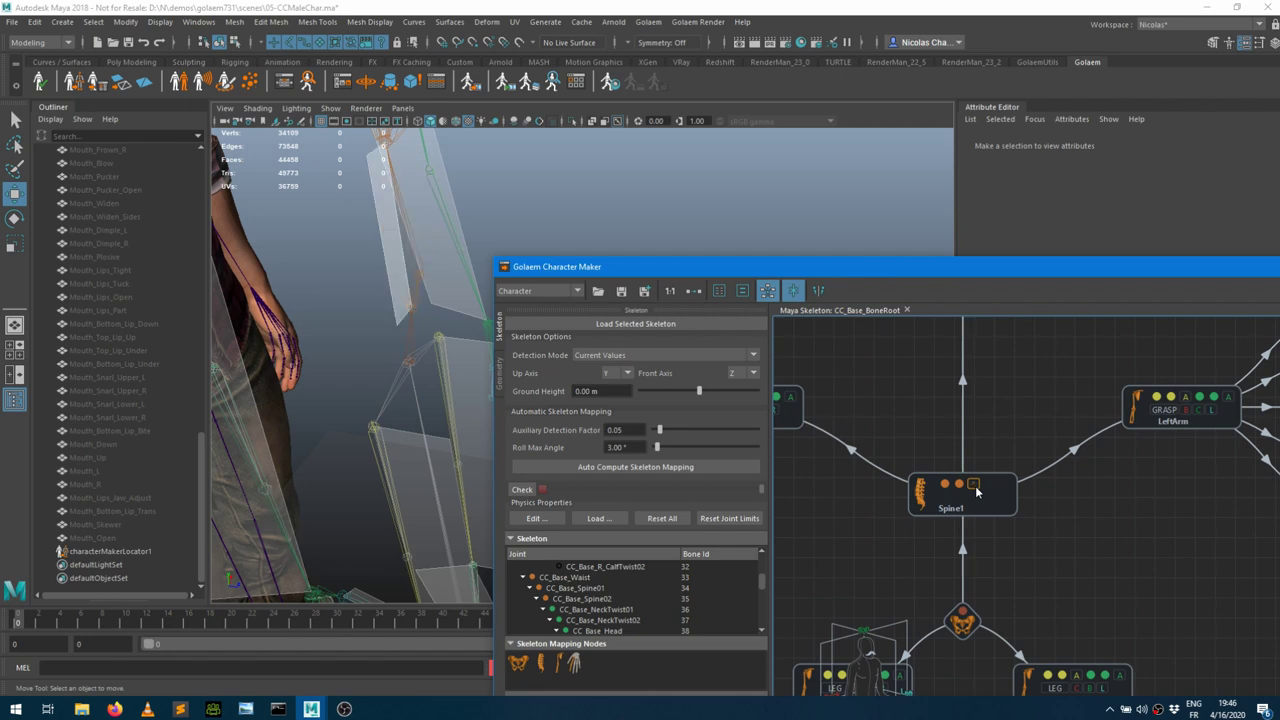
{"action": "left_click", "coordinate": [977, 488]}
{"action": "left_click", "coordinate": [977, 488]}
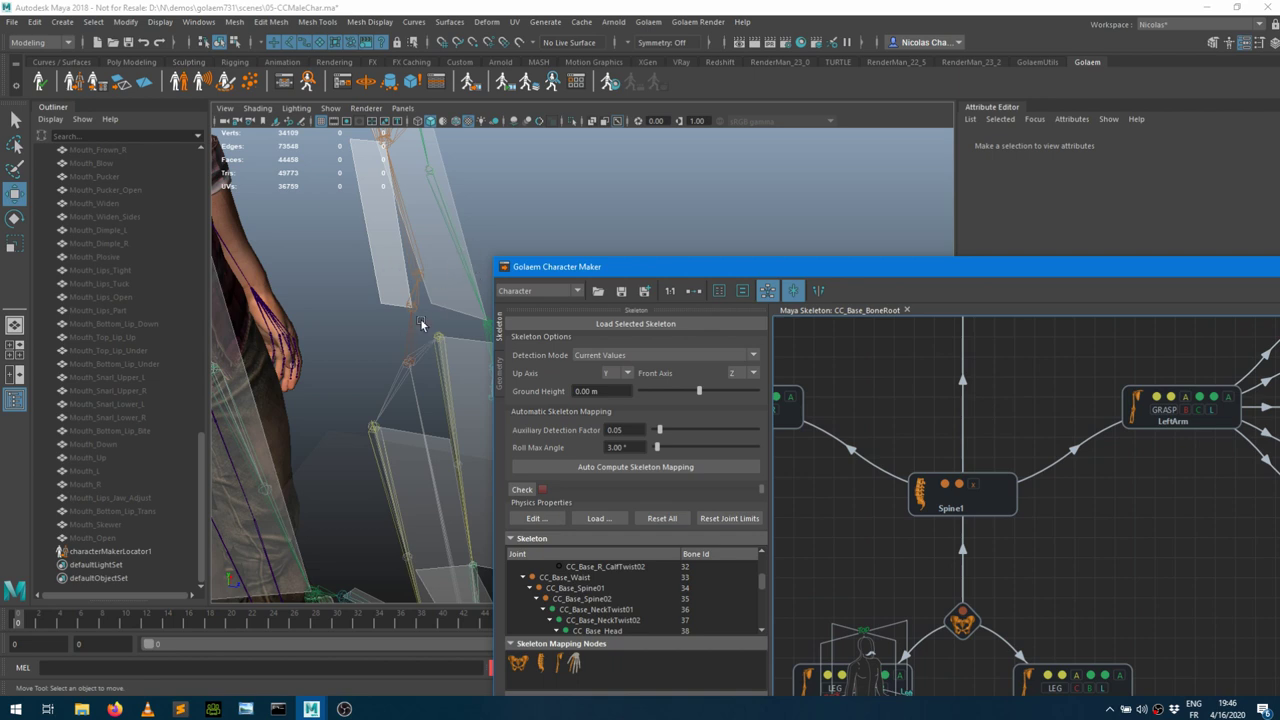
{"action": "left_click_drag", "start_coordinate": [420, 322], "coordinate": [435, 468], "text": "alt"}
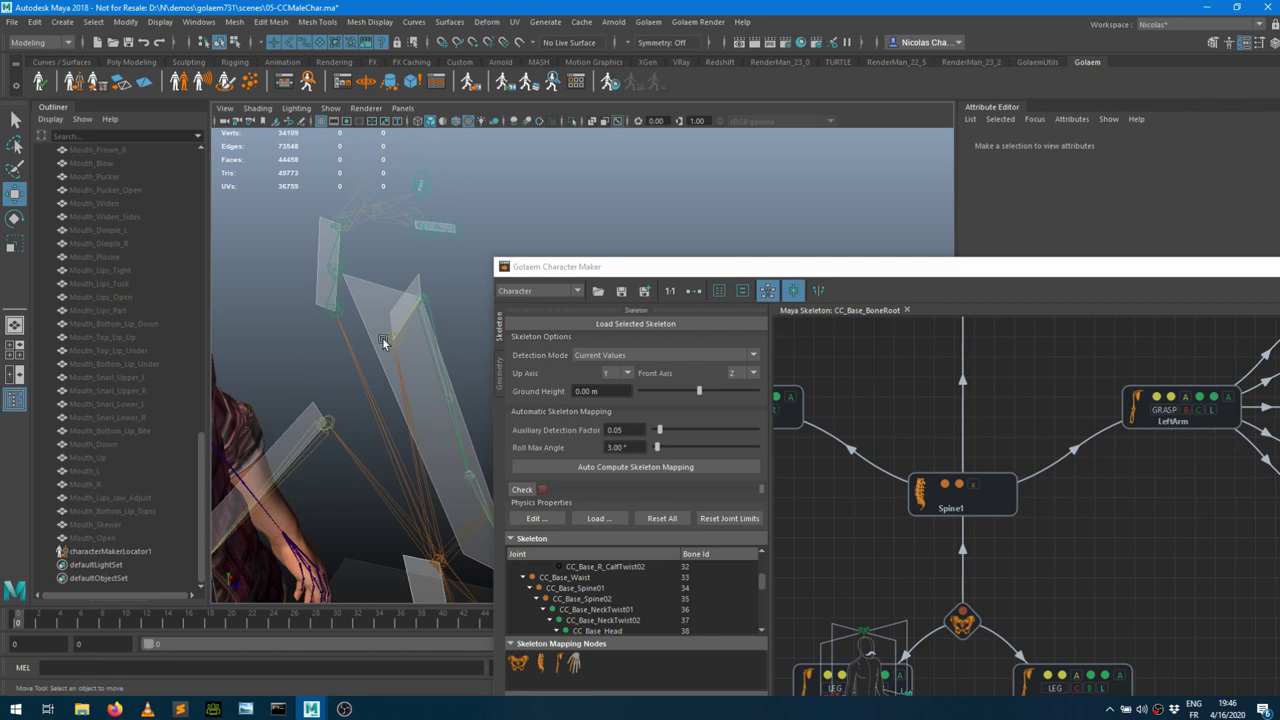
Orbit around the legs and boots to check the foot bone planes, then pan to RightLeg and LeftLeg
{"action": "left_click_drag", "start_coordinate": [392, 322], "coordinate": [485, 293], "text": "alt"}
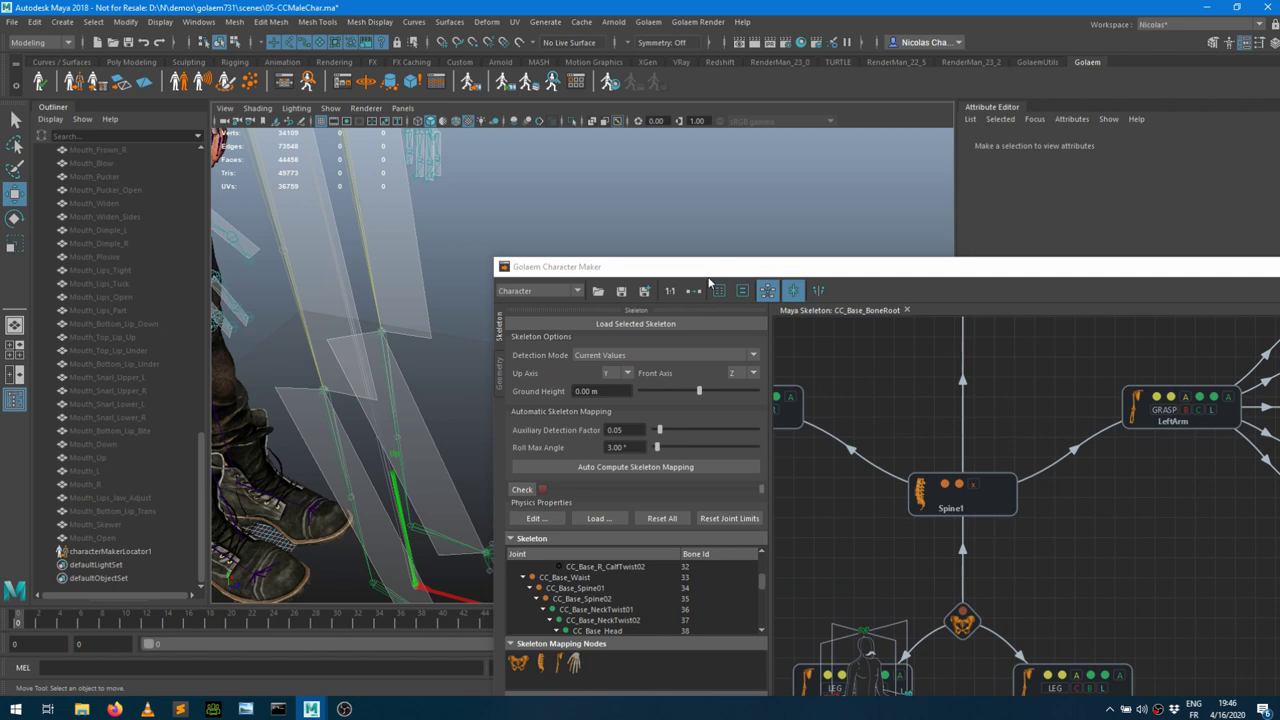
{"action": "left_click_drag", "start_coordinate": [318, 304], "coordinate": [288, 224], "text": "alt"}
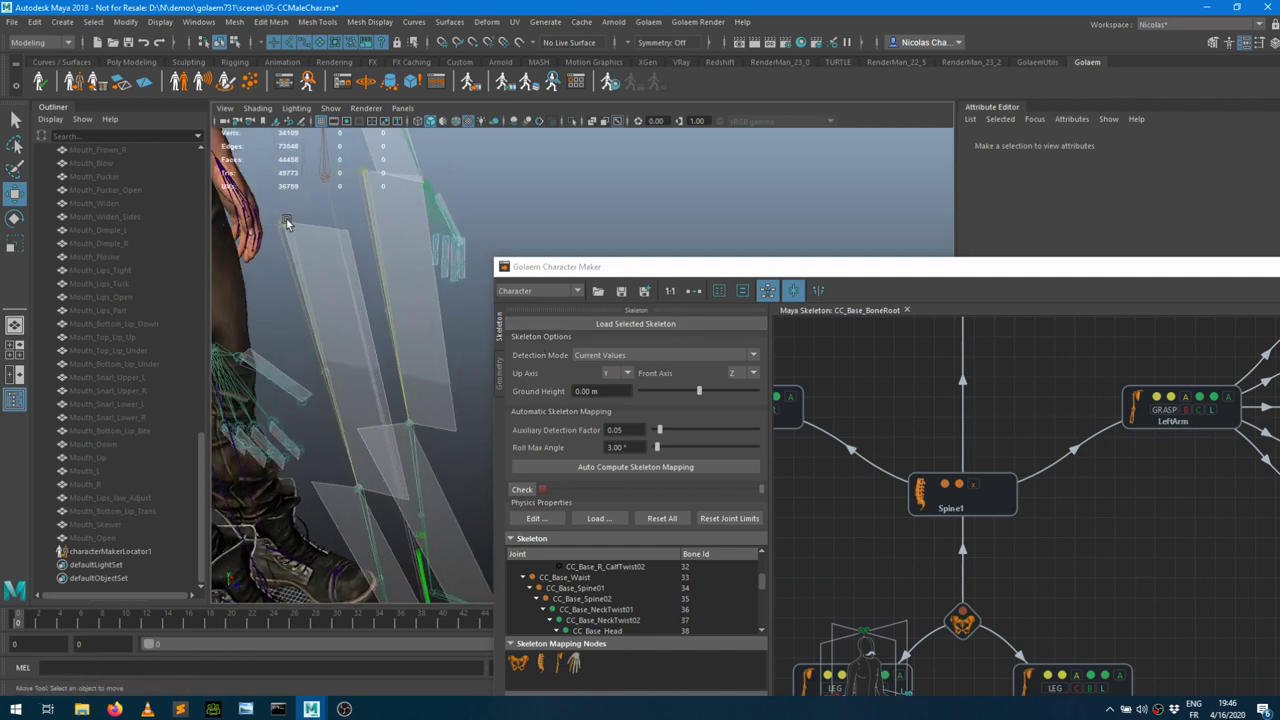
{"action": "left_click_drag", "start_coordinate": [377, 462], "coordinate": [365, 331], "text": "alt"}
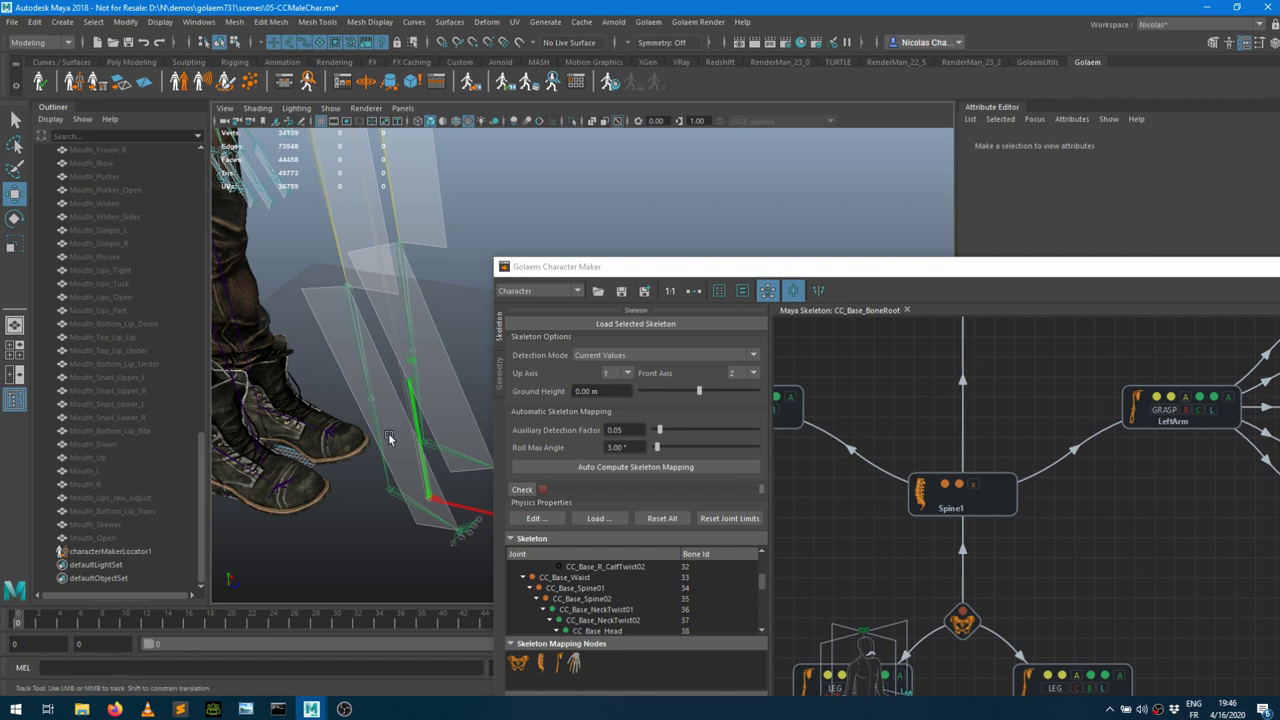
{"action": "left_click_drag", "start_coordinate": [392, 383], "coordinate": [392, 492], "text": "alt"}
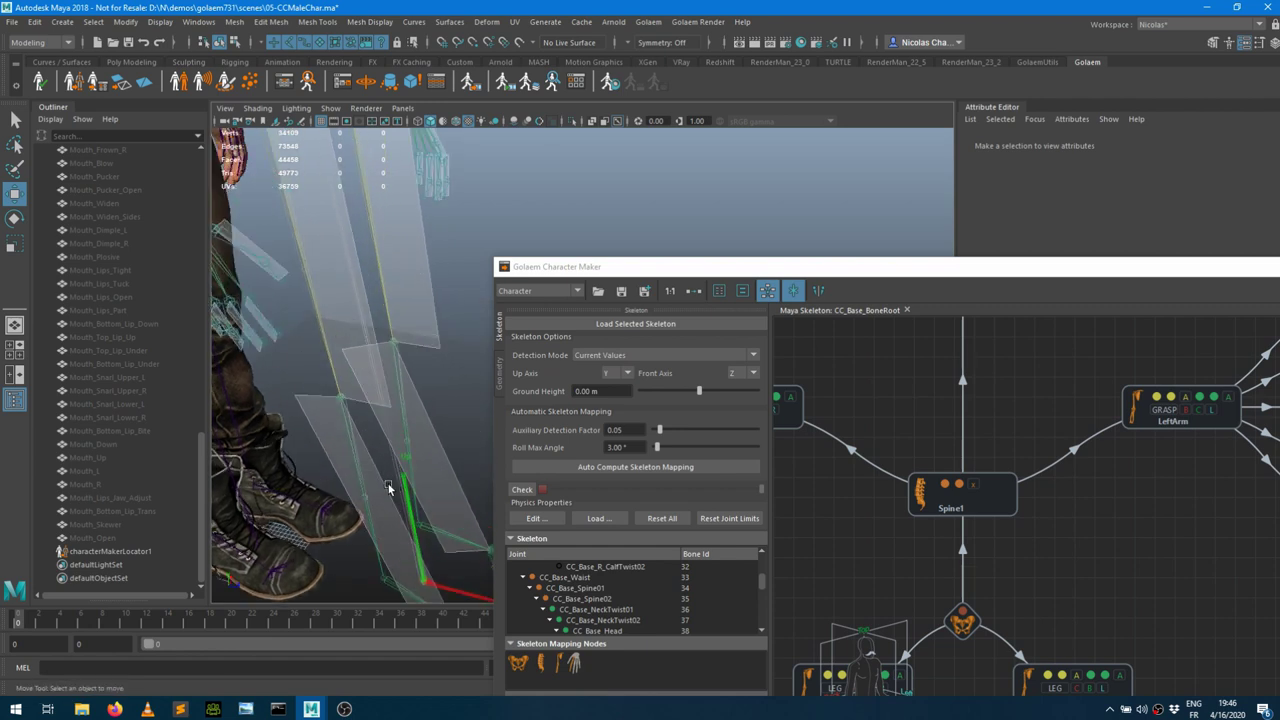
{"action": "left_click_drag", "start_coordinate": [375, 440], "coordinate": [345, 310], "text": "alt"}
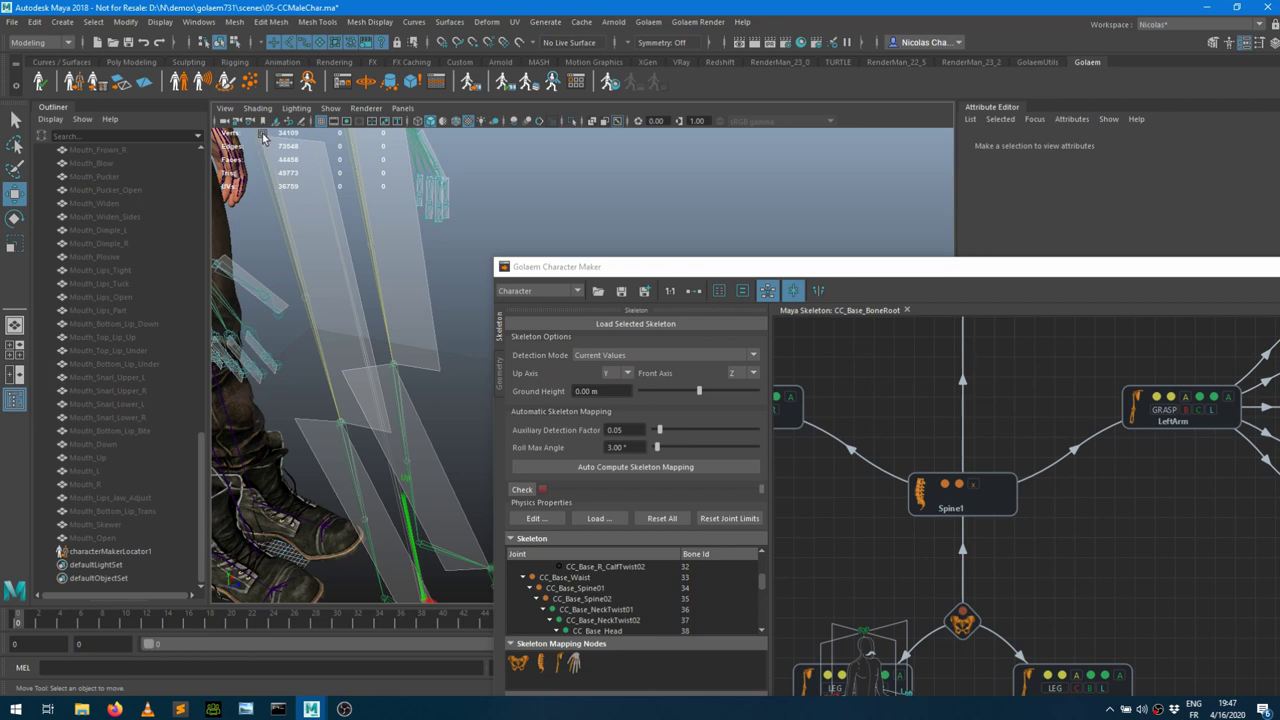
{"action": "left_click_drag", "start_coordinate": [365, 481], "coordinate": [355, 447], "text": "alt"}
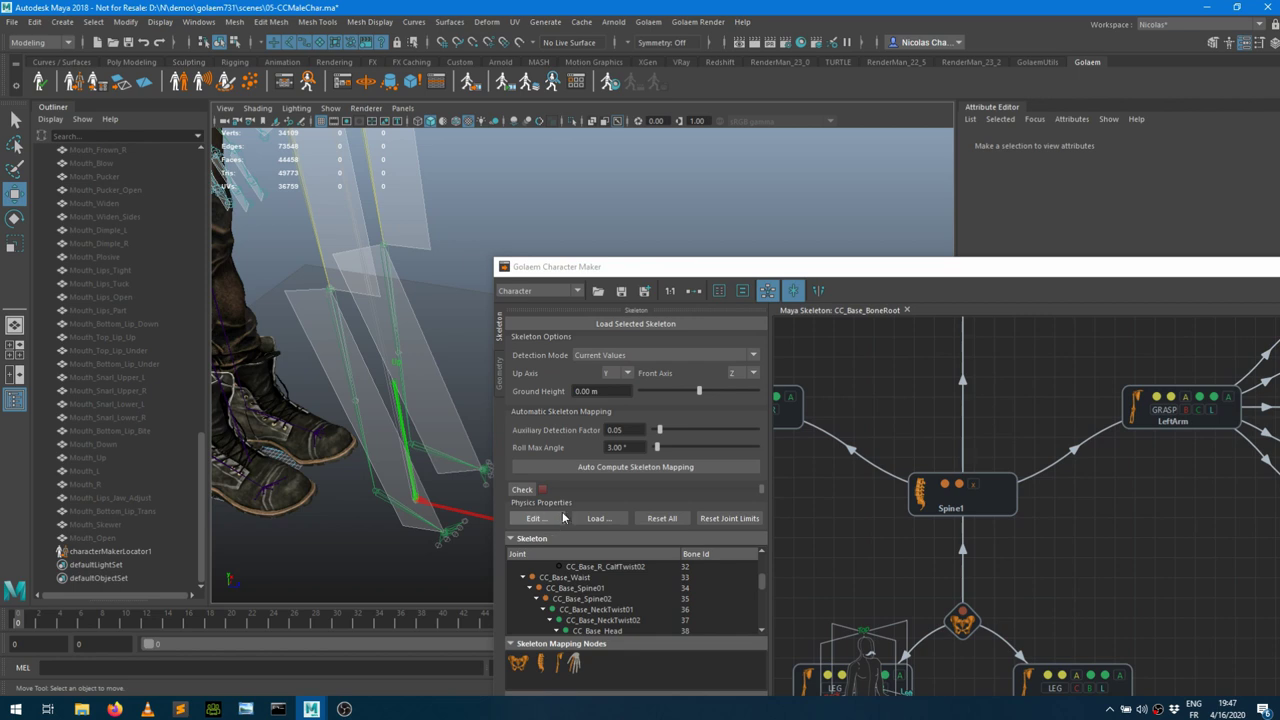
{"action": "middle_click_drag", "start_coordinate": [856, 491], "coordinate": [914, 254]}
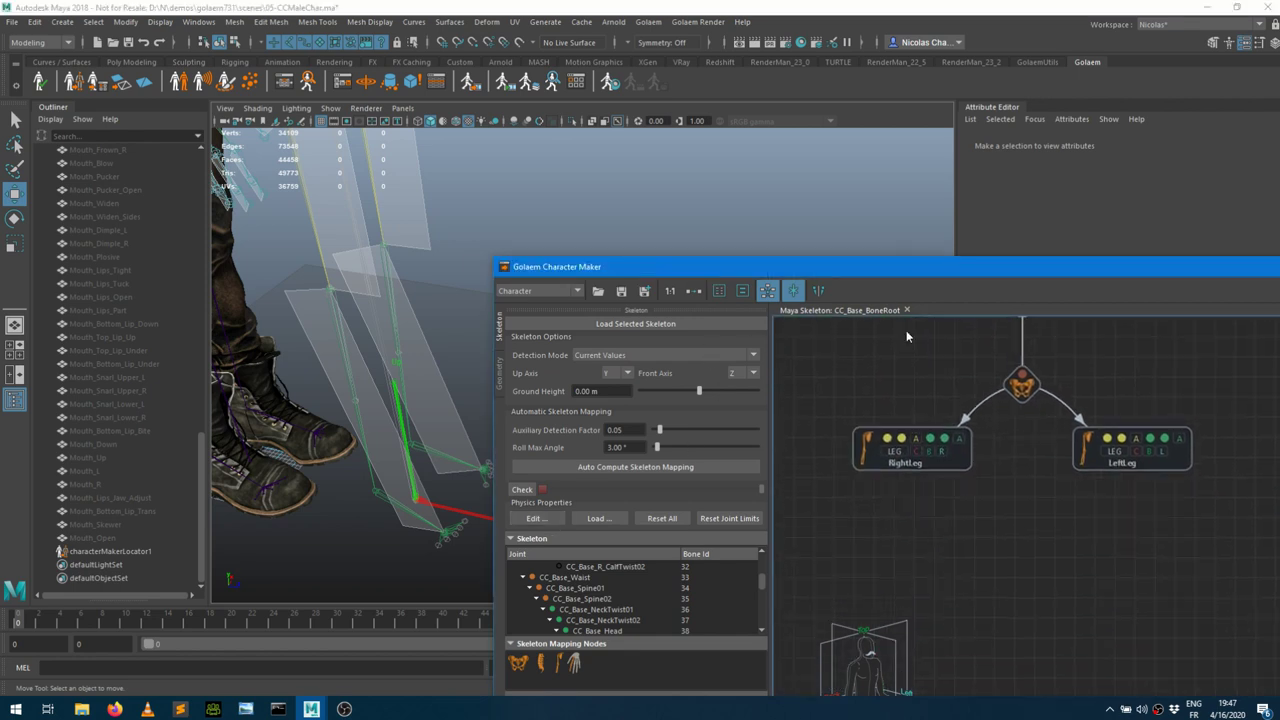
Unmap RightLeg's first two joints and map its slots to CC_Base_R_Thigh and CC_Base_R_Foot
{"action": "left_click", "coordinate": [902, 441]}
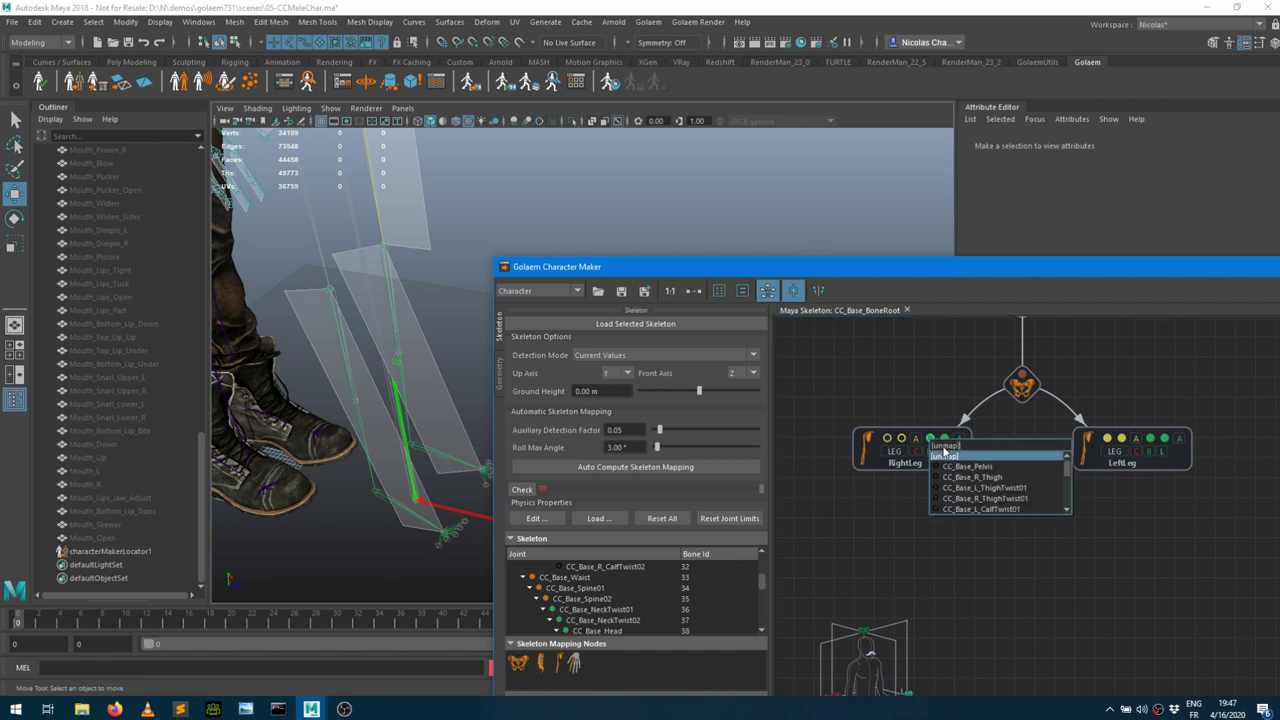
{"action": "left_click", "coordinate": [933, 438]}
{"action": "left_click", "coordinate": [944, 440]}
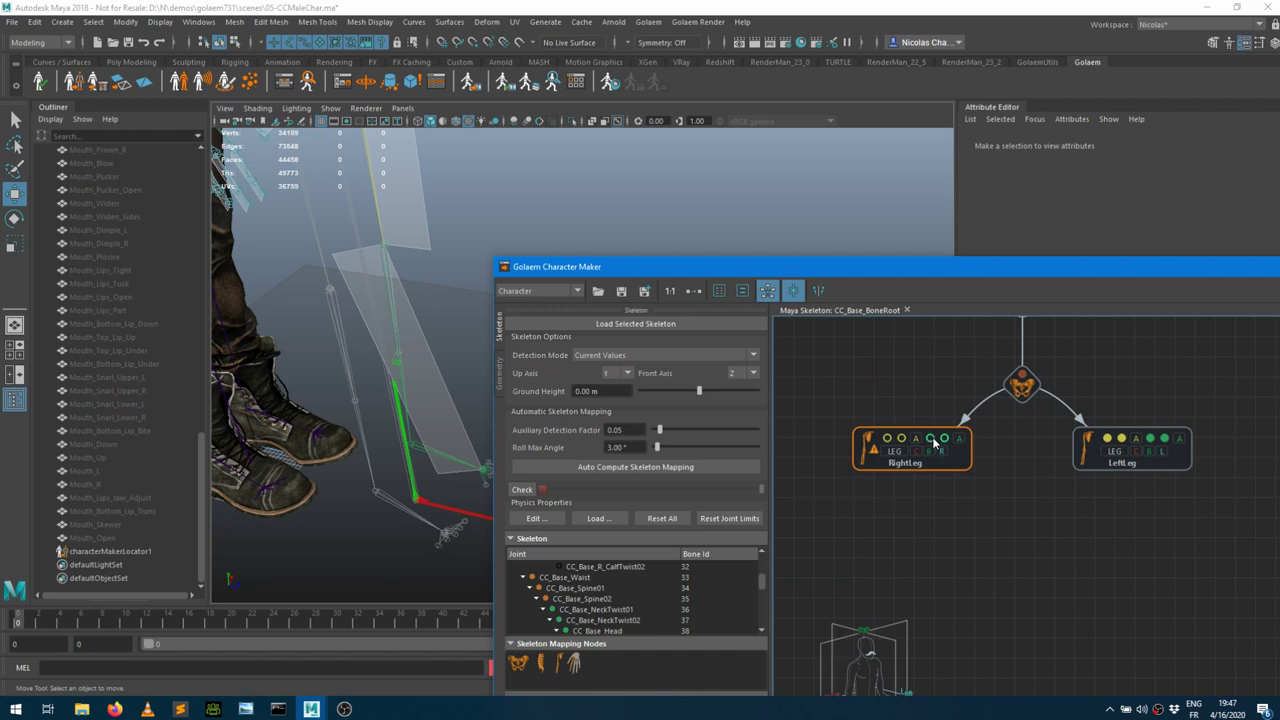
{"action": "left_click", "coordinate": [933, 440]}
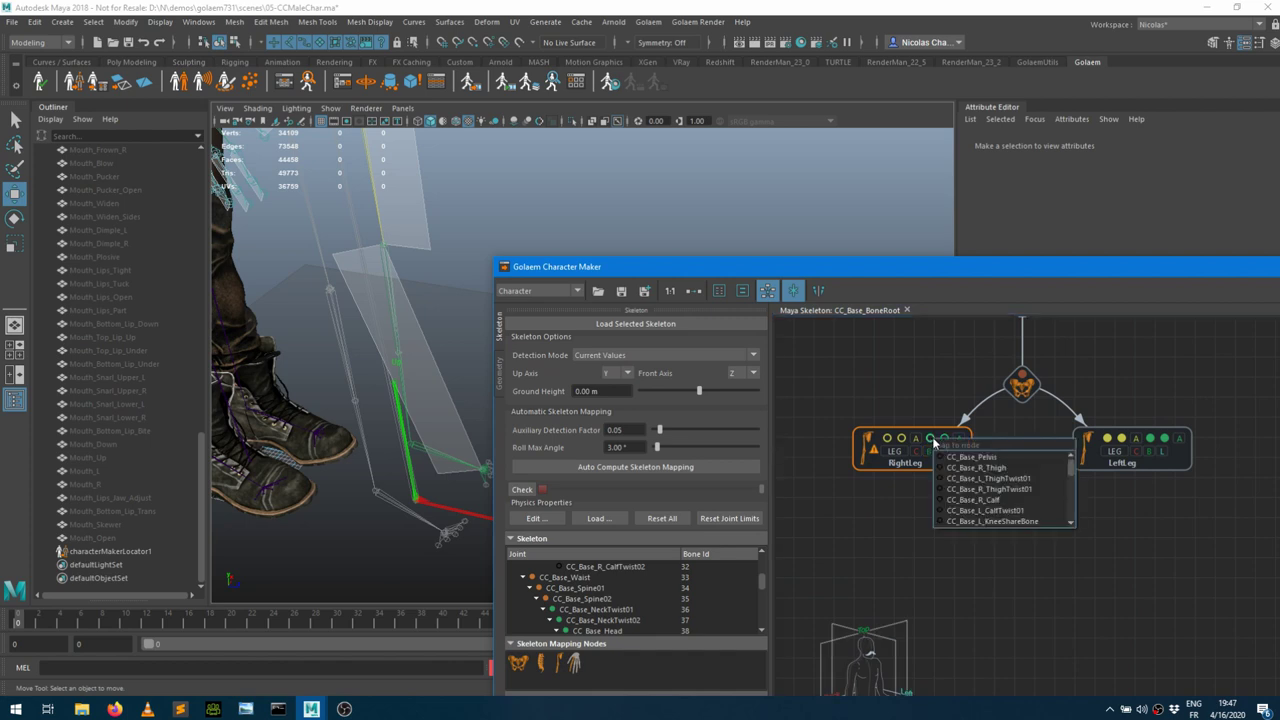
{"action": "left_click", "coordinate": [1000, 468]}
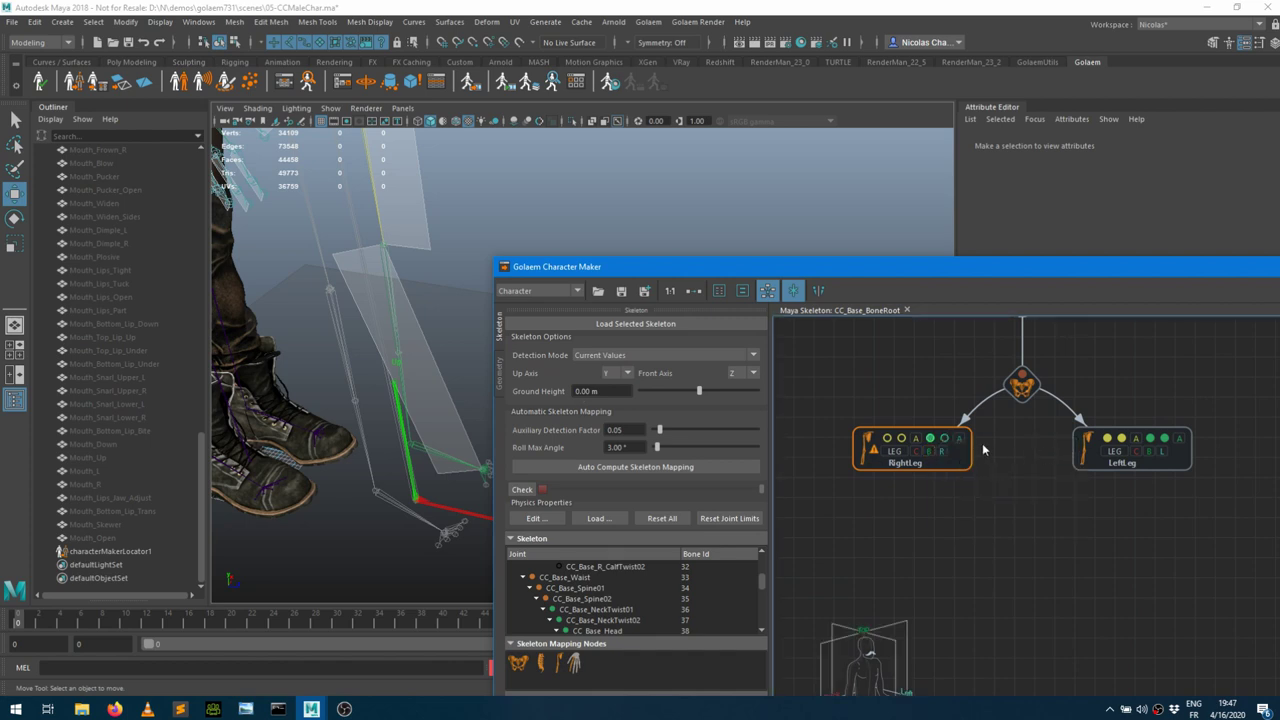
{"action": "left_click", "coordinate": [944, 440]}
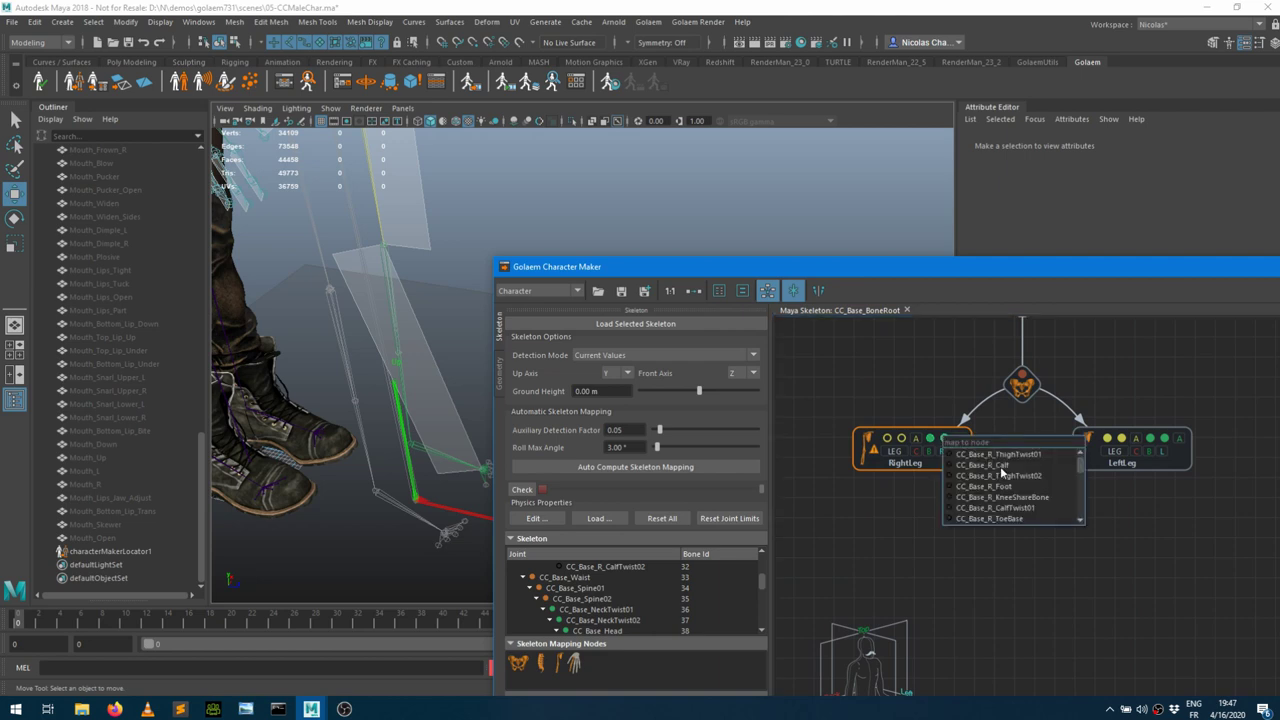
{"action": "left_click", "coordinate": [1003, 486]}
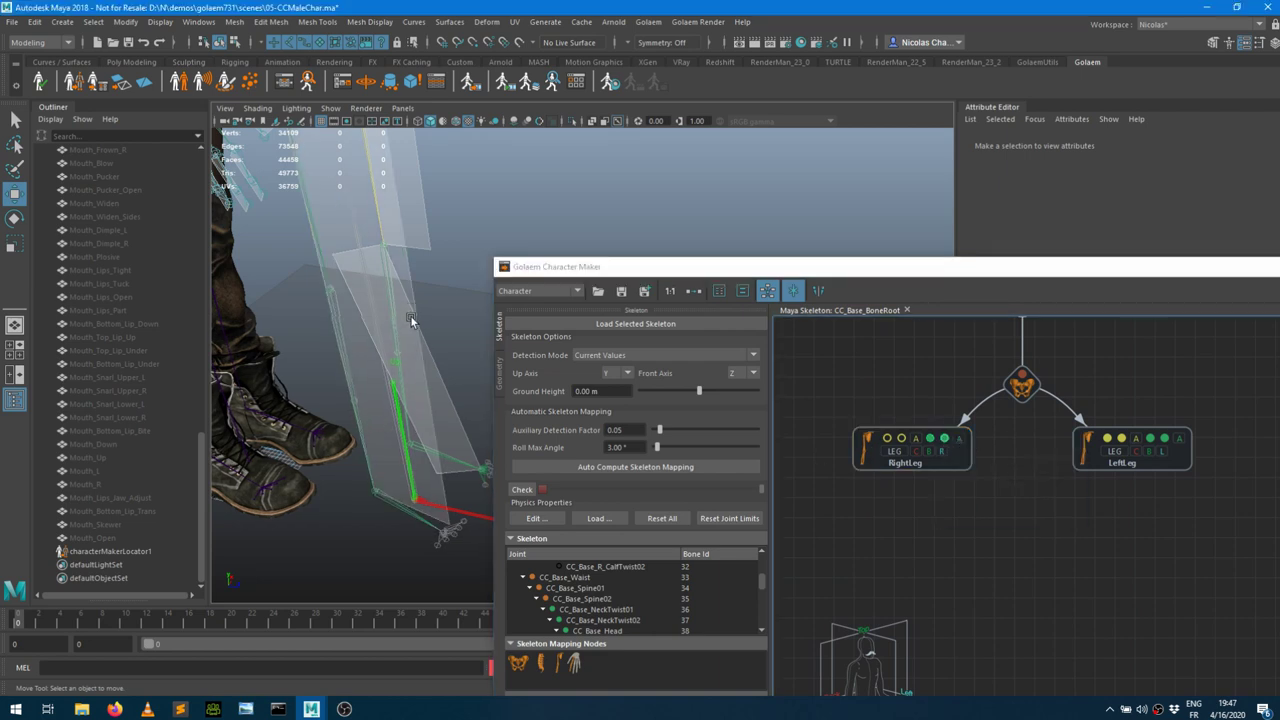
{"action": "left_click_drag", "start_coordinate": [414, 320], "coordinate": [317, 364], "text": "alt"}
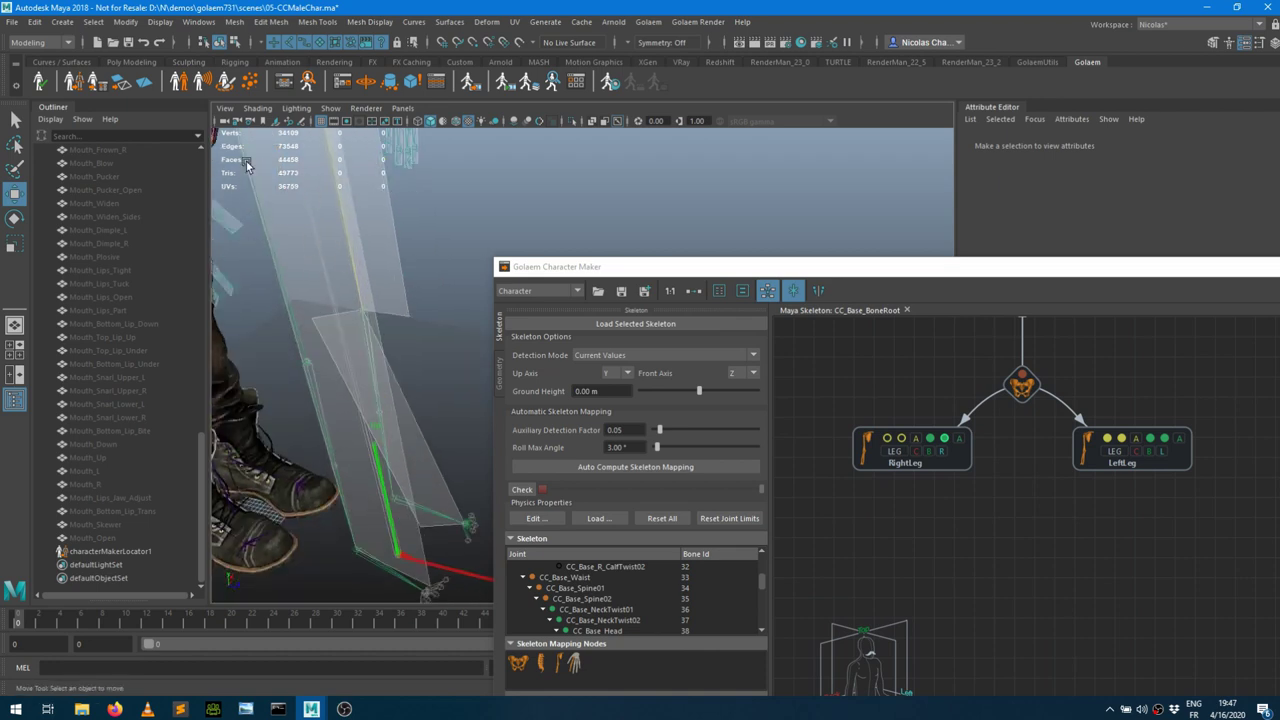
{"action": "left_click_drag", "start_coordinate": [395, 389], "coordinate": [405, 357], "text": "alt"}
{"action": "left_click_drag", "start_coordinate": [400, 220], "coordinate": [520, 232], "text": "alt"}
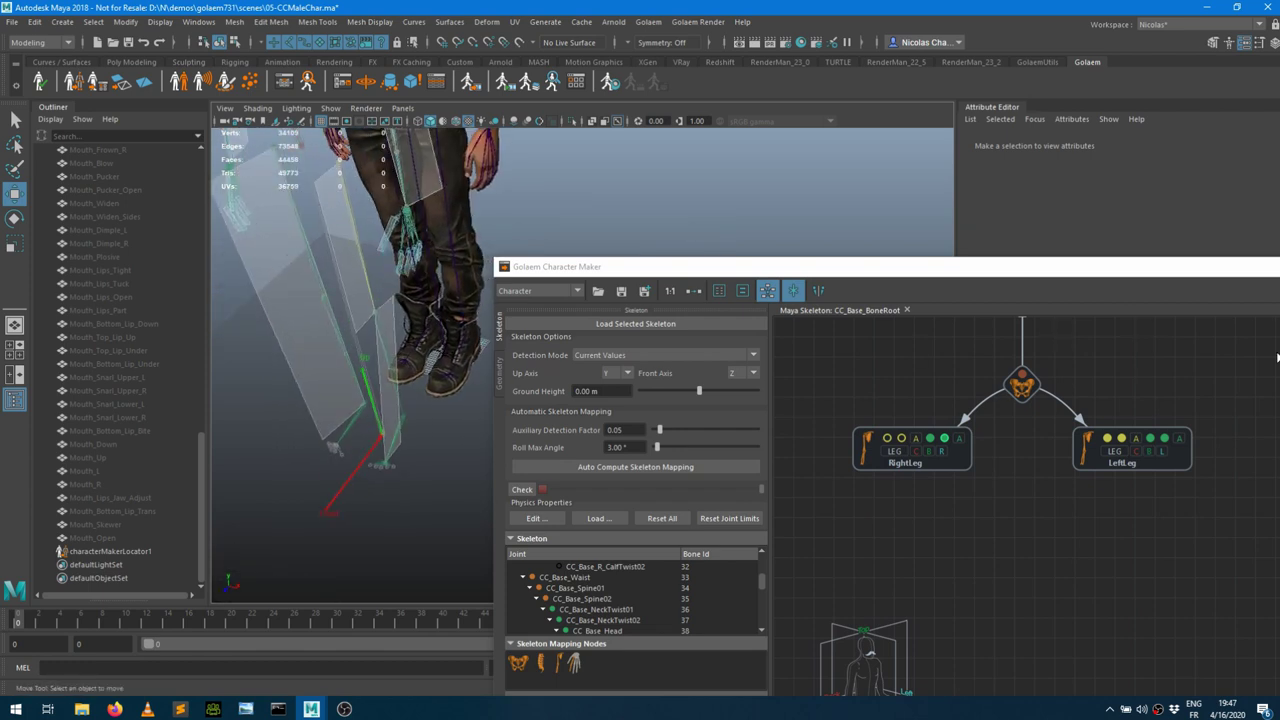
Select the LeftLeg node and start remapping its first joint slots
{"action": "left_click", "coordinate": [1110, 440]}
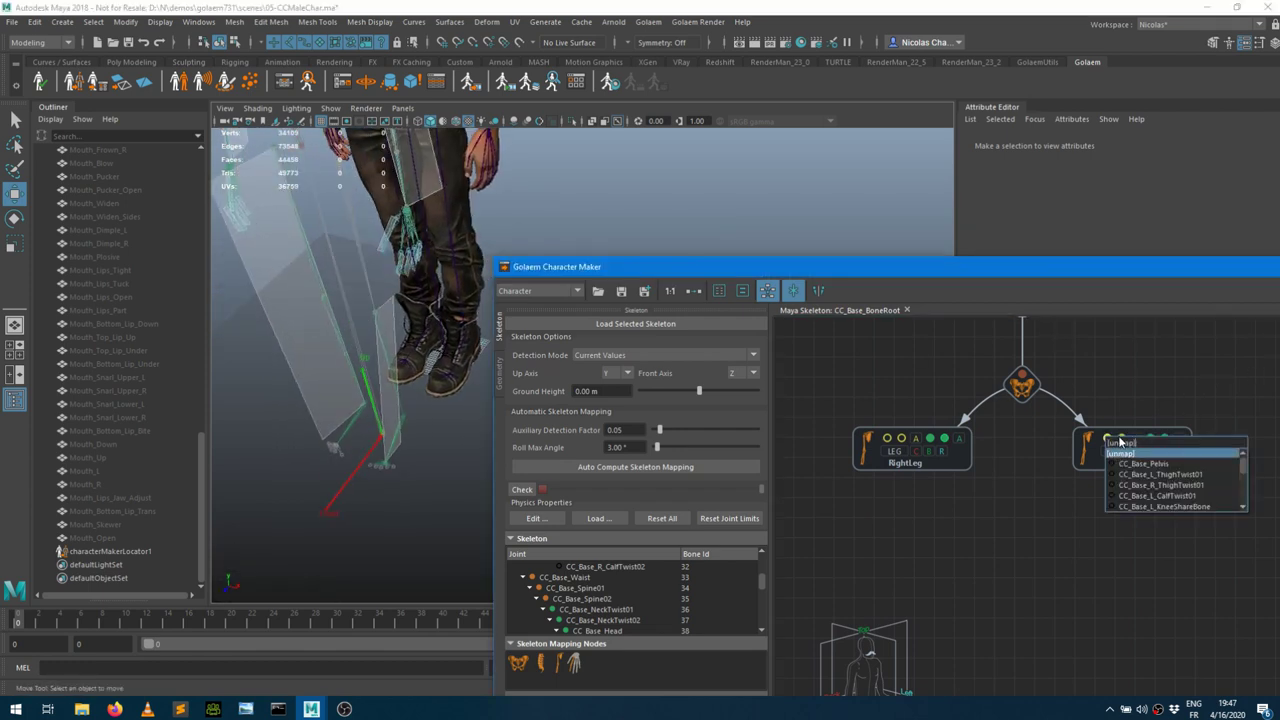
{"action": "left_click", "coordinate": [1121, 441]}
{"action": "left_click", "coordinate": [1121, 441]}
{"action": "left_click", "coordinate": [1155, 441]}
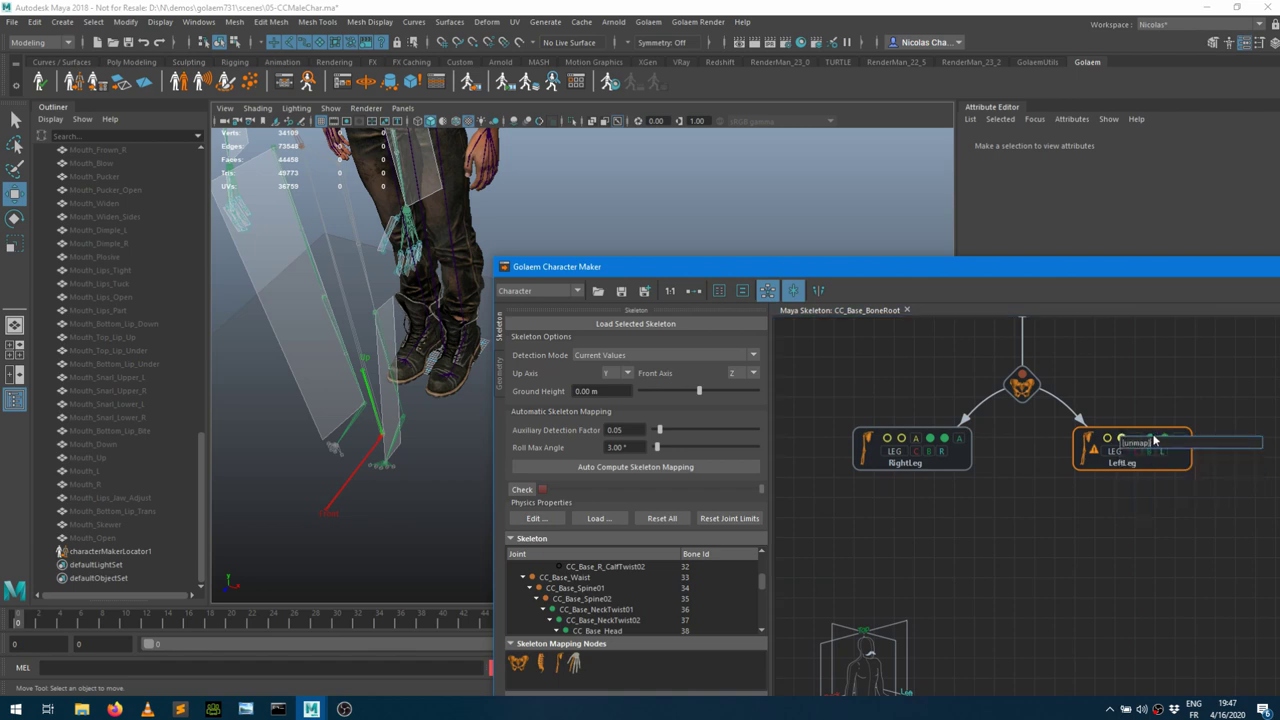
{"action": "left_click", "coordinate": [1155, 441]}
{"action": "left_click", "coordinate": [1163, 456]}
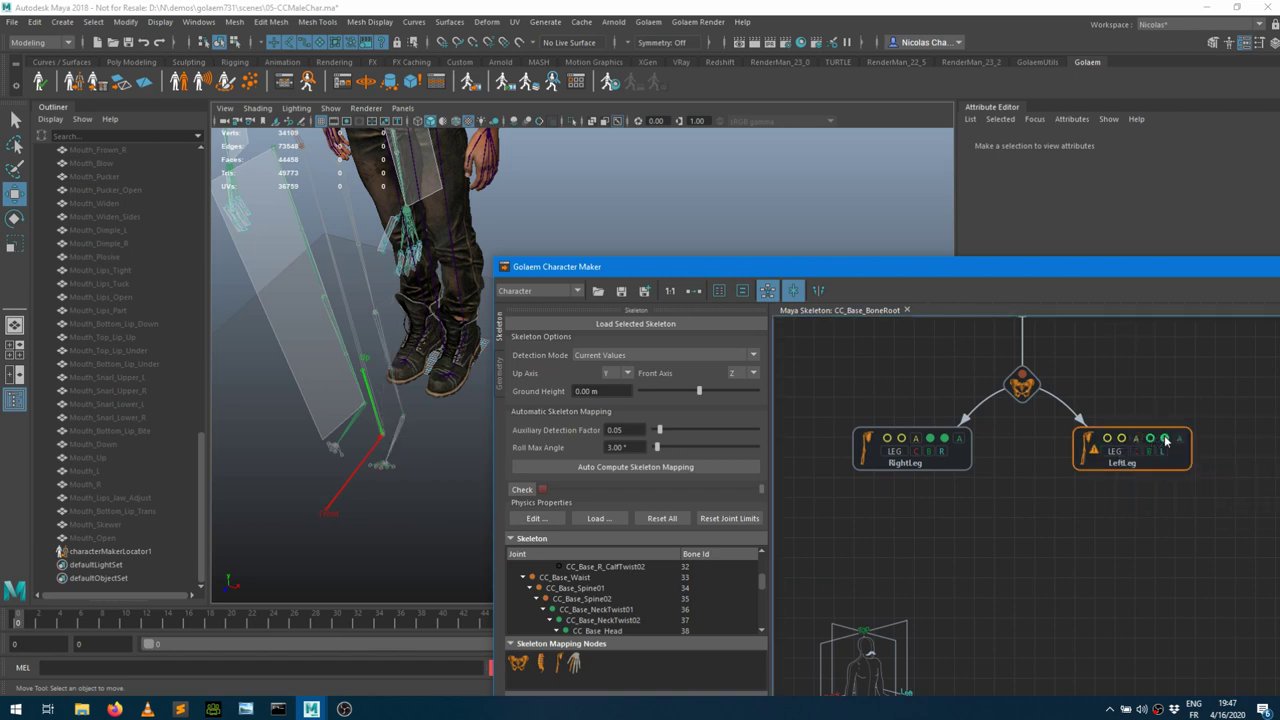
{"action": "left_click", "coordinate": [1165, 440]}
{"action": "left_click", "coordinate": [1150, 446]}
Assign CC_Base_L_Thigh, CC_Base_L_Calf and CC_Base_L_Foot to the LeftLeg slots
{"action": "left_click", "coordinate": [1150, 443]}
{"action": "left_click", "coordinate": [1152, 444]}
{"action": "left_click", "coordinate": [1155, 445]}
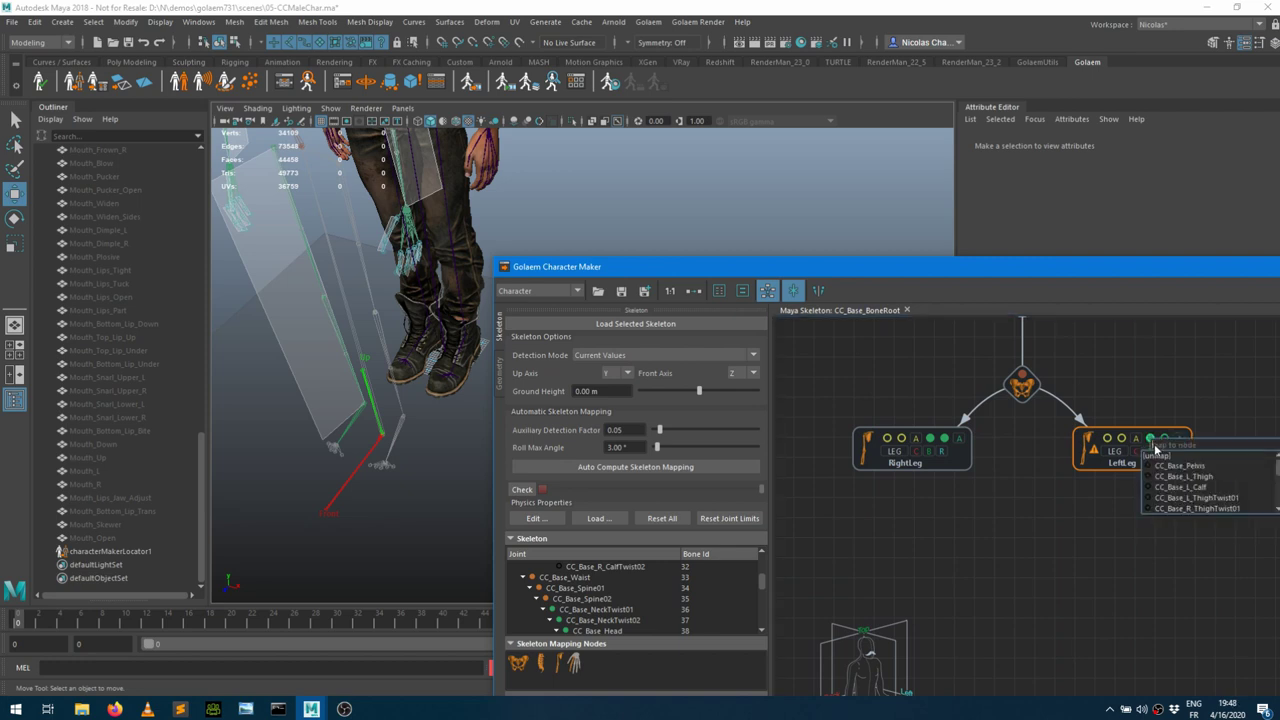
{"action": "left_click", "coordinate": [1157, 455]}
{"action": "left_click", "coordinate": [1158, 452]}
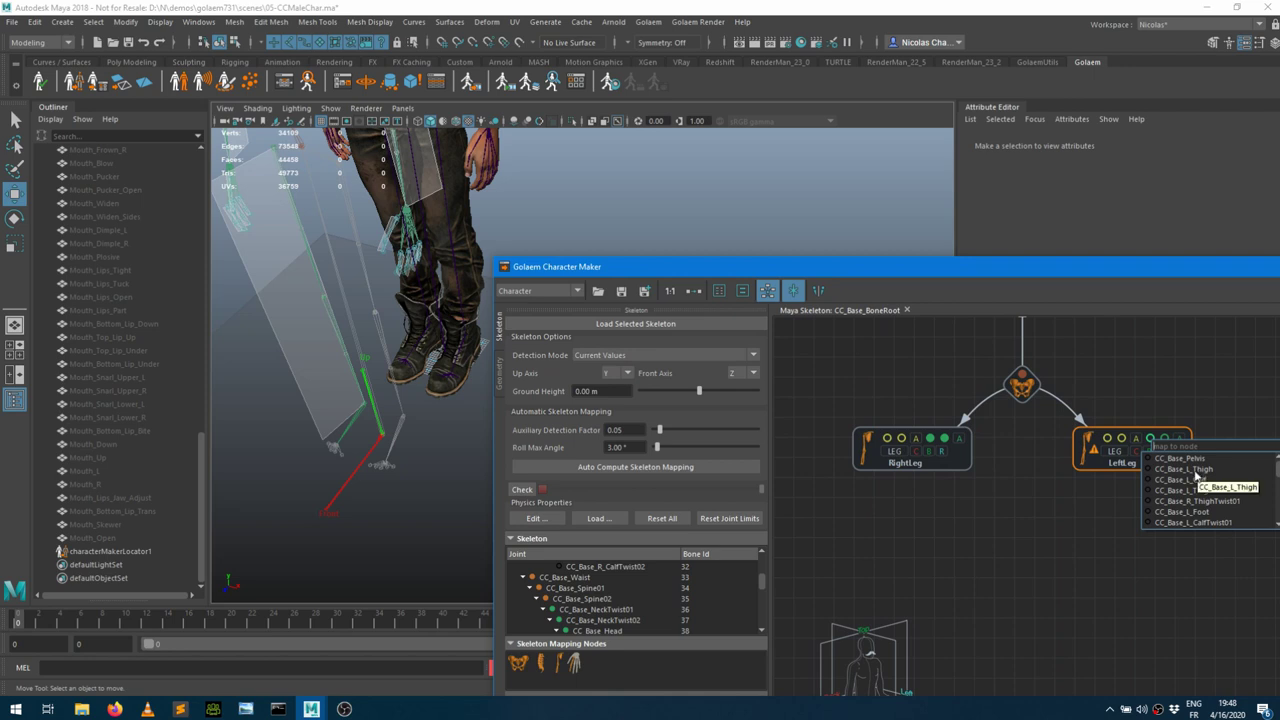
{"action": "left_click", "coordinate": [1196, 474]}
{"action": "left_click", "coordinate": [1166, 441]}
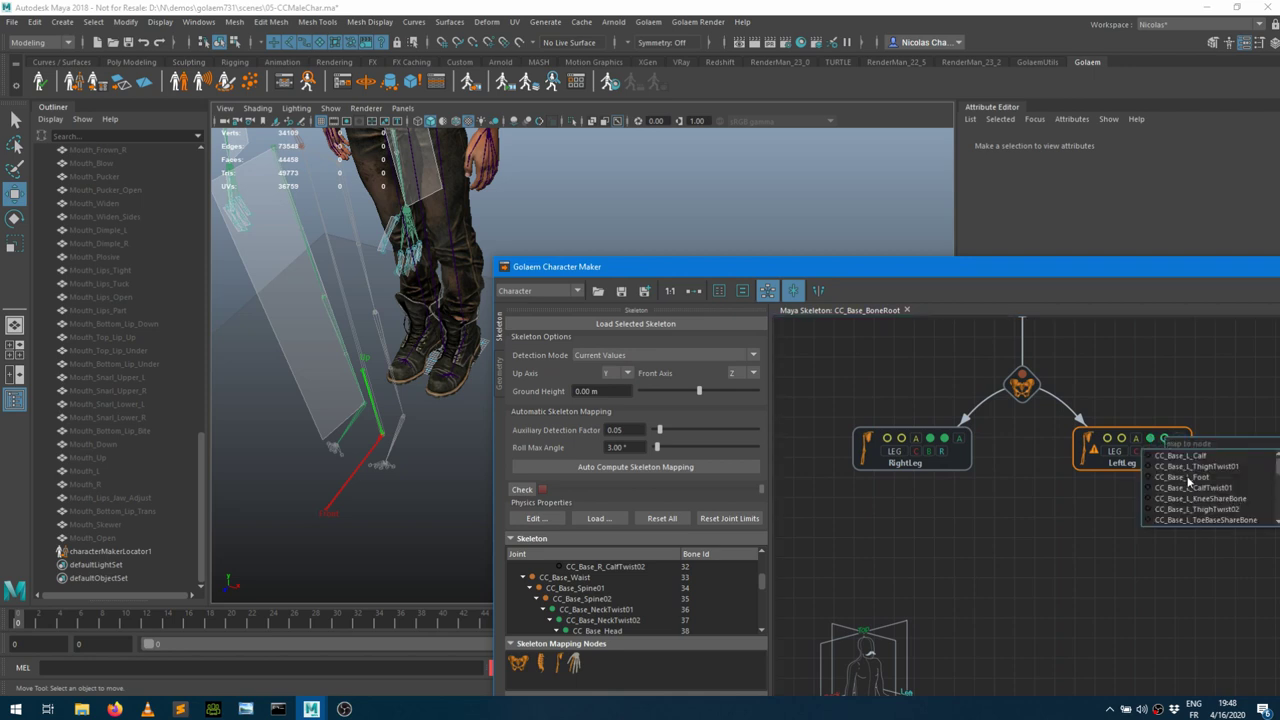
{"action": "left_click", "coordinate": [1196, 476]}
{"action": "left_click_drag", "start_coordinate": [310, 350], "coordinate": [364, 352], "text": "alt"}
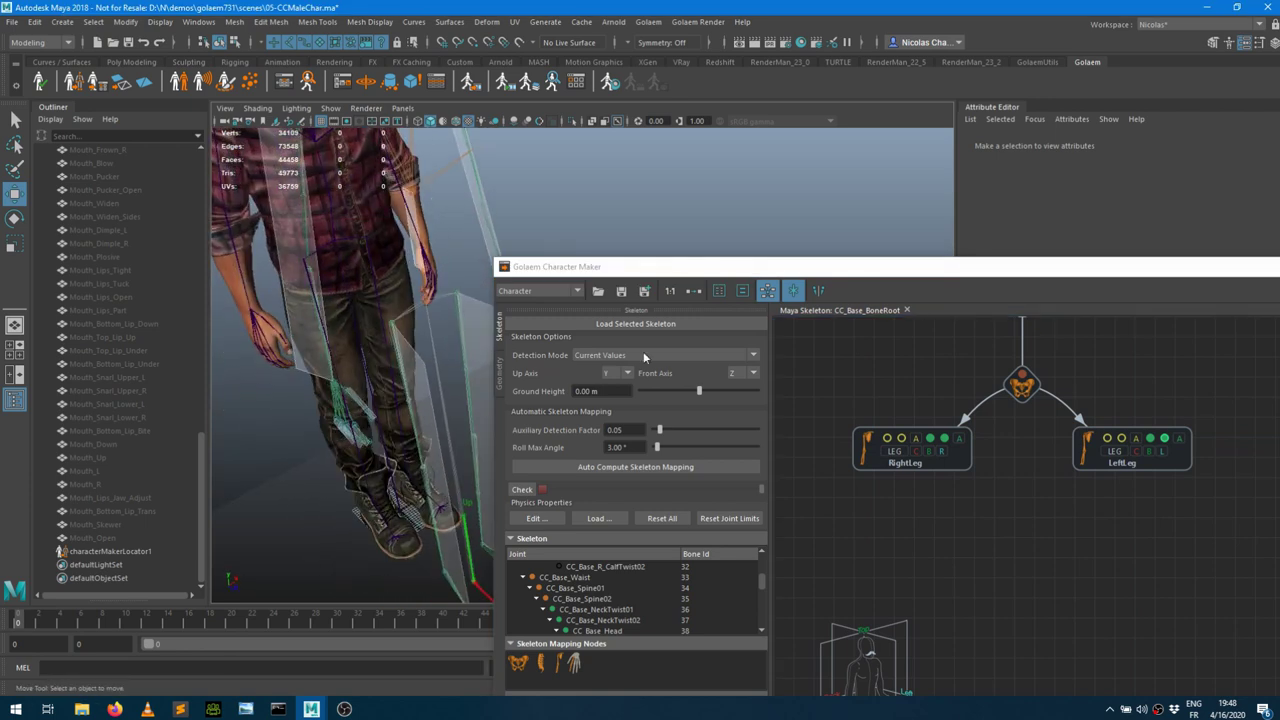
Save the mapping as CCTemplate.gcha and close the CCTemplate tab in Character Maker
{"action": "left_click", "coordinate": [621, 291]}
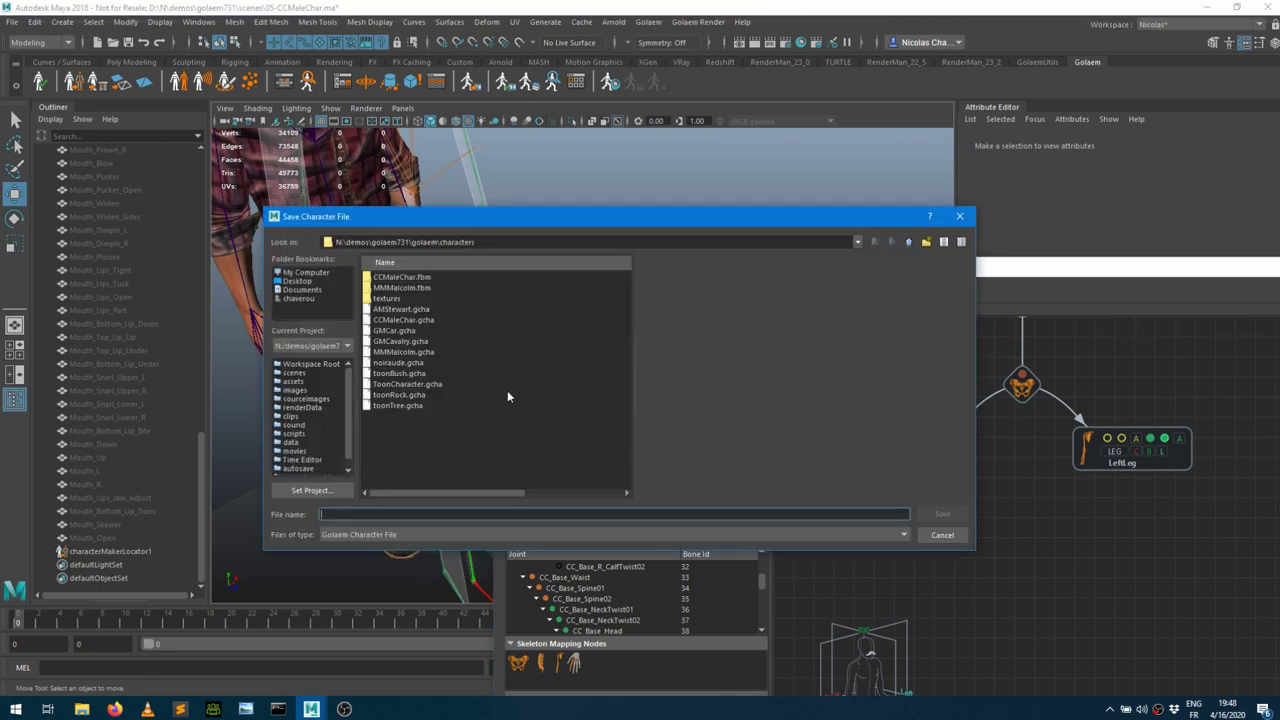
{"action": "type", "text": "CCTem"}
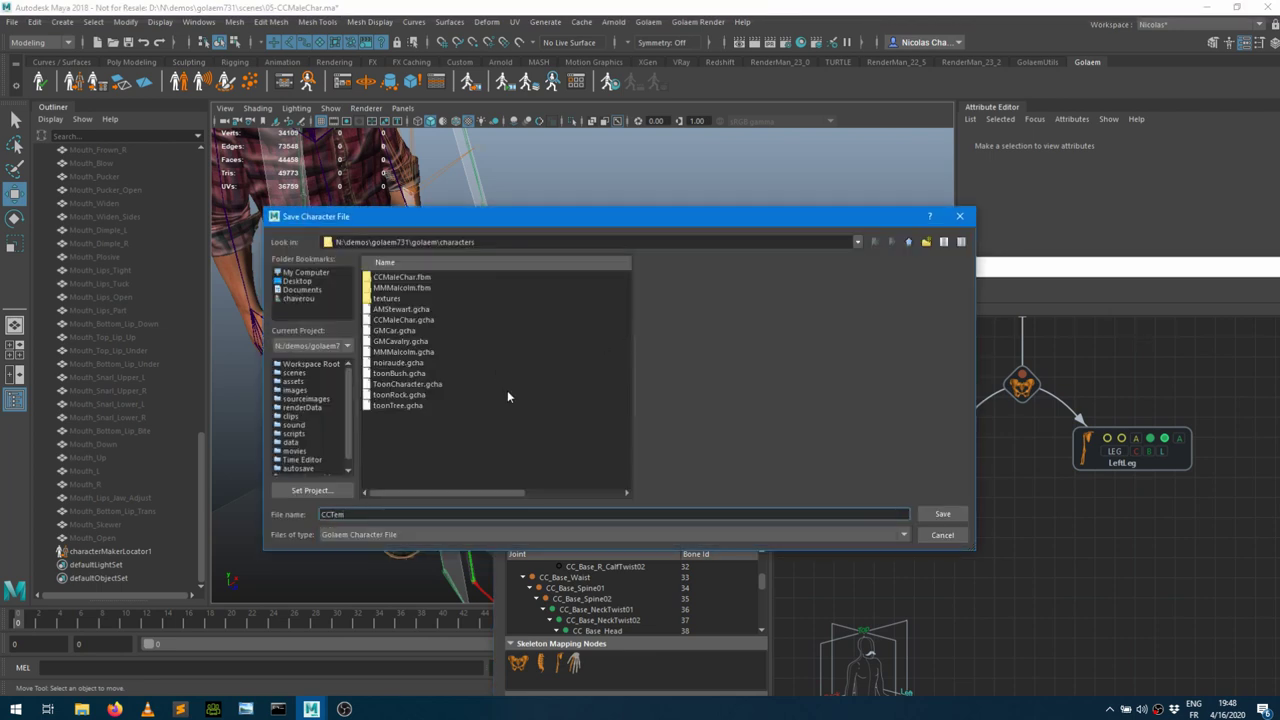
{"action": "type", "text": "plate"}
{"action": "key", "text": "Return"}
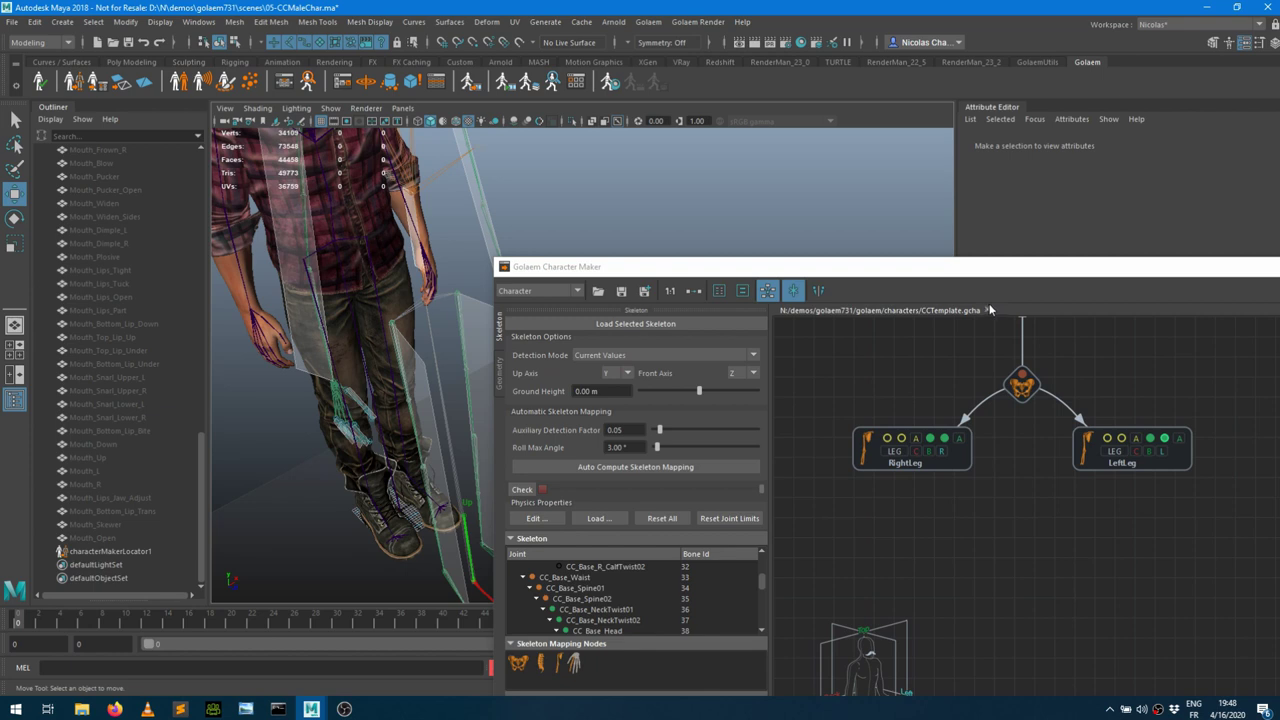
{"action": "left_click", "coordinate": [989, 310]}
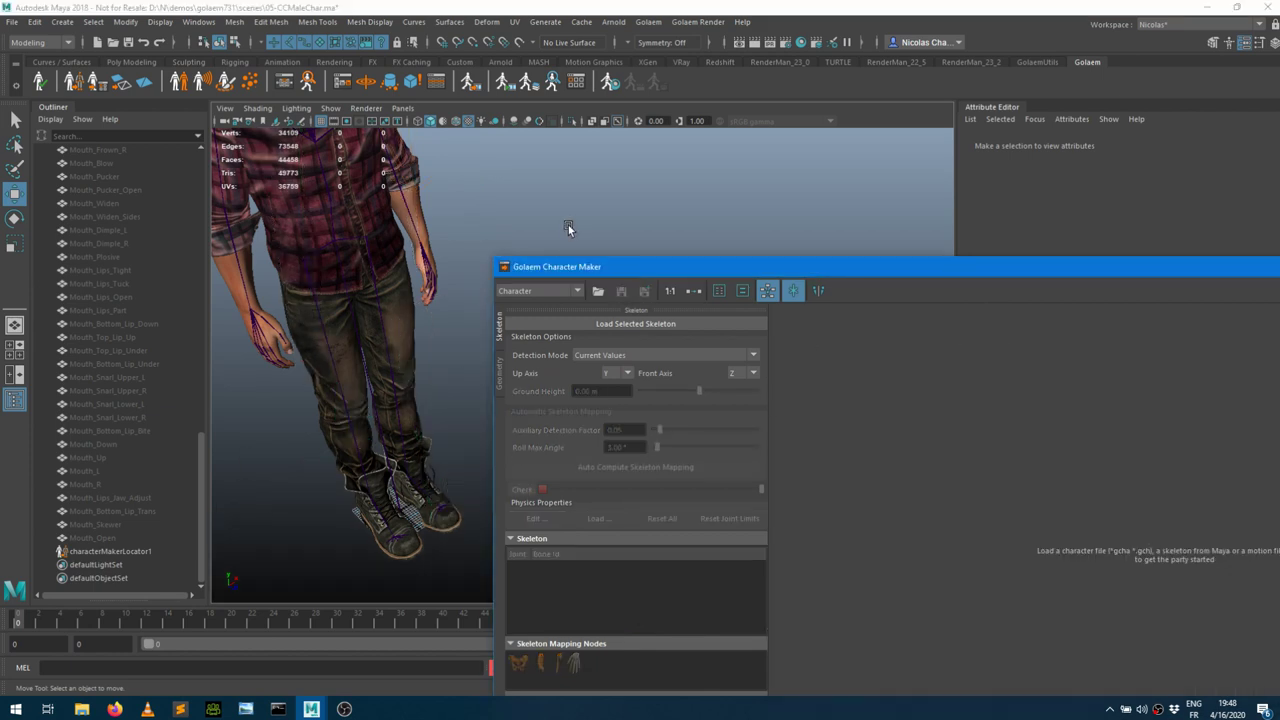
{"action": "left_click_drag", "start_coordinate": [342, 204], "coordinate": [413, 331], "text": "alt"}
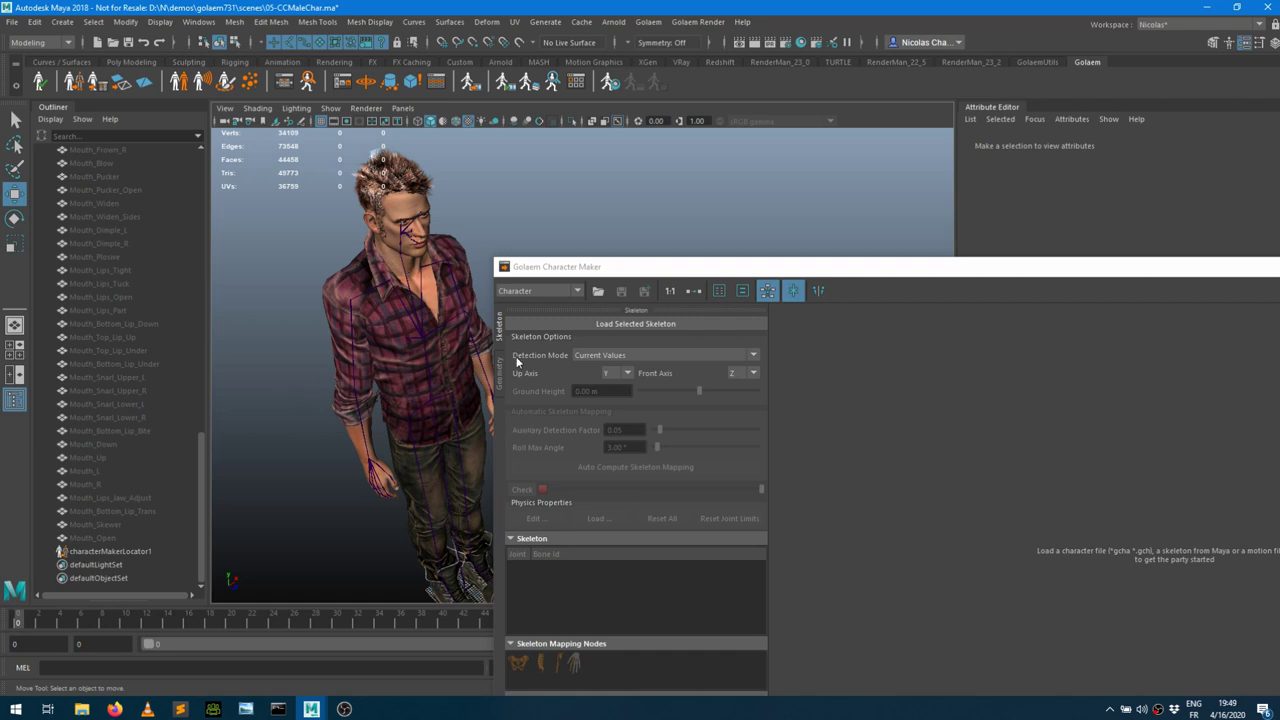
Load CCTemplate.gcha into Character Maker and reposition its window
{"action": "left_click", "coordinate": [597, 291]}
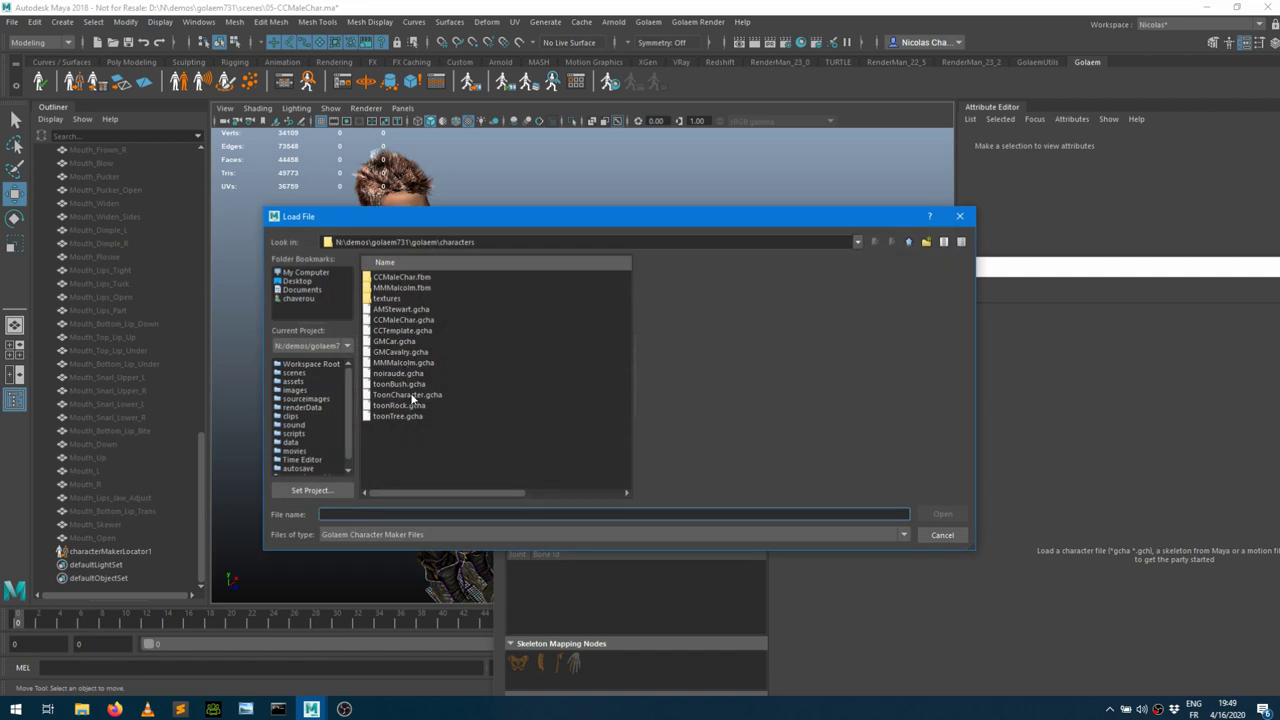
{"action": "left_click", "coordinate": [408, 331]}
{"action": "double_click", "coordinate": [408, 332]}
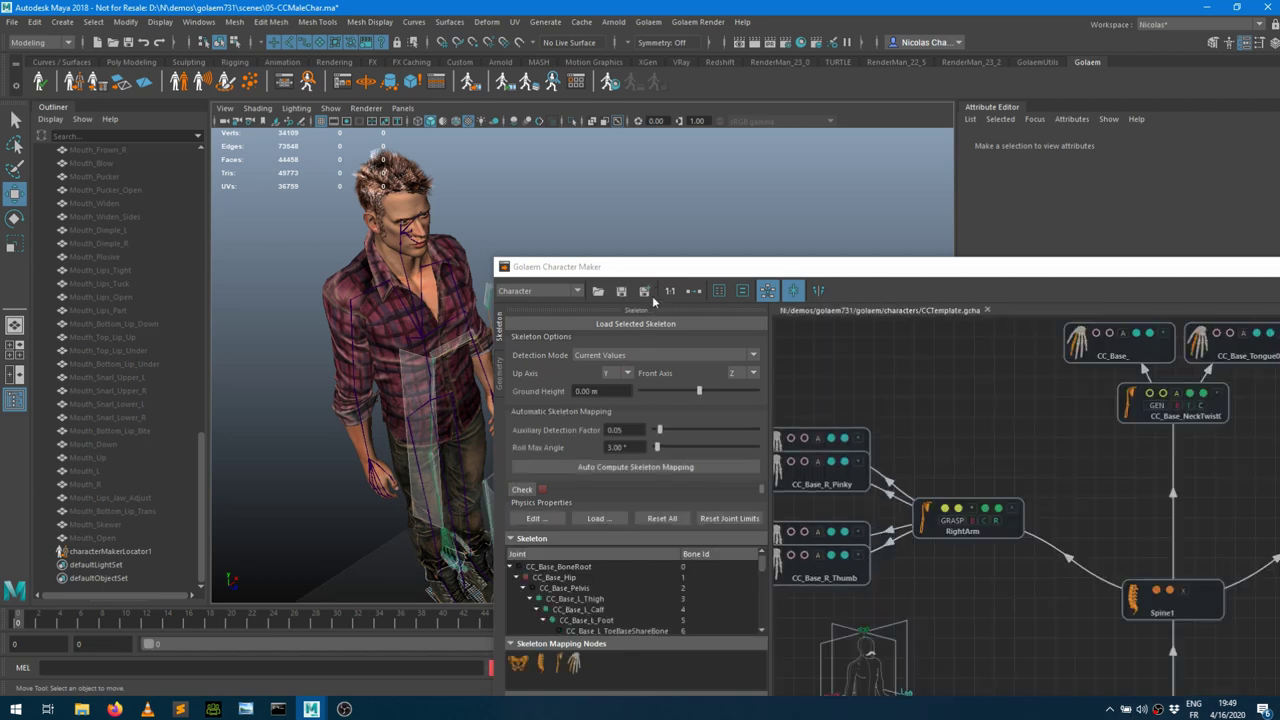
{"action": "left_click", "coordinate": [676, 268]}
{"action": "left_click_drag", "start_coordinate": [676, 268], "coordinate": [847, 204]}
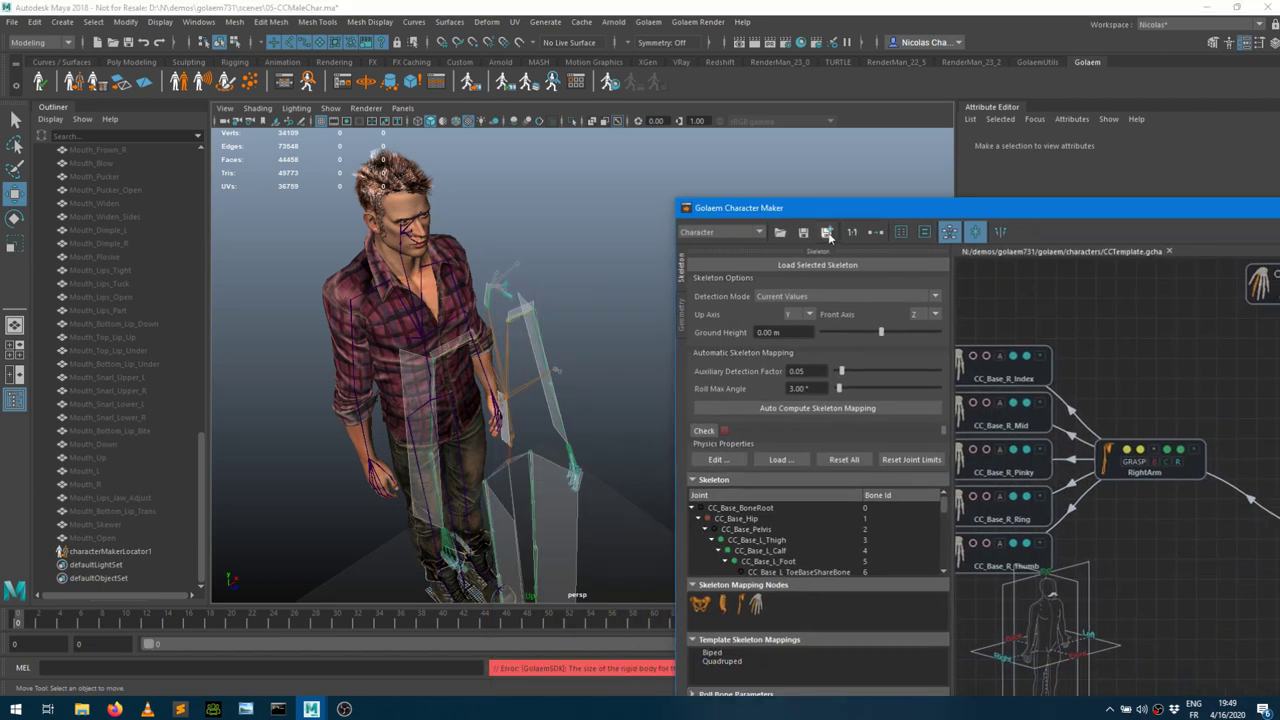
Save it as CCMaleChar, confirming the overwrite of the existing CCMaleChar.gcha
{"action": "left_click", "coordinate": [827, 232]}
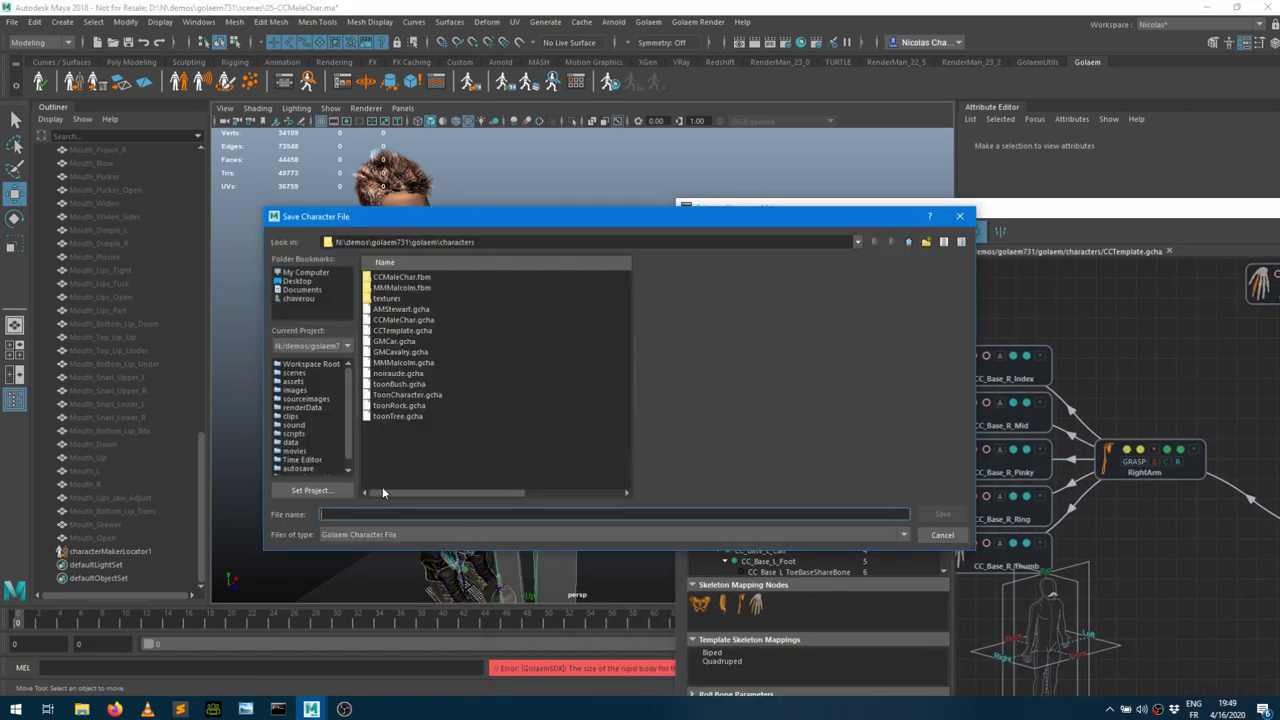
{"action": "type", "text": "CCMale"}
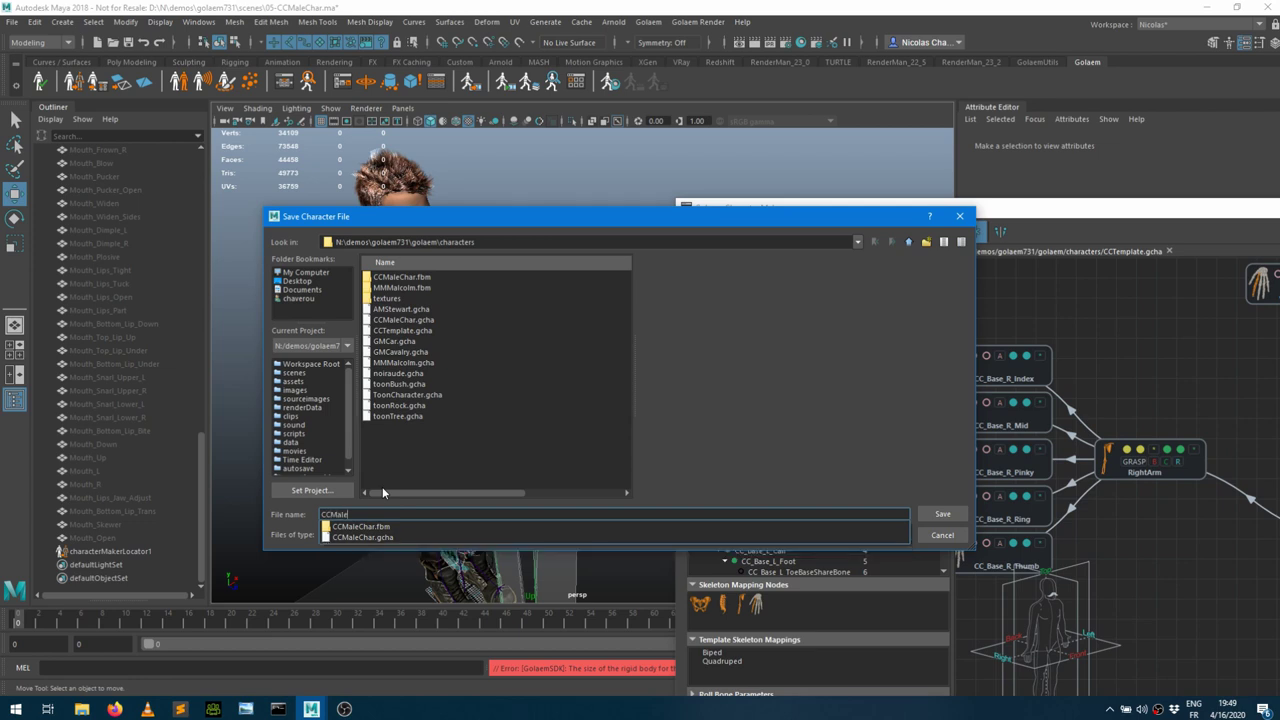
{"action": "type", "text": "Char"}
{"action": "key", "text": "Return"}
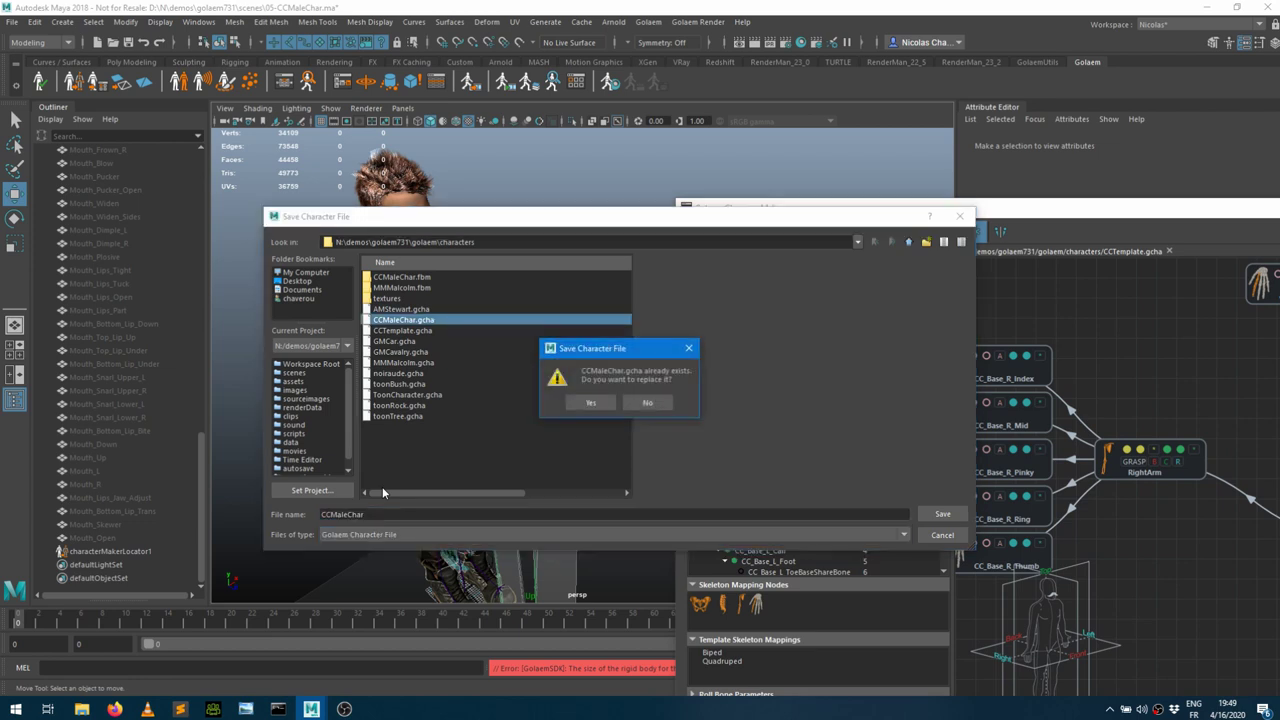
{"action": "left_click", "coordinate": [608, 403]}
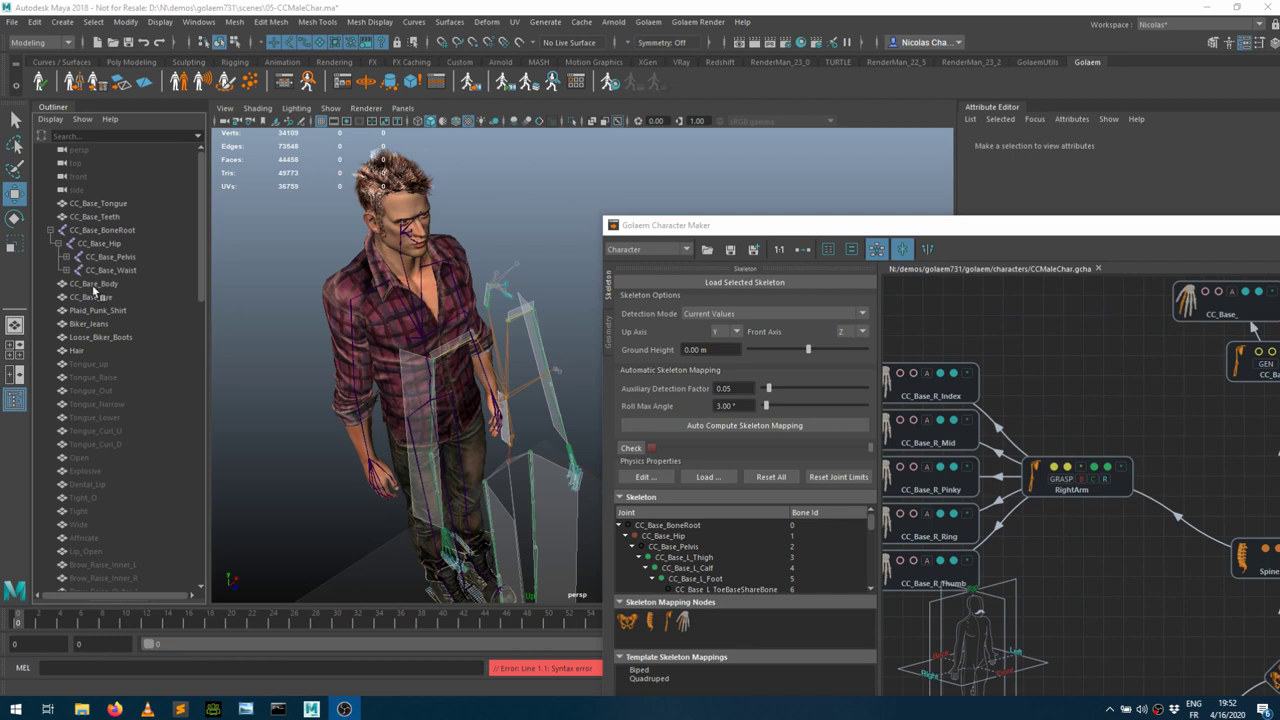
Load the CC_Base_BoneRoot skeleton into the character, remapping by bone id and accepting the default axes
{"action": "left_click", "coordinate": [119, 229]}
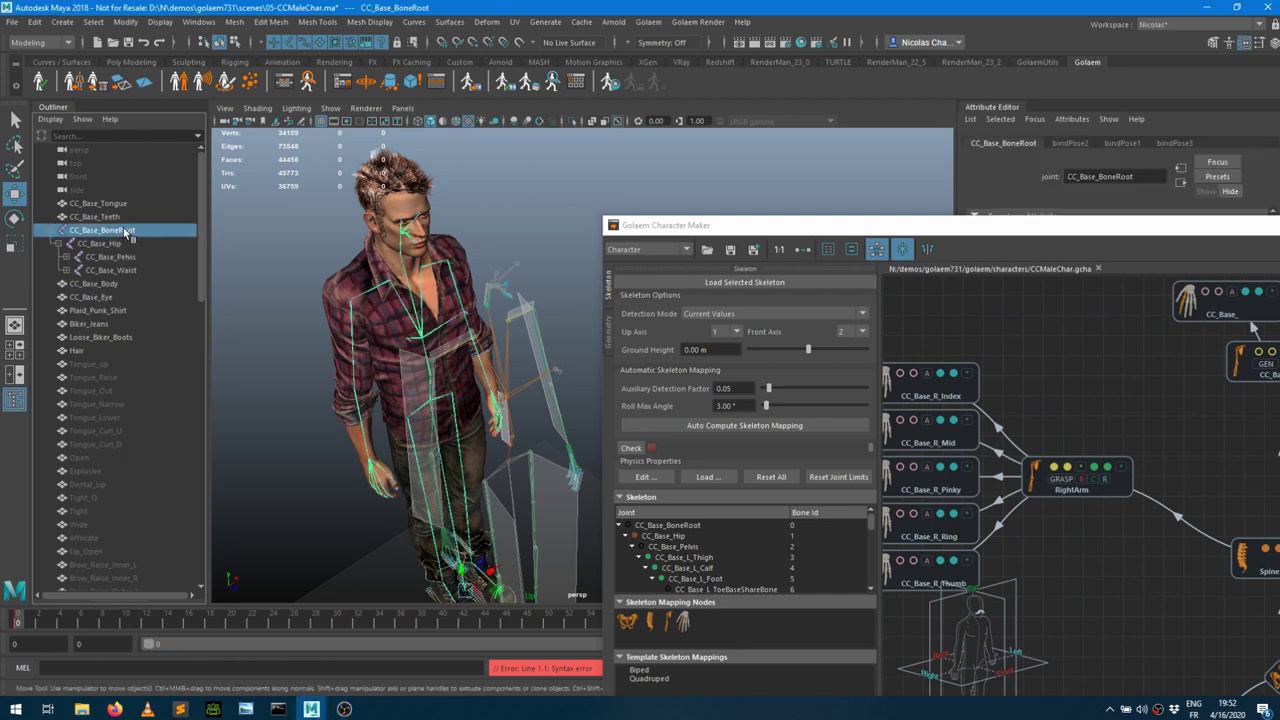
{"action": "left_click", "coordinate": [737, 282]}
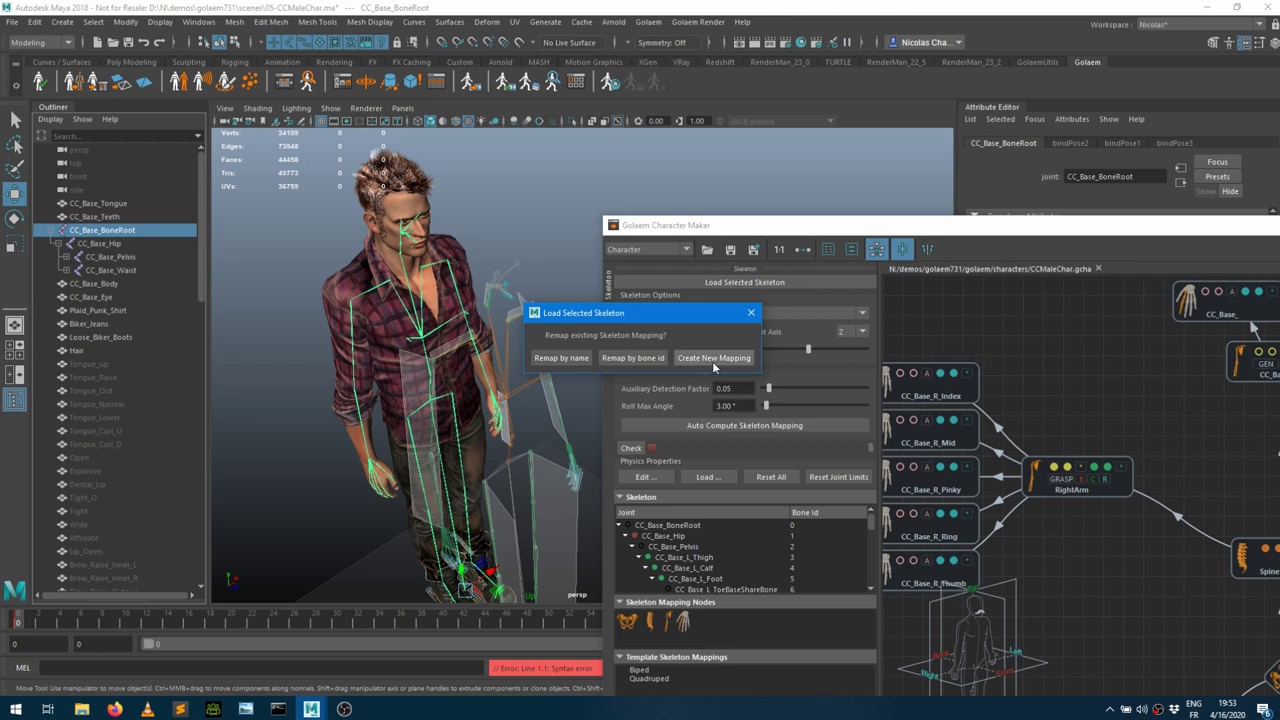
{"action": "left_click", "coordinate": [631, 358]}
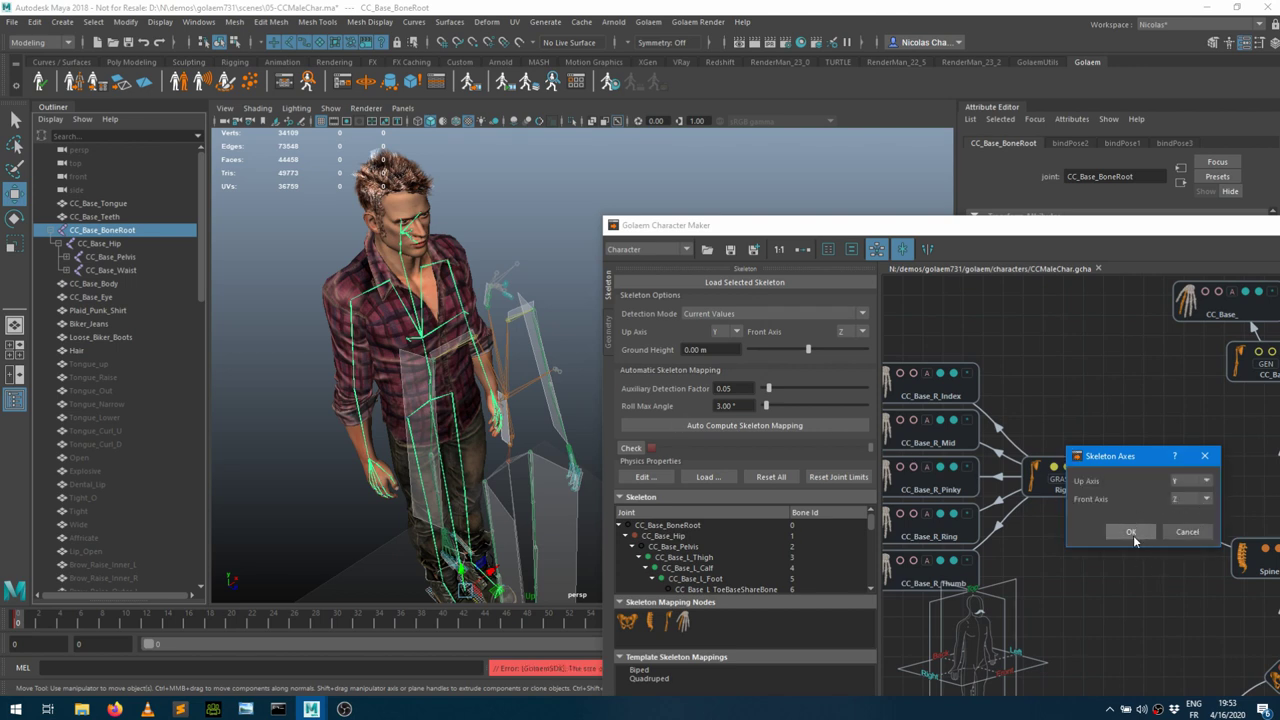
{"action": "left_click", "coordinate": [1132, 531]}
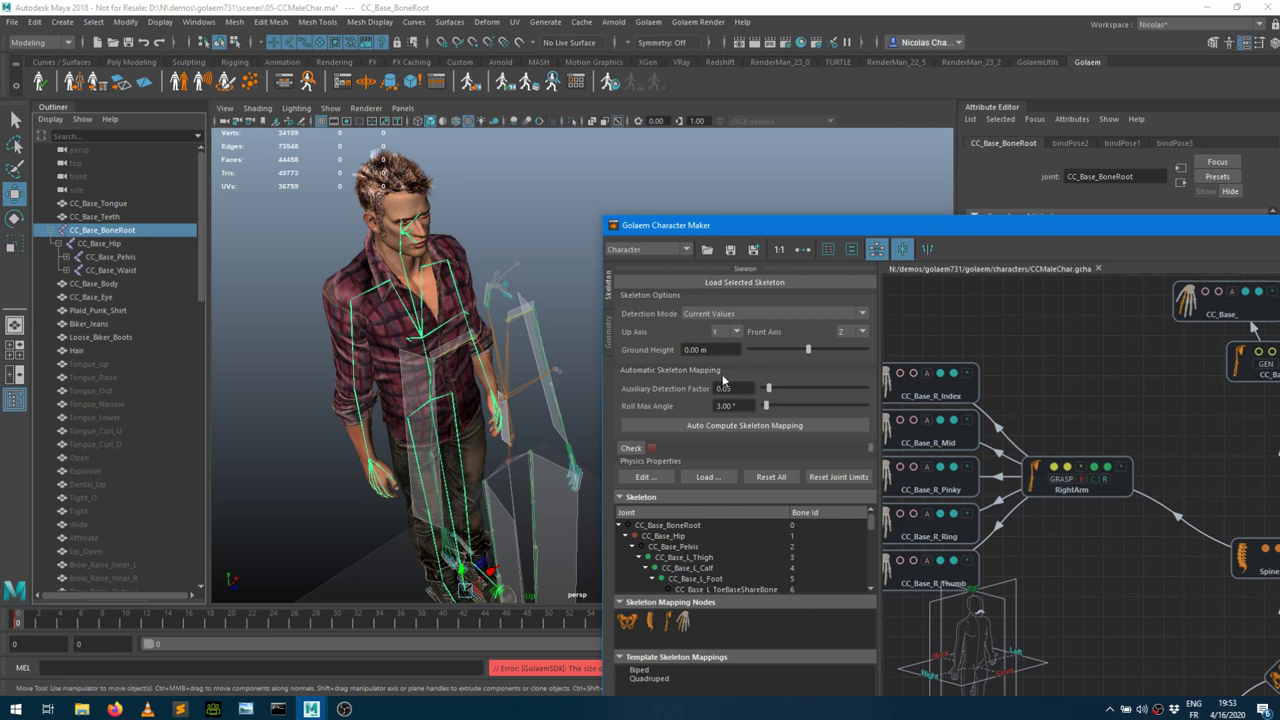
Expand the Blend Shapes section and scroll the CCMaleChar blend shapes down to the CC_Base_Tongue entries
{"action": "left_click_drag", "start_coordinate": [800, 228], "coordinate": [796, 89]}
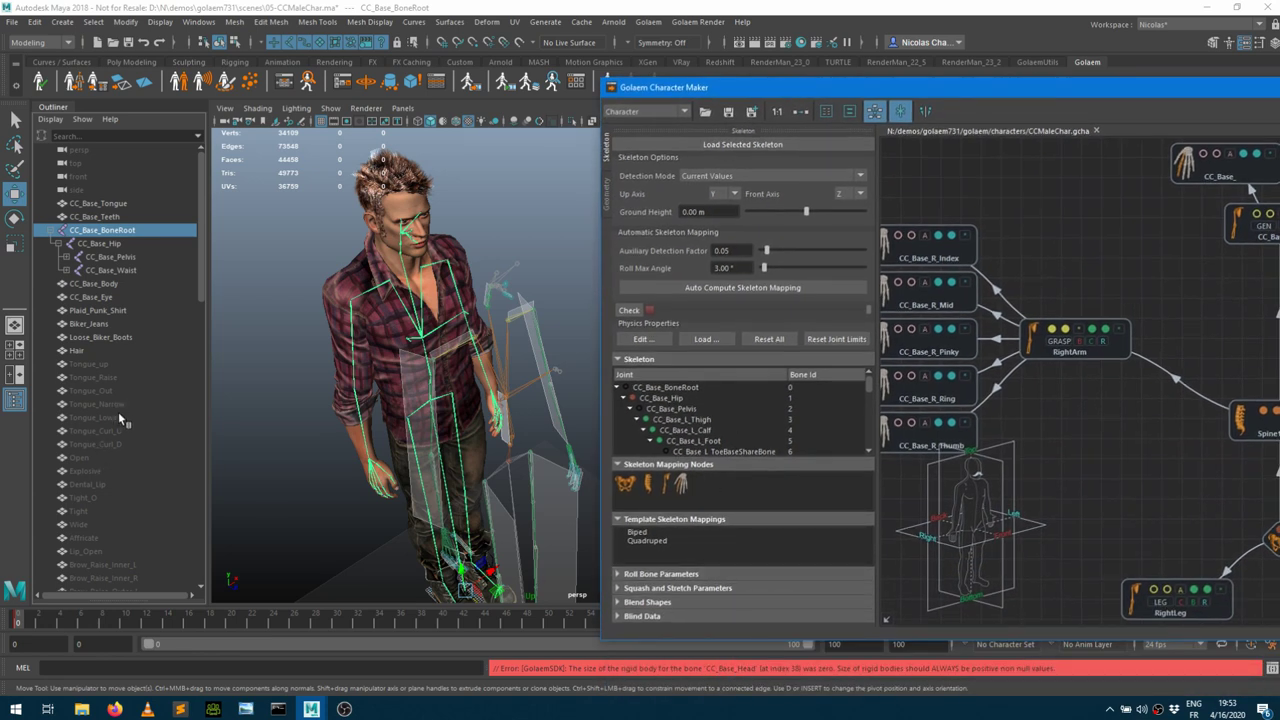
{"action": "scroll", "coordinate": [118, 409], "scroll_direction": "down", "scroll_amount": 10}
{"action": "scroll", "coordinate": [98, 422], "scroll_direction": "down", "scroll_amount": 8}
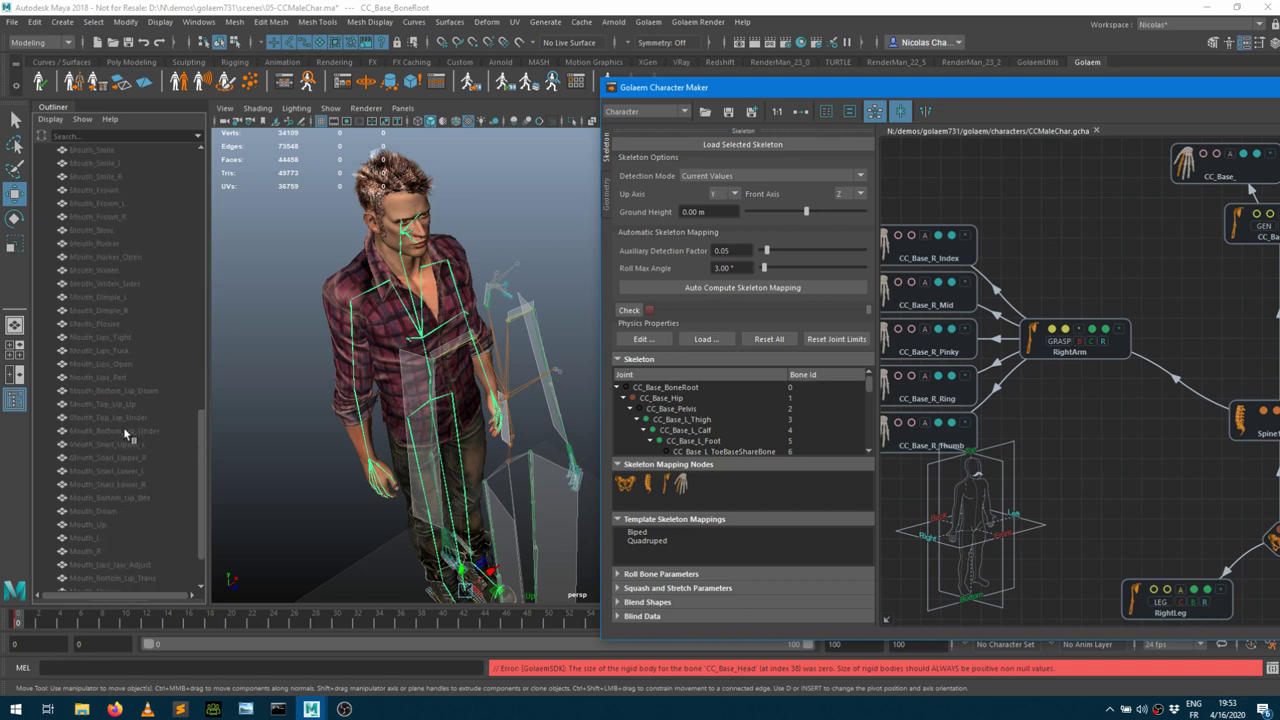
{"action": "left_click", "coordinate": [668, 603]}
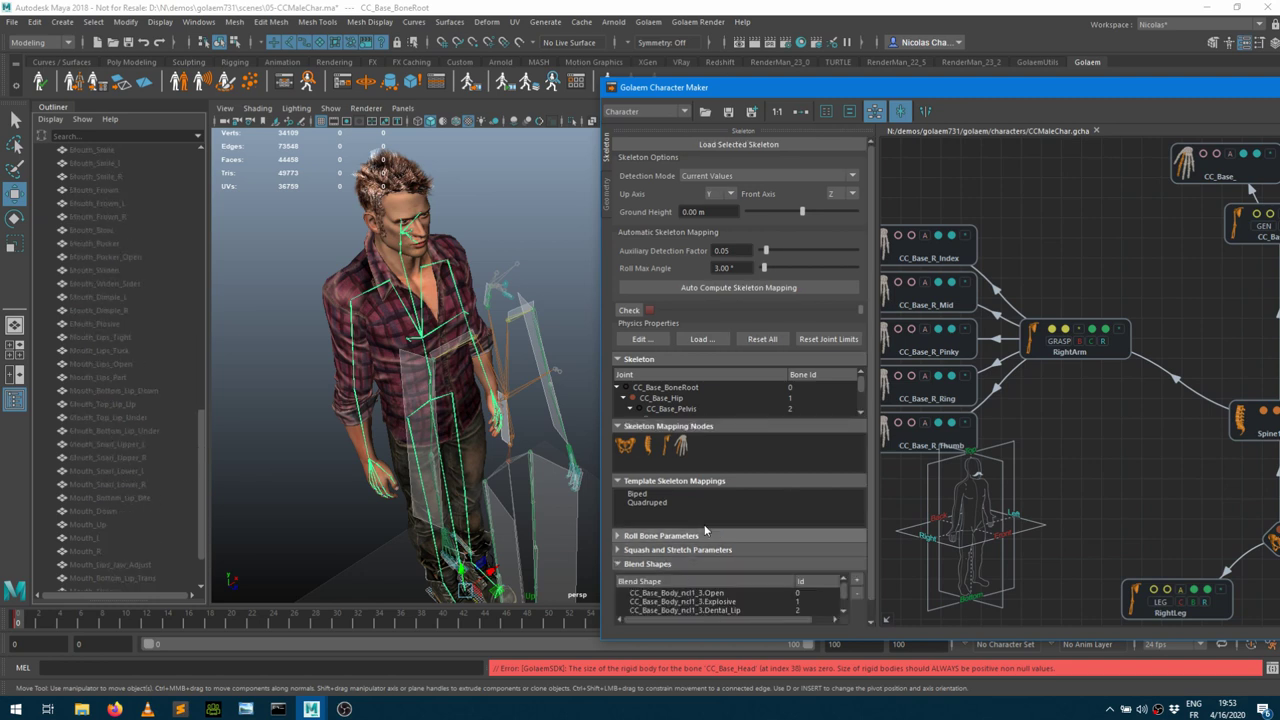
{"action": "scroll", "coordinate": [762, 534], "scroll_direction": "down", "scroll_amount": 1}
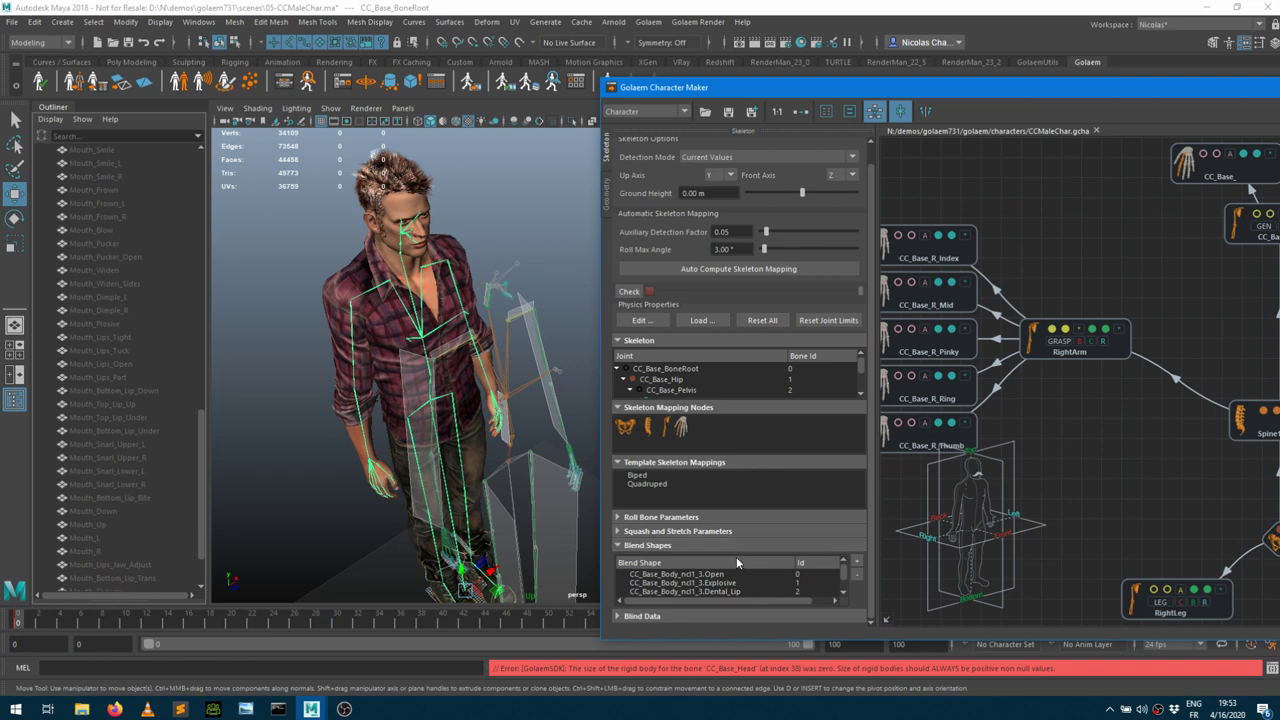
{"action": "scroll", "coordinate": [732, 576], "scroll_direction": "down", "scroll_amount": 4}
{"action": "scroll", "coordinate": [732, 578], "scroll_direction": "down", "scroll_amount": 4}
{"action": "scroll", "coordinate": [732, 578], "scroll_direction": "down", "scroll_amount": 8}
{"action": "scroll", "coordinate": [732, 577], "scroll_direction": "down", "scroll_amount": 8}
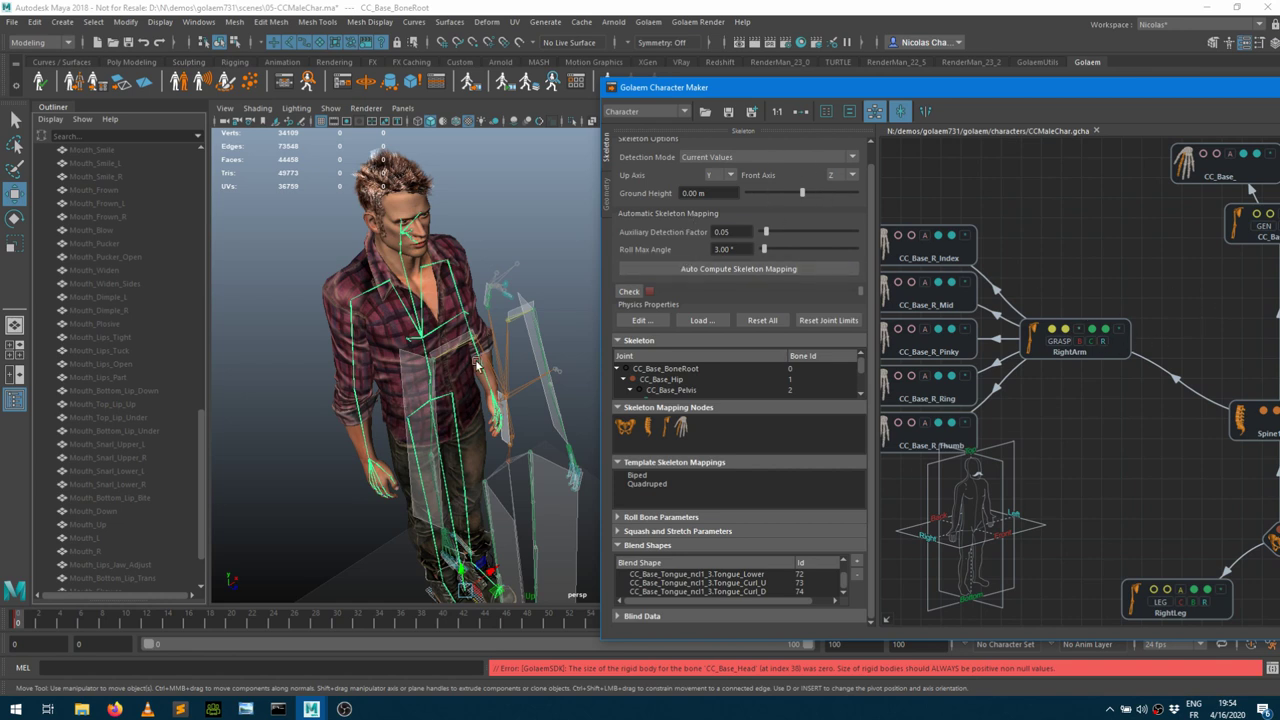
Run the red Check physics simulation on the skeleton, then stop it
{"action": "left_click_drag", "start_coordinate": [478, 365], "coordinate": [498, 365], "text": "alt"}
{"action": "left_click", "coordinate": [632, 295]}
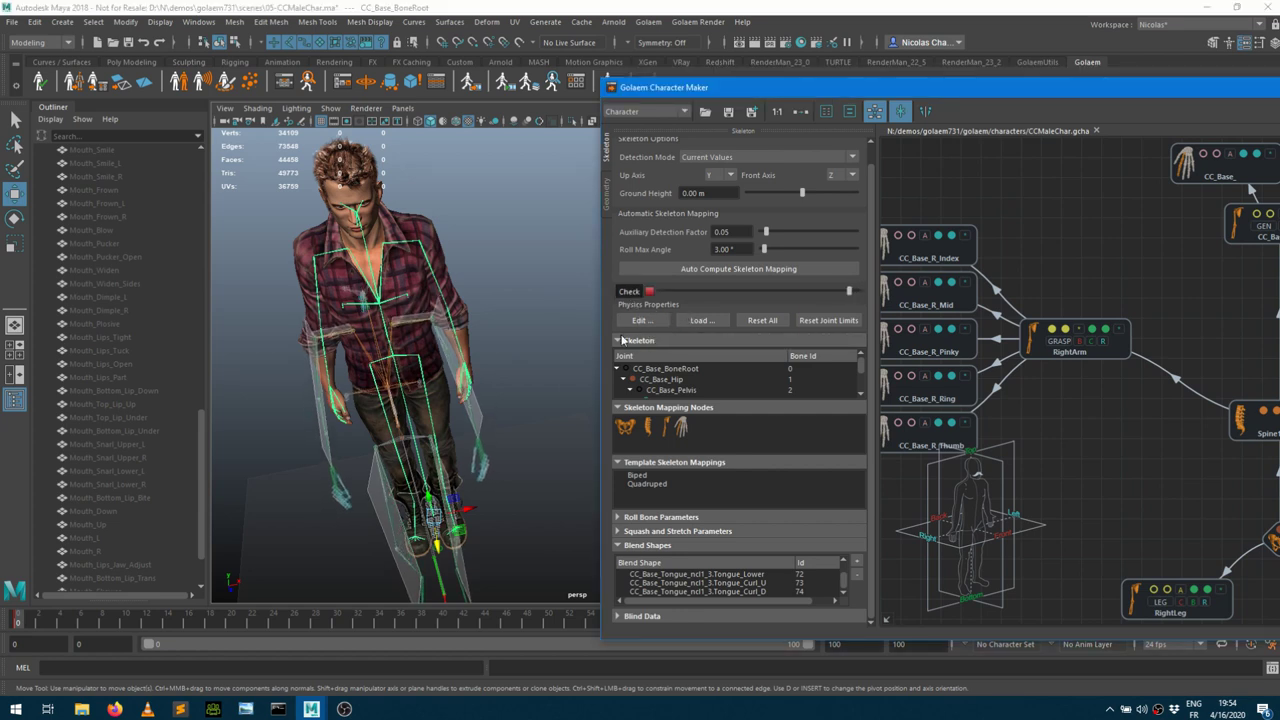
{"action": "left_click_drag", "start_coordinate": [505, 402], "coordinate": [540, 398], "text": "alt"}
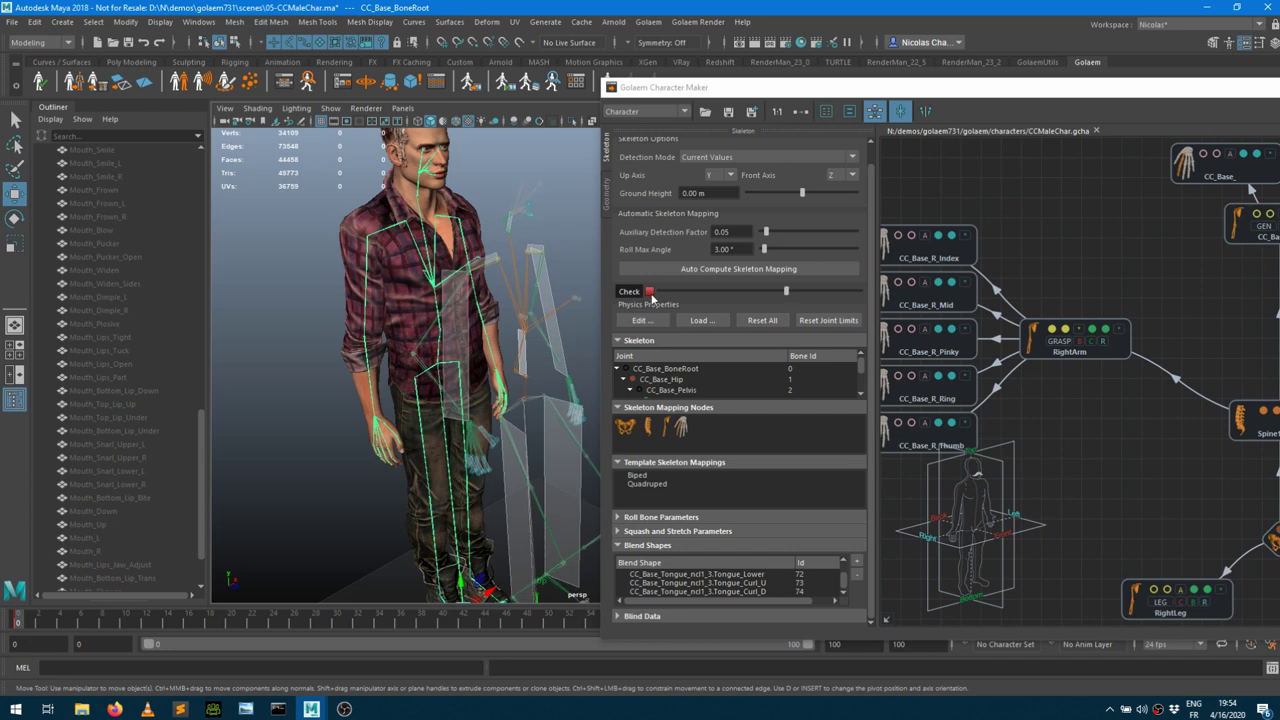
{"action": "left_click", "coordinate": [649, 292]}
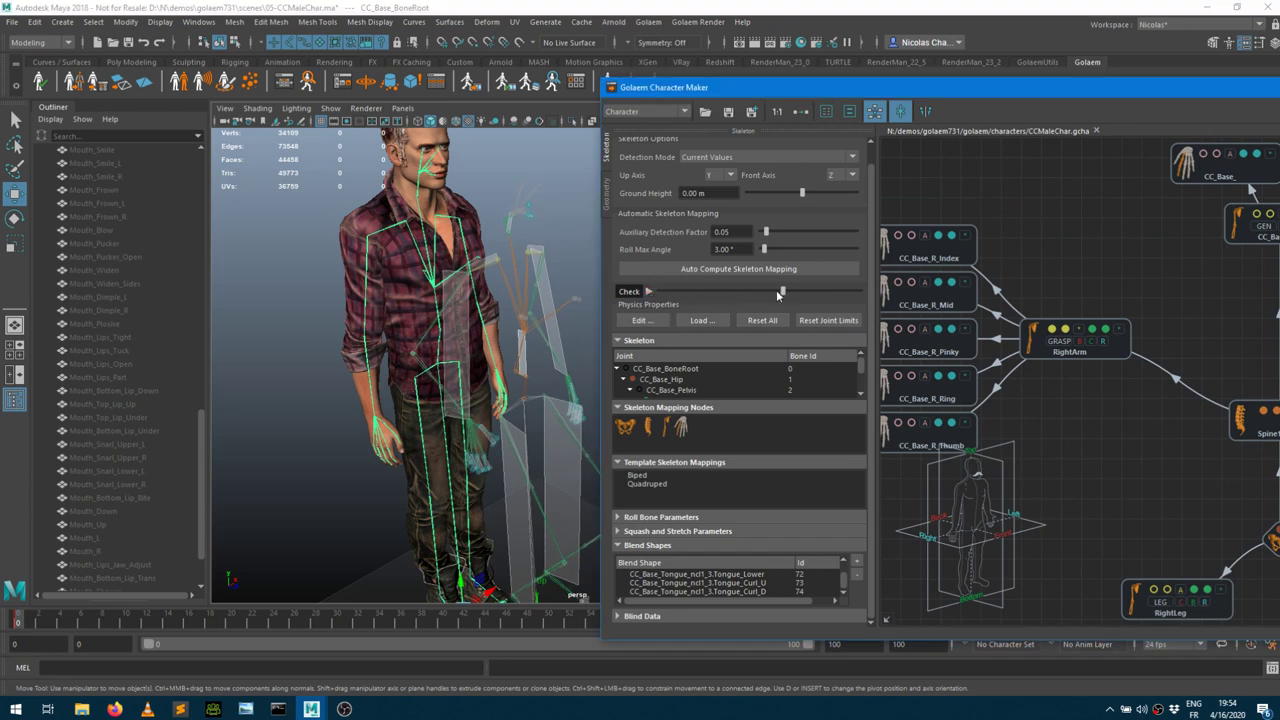
Scrub the Check slider to later frames to inspect the rigid body poses
{"action": "mouse_move", "coordinate": [776, 290]}
{"action": "left_mouse_down"}
{"action": "mouse_move", "coordinate": [732, 289]}
{"action": "mouse_move", "coordinate": [789, 292]}
{"action": "mouse_move", "coordinate": [704, 300]}
{"action": "mouse_move", "coordinate": [800, 295]}
{"action": "mouse_move", "coordinate": [731, 296]}
{"action": "left_mouse_up"}
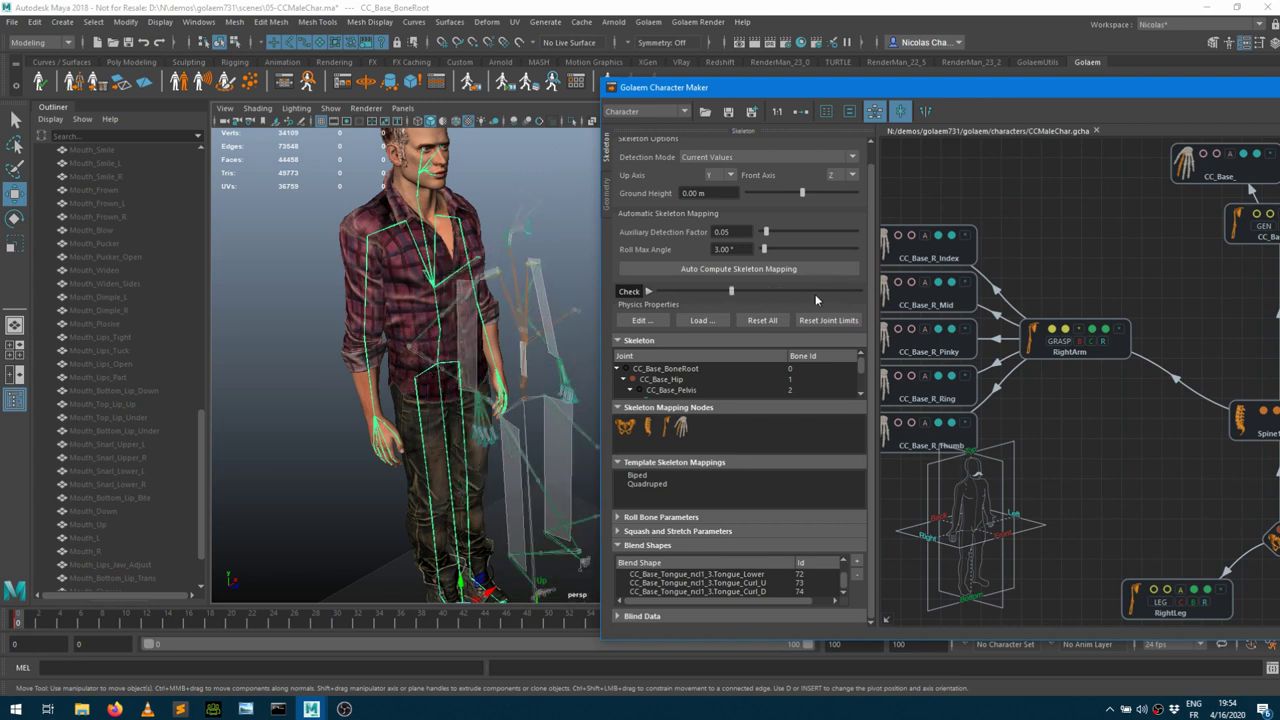
{"action": "mouse_move", "coordinate": [815, 294]}
{"action": "left_mouse_down"}
{"action": "mouse_move", "coordinate": [745, 292]}
{"action": "mouse_move", "coordinate": [849, 291]}
{"action": "left_mouse_up"}
{"action": "left_click", "coordinate": [827, 290]}
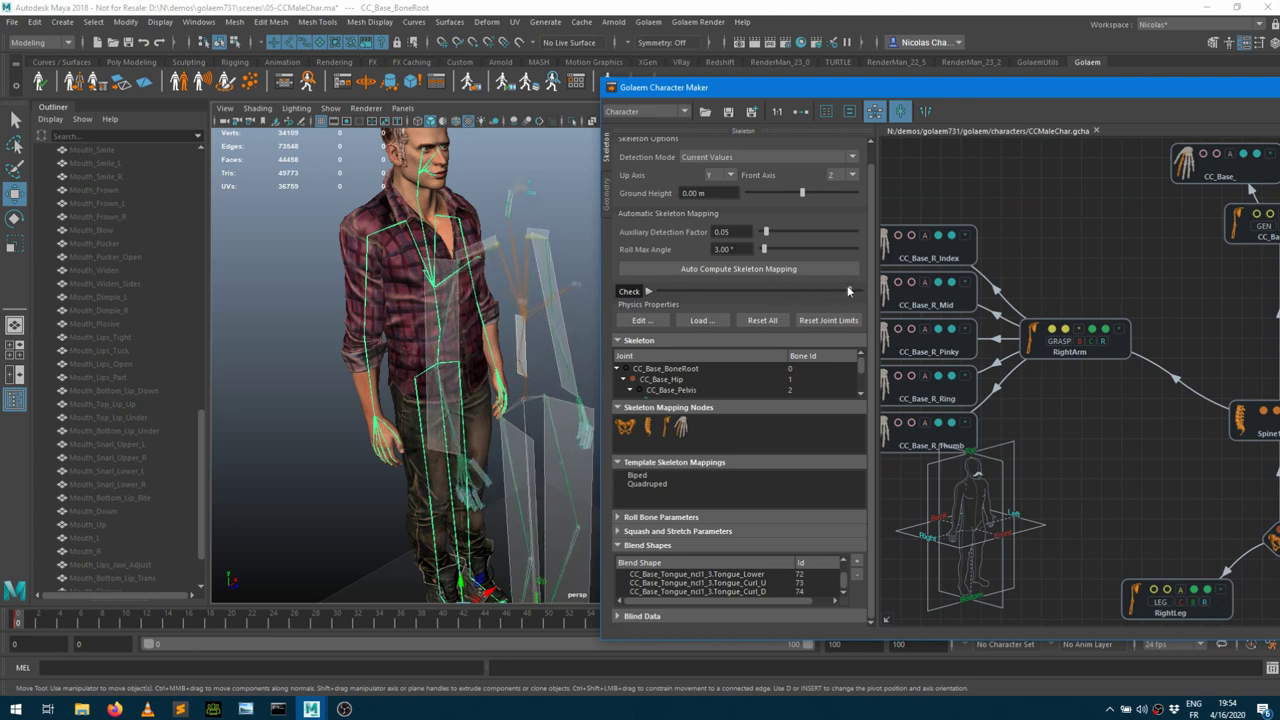
Overwrite CCMaleChar.gcha with the current character and float Character Maker beside the attribute panel
{"action": "left_click", "coordinate": [729, 111]}
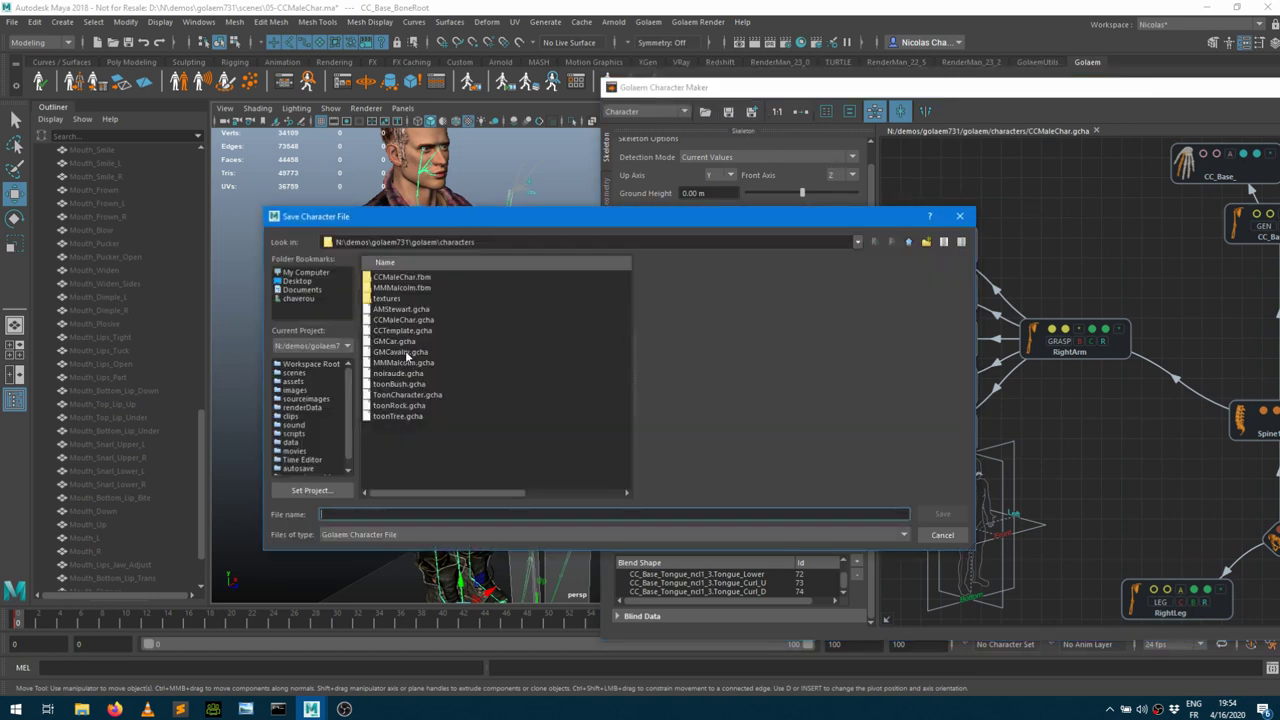
{"action": "double_click", "coordinate": [403, 320]}
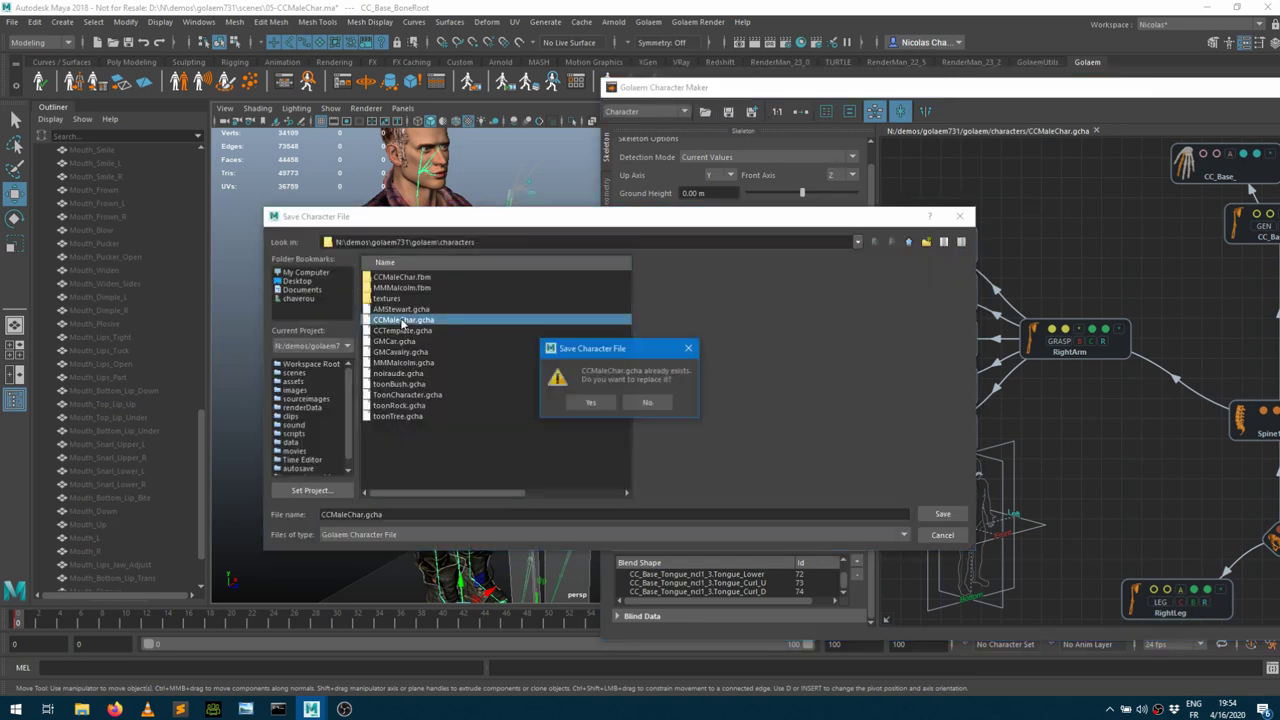
{"action": "left_click", "coordinate": [599, 408]}
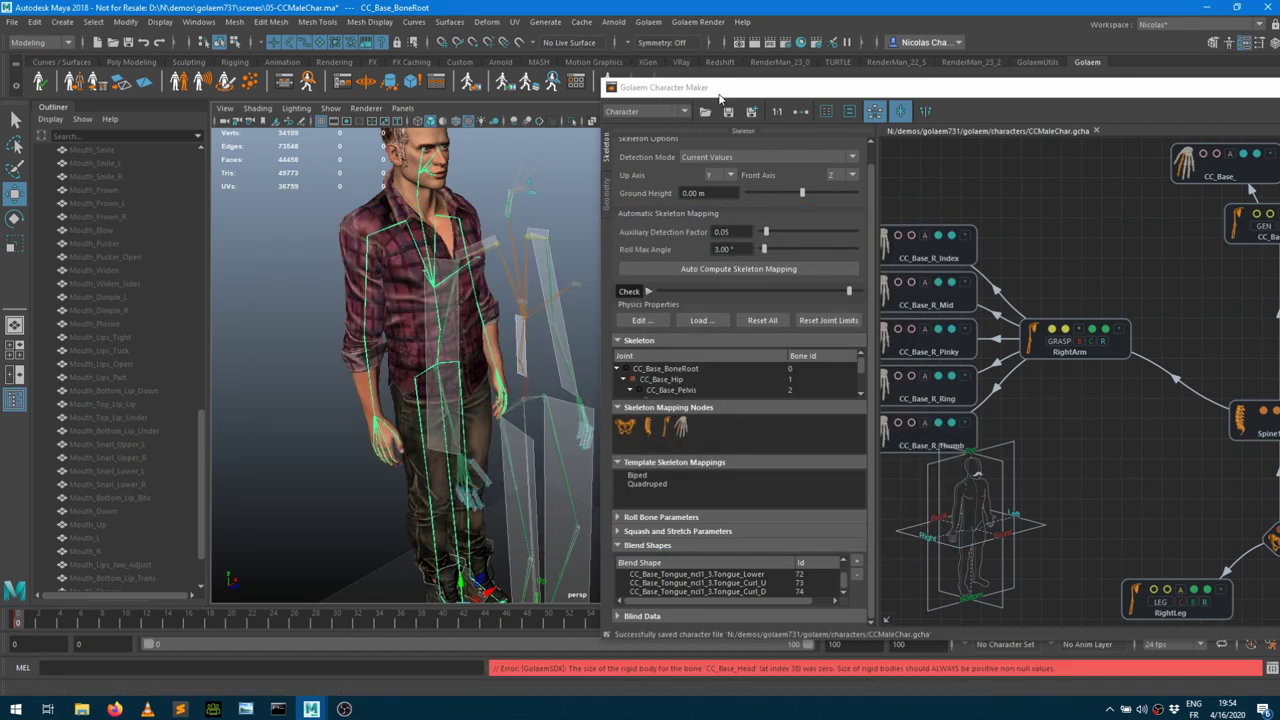
{"action": "left_click_drag", "start_coordinate": [722, 94], "coordinate": [989, 250]}
{"action": "left_click_drag", "start_coordinate": [706, 394], "coordinate": [538, 404], "text": "alt"}
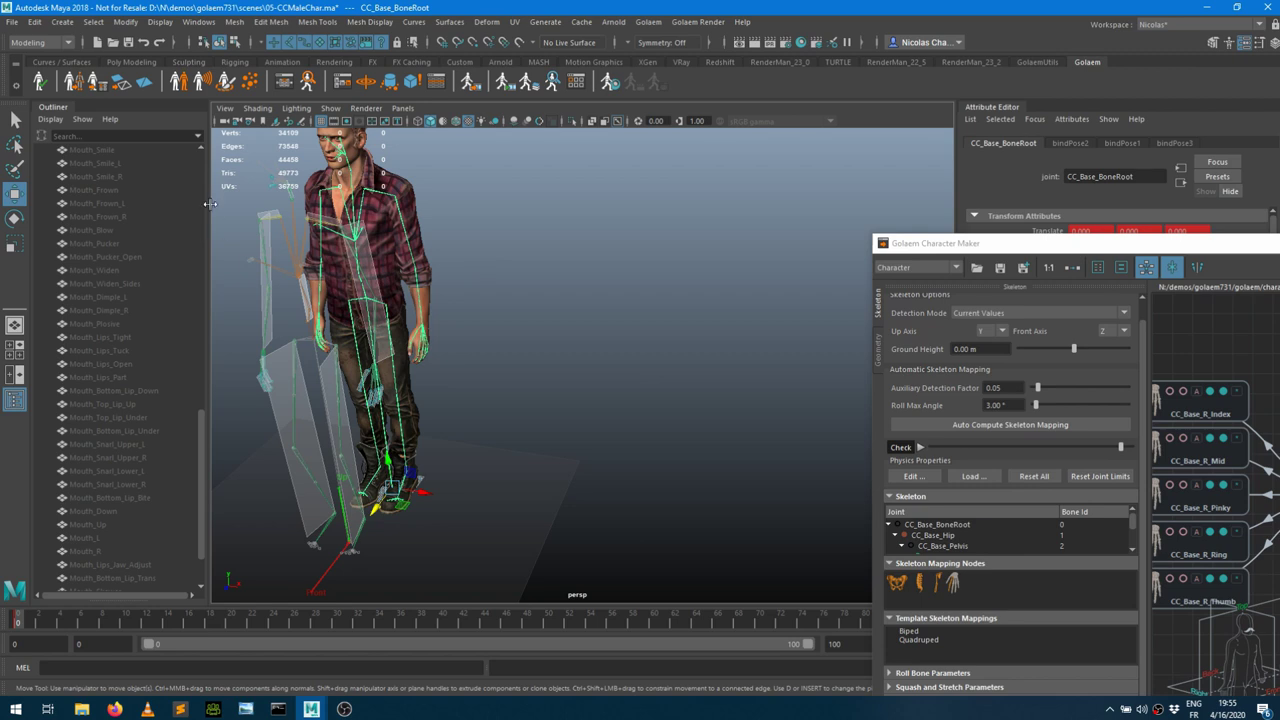
Create an entity type using CCMaleChar.gcha and select crowdManager to show its simulation attributes
{"action": "left_click", "coordinate": [180, 84]}
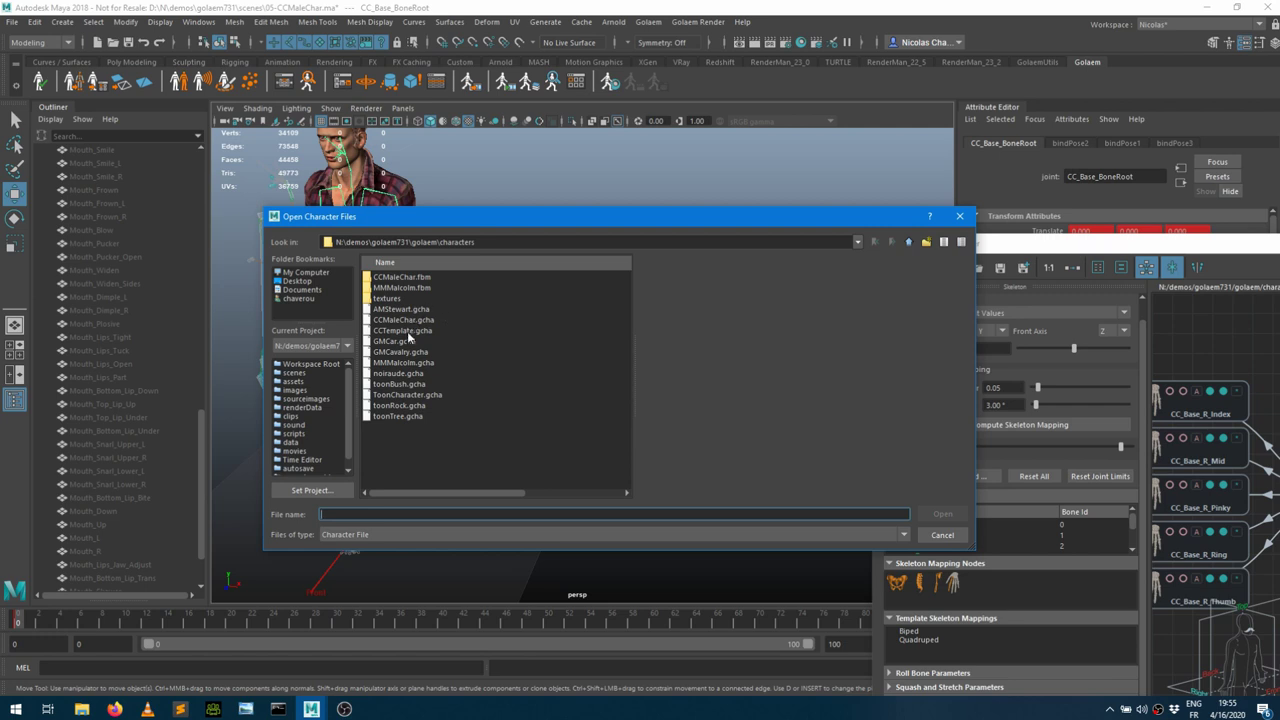
{"action": "double_click", "coordinate": [407, 321]}
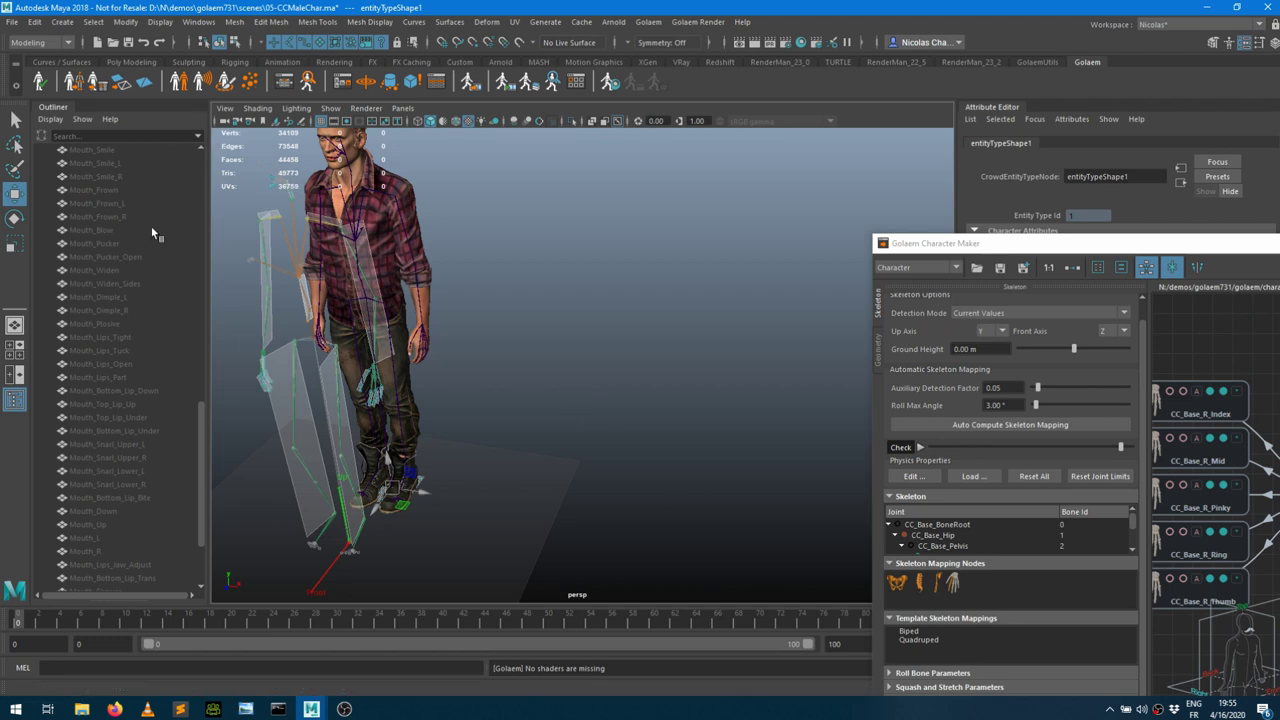
{"action": "scroll", "coordinate": [126, 470], "scroll_direction": "down", "scroll_amount": 3}
{"action": "left_click", "coordinate": [95, 524]}
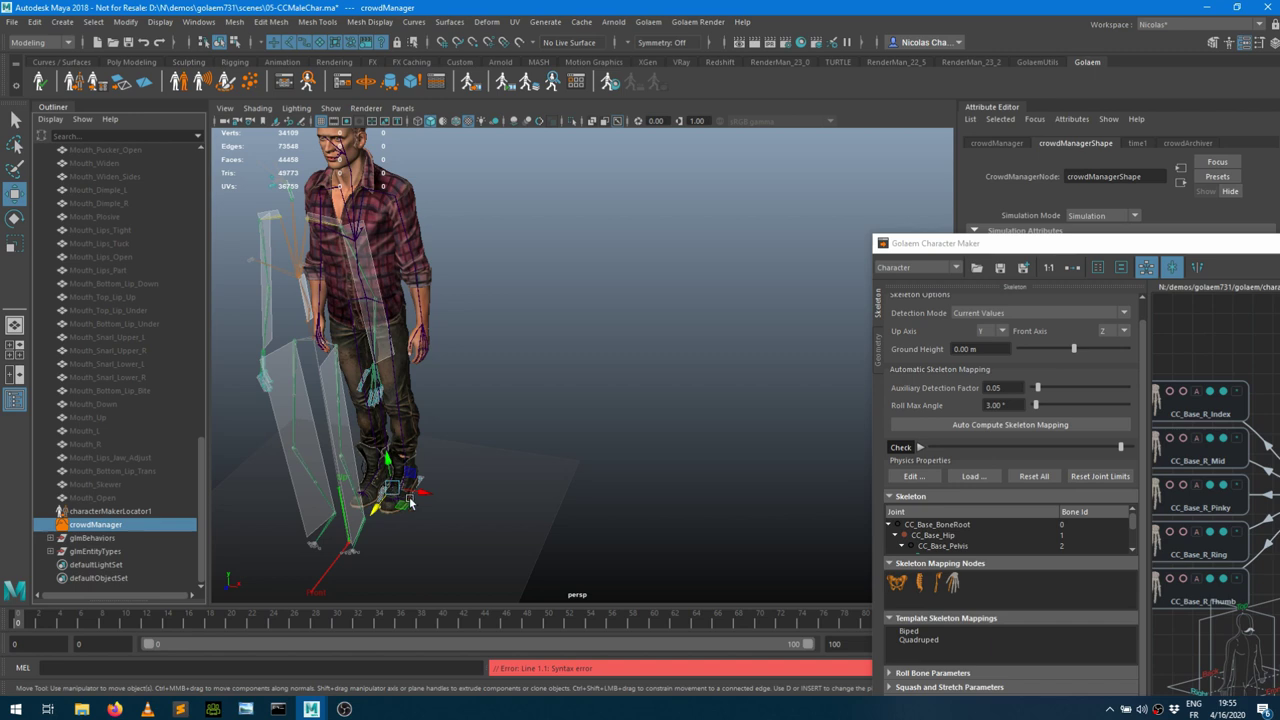
{"action": "right_click_drag", "start_coordinate": [425, 490], "coordinate": [584, 439], "text": "alt"}
{"action": "left_click_drag", "start_coordinate": [584, 439], "coordinate": [566, 296], "text": "alt"}
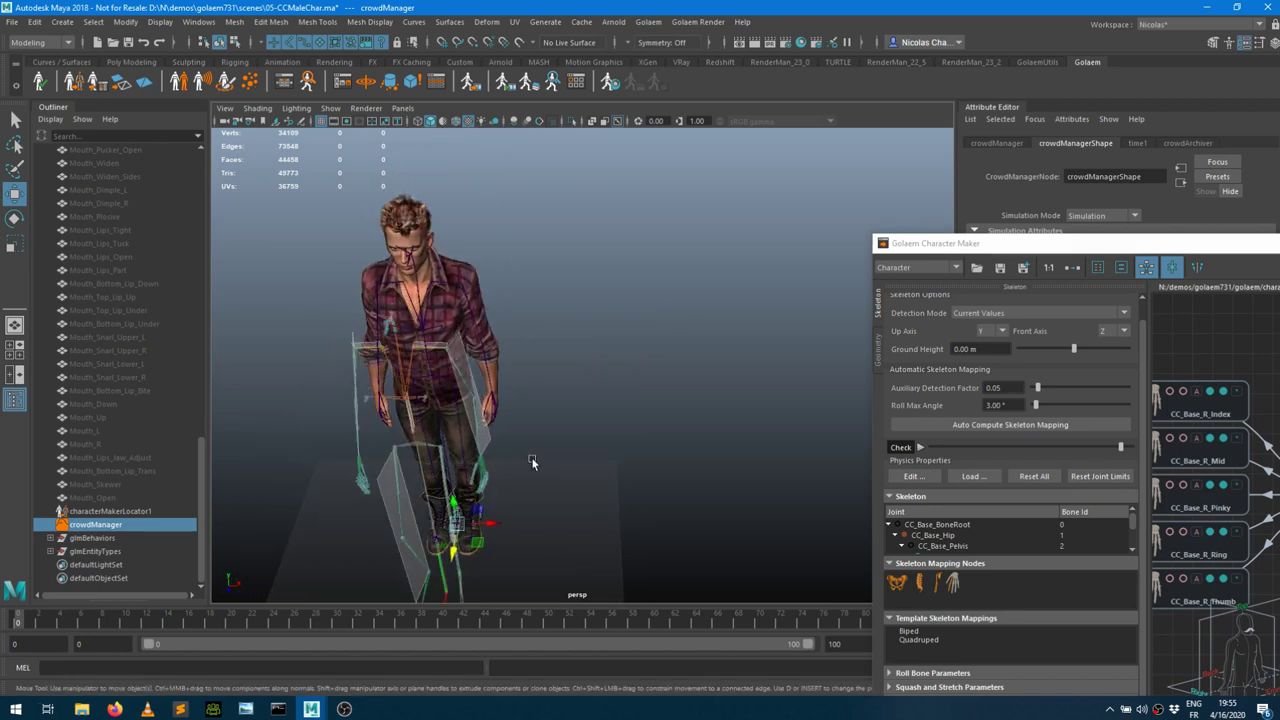
{"action": "left_click_drag", "start_coordinate": [1068, 244], "coordinate": [1071, 585]}
Set Crowd Unit to centimeter and drag a population locator onto the grid
{"action": "left_click", "coordinate": [1084, 290]}
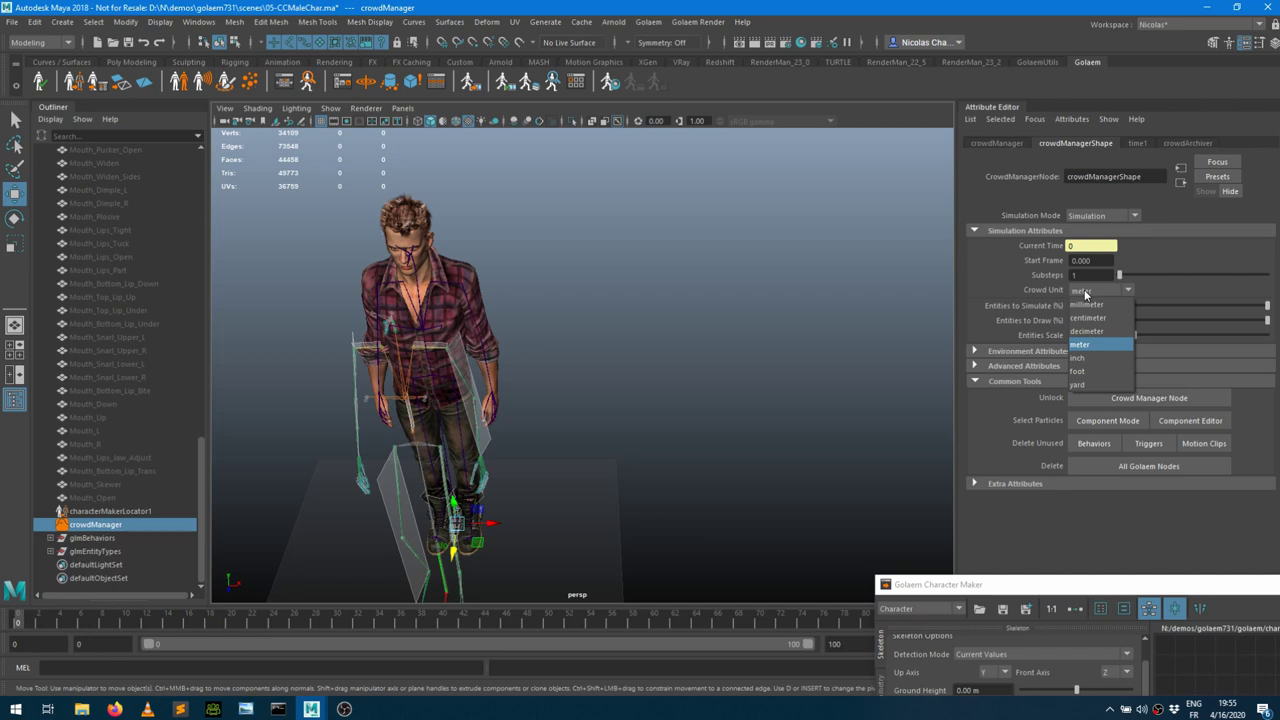
{"action": "left_click", "coordinate": [1088, 318]}
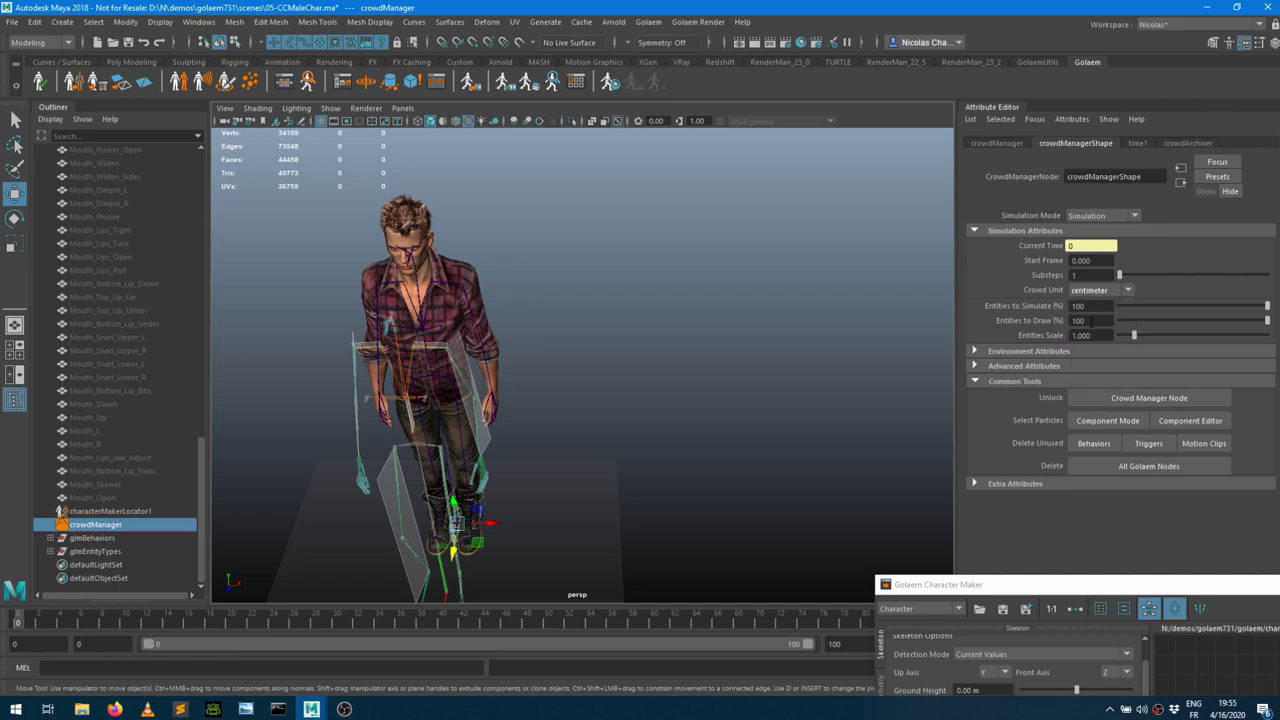
{"action": "left_click", "coordinate": [250, 81]}
{"action": "left_click_drag", "start_coordinate": [664, 553], "coordinate": [706, 547]}
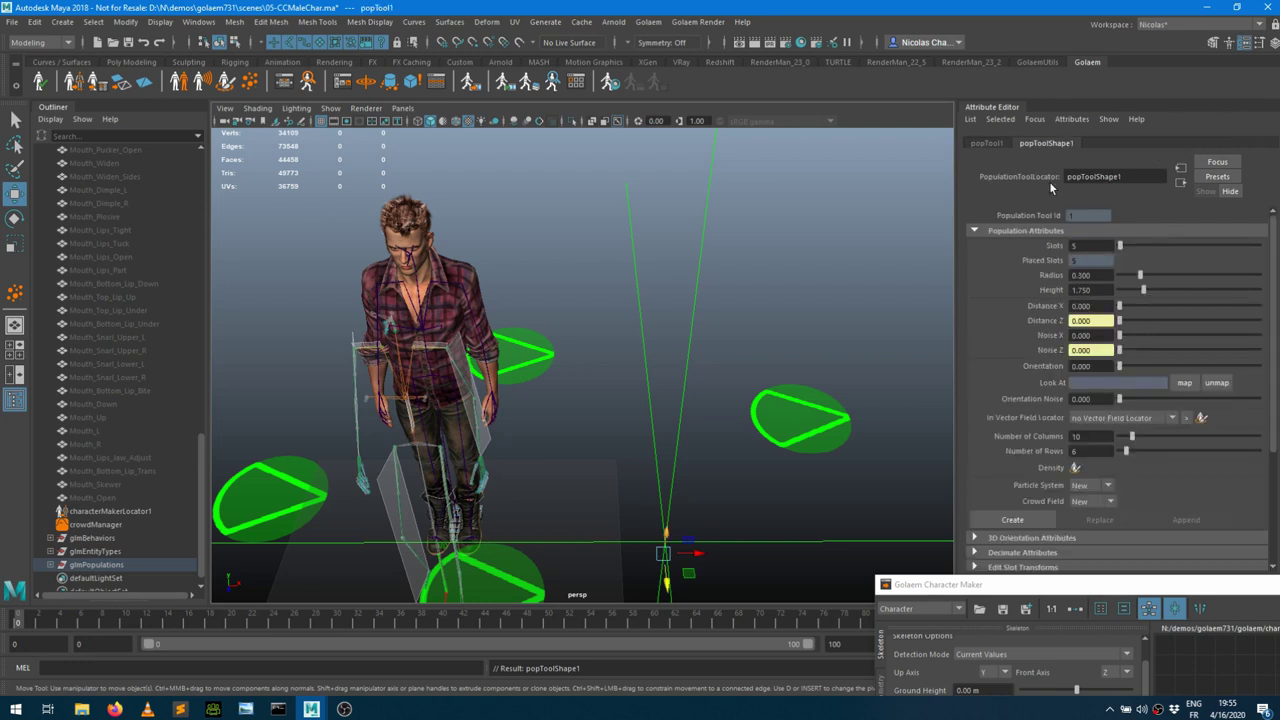
Create the population with 1 slot and orientation 270
{"action": "left_click", "coordinate": [1081, 245]}
{"action": "type", "text": "1"}
{"action": "key", "text": "Tab"}
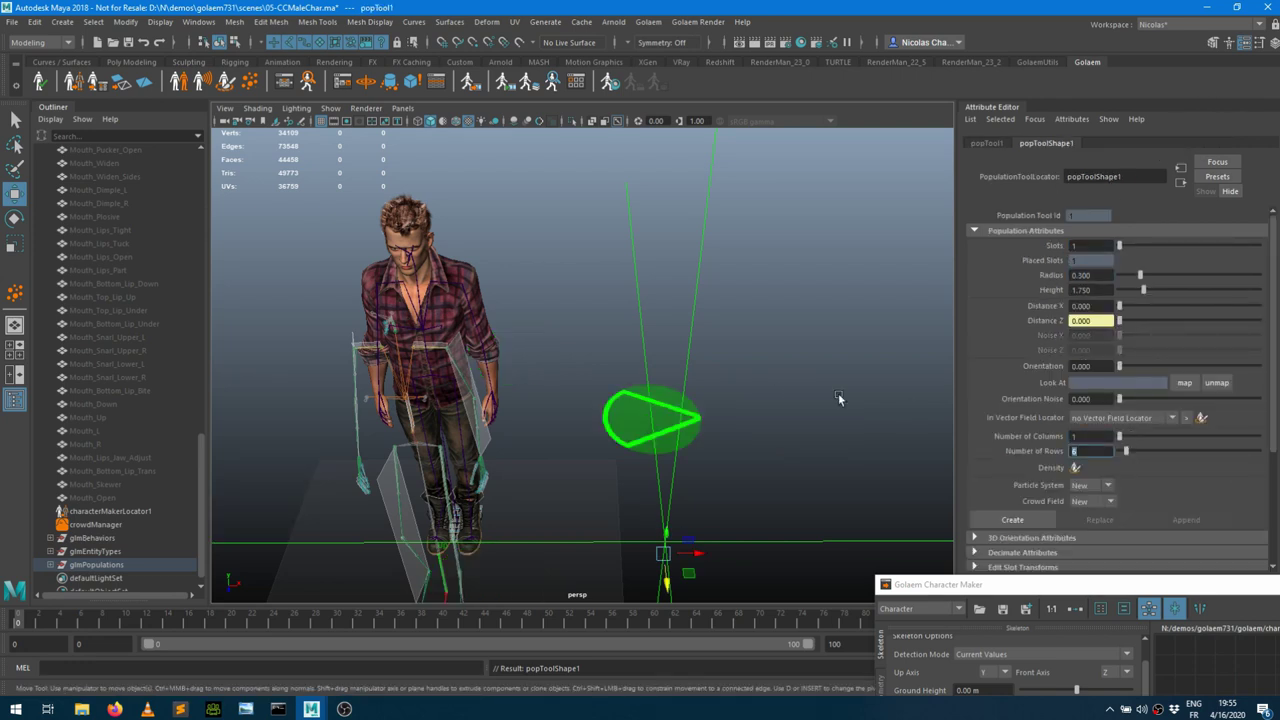
{"action": "left_click", "coordinate": [1090, 366]}
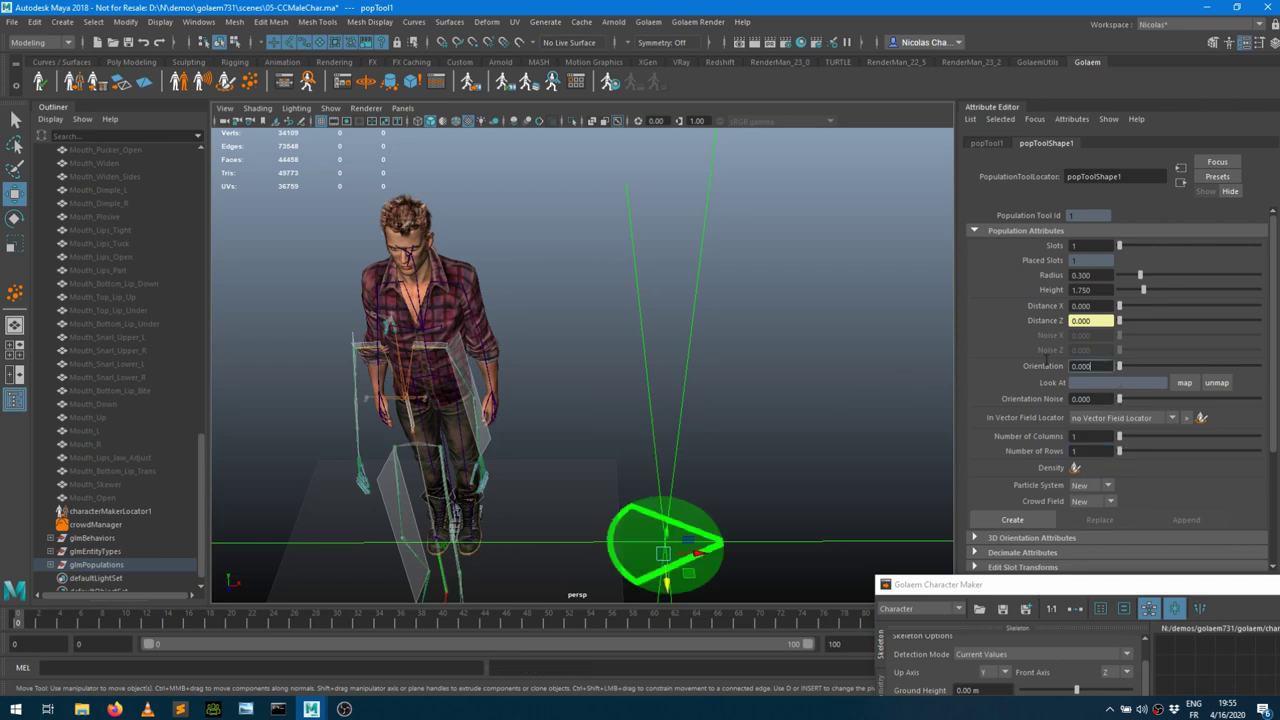
{"action": "type", "text": "270"}
{"action": "key", "text": "Return"}
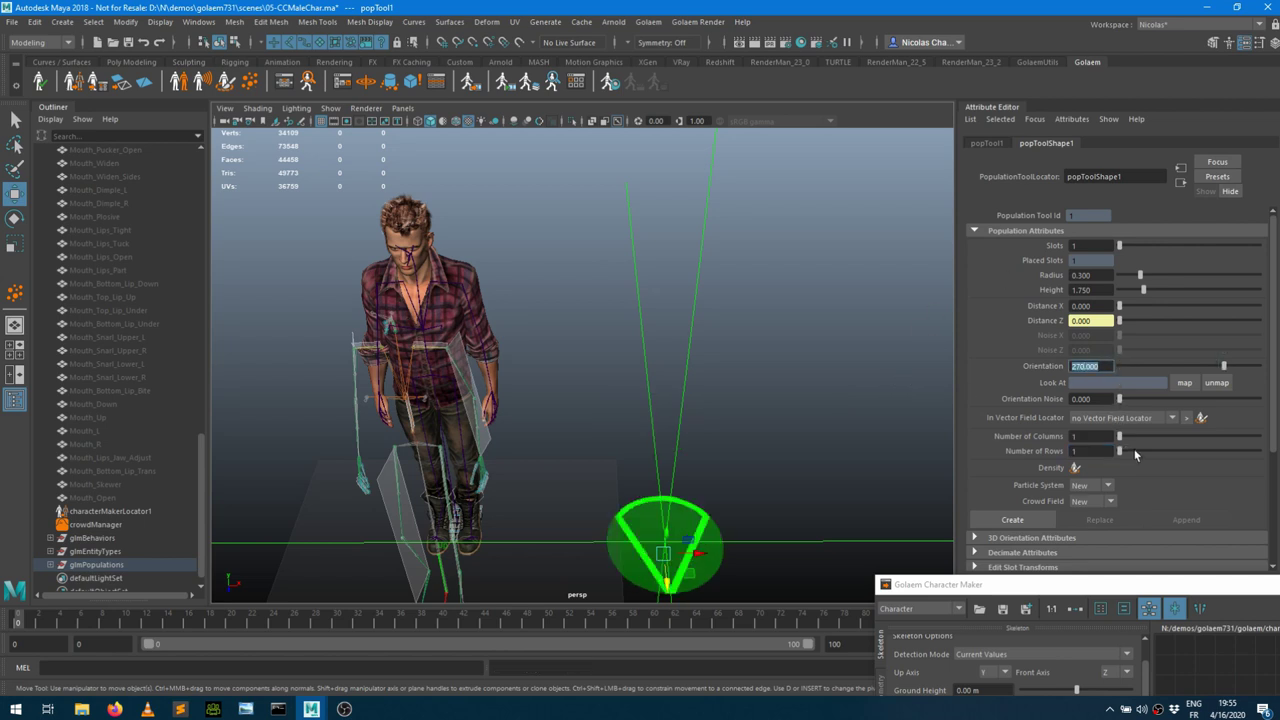
{"action": "left_click", "coordinate": [1040, 519]}
{"action": "left_click_drag", "start_coordinate": [1182, 584], "coordinate": [548, 361]}
Step the timeline to frame 1 so the crowd entity spawns
{"action": "left_click_drag", "start_coordinate": [1145, 375], "coordinate": [821, 677]}
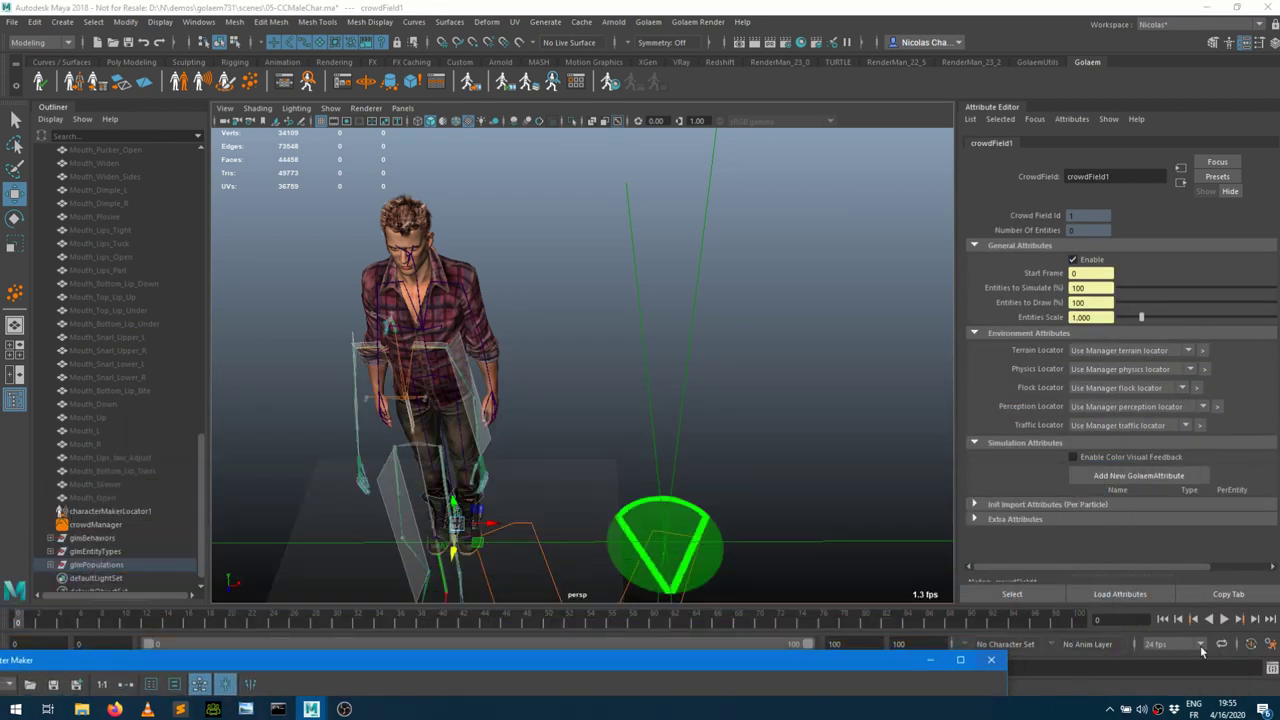
{"action": "left_click", "coordinate": [1170, 622]}
{"action": "left_click", "coordinate": [1256, 620]}
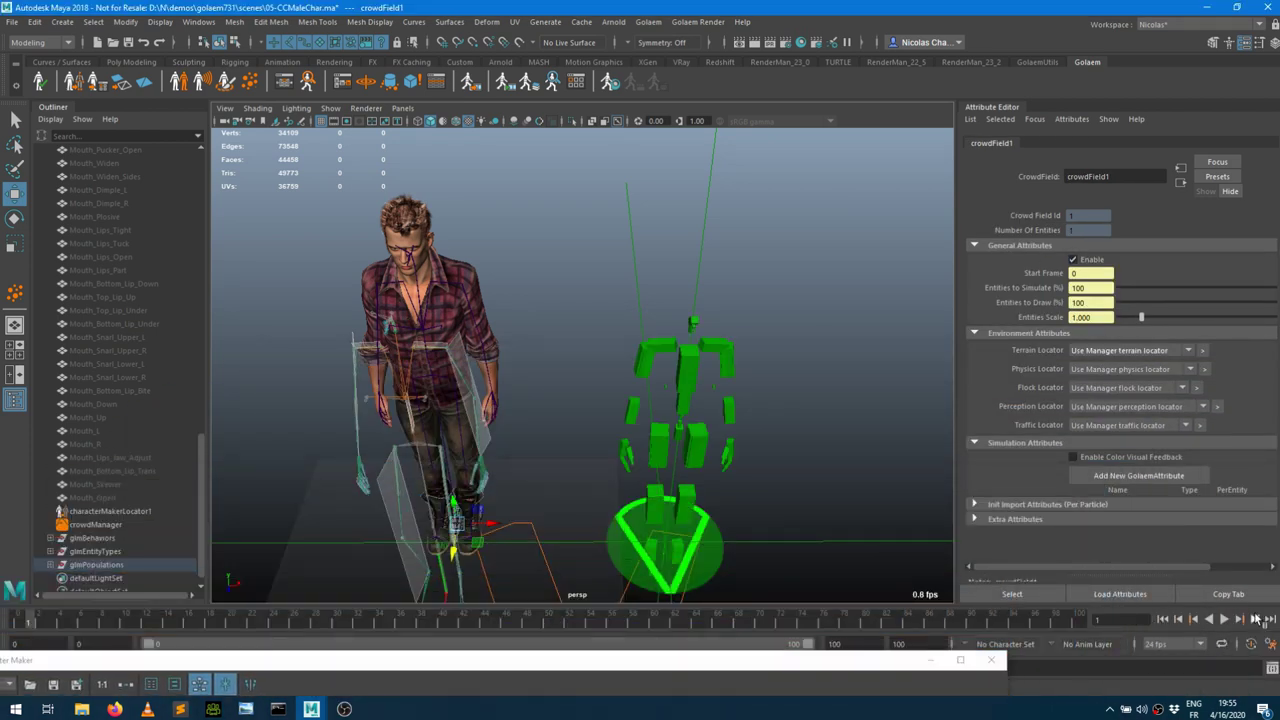
{"action": "scroll", "coordinate": [834, 430], "scroll_direction": "up", "scroll_amount": 2}
{"action": "left_click_drag", "start_coordinate": [834, 430], "coordinate": [792, 383], "text": "alt"}
{"action": "scroll", "coordinate": [792, 388], "scroll_direction": "down", "scroll_amount": 3}
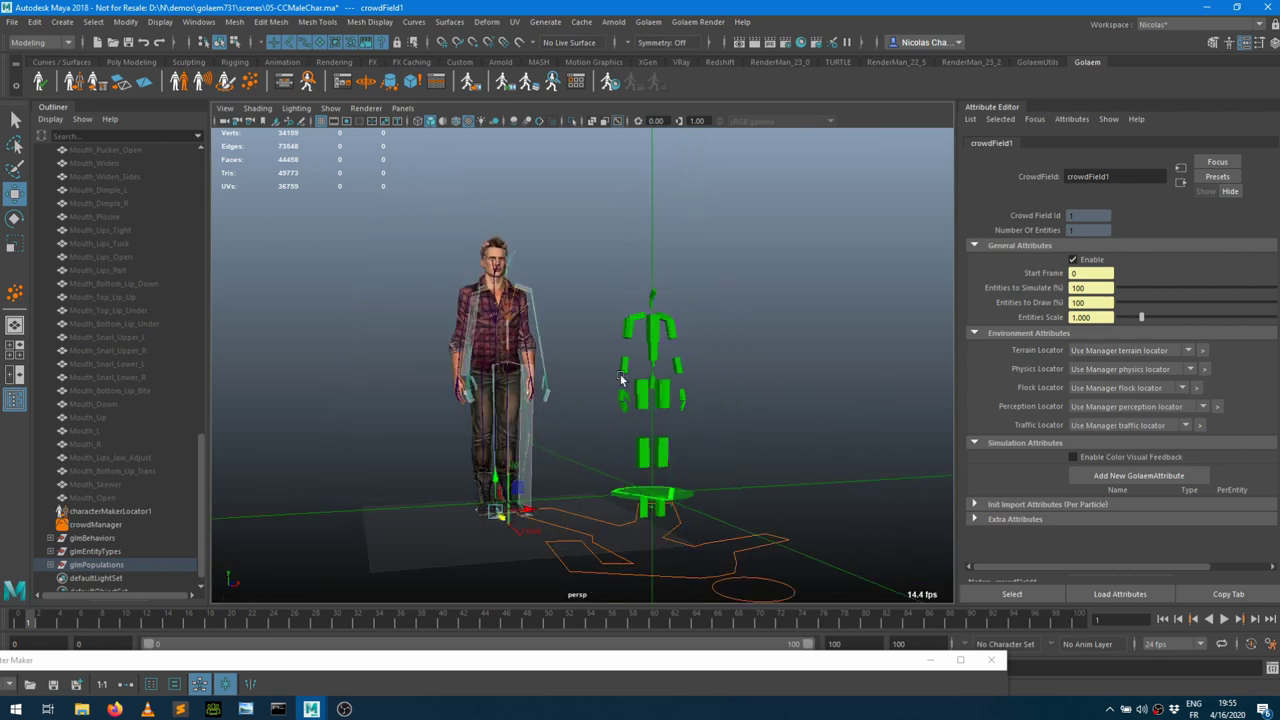
Set entityType1's Scale Min and Scale Max both to 1
{"action": "left_click", "coordinate": [50, 551]}
{"action": "left_click", "coordinate": [97, 565]}
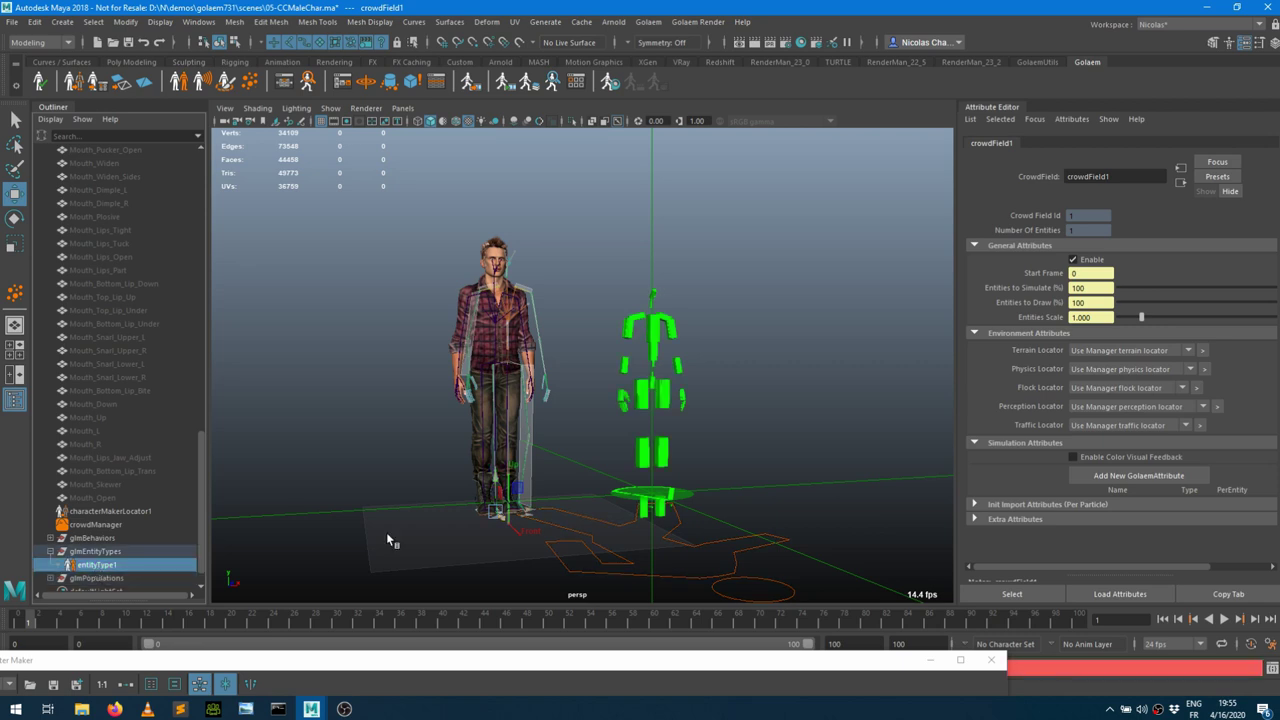
{"action": "left_click", "coordinate": [1088, 279]}
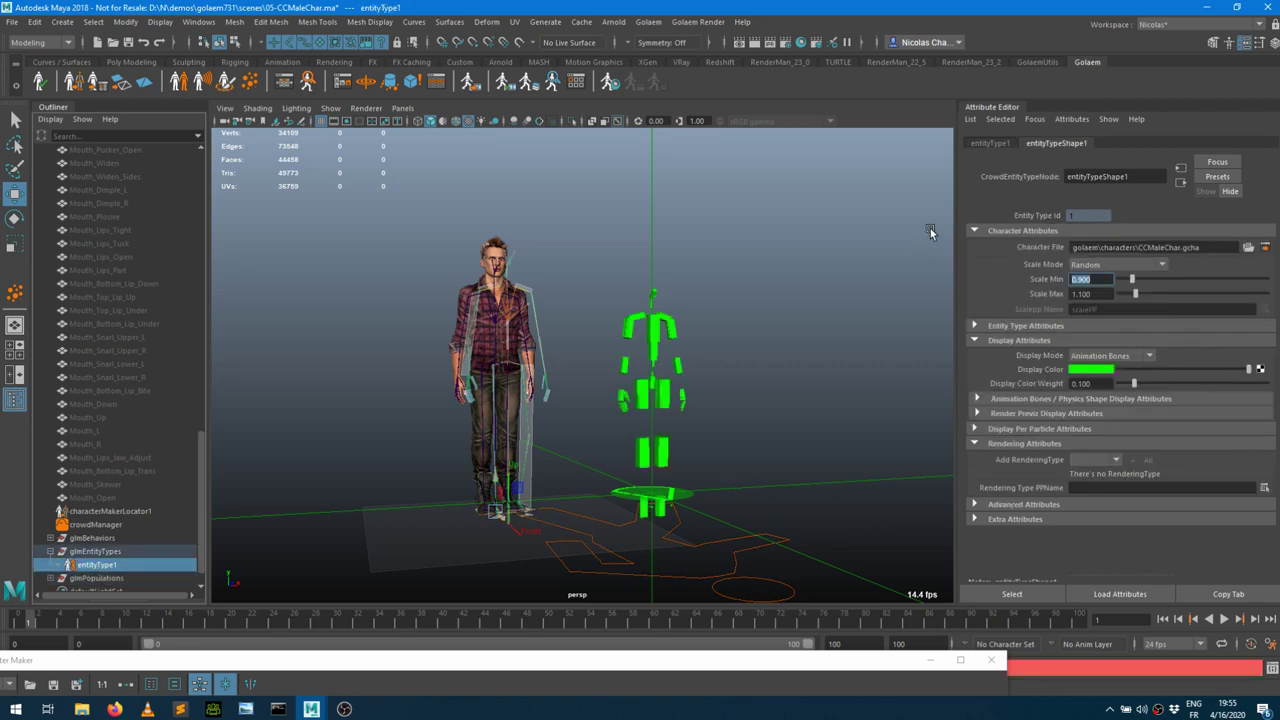
{"action": "type", "text": "1"}
{"action": "key", "text": "Tab"}
{"action": "type", "text": "1"}
{"action": "key", "text": "Tab"}
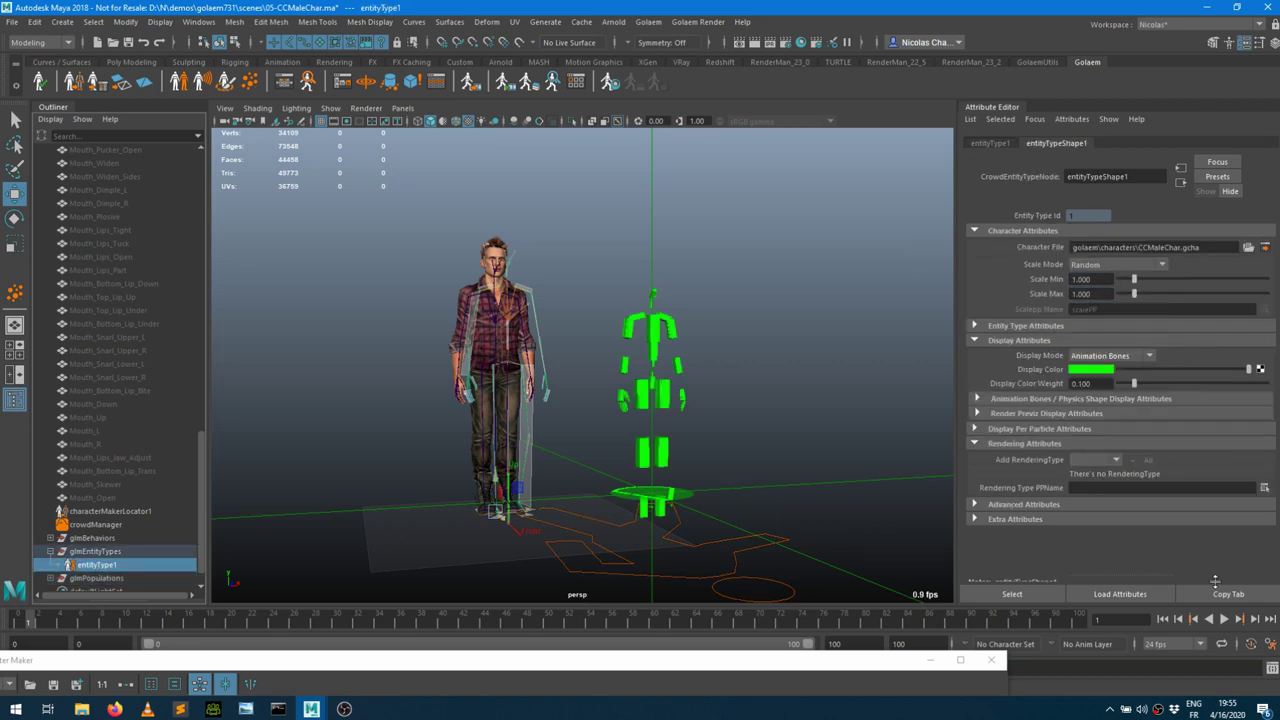
Play and stop a short preview of the crowd animation
{"action": "left_click", "coordinate": [1225, 619]}
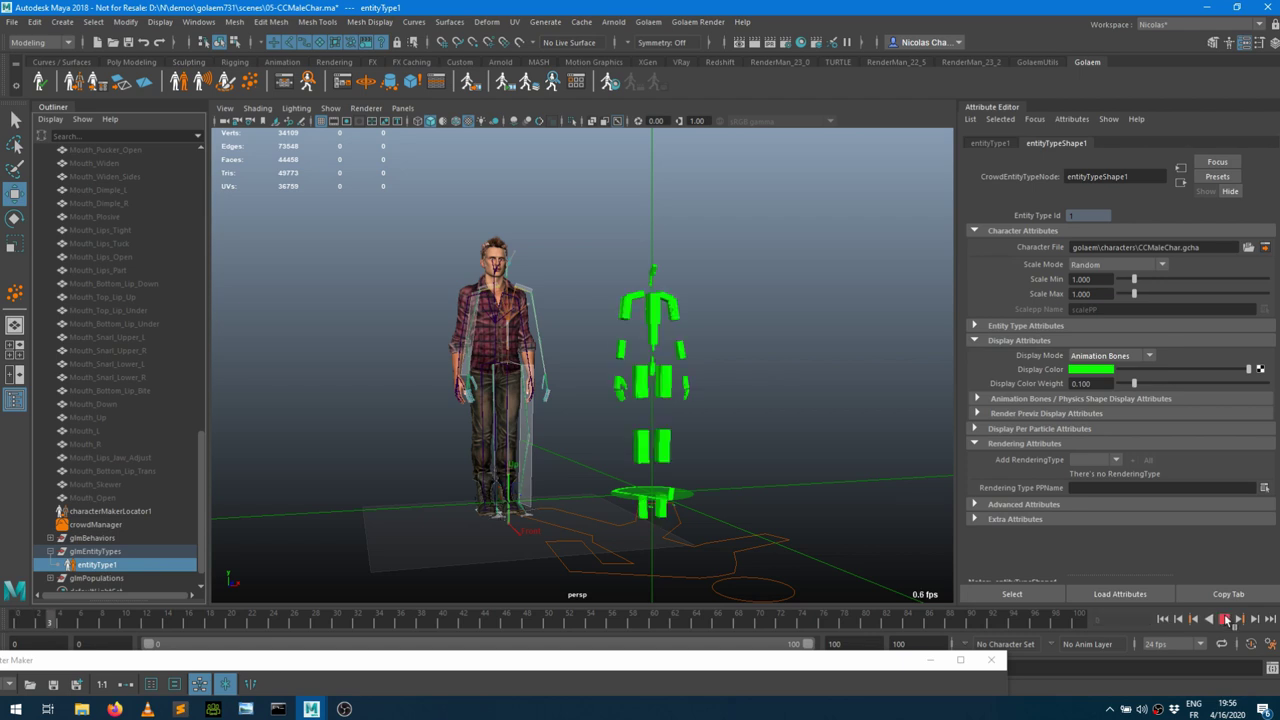
{"action": "left_click", "coordinate": [1225, 619]}
{"action": "left_click_drag", "start_coordinate": [600, 320], "coordinate": [520, 325], "text": "alt"}
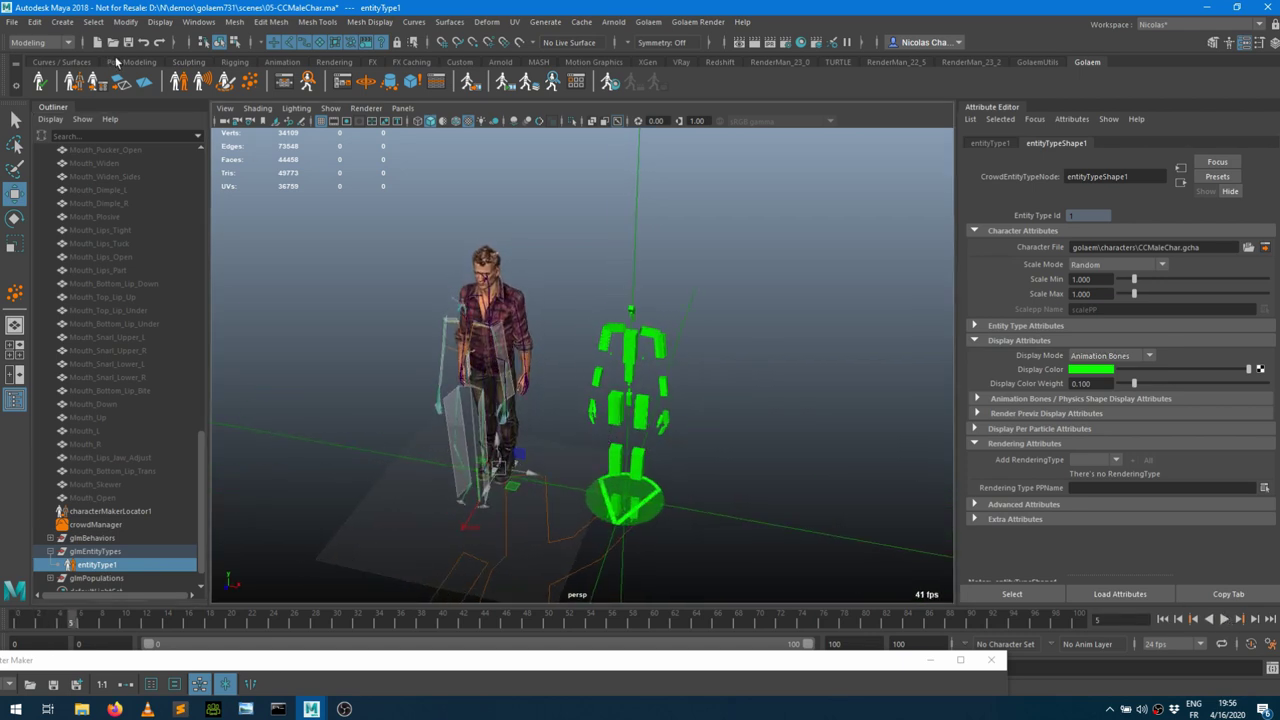
Add a Motion behavior to entityTypeShape1's behavior graph in the Behavior Editor
{"action": "left_click", "coordinate": [285, 82]}
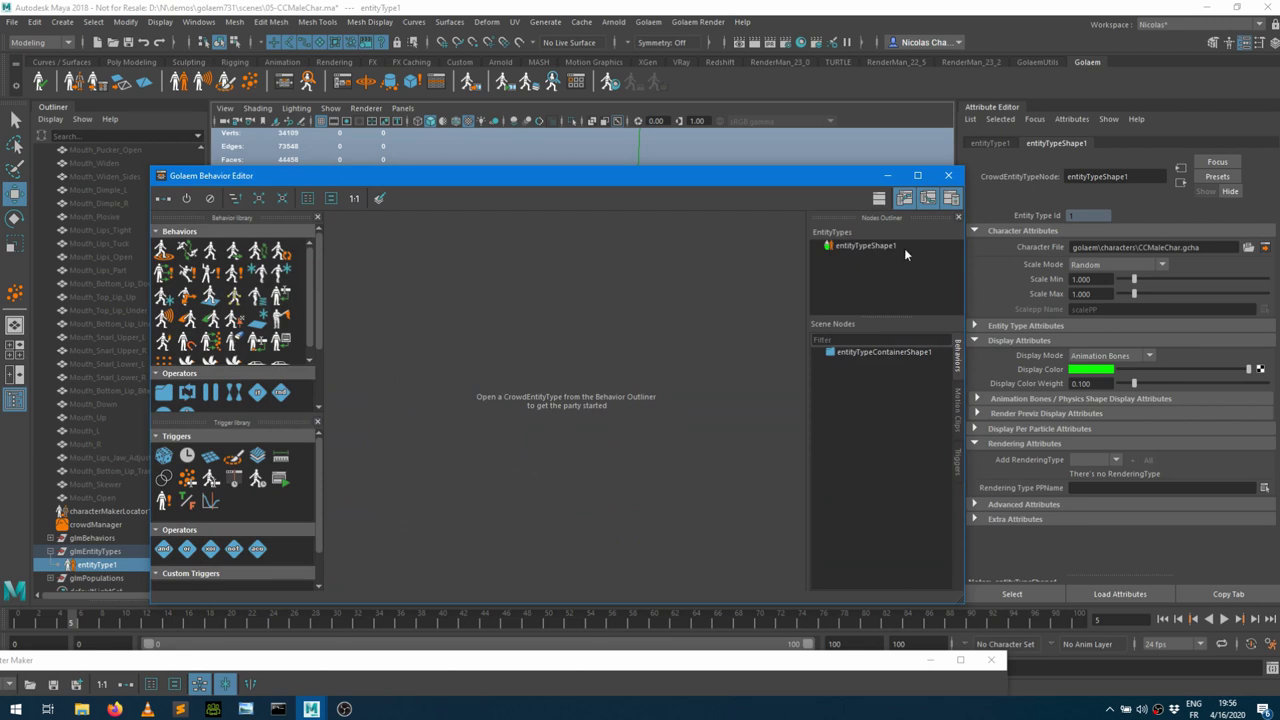
{"action": "double_click", "coordinate": [879, 250]}
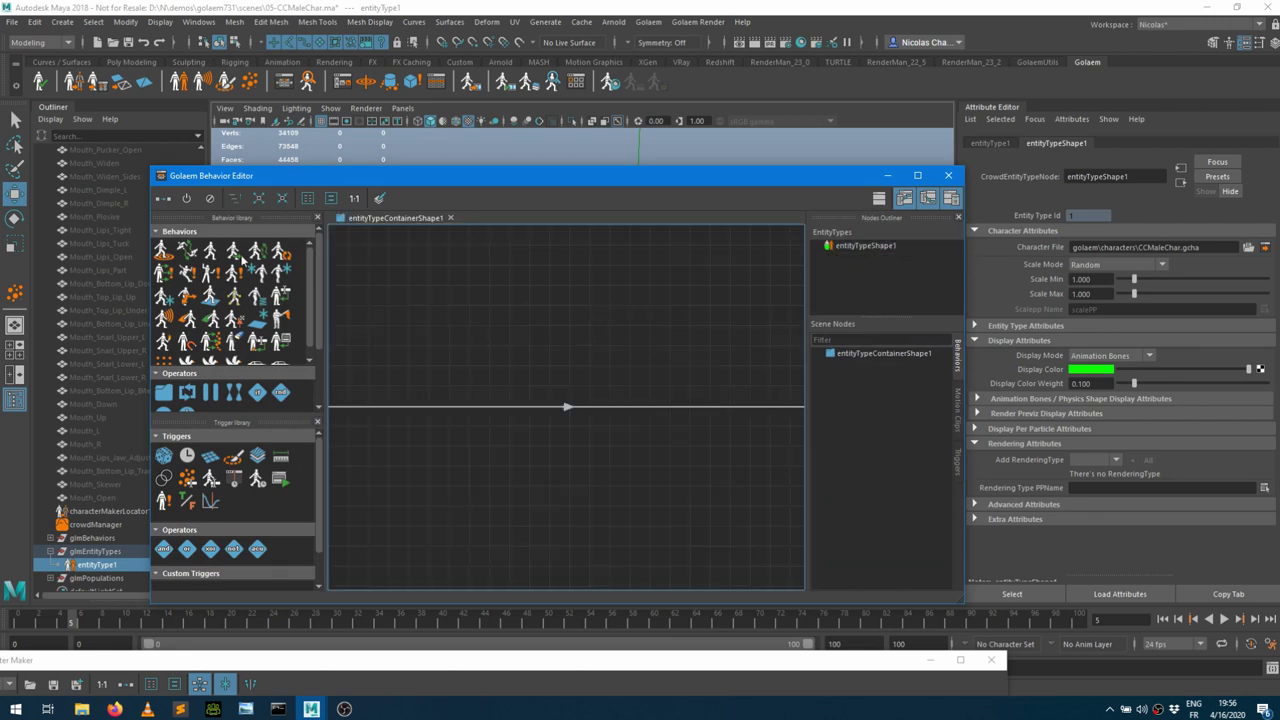
{"action": "left_click_drag", "start_coordinate": [218, 253], "coordinate": [558, 410]}
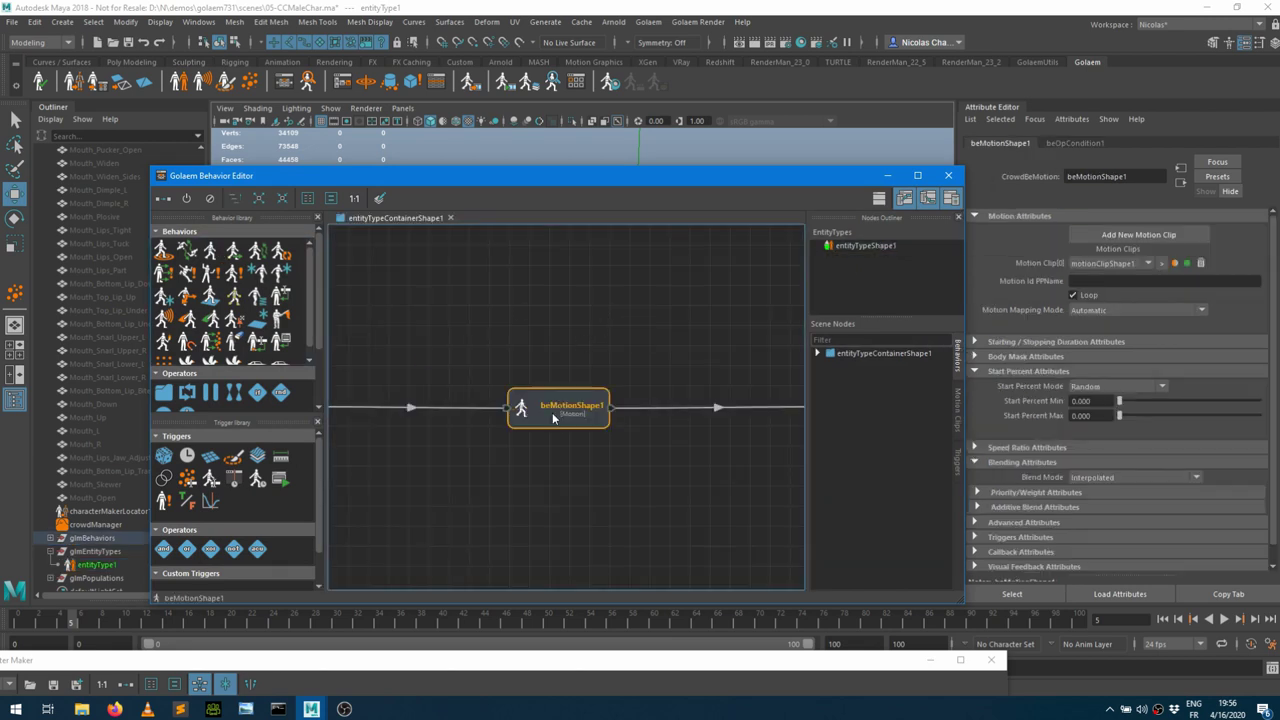
Load motions/Locomotion/Casual_WalkNormal_Leftfoot.gmo into the motion node
{"action": "double_click", "coordinate": [558, 408]}
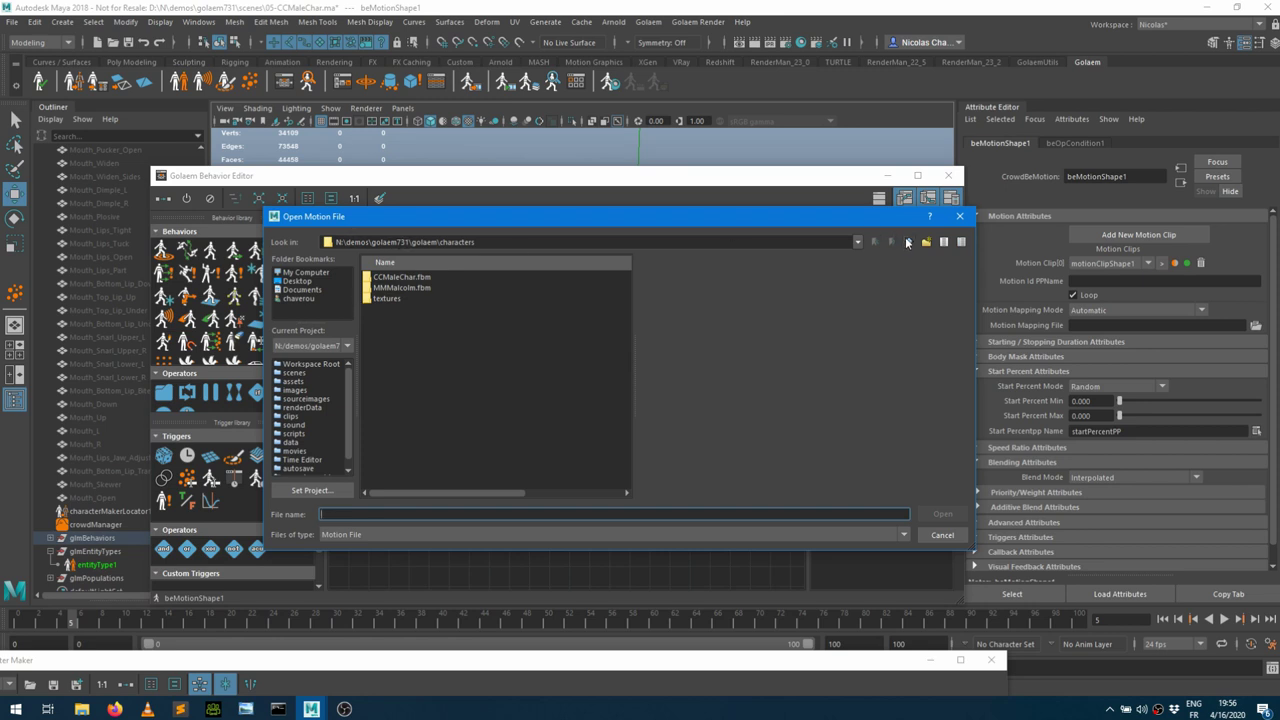
{"action": "left_click", "coordinate": [907, 242]}
{"action": "double_click", "coordinate": [386, 291]}
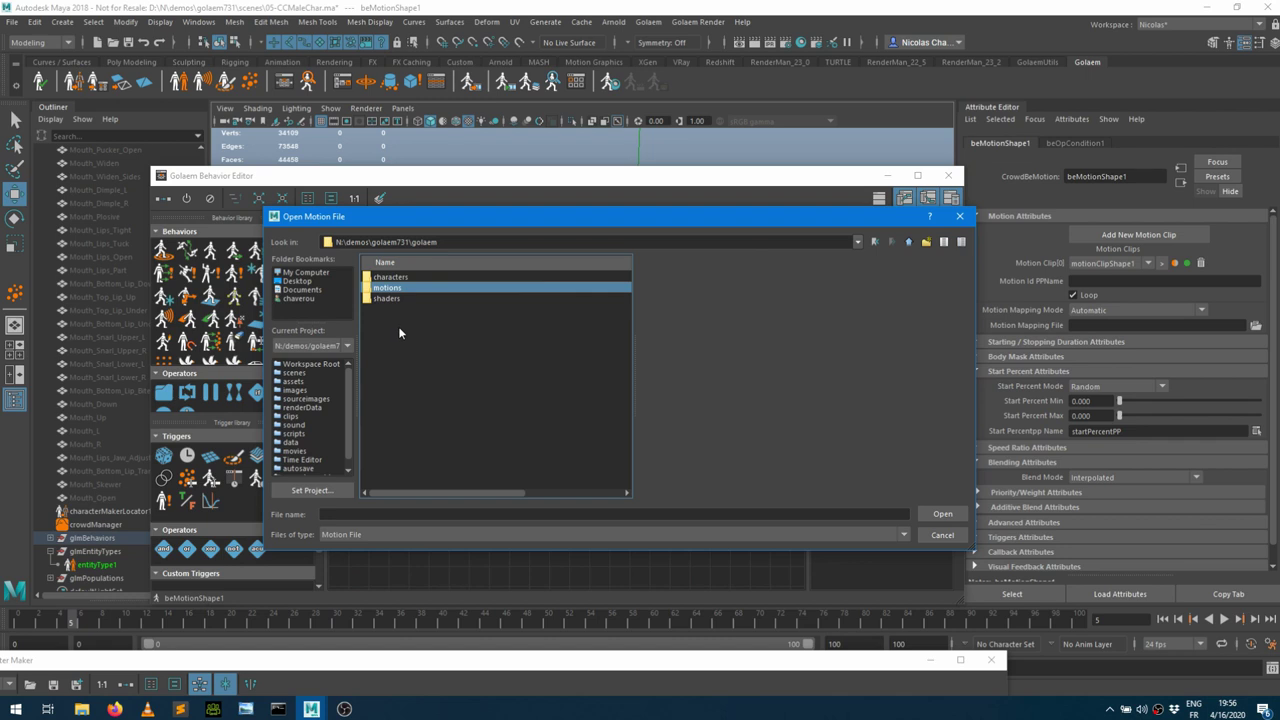
{"action": "left_click", "coordinate": [400, 331]}
{"action": "double_click", "coordinate": [400, 331]}
{"action": "left_click", "coordinate": [480, 331]}
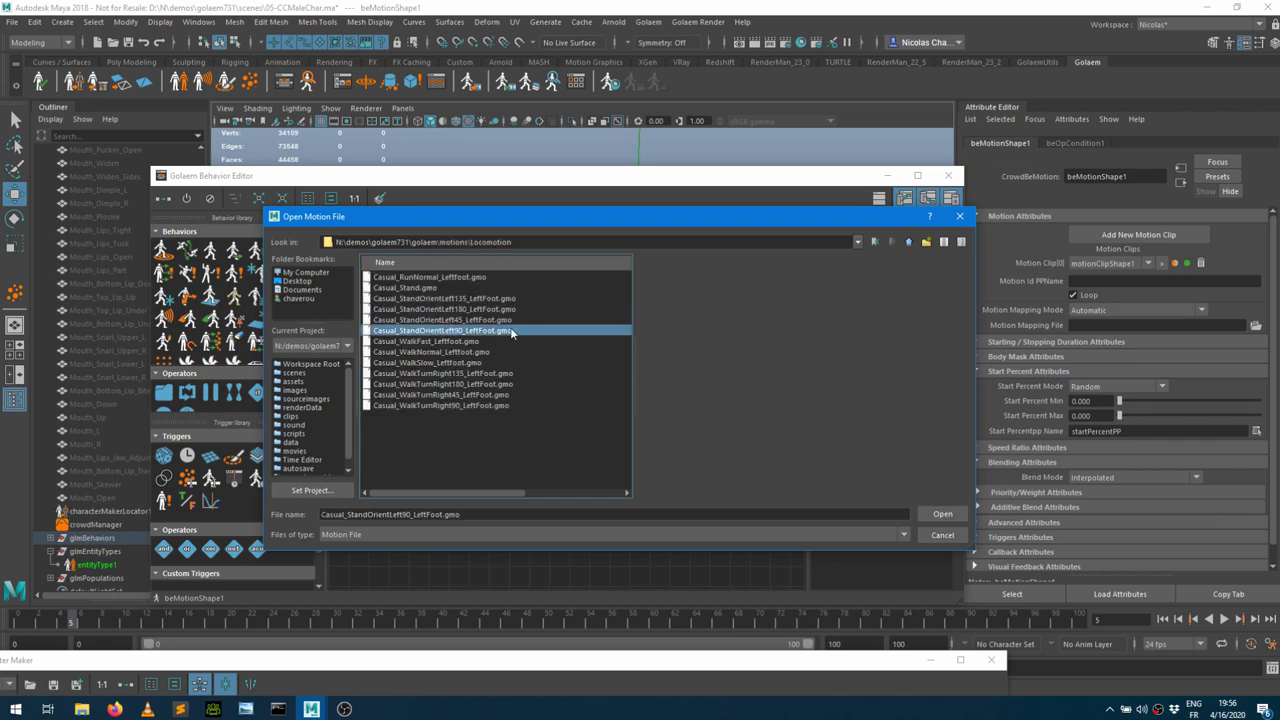
{"action": "left_click", "coordinate": [460, 352]}
{"action": "double_click", "coordinate": [453, 353]}
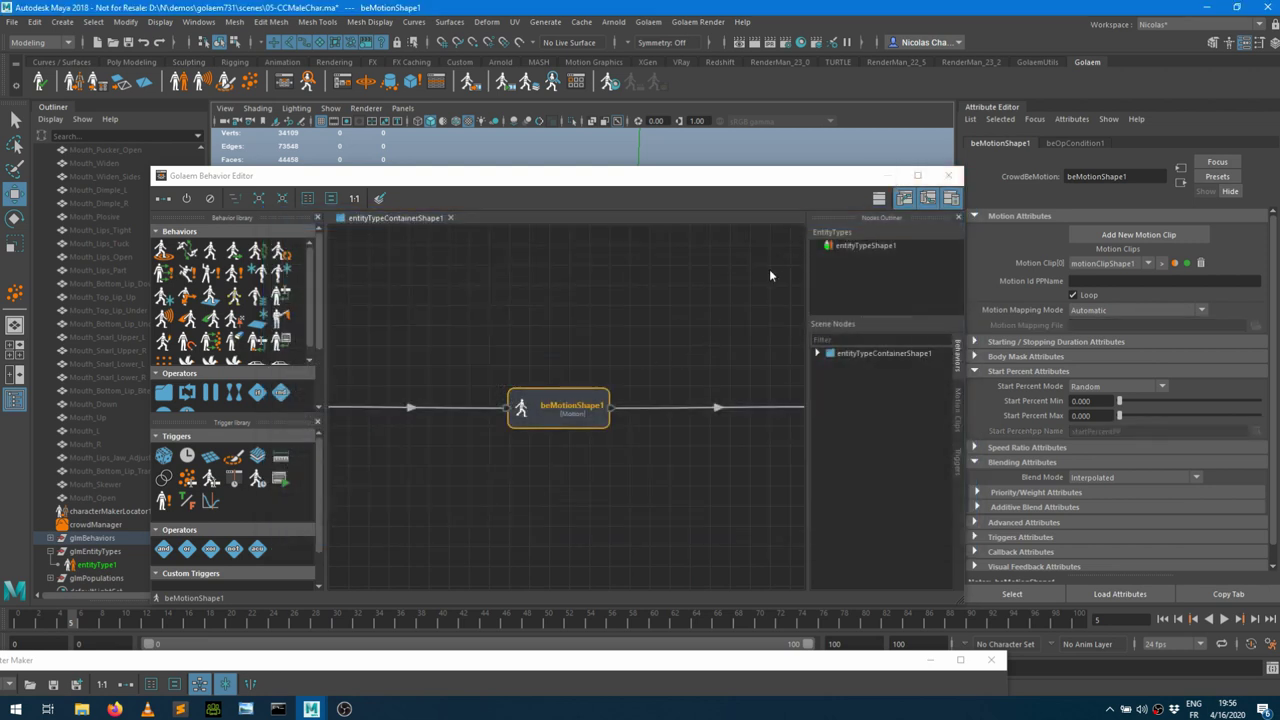
{"action": "left_click", "coordinate": [664, 350]}
{"action": "left_click", "coordinate": [575, 405]}
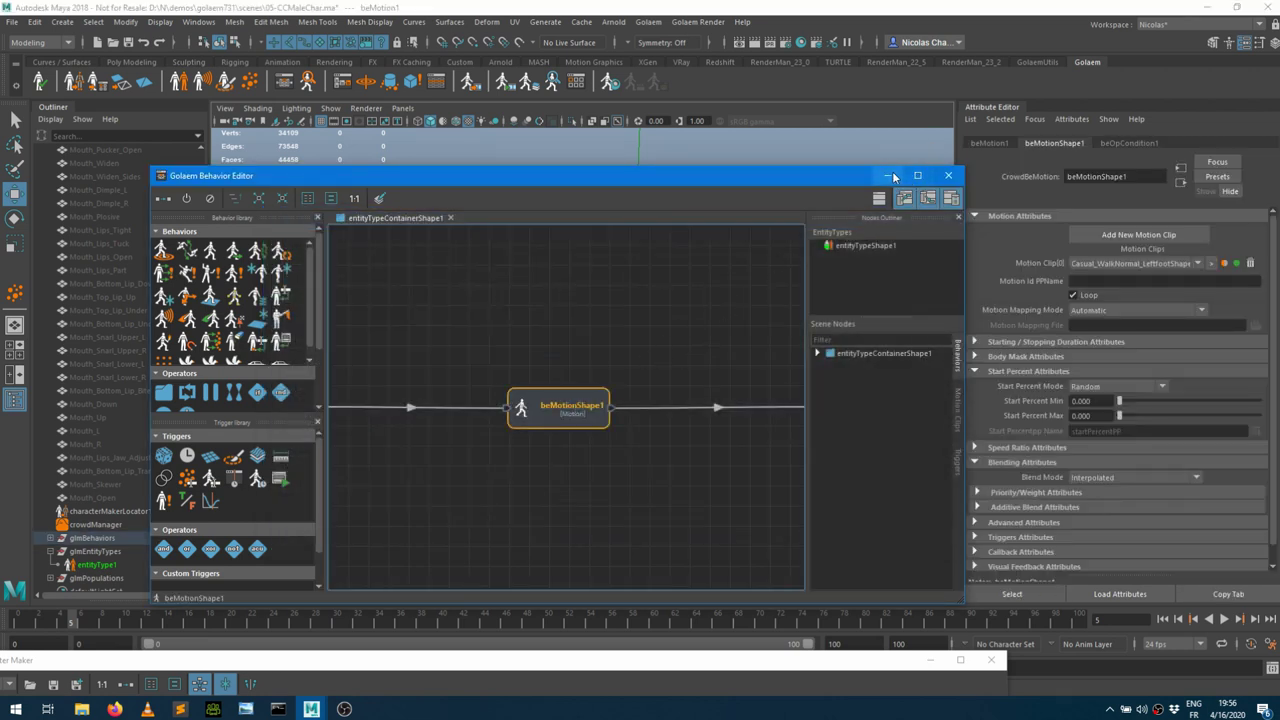
Enable Edit Motion on the walk clip and set its Edit Translation X to 0
{"action": "left_click", "coordinate": [886, 175]}
{"action": "left_click", "coordinate": [1162, 619]}
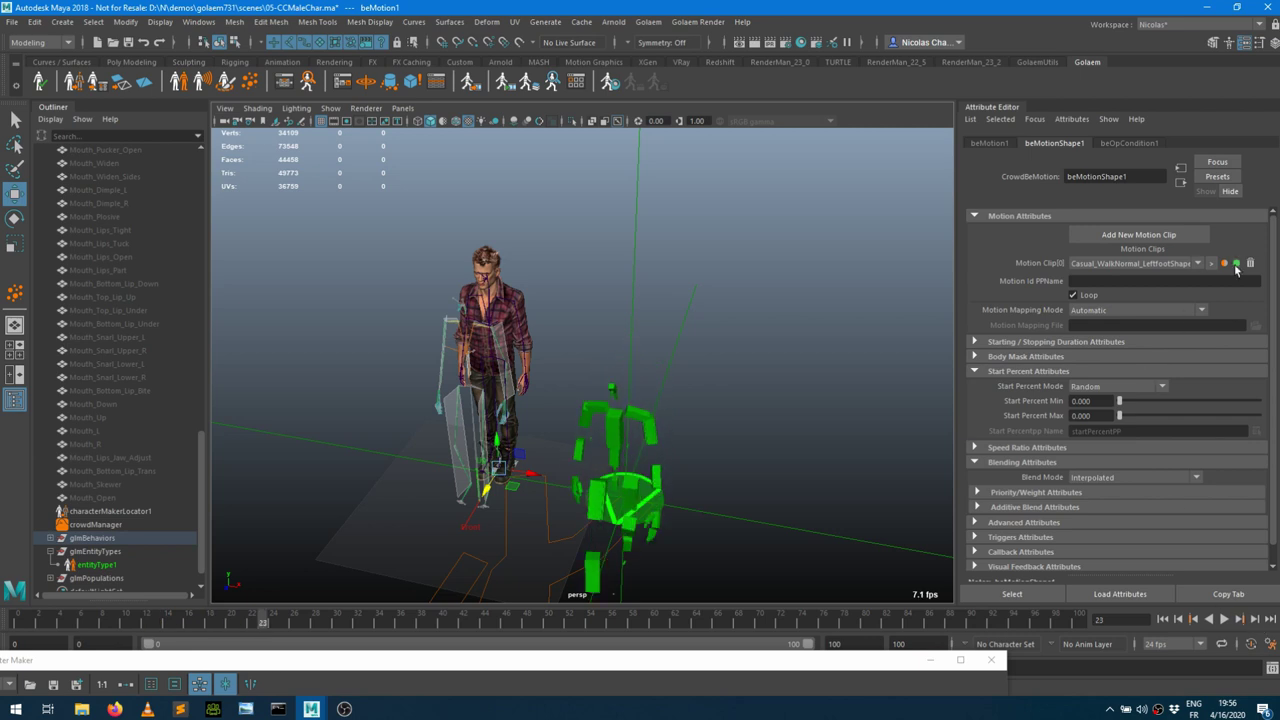
{"action": "left_click", "coordinate": [1211, 264]}
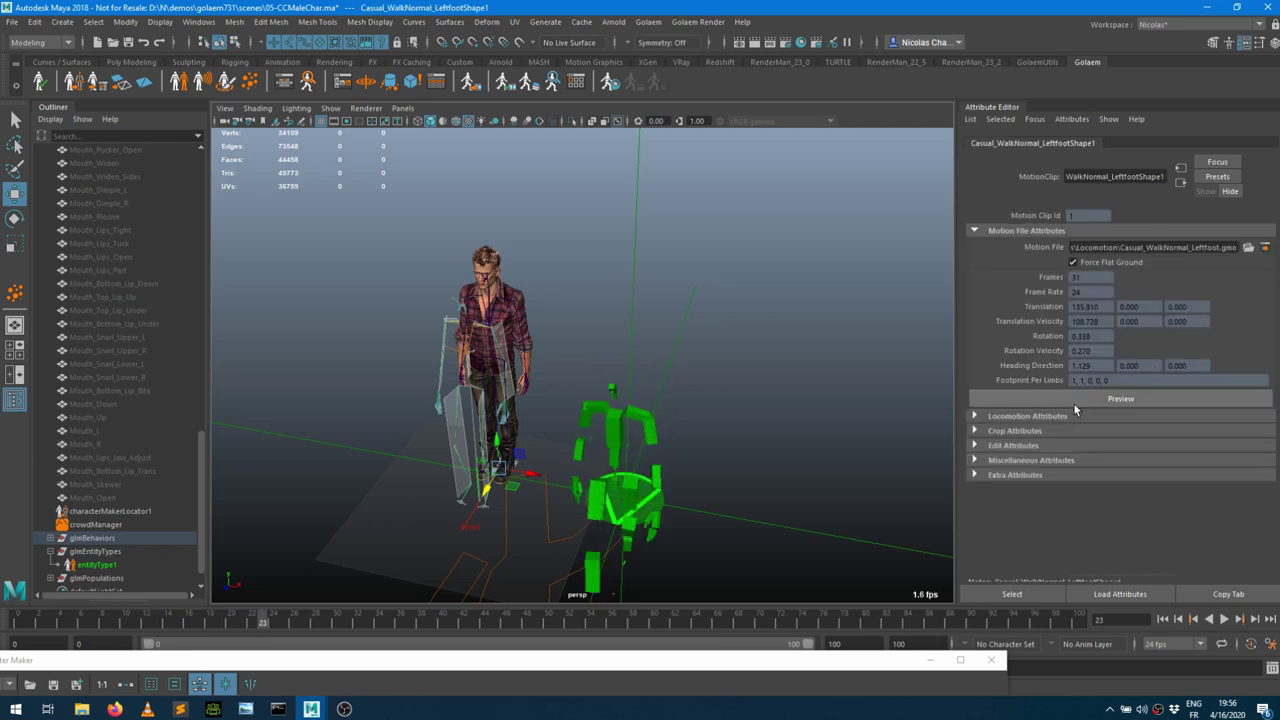
{"action": "left_click", "coordinate": [1026, 446]}
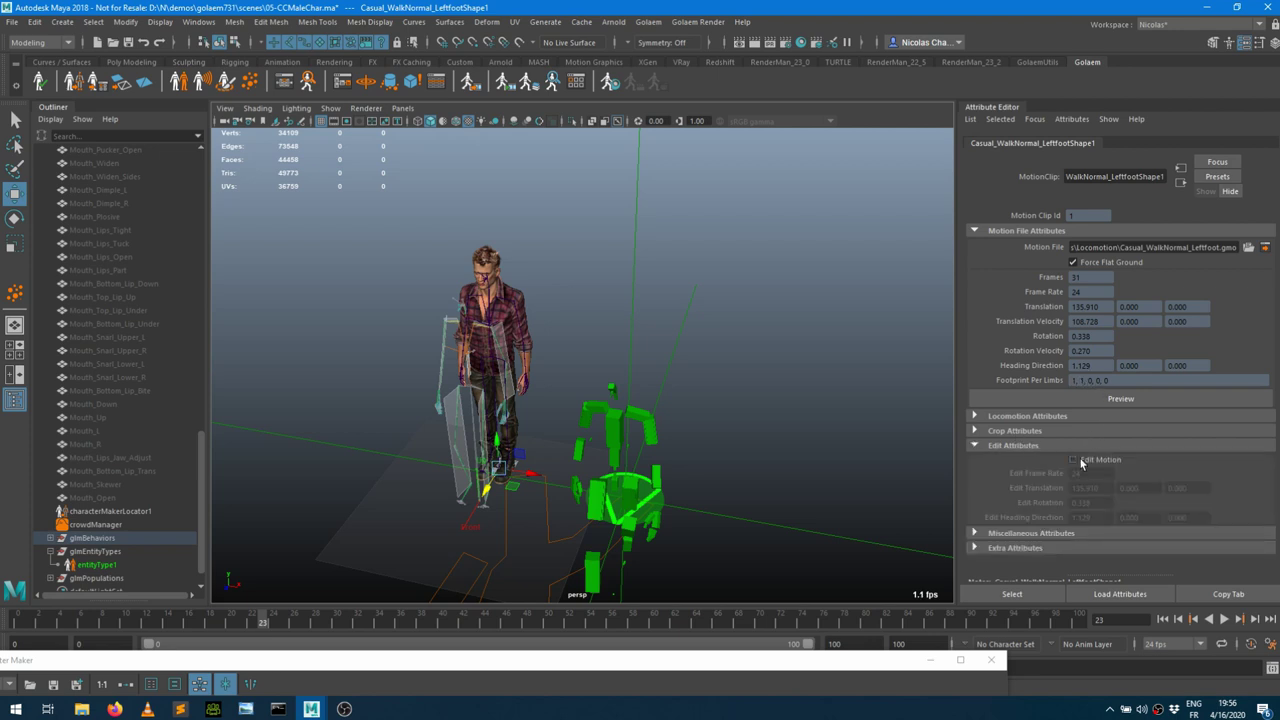
{"action": "left_click", "coordinate": [1076, 460]}
{"action": "right_click", "coordinate": [1062, 488]}
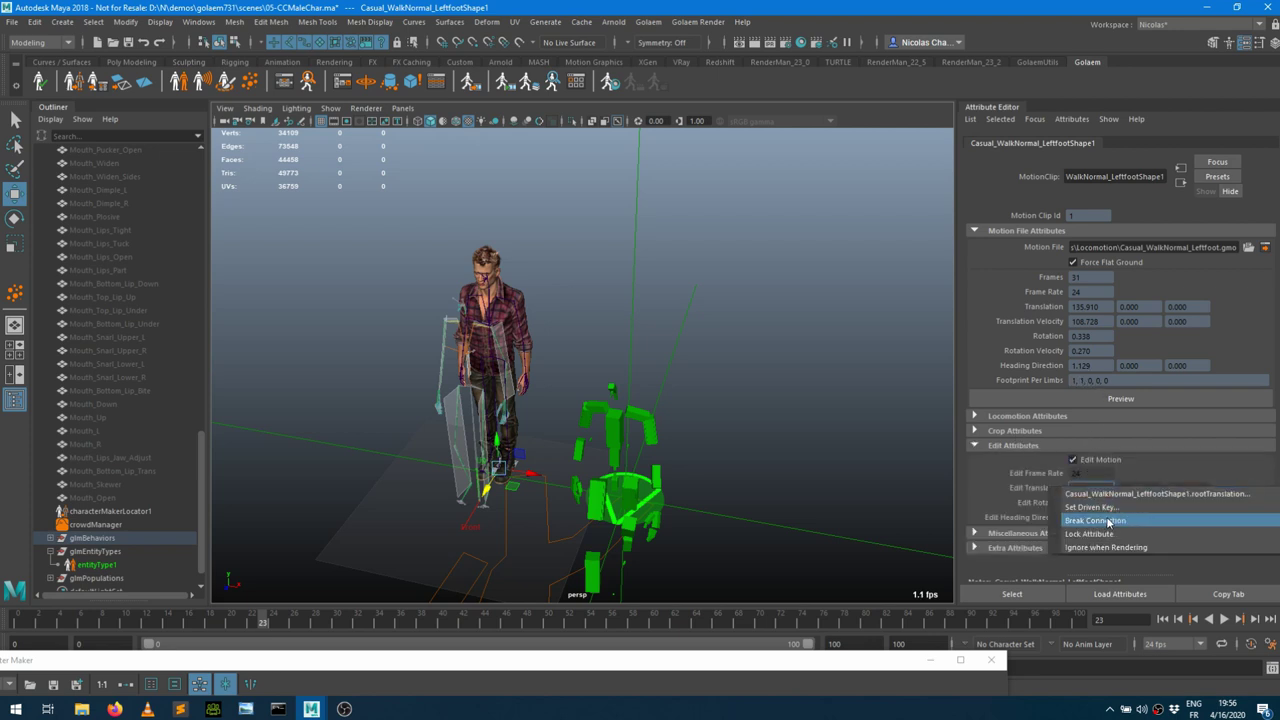
{"action": "left_click", "coordinate": [1094, 520]}
{"action": "type", "text": "0"}
{"action": "key", "text": "Return"}
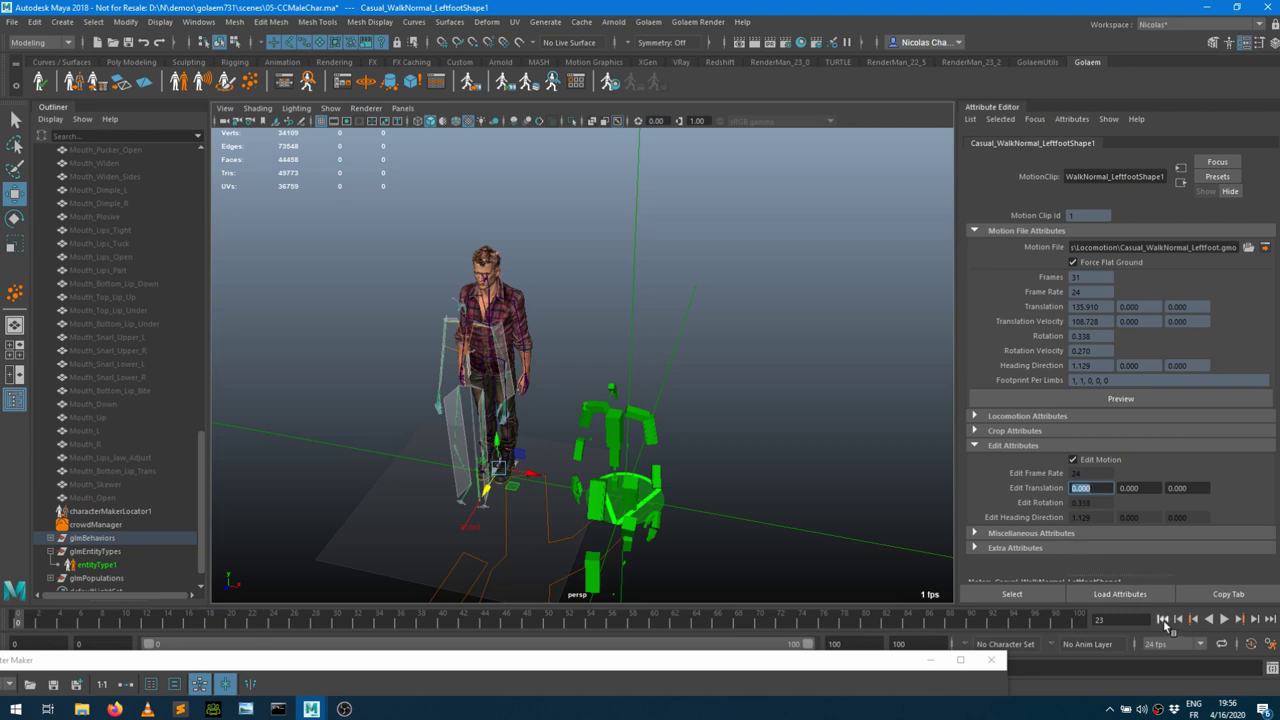
Play the timeline to preview the green skeleton walking, then stop it
{"action": "left_click", "coordinate": [1225, 619]}
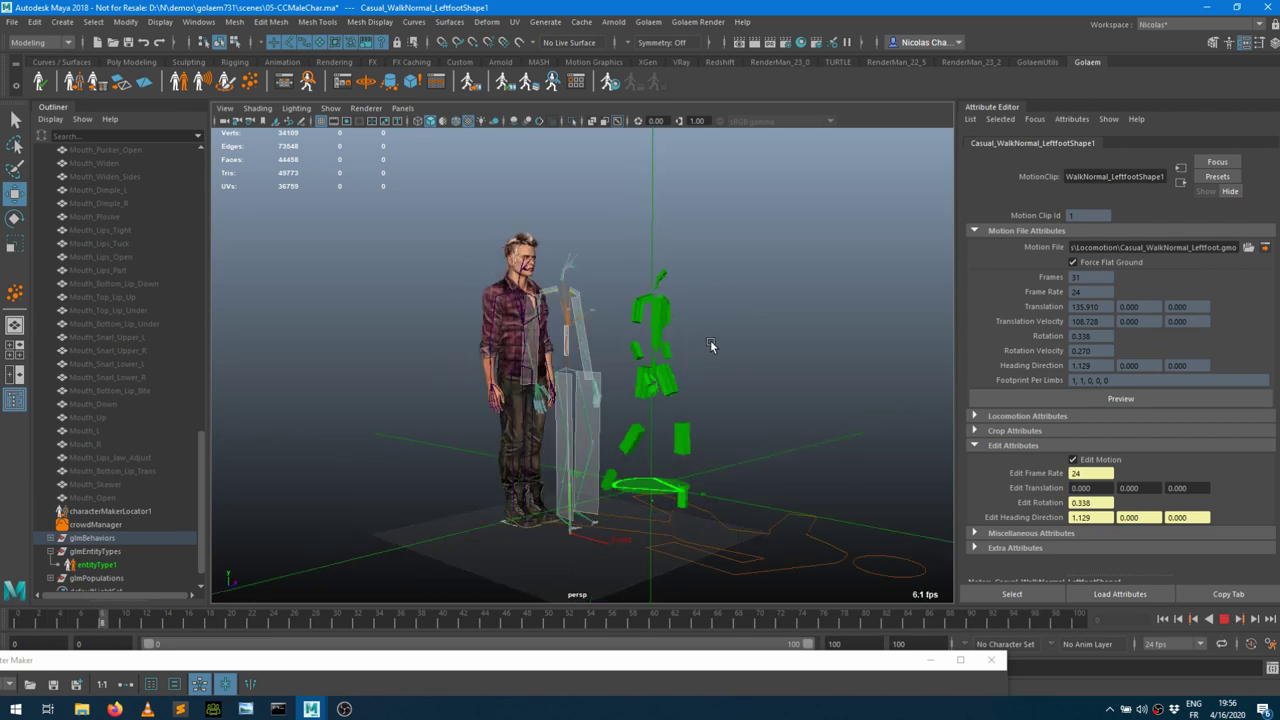
{"action": "left_click_drag", "start_coordinate": [595, 354], "coordinate": [700, 348], "text": "alt"}
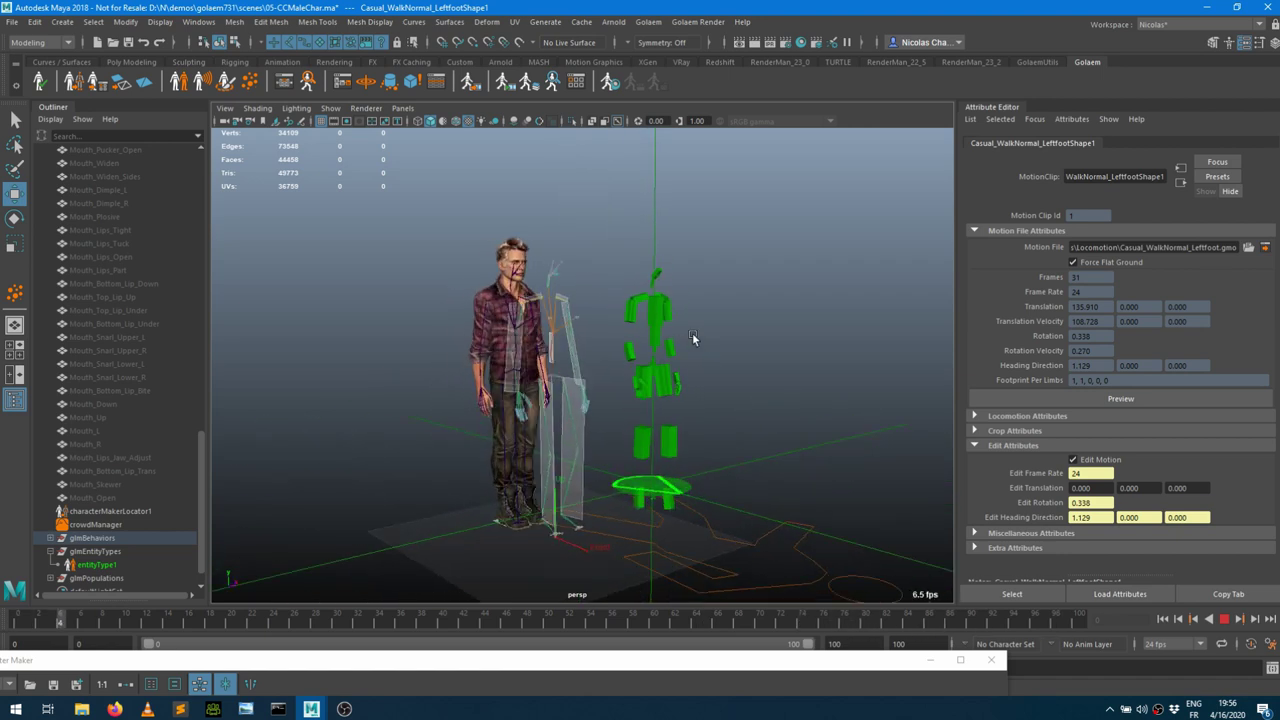
{"action": "left_click", "coordinate": [1226, 619]}
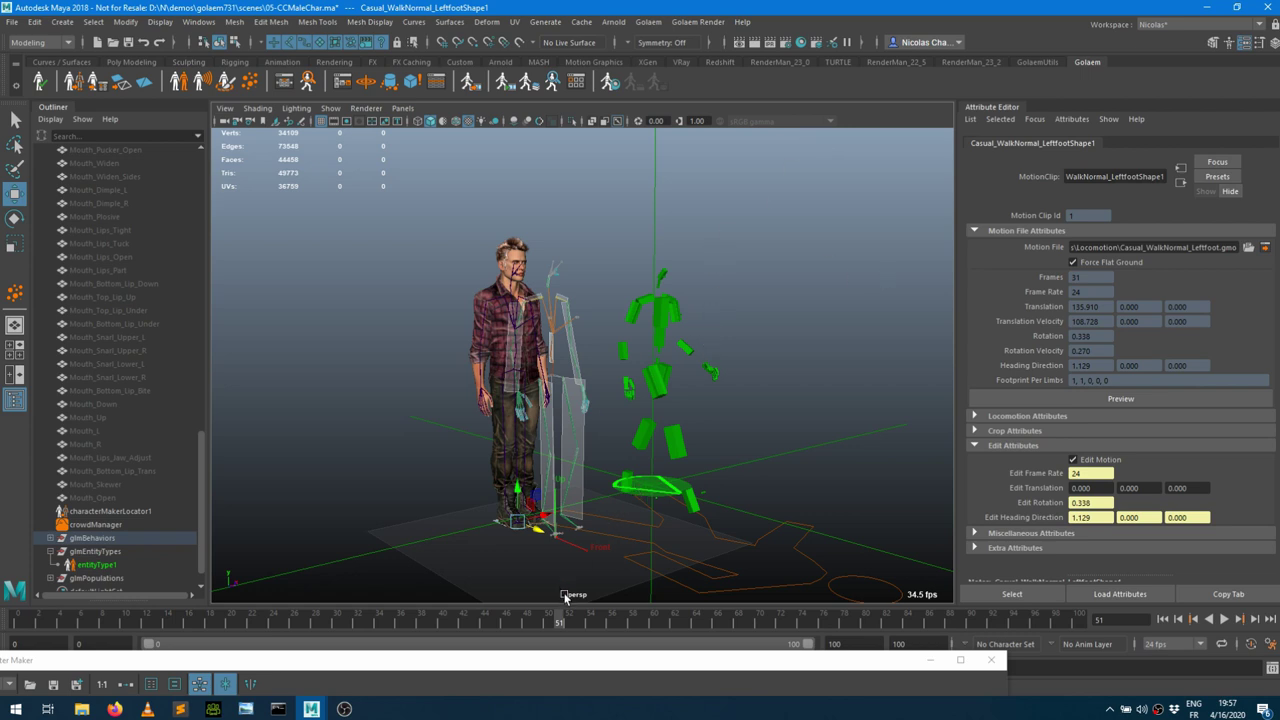
In Character Maker's Geometry tab, add a Character node linked to an Asset Group node
{"action": "left_click", "coordinate": [960, 660]}
{"action": "left_click_drag", "start_coordinate": [1137, 171], "coordinate": [1110, 132]}
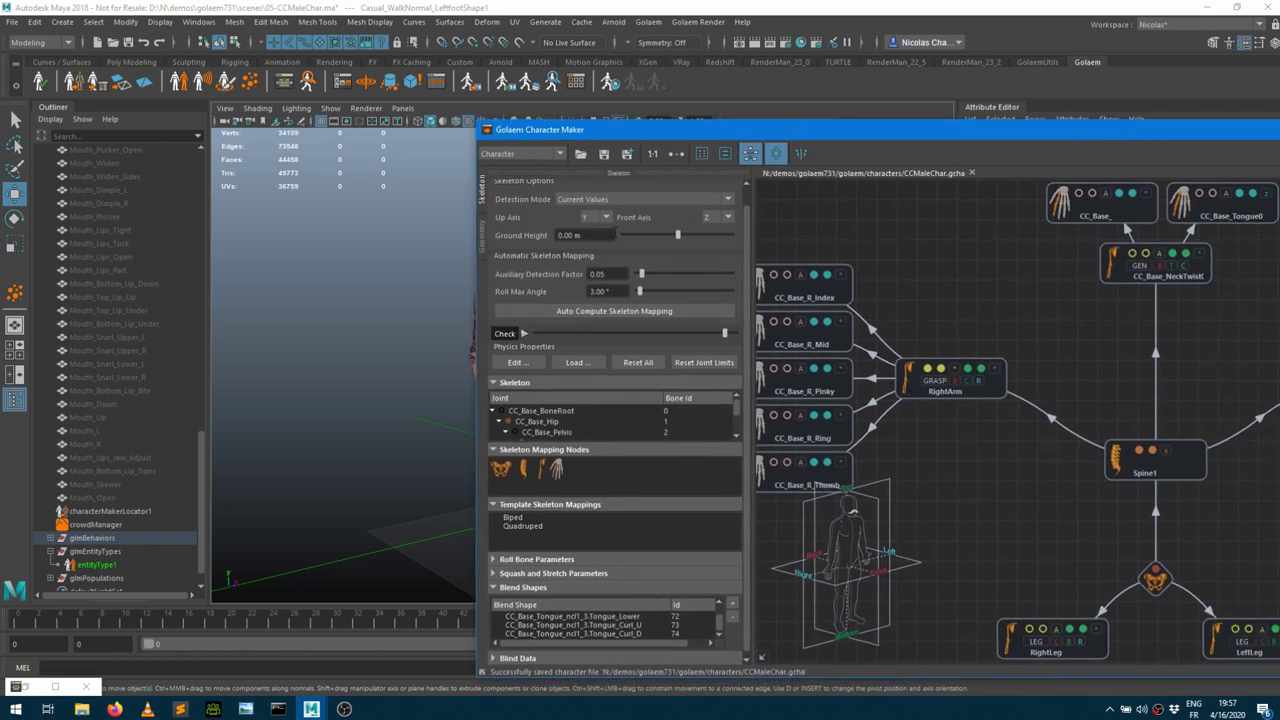
{"action": "left_click", "coordinate": [485, 238]}
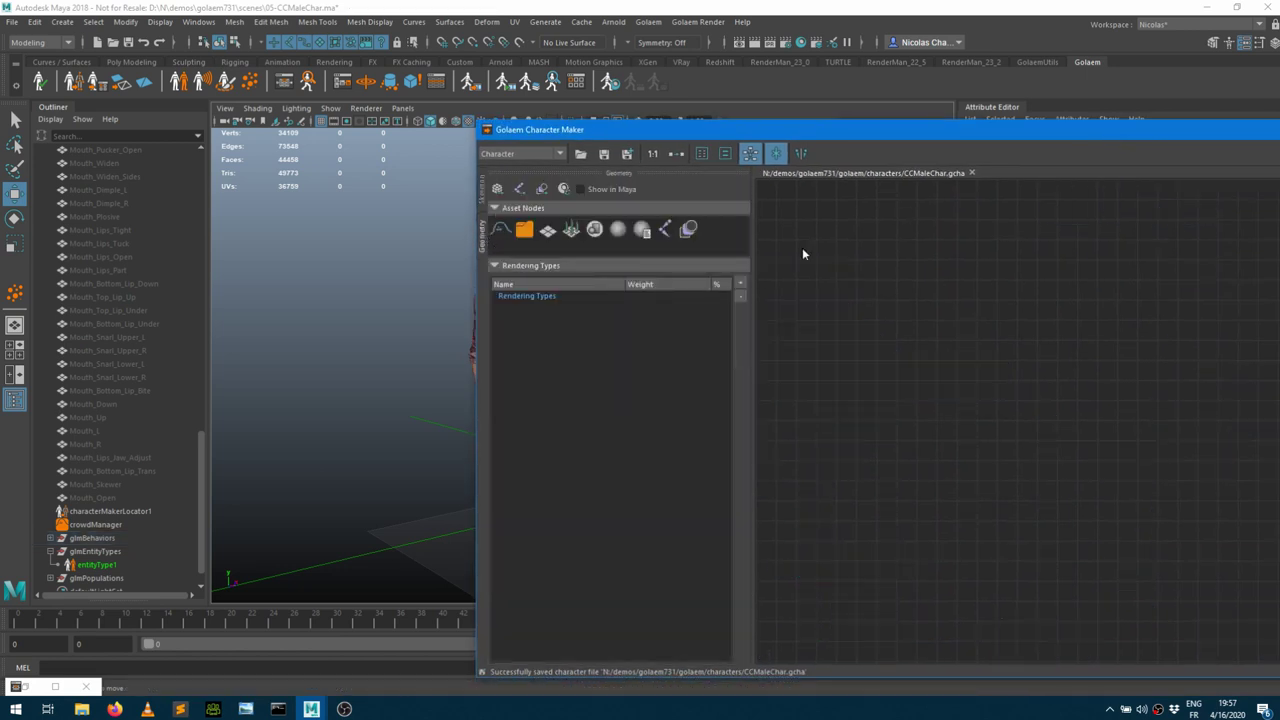
{"action": "scroll", "coordinate": [100, 375], "scroll_direction": "up", "scroll_amount": 10}
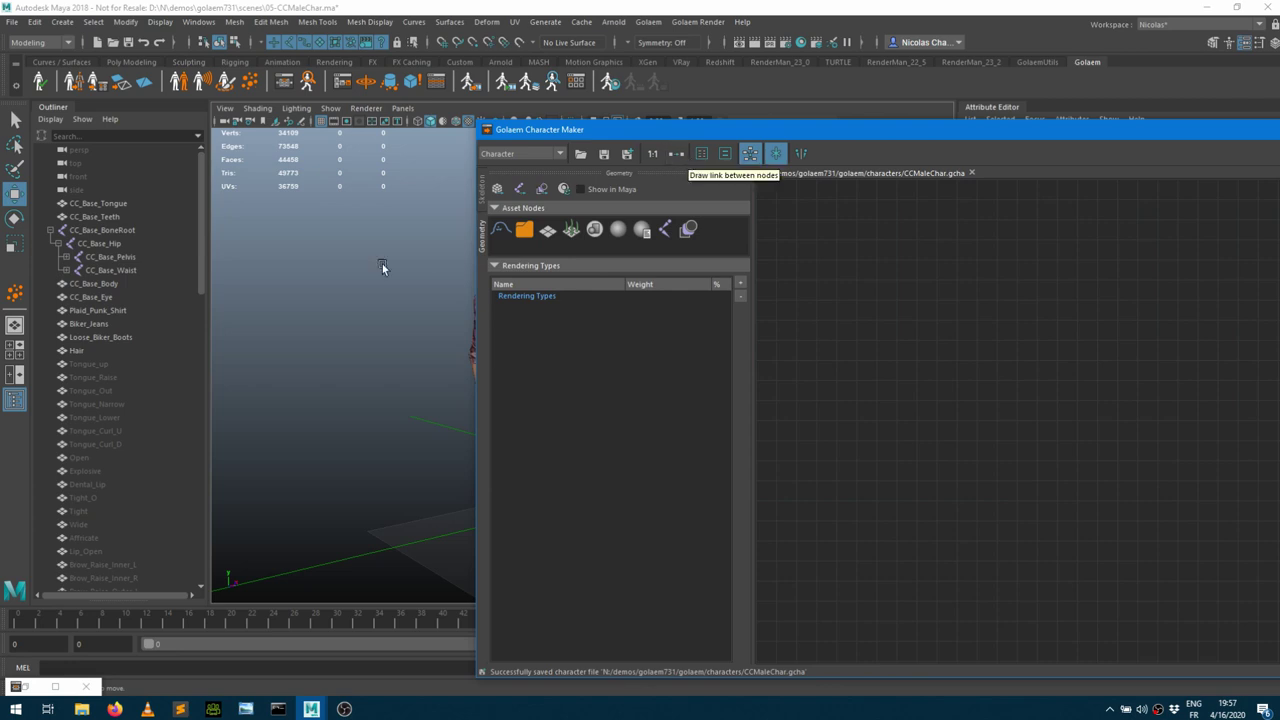
{"action": "left_click", "coordinate": [677, 155]}
{"action": "left_click", "coordinate": [1001, 433]}
{"action": "left_click_drag", "start_coordinate": [1001, 433], "coordinate": [873, 441]}
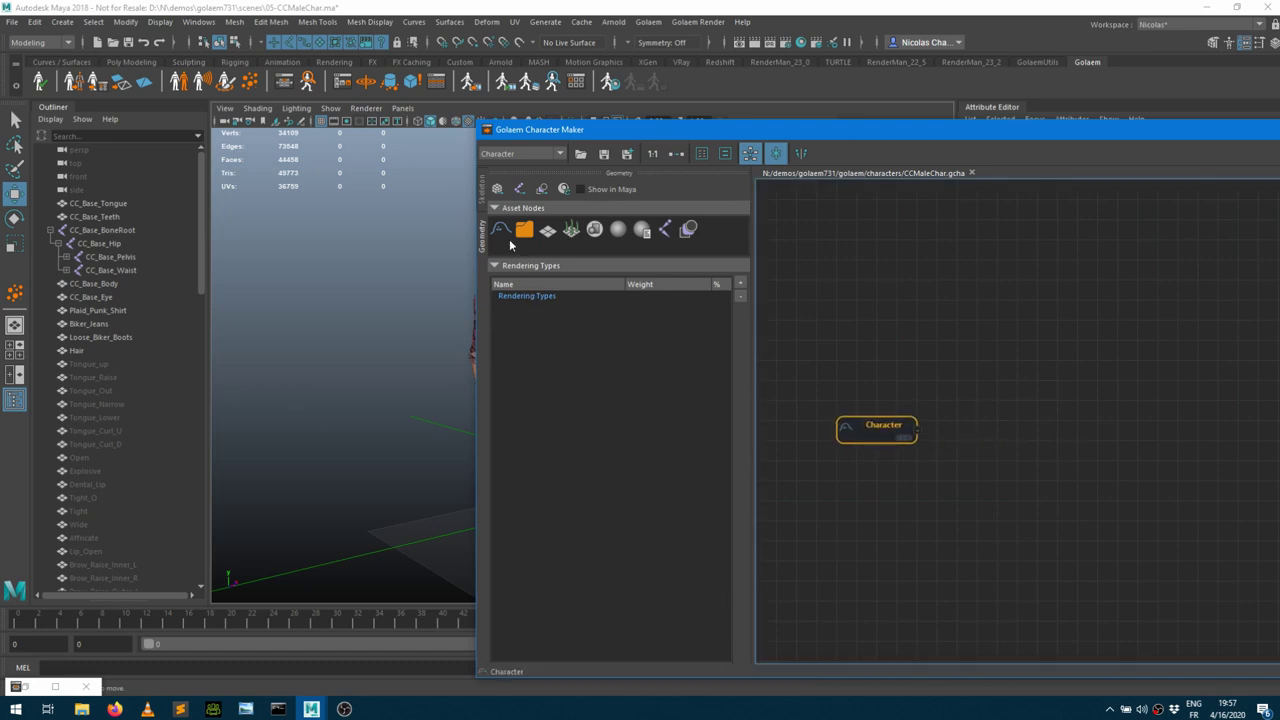
{"action": "left_click_drag", "start_coordinate": [522, 230], "coordinate": [940, 412]}
{"action": "left_click_drag", "start_coordinate": [865, 426], "coordinate": [985, 420]}
Import the body, eye, clothing, hair, teeth and tongue meshes into the Asset Group
{"action": "left_click_drag", "start_coordinate": [84, 285], "coordinate": [72, 351]}
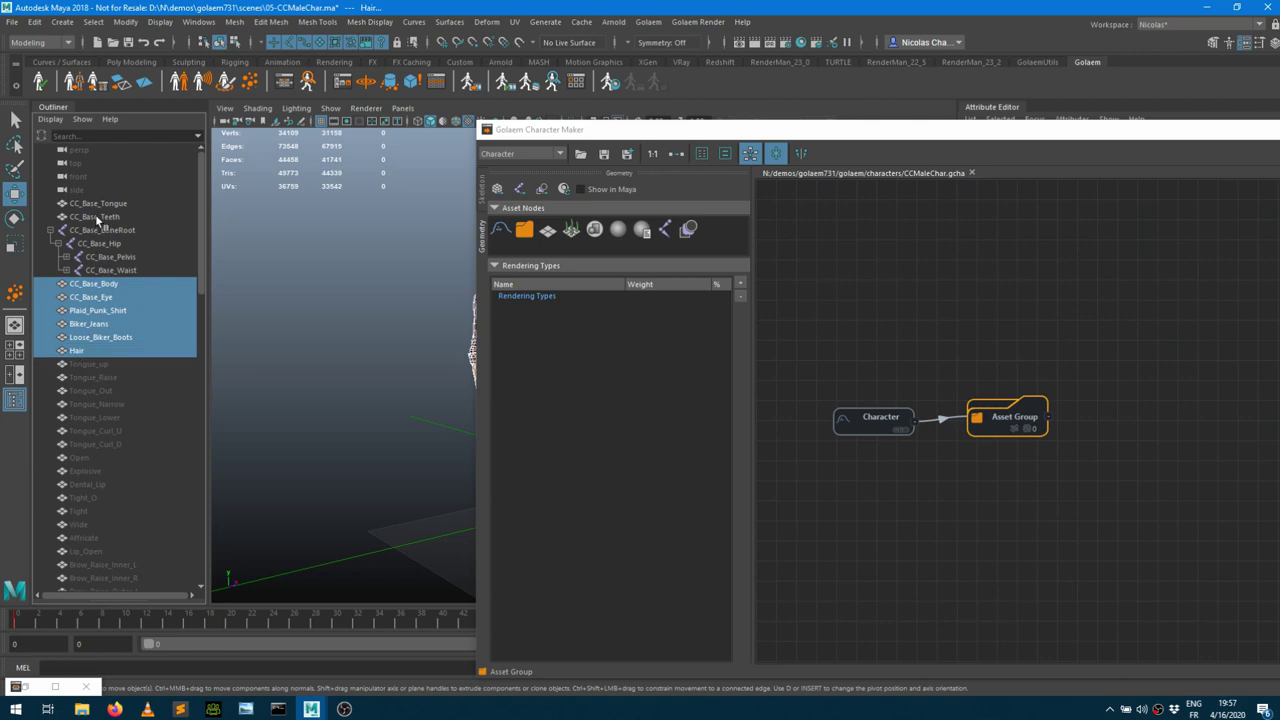
{"action": "left_click_drag", "start_coordinate": [95, 214], "coordinate": [95, 203], "text": "ctrl"}
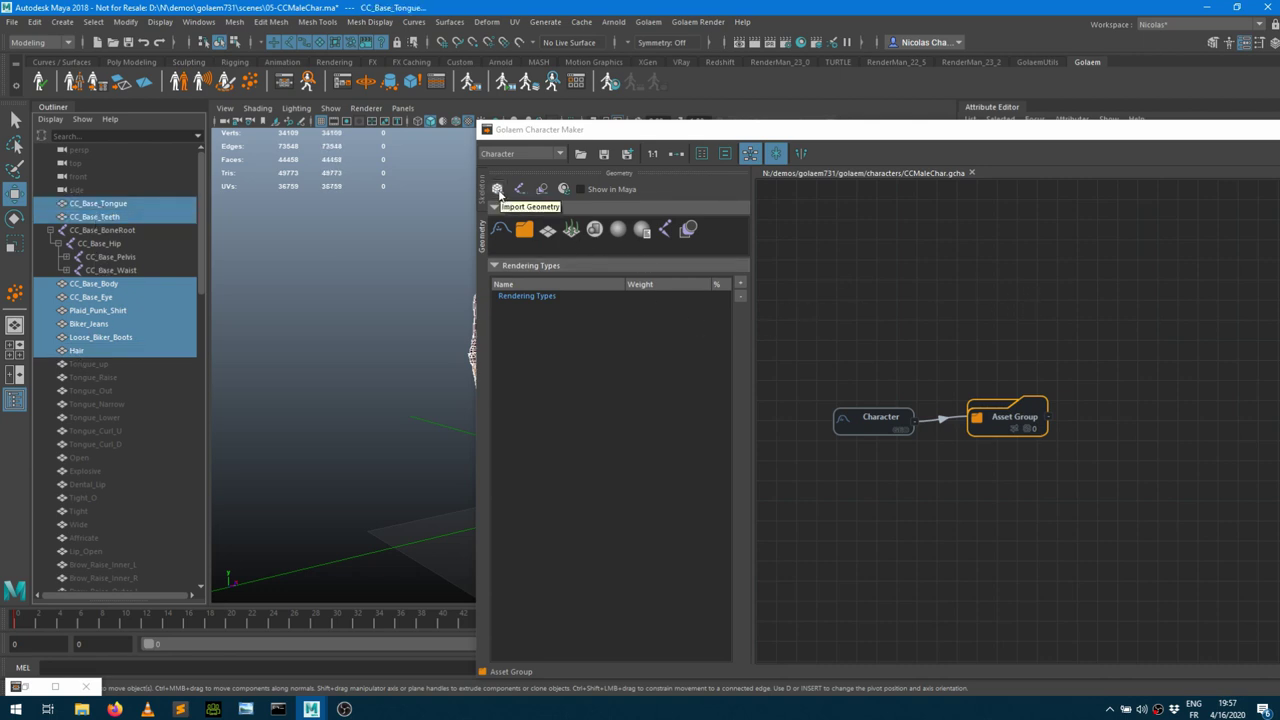
{"action": "left_click", "coordinate": [498, 190]}
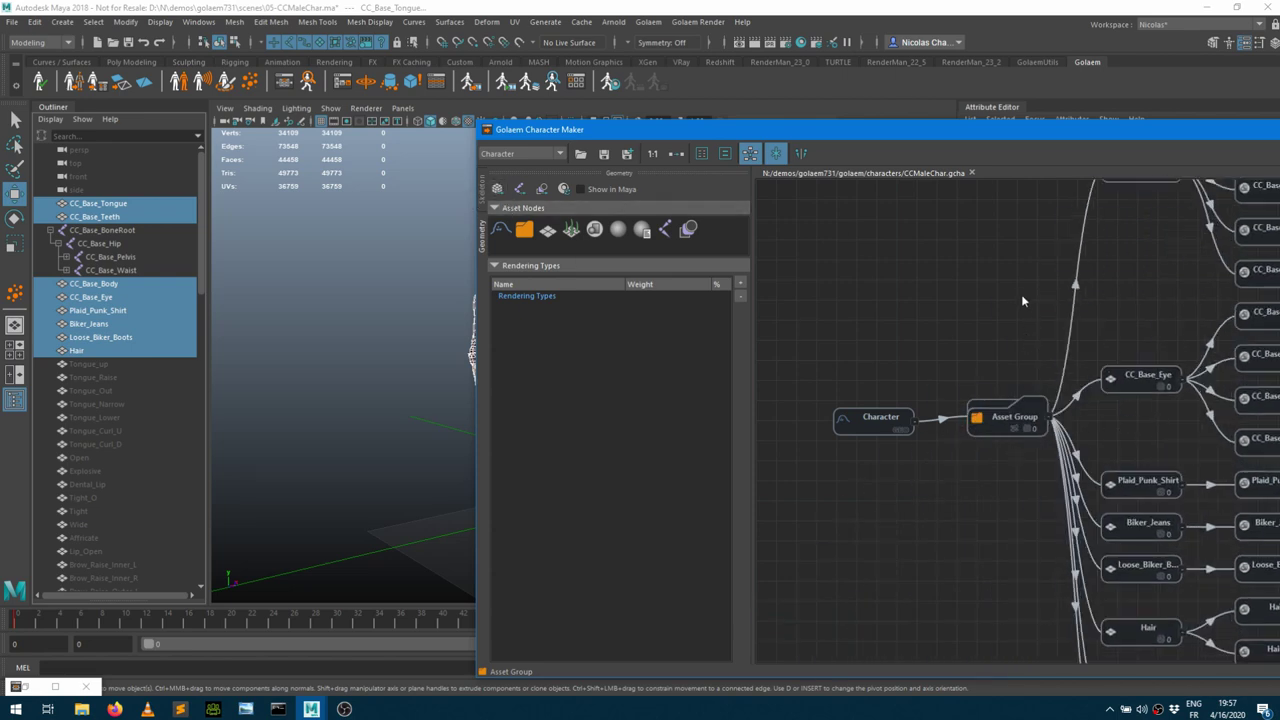
Pan the graph to the imported mesh nodes and drag Character Maker down to uncover the viewport
{"action": "middle_click_drag", "start_coordinate": [1021, 294], "coordinate": [835, 343]}
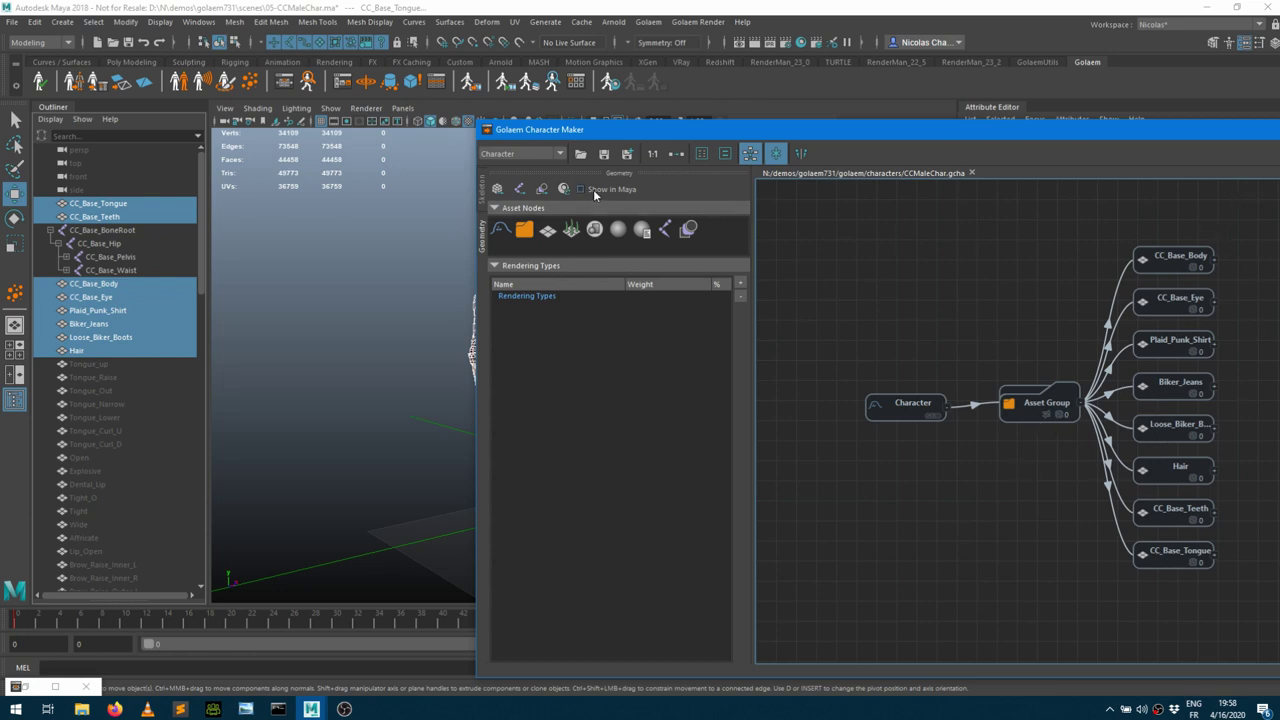
{"action": "left_click_drag", "start_coordinate": [1027, 150], "coordinate": [773, 155]}
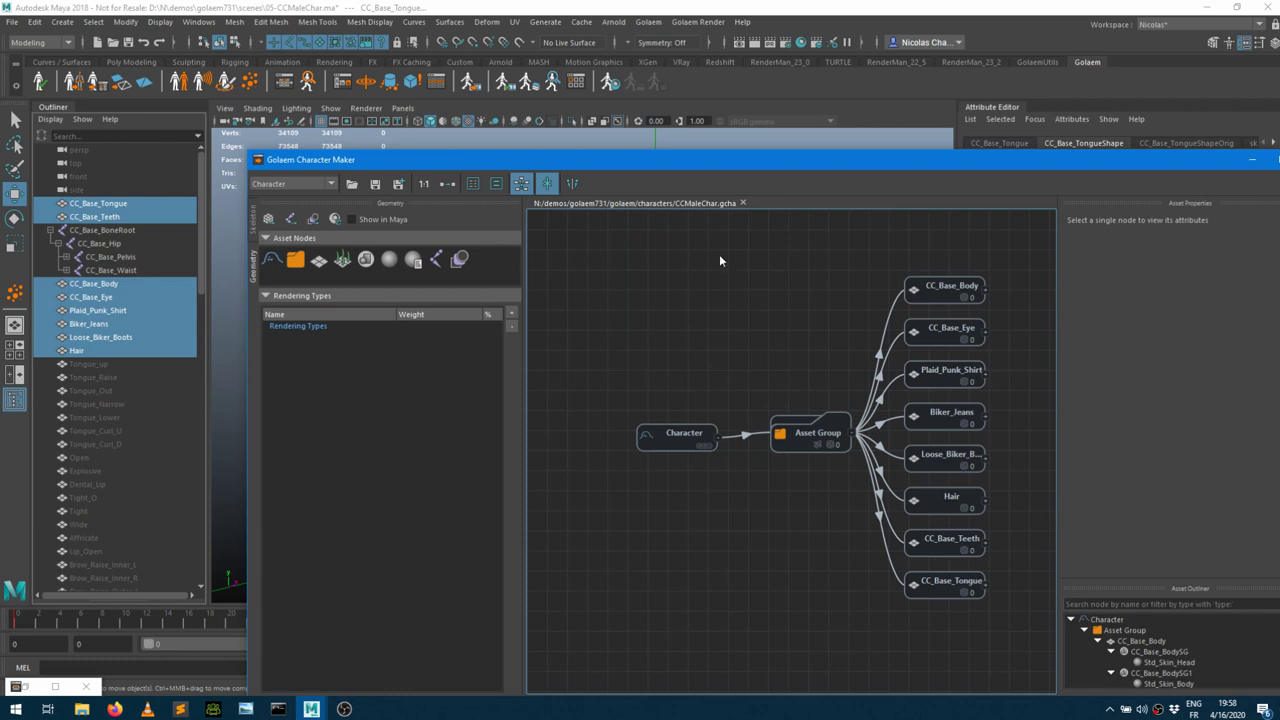
{"action": "left_click_drag", "start_coordinate": [693, 170], "coordinate": [672, 314]}
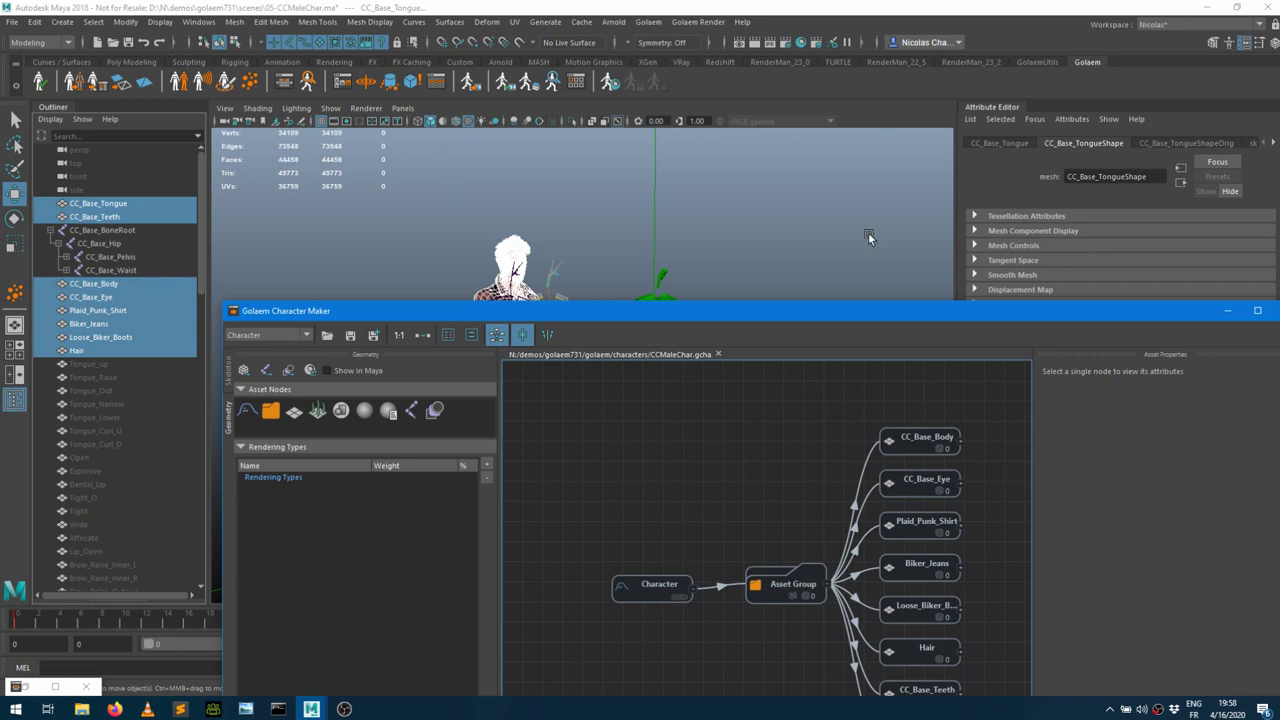
Select the Character node and launch its geometry export from Asset Properties
{"action": "left_click", "coordinate": [642, 598]}
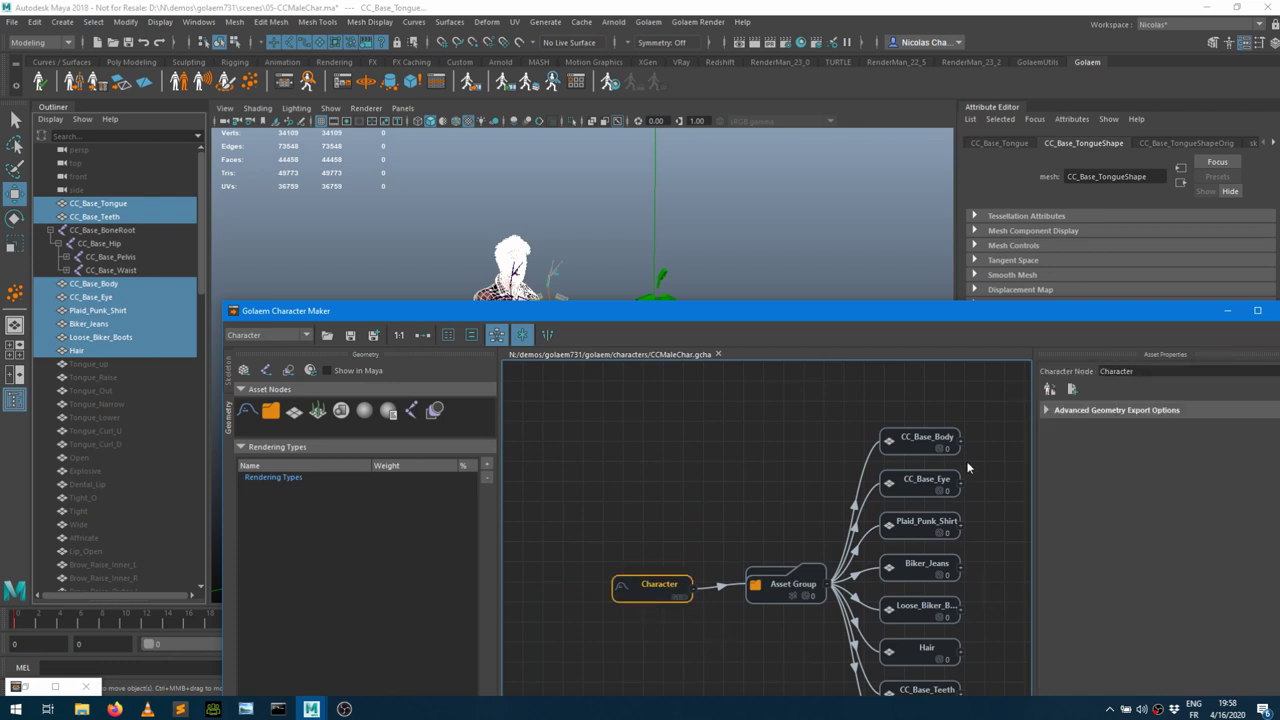
{"action": "left_click", "coordinate": [1050, 390]}
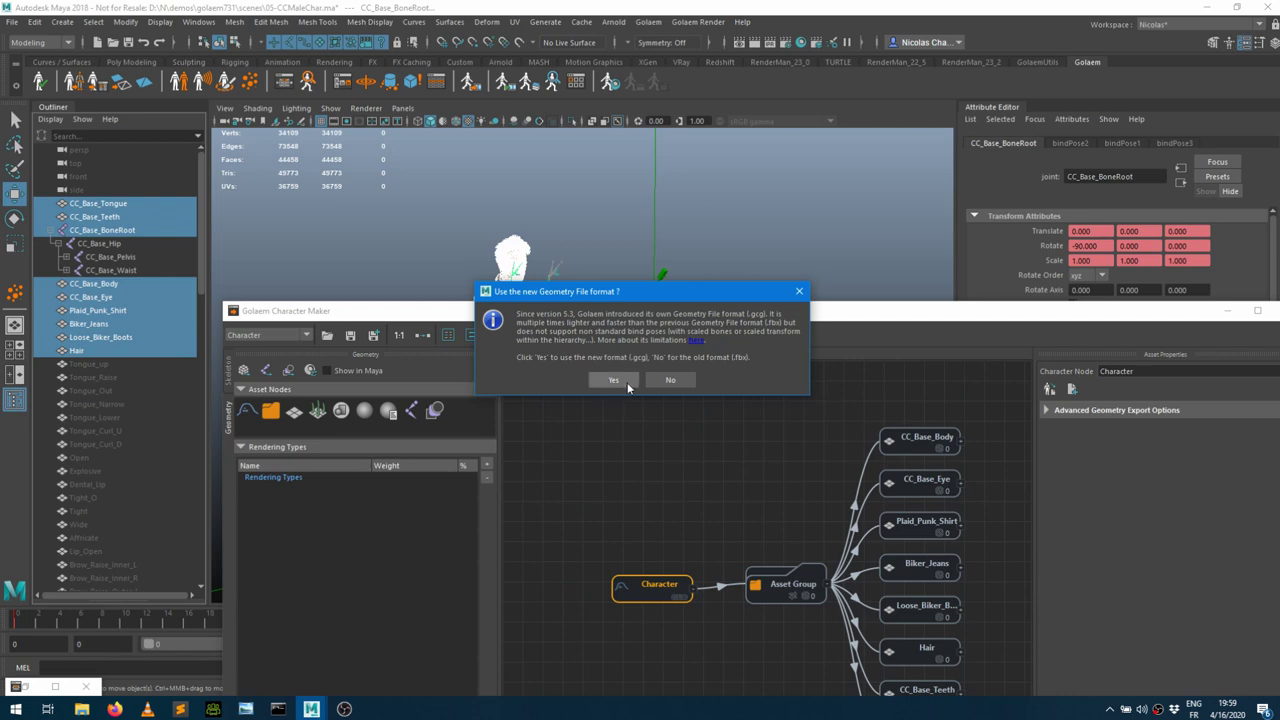
Export the geometry in the new .gcg format, overwriting CCMaleChar.gcg
{"action": "left_click", "coordinate": [626, 381]}
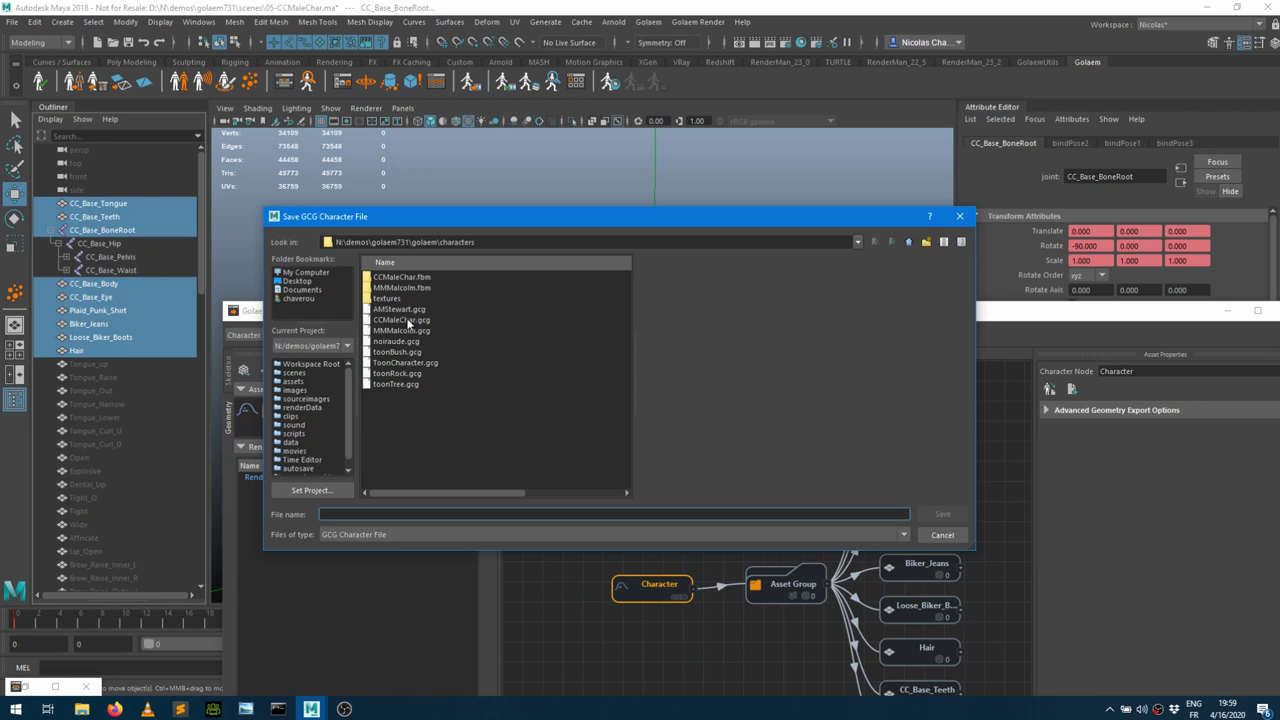
{"action": "double_click", "coordinate": [408, 322]}
{"action": "left_click", "coordinate": [590, 400]}
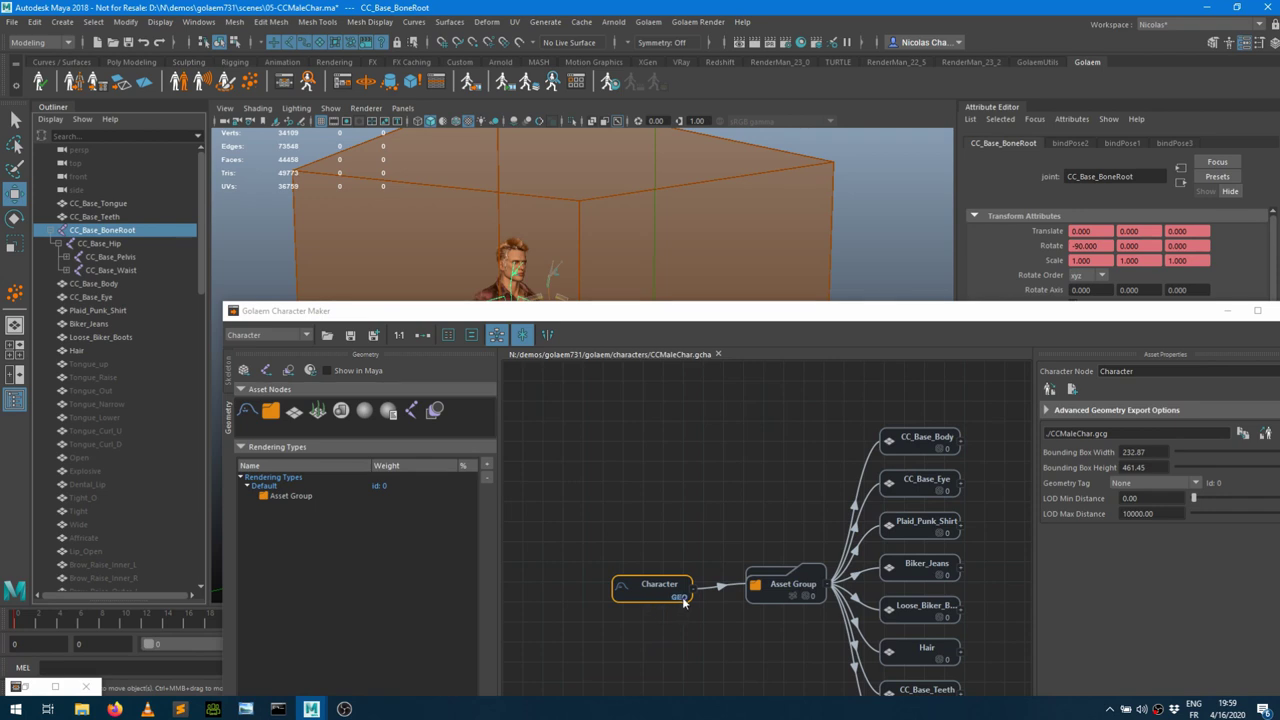
Reselect the Character node and rearrange Character Maker and the view to face the character
{"action": "mouse_move", "coordinate": [684, 601]}
{"action": "left_click_drag", "start_coordinate": [592, 316], "coordinate": [625, 261]}
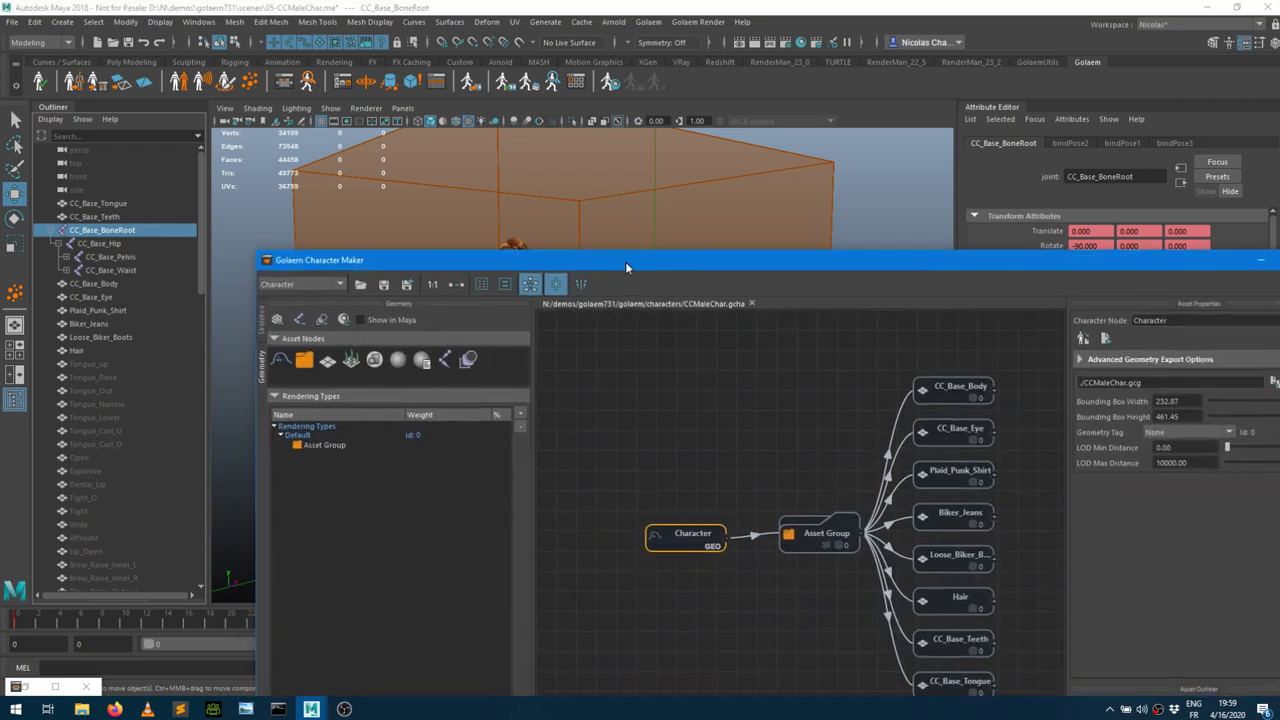
{"action": "left_click", "coordinate": [702, 481]}
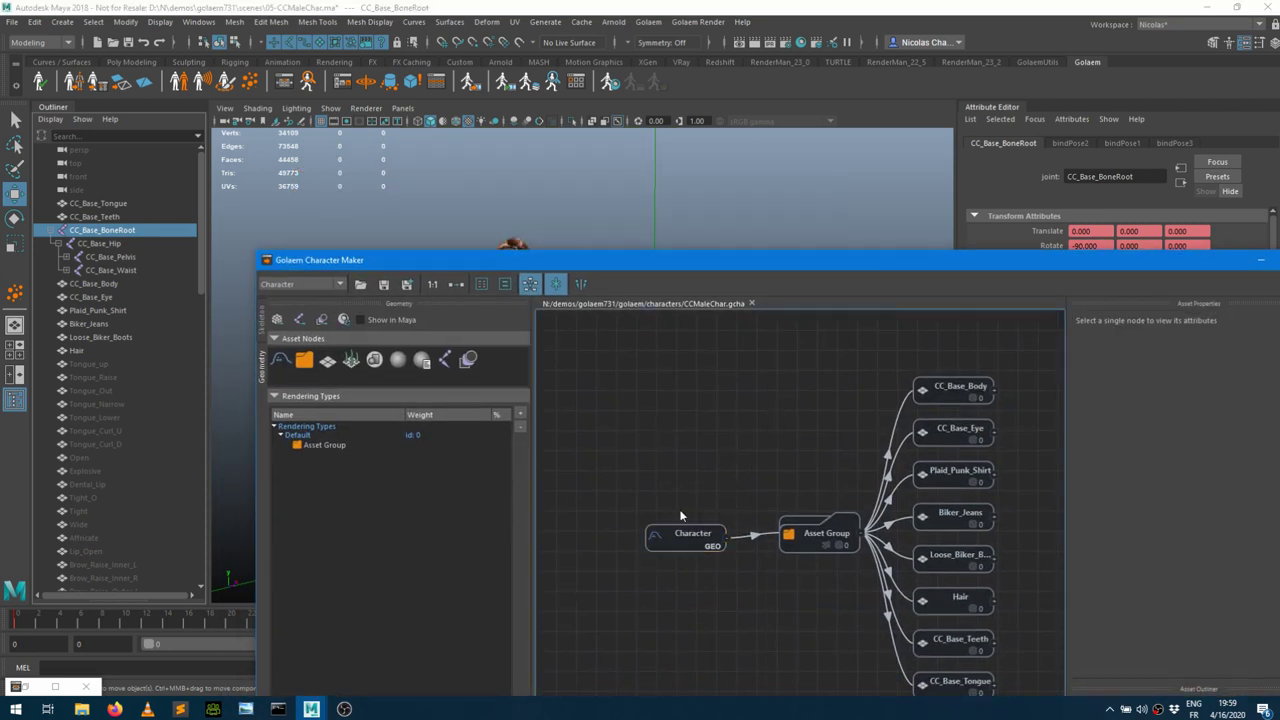
{"action": "left_click", "coordinate": [679, 543]}
{"action": "left_click_drag", "start_coordinate": [705, 255], "coordinate": [688, 541]}
{"action": "left_click_drag", "start_coordinate": [698, 327], "coordinate": [630, 370], "text": "alt"}
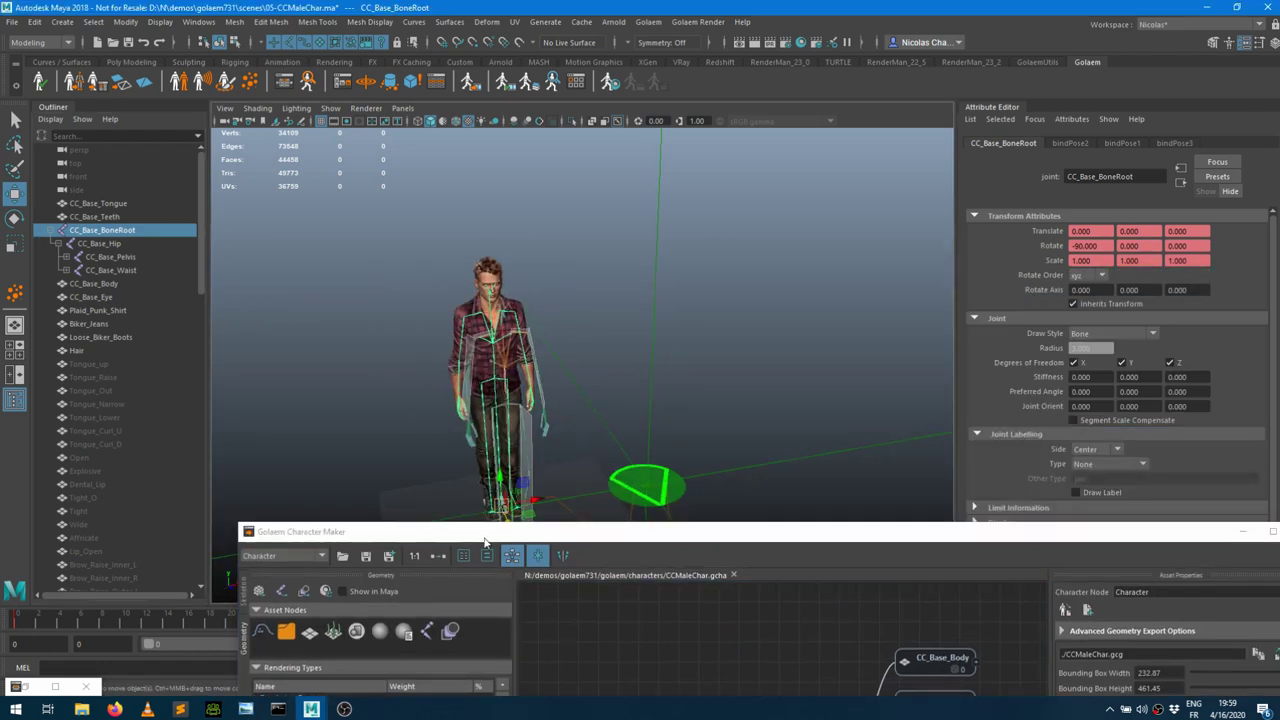
{"action": "left_click", "coordinate": [390, 558]}
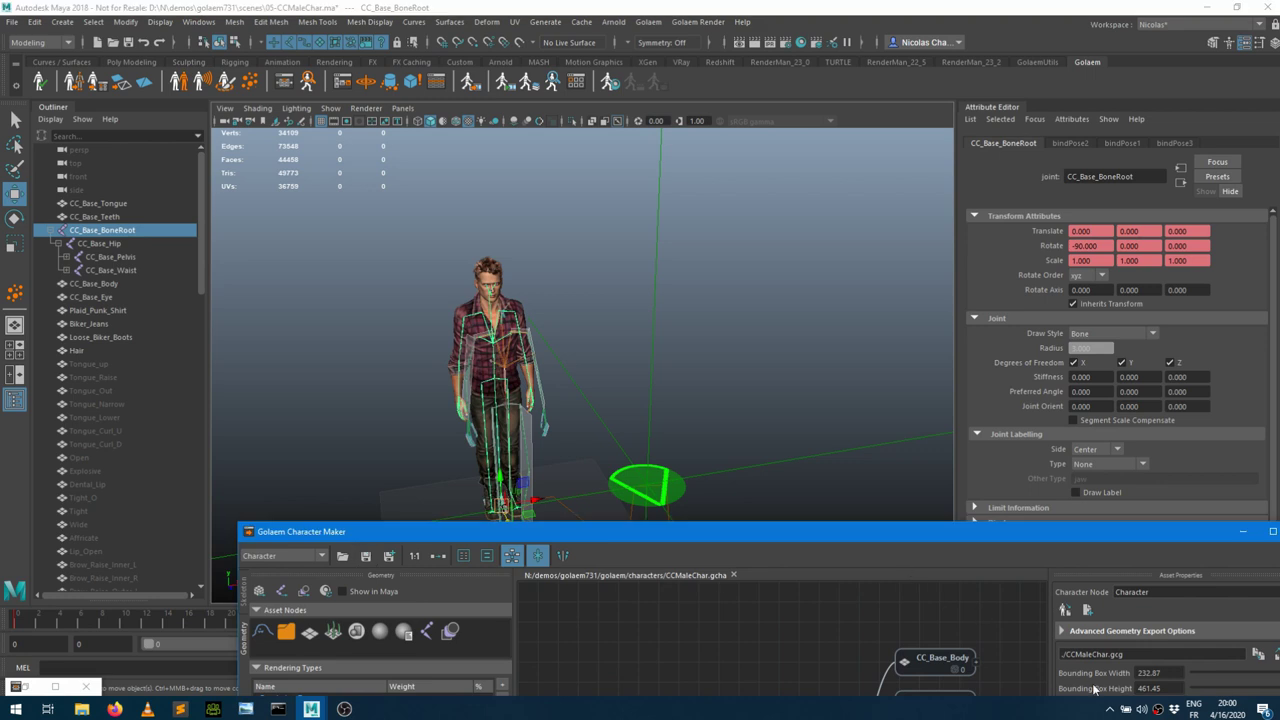
Set entityType1's Display Mode to Render Previz
{"action": "left_click", "coordinate": [1243, 531]}
{"action": "scroll", "coordinate": [102, 403], "scroll_direction": "down", "scroll_amount": 15}
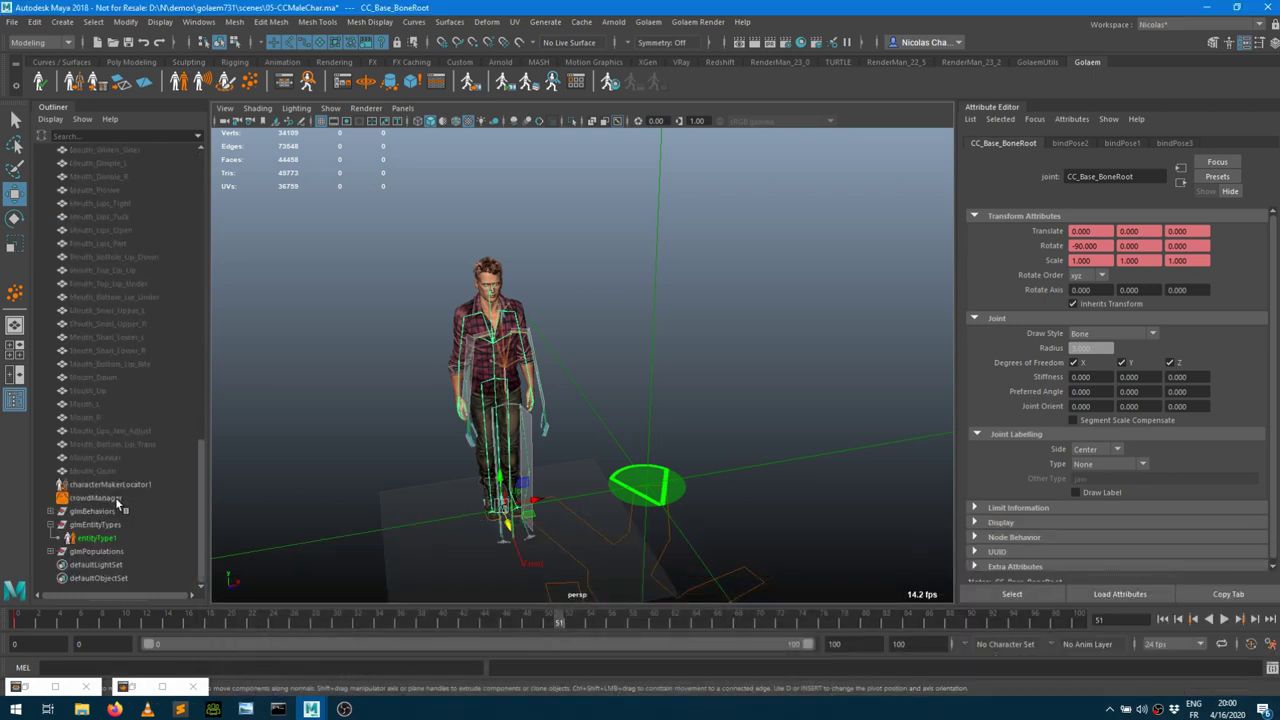
{"action": "left_click", "coordinate": [98, 539]}
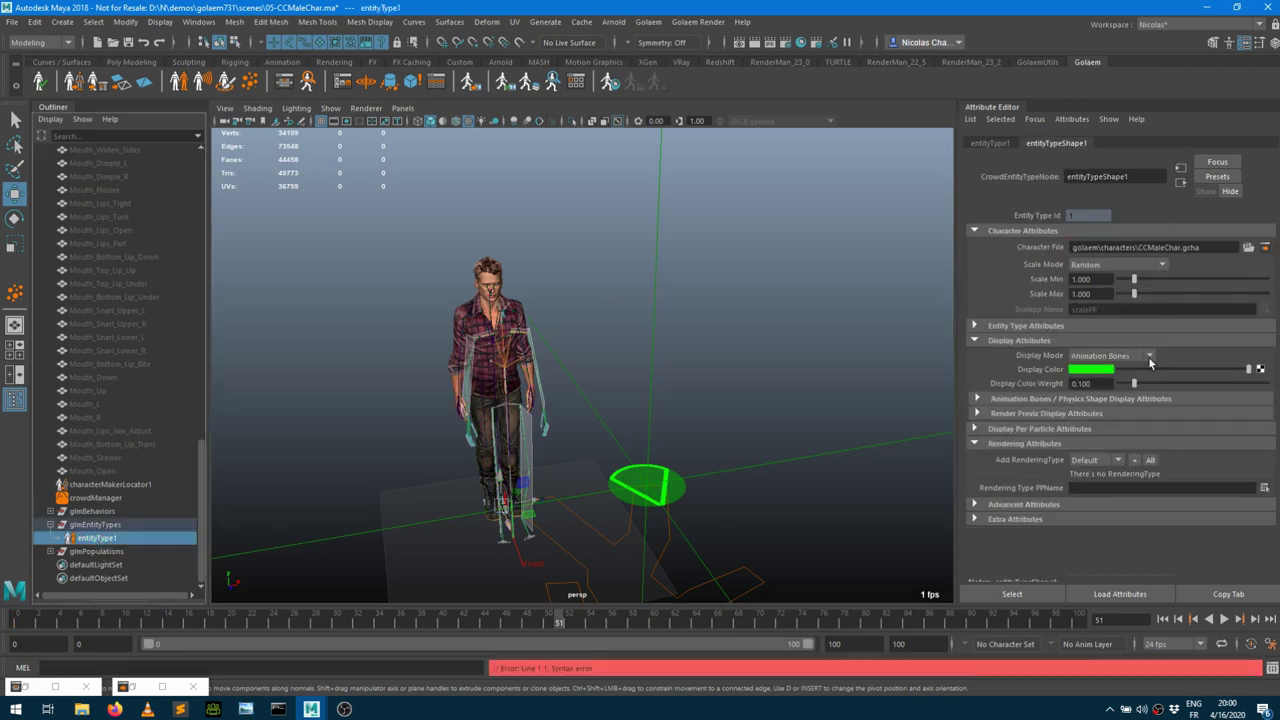
{"action": "left_click", "coordinate": [1113, 356]}
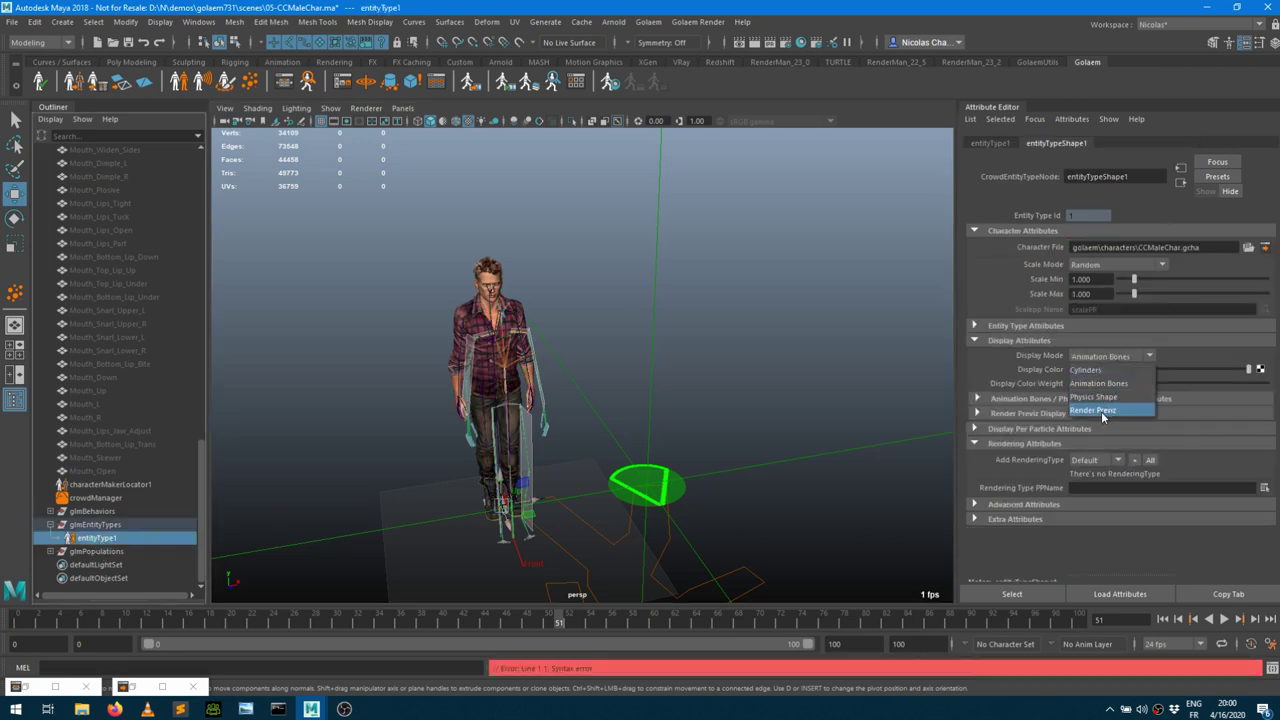
{"action": "left_click", "coordinate": [1105, 411]}
Rewind and play the timeline, orbiting to watch the character walk
{"action": "left_click", "coordinate": [1163, 619]}
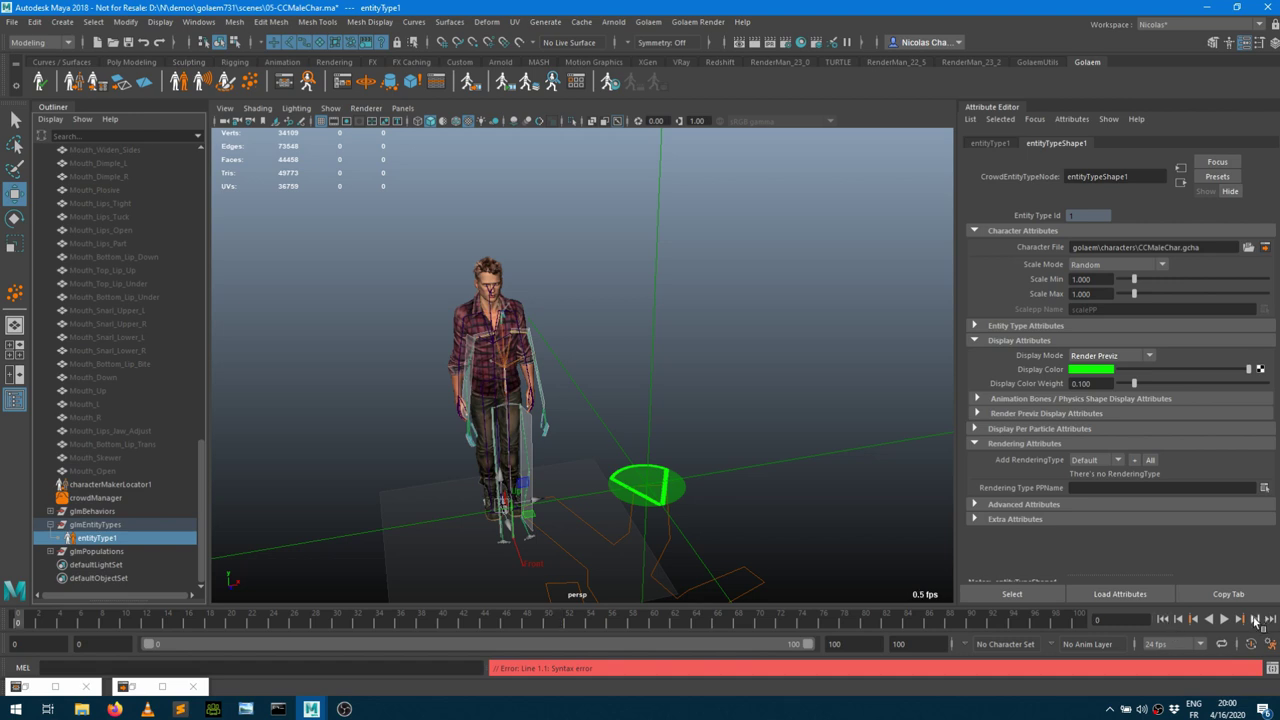
{"action": "left_click", "coordinate": [1257, 619]}
{"action": "left_click", "coordinate": [1224, 619]}
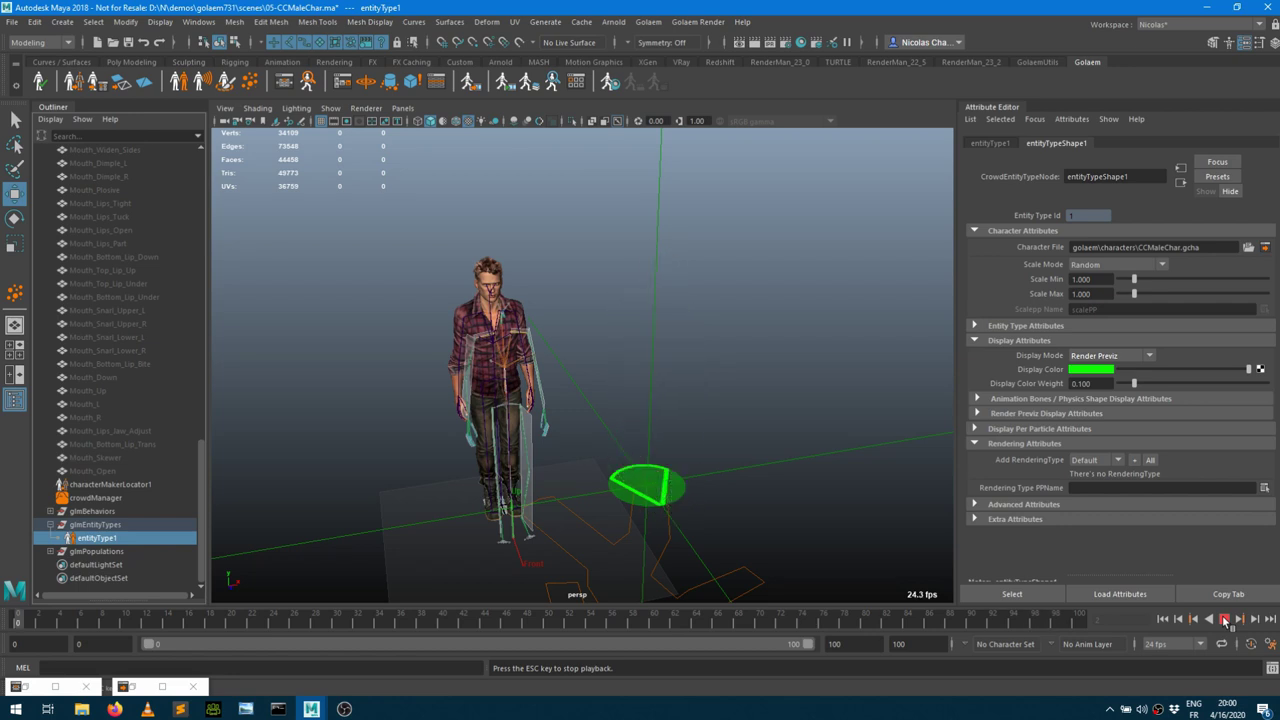
{"action": "left_click_drag", "start_coordinate": [731, 451], "coordinate": [650, 440], "text": "alt"}
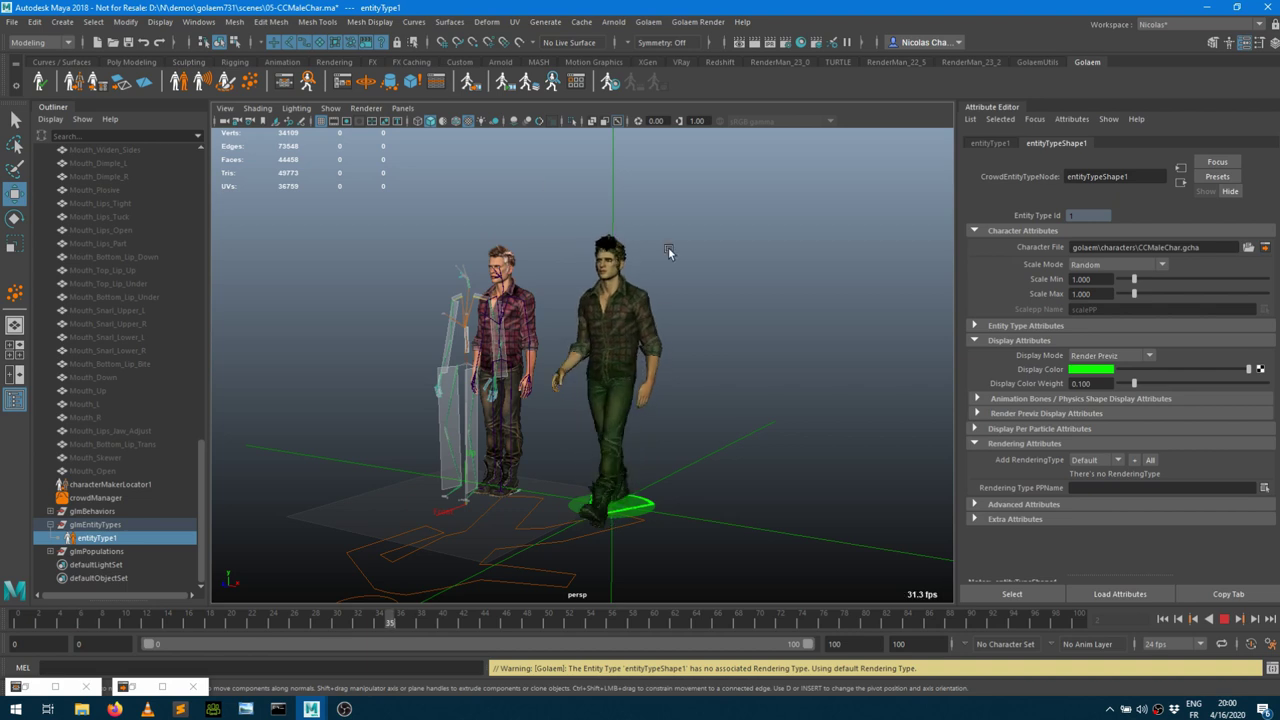
{"action": "left_click_drag", "start_coordinate": [660, 300], "coordinate": [754, 381], "text": "alt"}
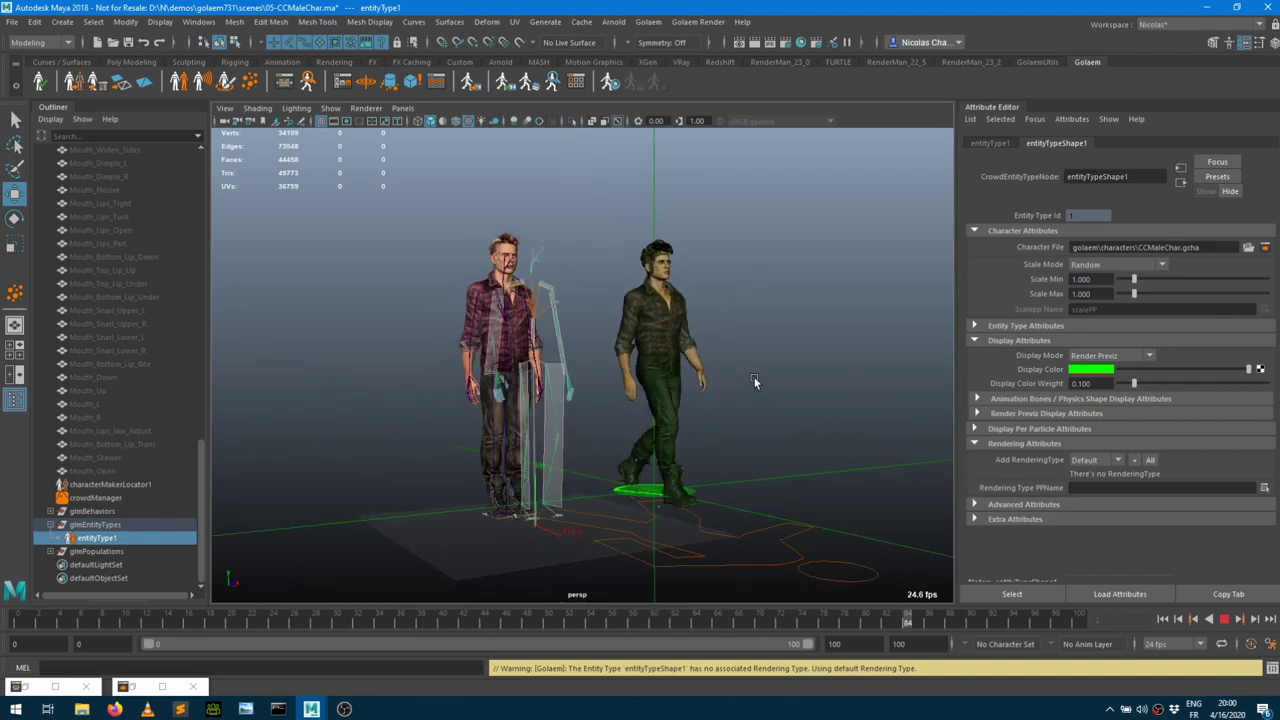